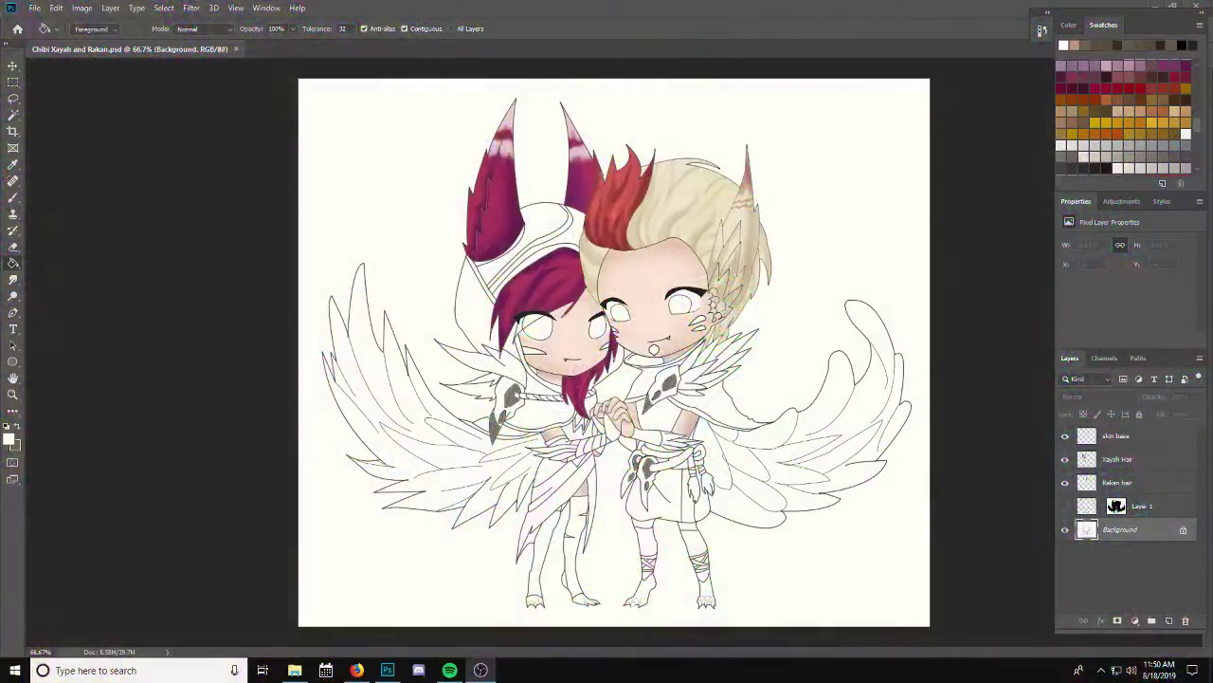
Step: Select the Background layer and zoom in on the wing feathers
{"action": "left_click", "coordinate": [13, 111]}
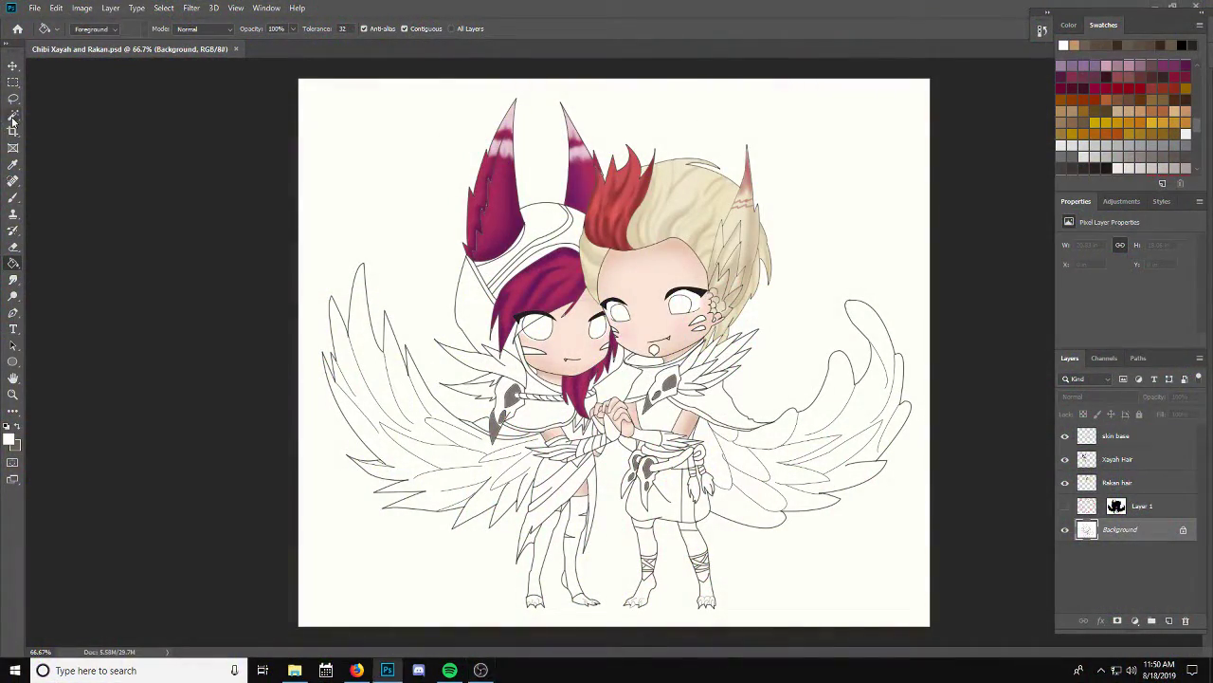
{"action": "left_click", "coordinate": [1102, 438]}
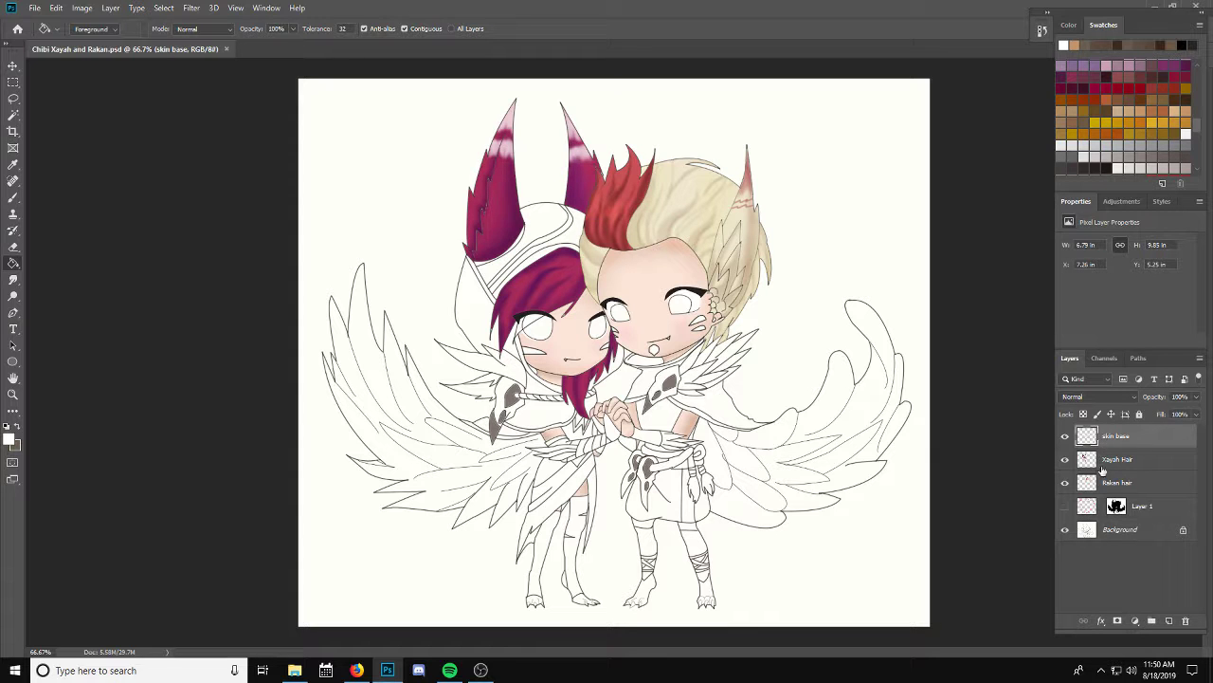
{"action": "left_click", "coordinate": [1104, 530]}
{"action": "scroll", "coordinate": [735, 306], "scroll_direction": "up", "scroll_amount": 2, "text": "alt"}
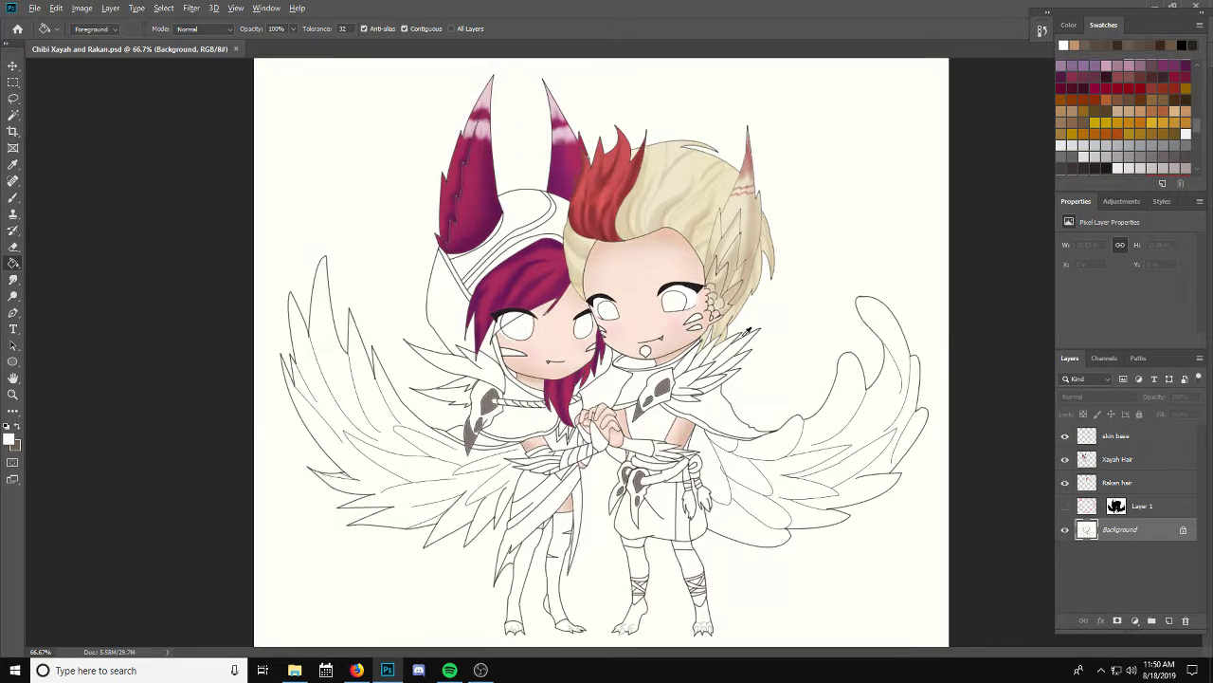
{"action": "scroll", "coordinate": [597, 387], "scroll_direction": "up", "scroll_amount": 1, "text": "alt"}
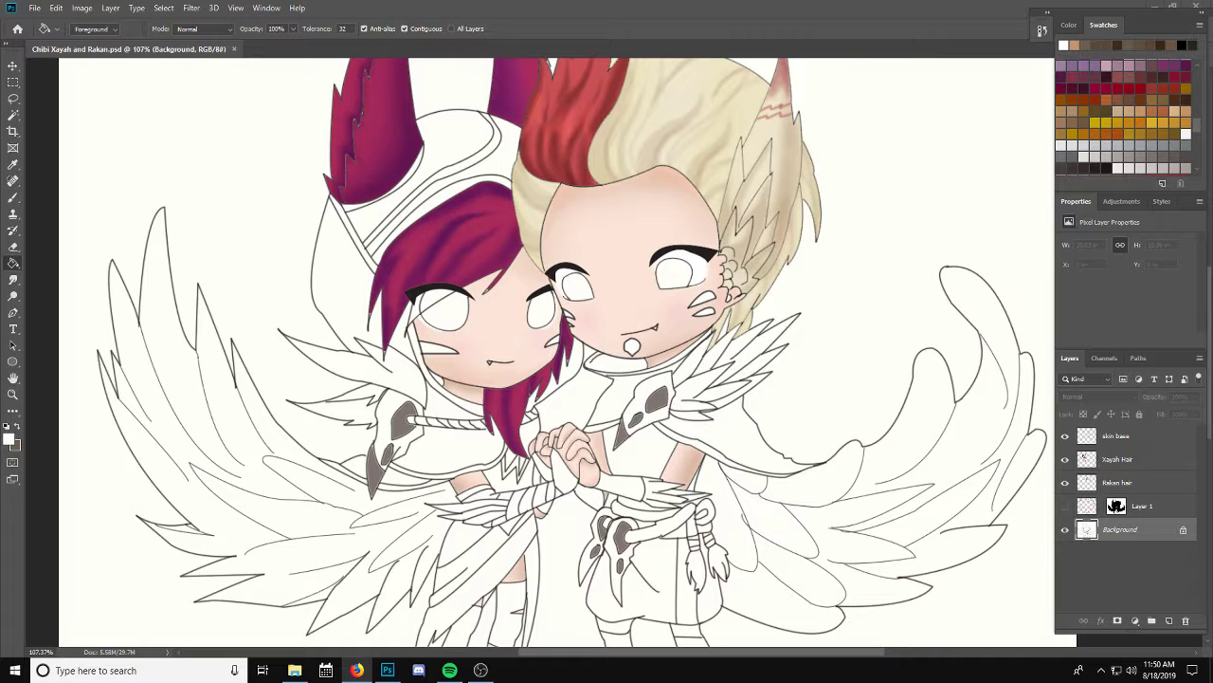
Step: Fill the small gap between the wing feathers and save the drawing
{"action": "scroll", "coordinate": [973, 338], "scroll_direction": "up", "scroll_amount": 1, "text": "alt"}
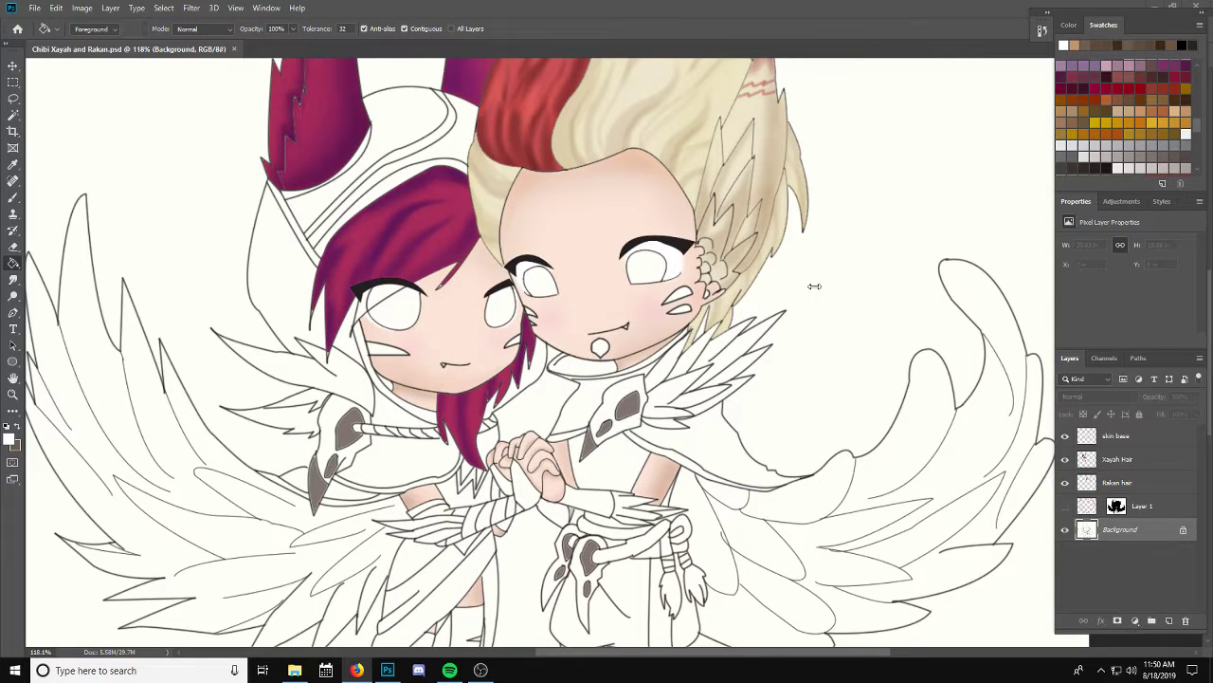
{"action": "scroll", "coordinate": [718, 347], "scroll_direction": "up", "scroll_amount": 2, "text": "alt"}
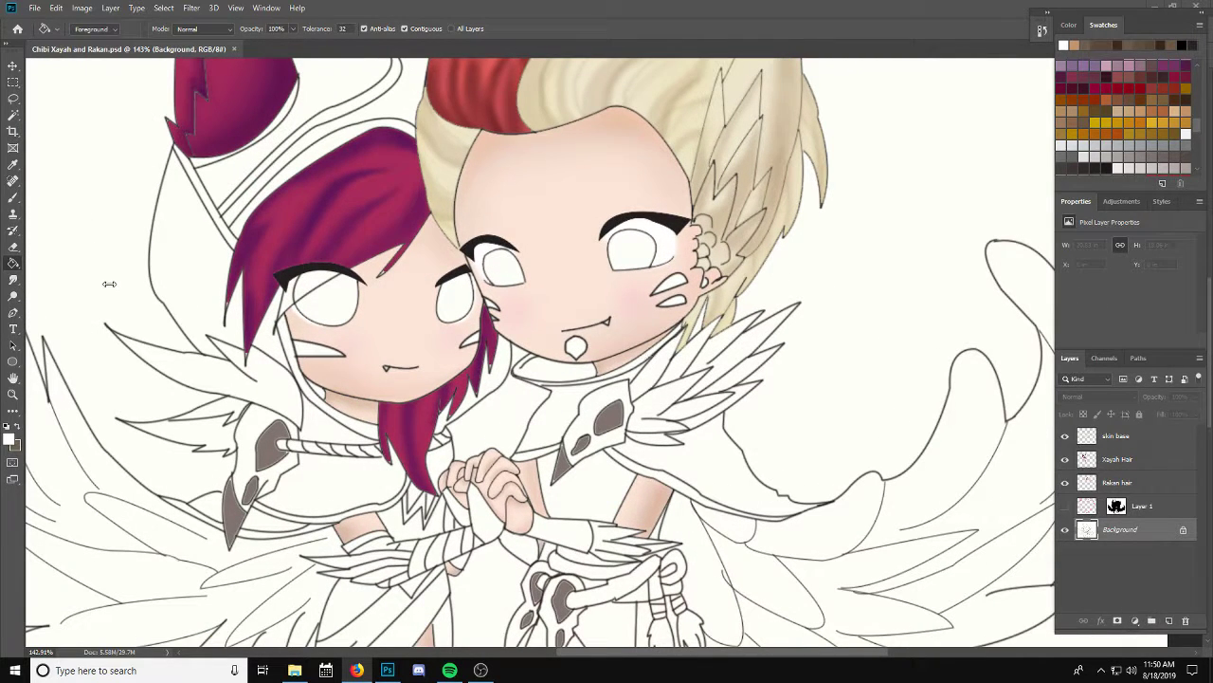
{"action": "left_click", "coordinate": [663, 377]}
{"action": "key", "text": "ctrl+s"}
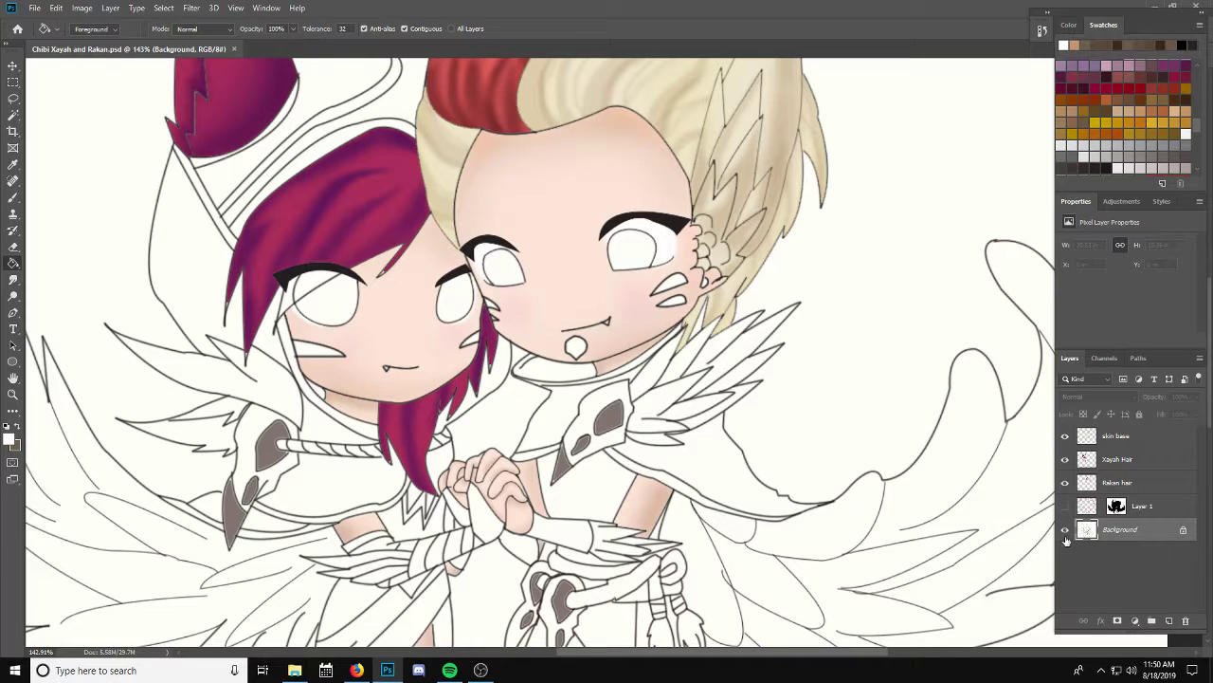
{"action": "left_click", "coordinate": [14, 115]}
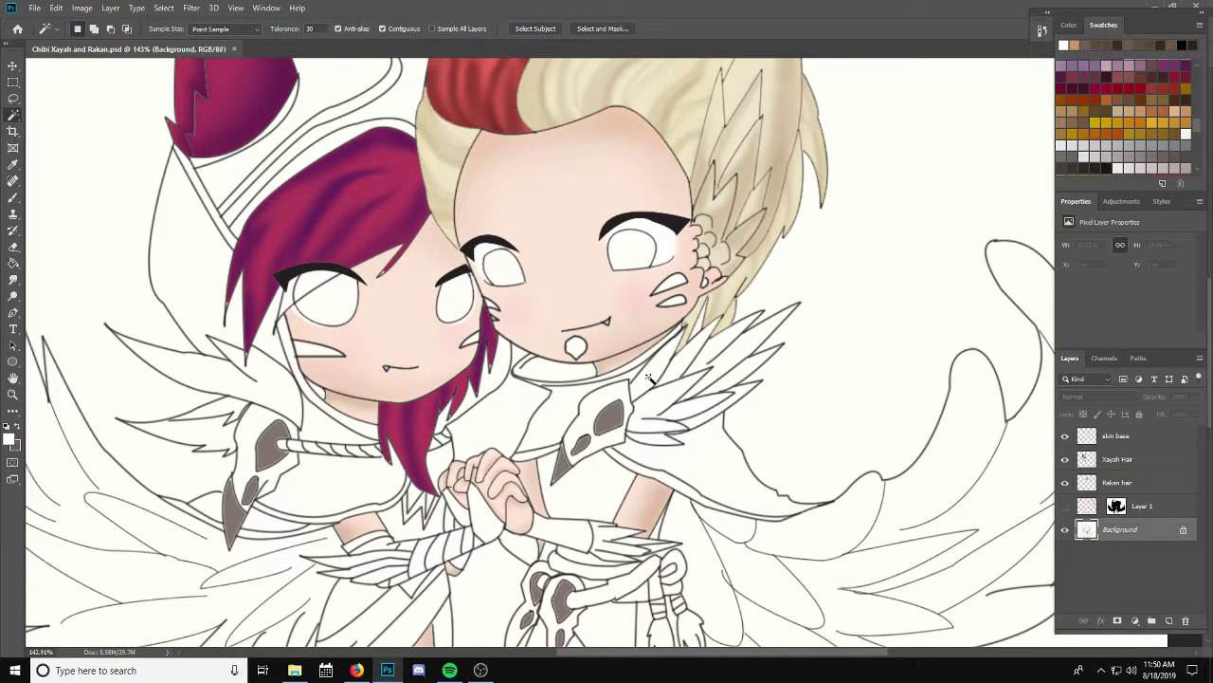
Step: Magic-wand select Rakan's shoulder feathers and add a new layer above skin base
{"action": "scroll", "coordinate": [671, 436], "scroll_direction": "up", "scroll_amount": 1}
{"action": "scroll", "coordinate": [672, 437], "scroll_direction": "up", "scroll_amount": 1}
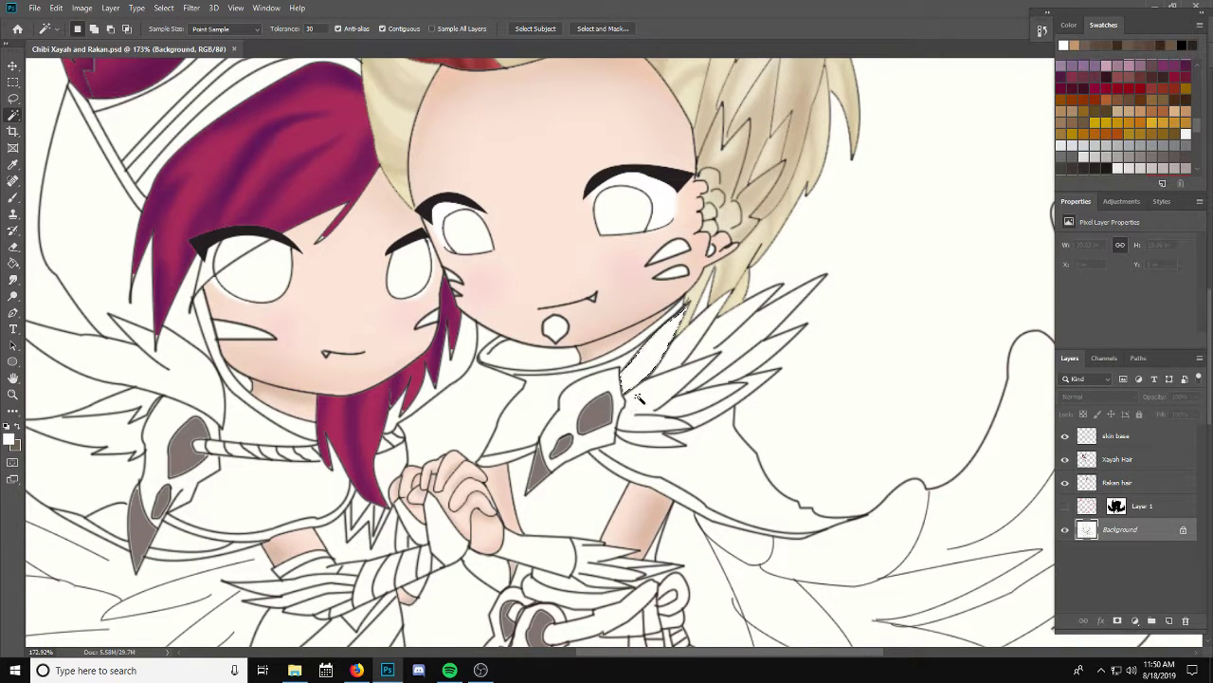
{"action": "left_click", "coordinate": [707, 366], "text": "shift"}
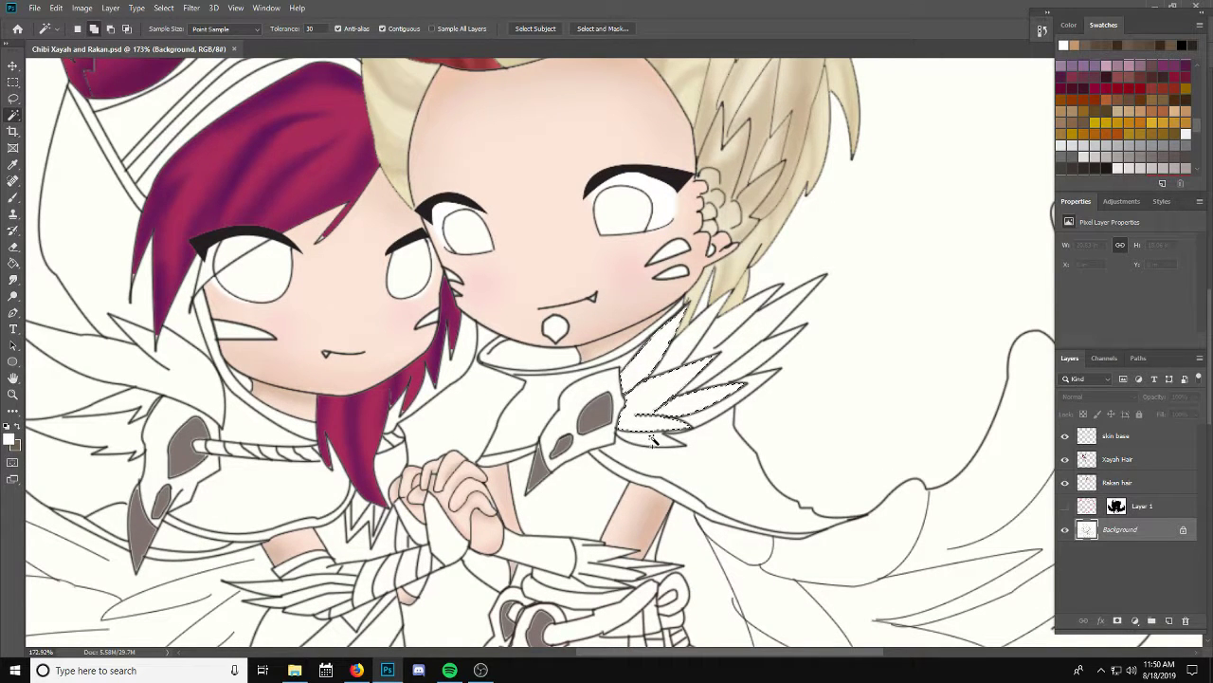
{"action": "left_click", "coordinate": [650, 442], "text": "shift"}
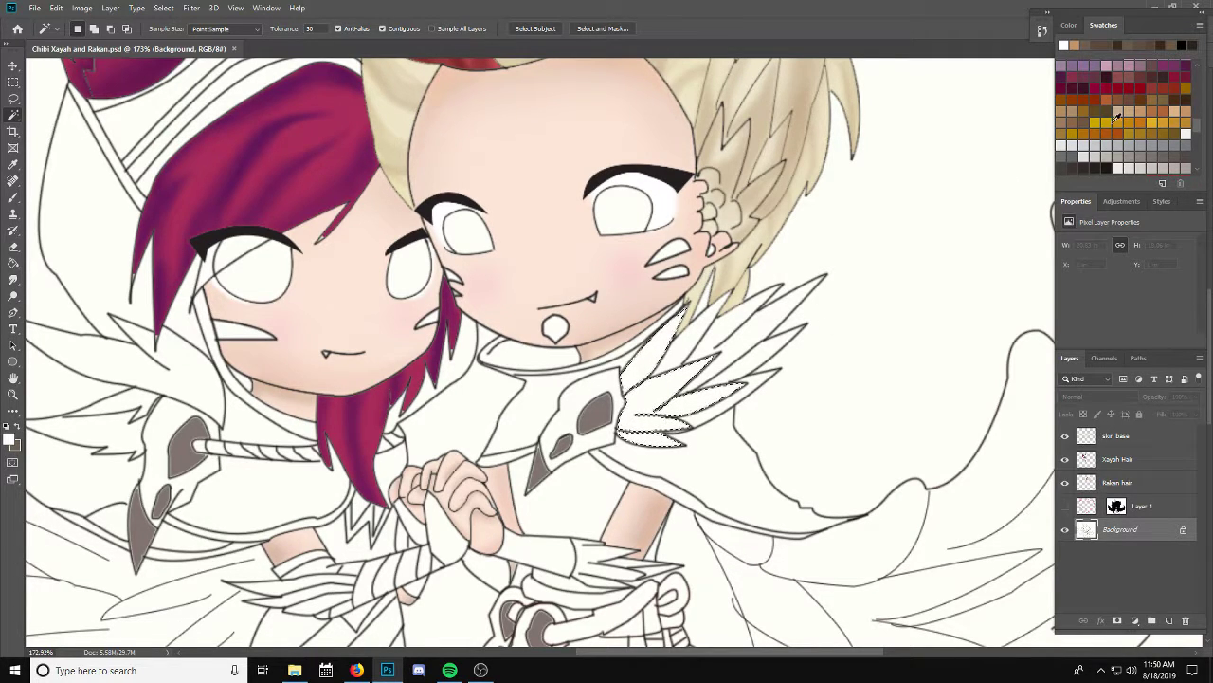
{"action": "left_click", "coordinate": [1124, 435]}
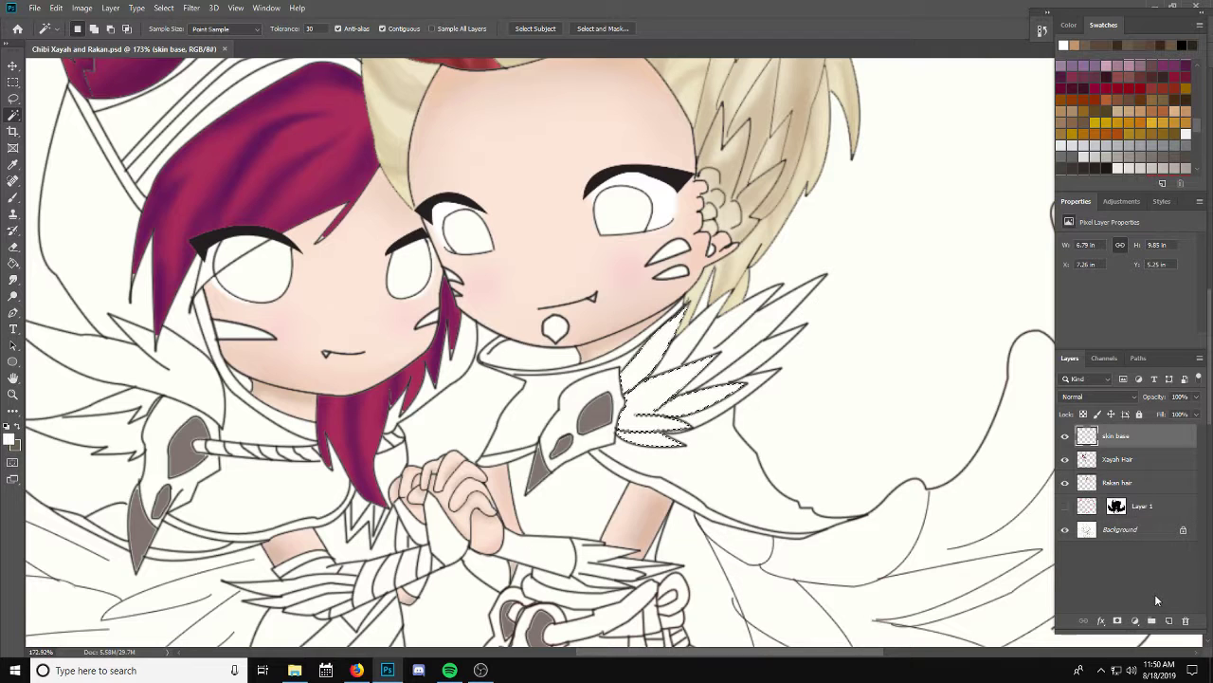
{"action": "left_click", "coordinate": [1169, 620]}
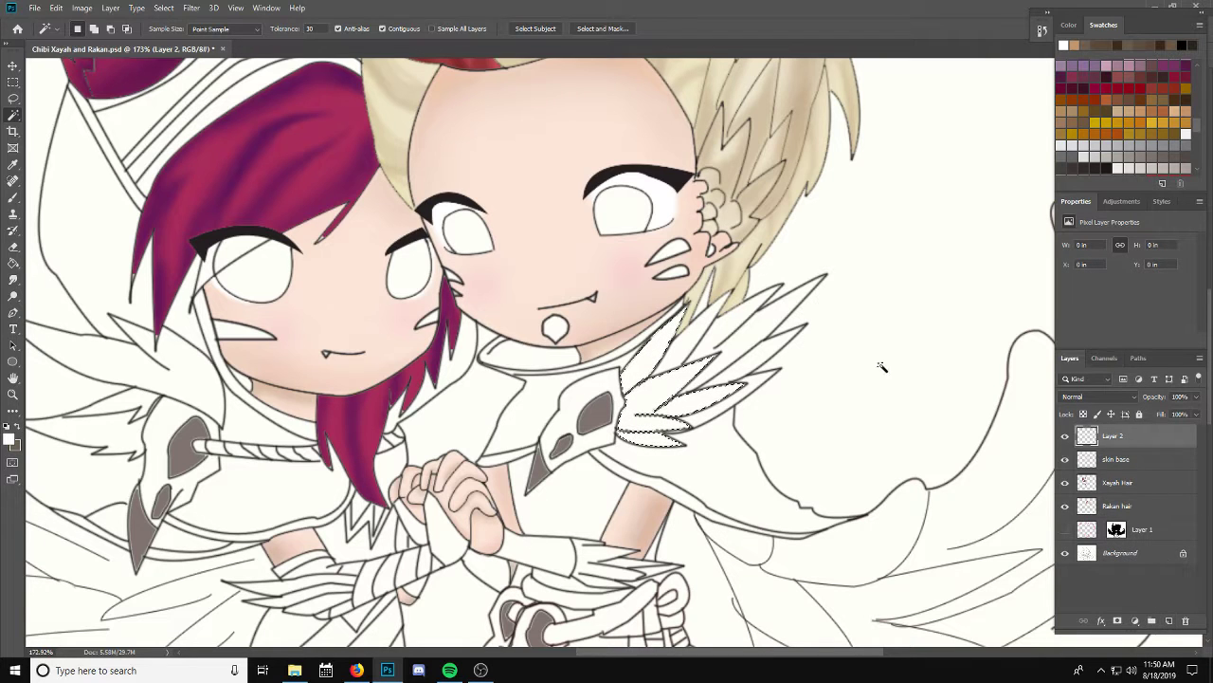
Step: Fill the selected feathers with deep red #a11212 at 70% opacity and add Layer 3
{"action": "left_click", "coordinate": [8, 441]}
{"action": "left_click_drag", "start_coordinate": [860, 386], "coordinate": [864, 390]}
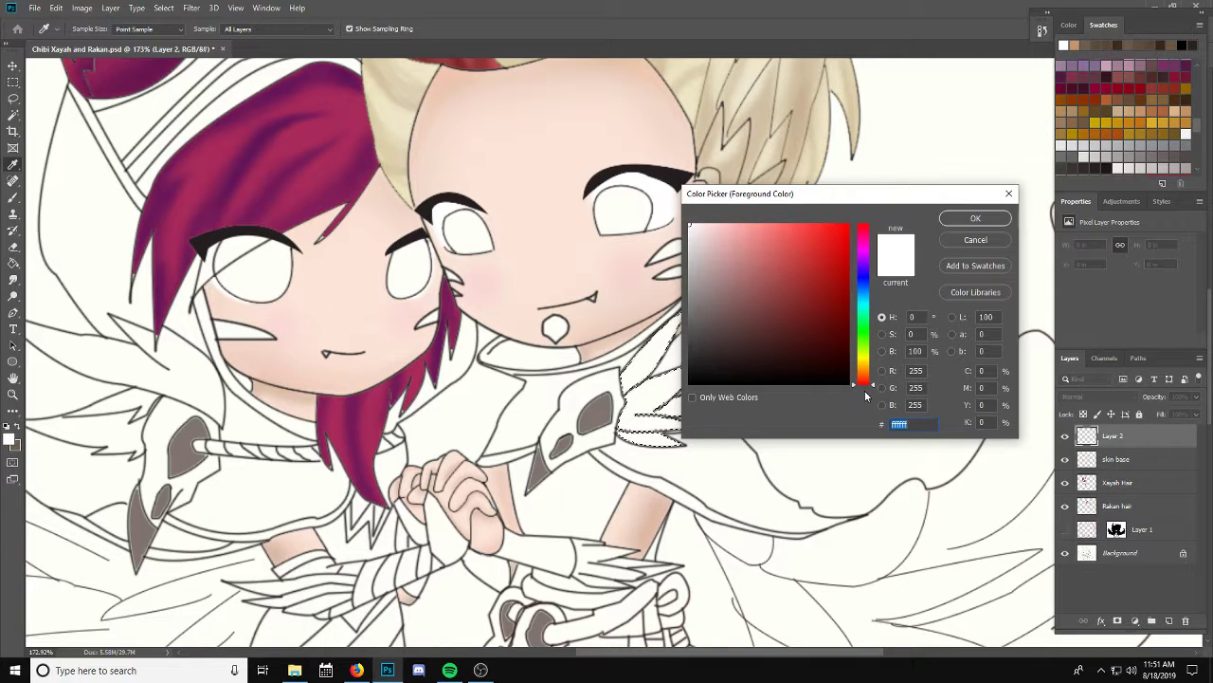
{"action": "left_click", "coordinate": [833, 284]}
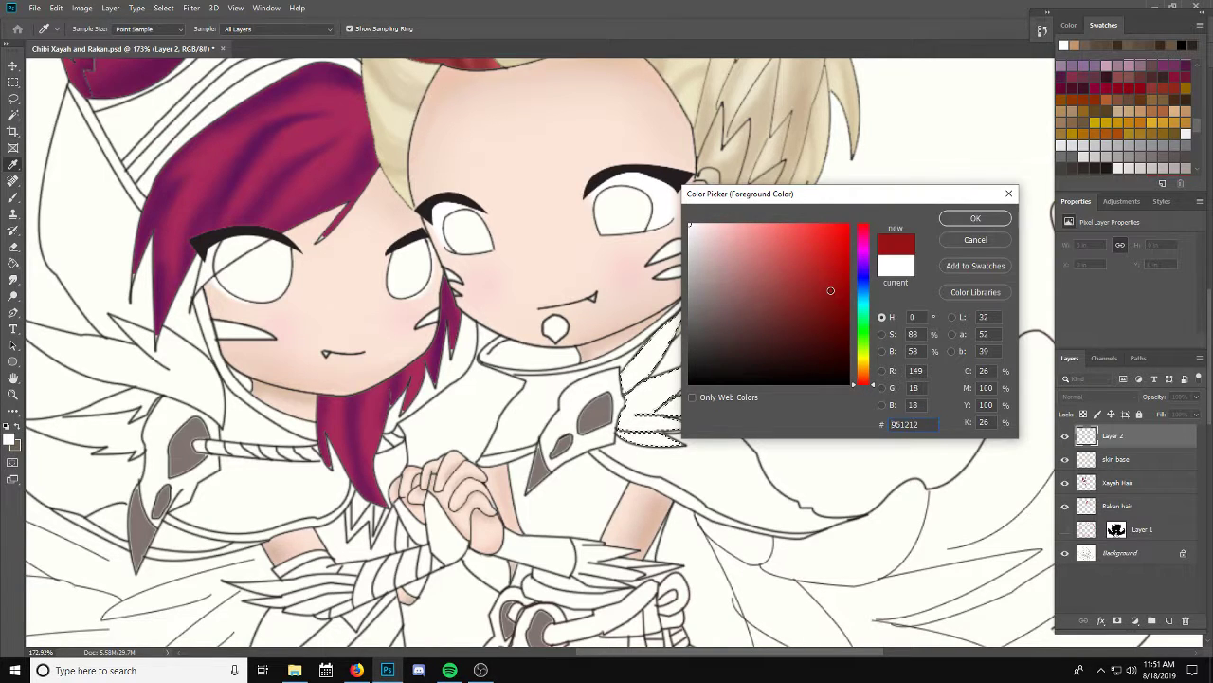
{"action": "left_click", "coordinate": [974, 218]}
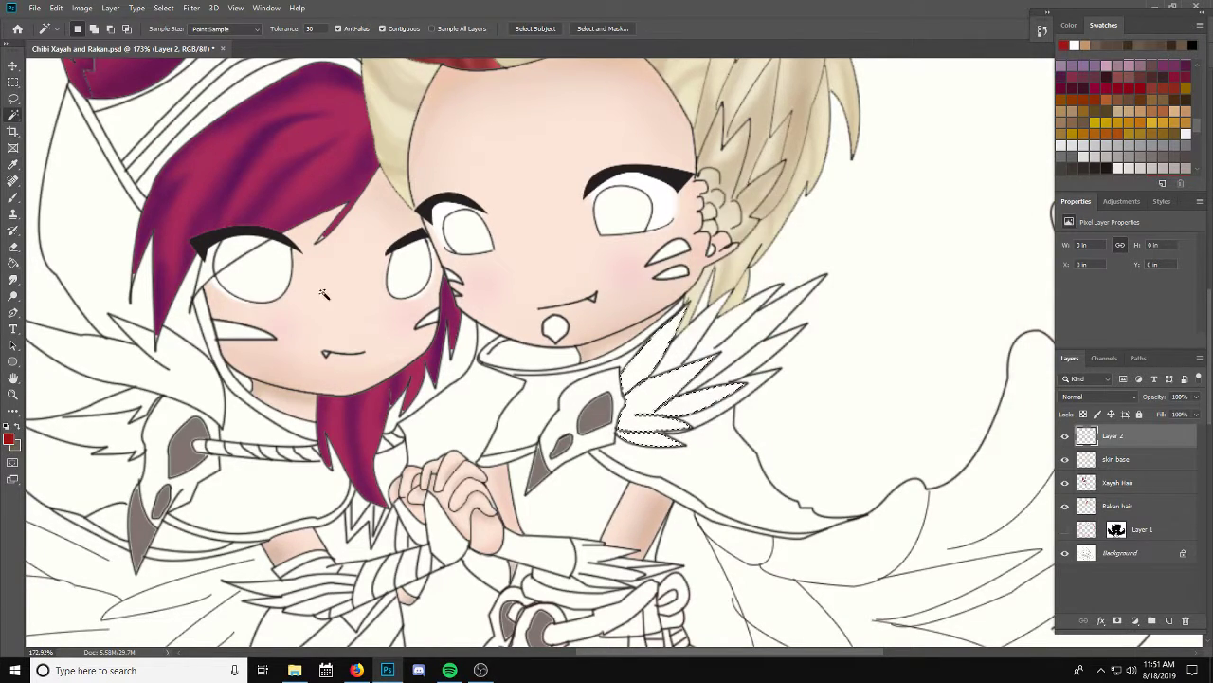
{"action": "left_click", "coordinate": [15, 266]}
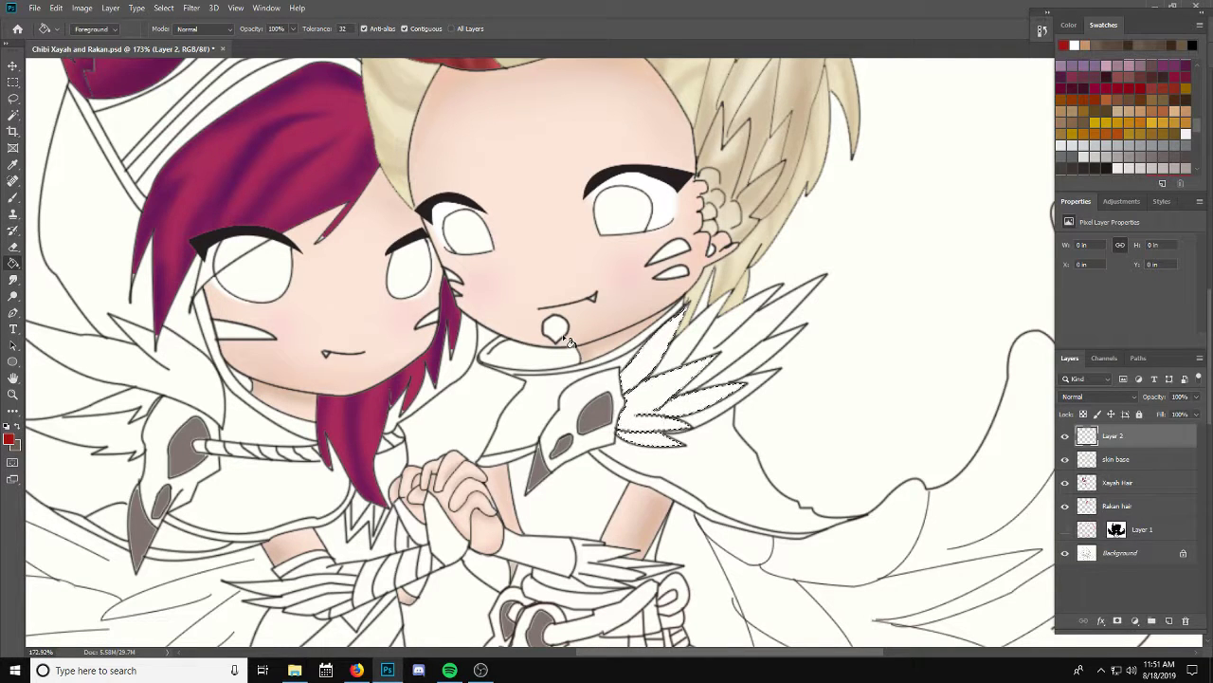
{"action": "key", "text": "7"}
{"action": "left_click", "coordinate": [692, 393]}
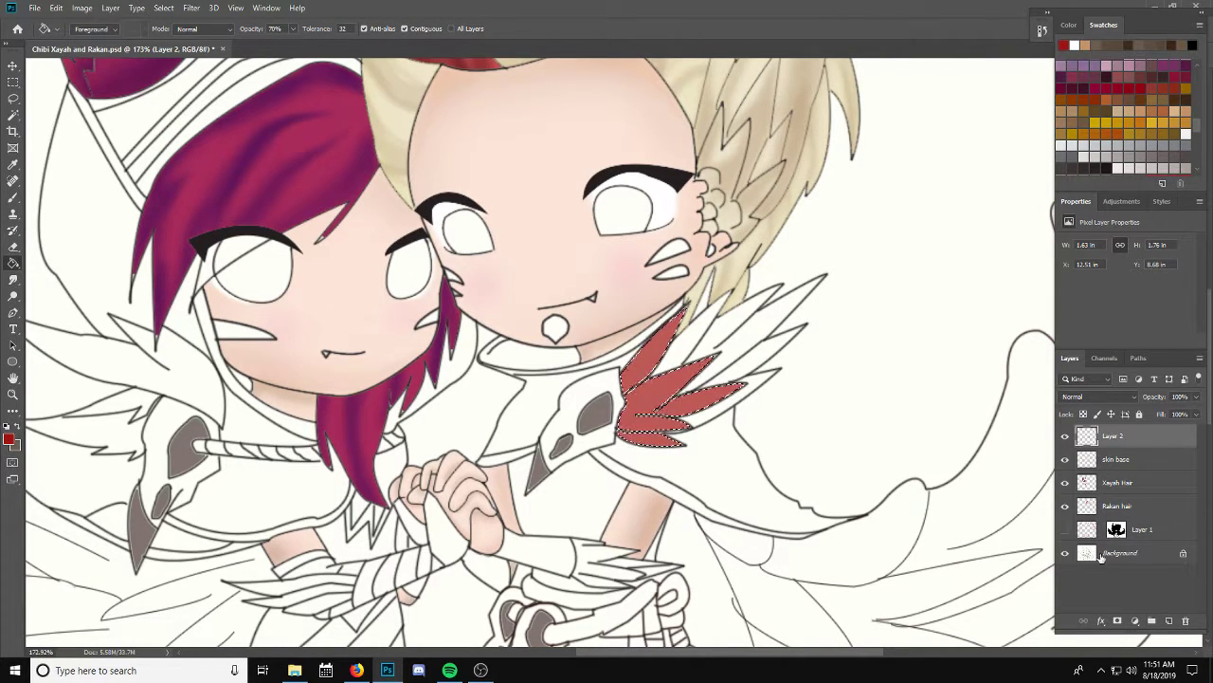
{"action": "left_click", "coordinate": [1169, 621]}
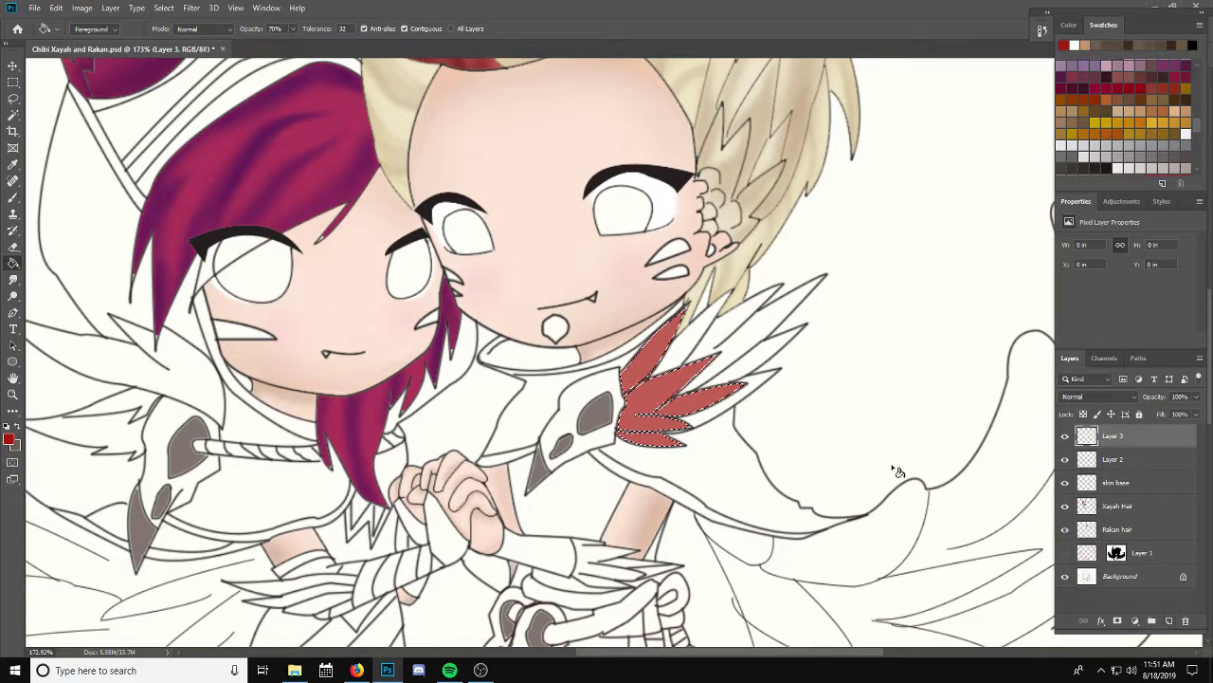
Step: Set Layer 3 to Overlay blending with reduced opacity
{"action": "left_click", "coordinate": [1097, 402]}
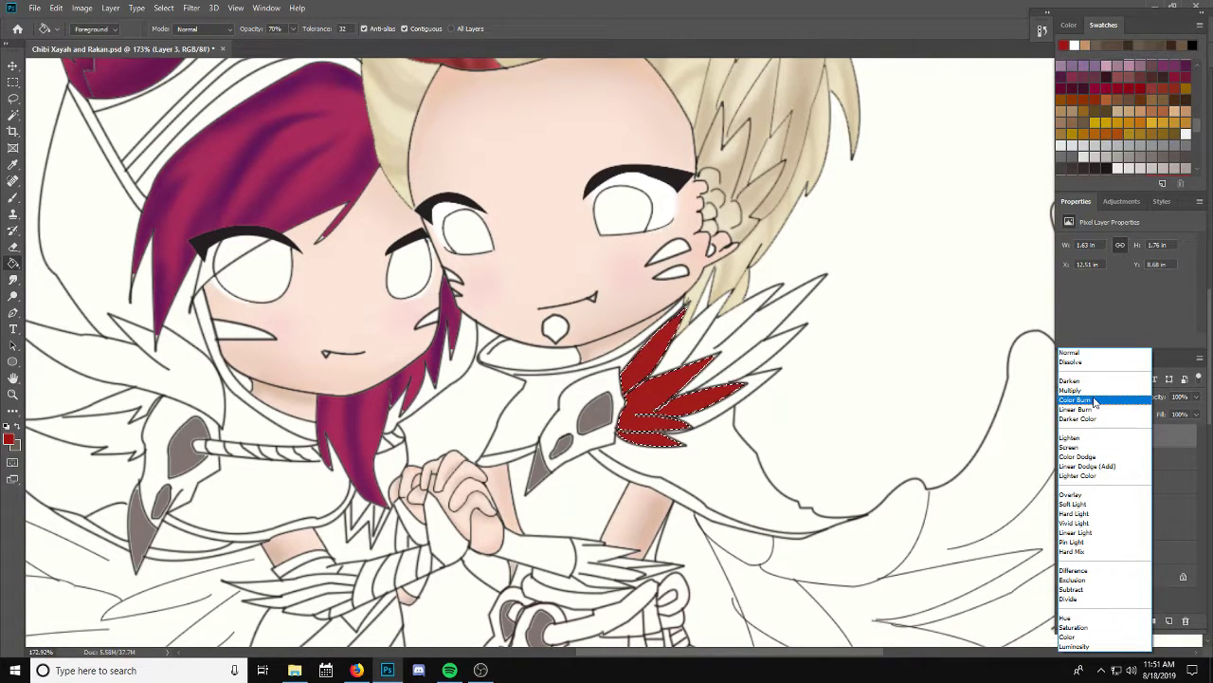
{"action": "left_click", "coordinate": [1097, 496]}
{"action": "left_click", "coordinate": [1196, 396]}
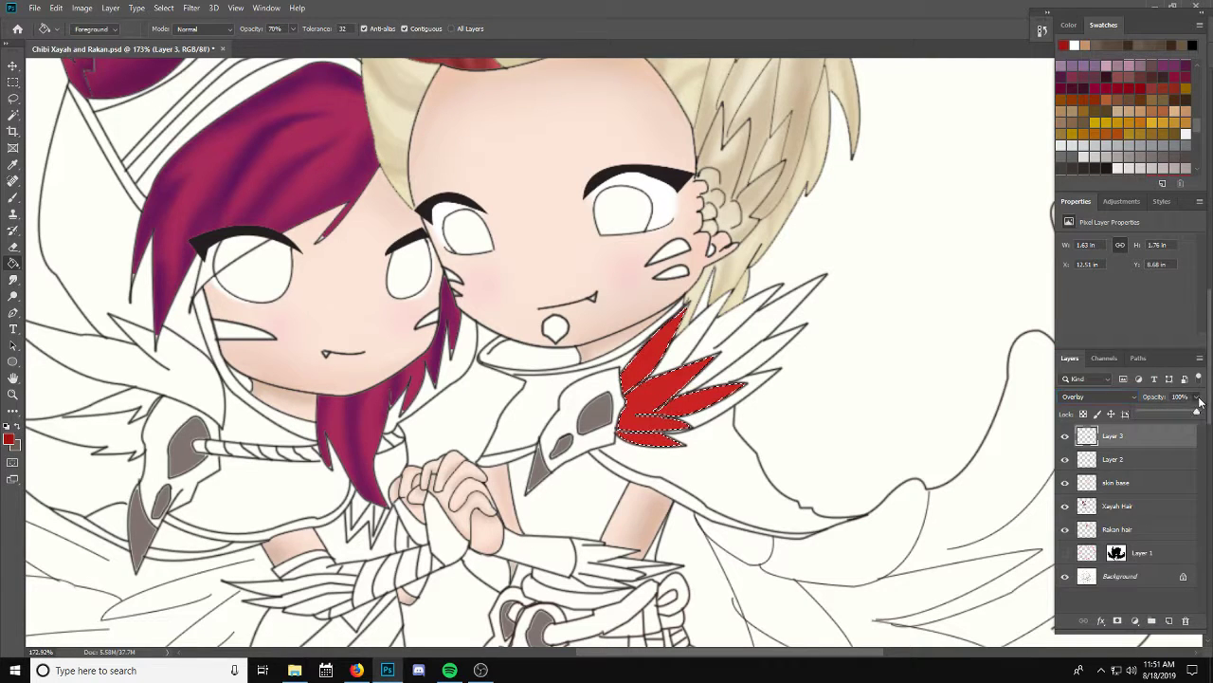
{"action": "mouse_move", "coordinate": [1197, 414]}
{"action": "left_mouse_down"}
{"action": "mouse_move", "coordinate": [1175, 413]}
{"action": "mouse_move", "coordinate": [1189, 417]}
{"action": "left_mouse_up"}
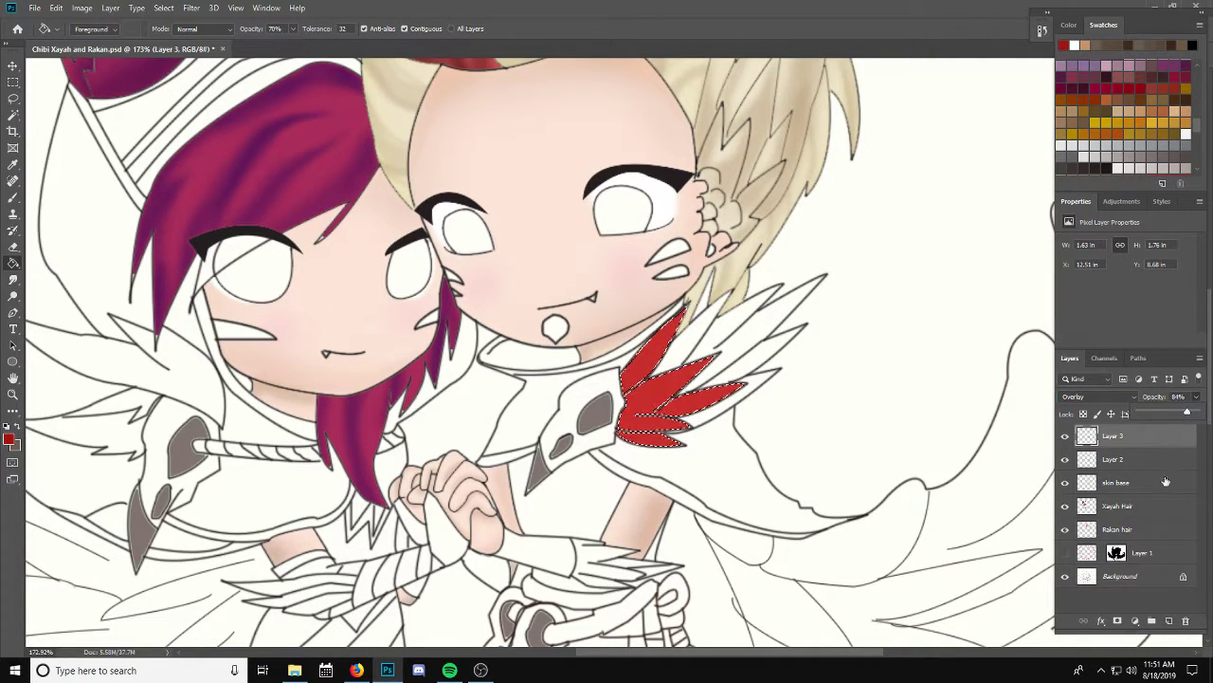
Step: Add Layer 4 at 84% opacity and Layer 5 above it
{"action": "left_click", "coordinate": [1167, 620]}
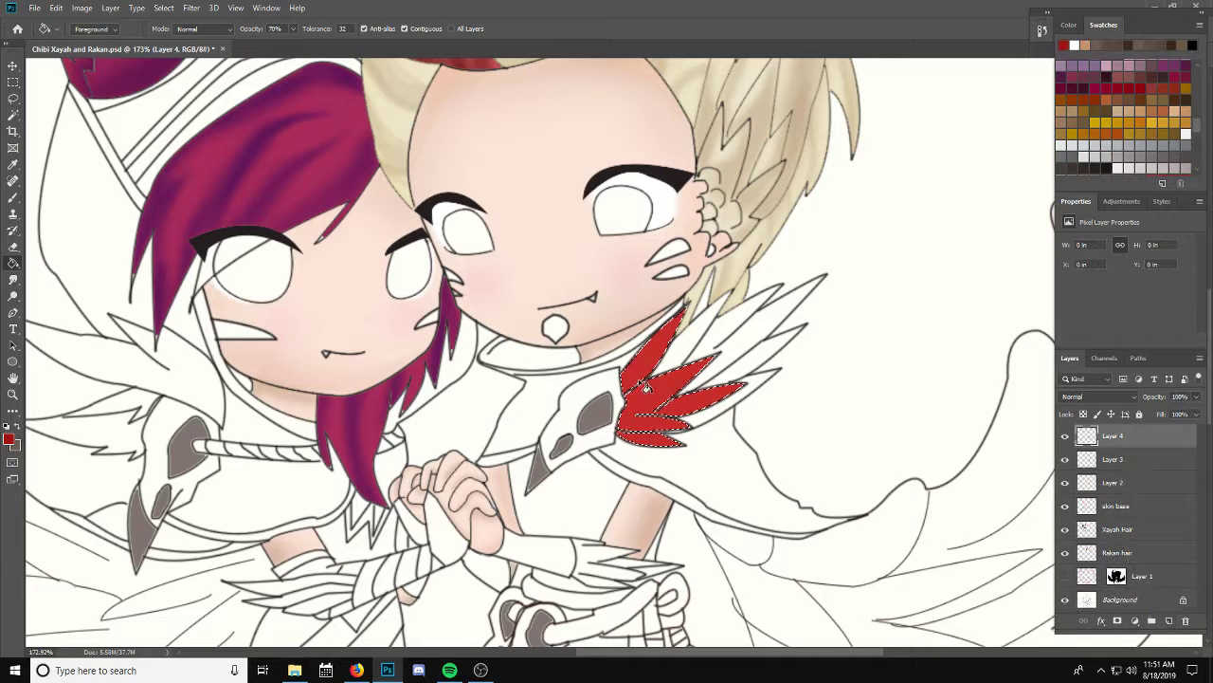
{"action": "left_click", "coordinate": [1196, 398]}
{"action": "left_click_drag", "start_coordinate": [1193, 412], "coordinate": [1189, 413]}
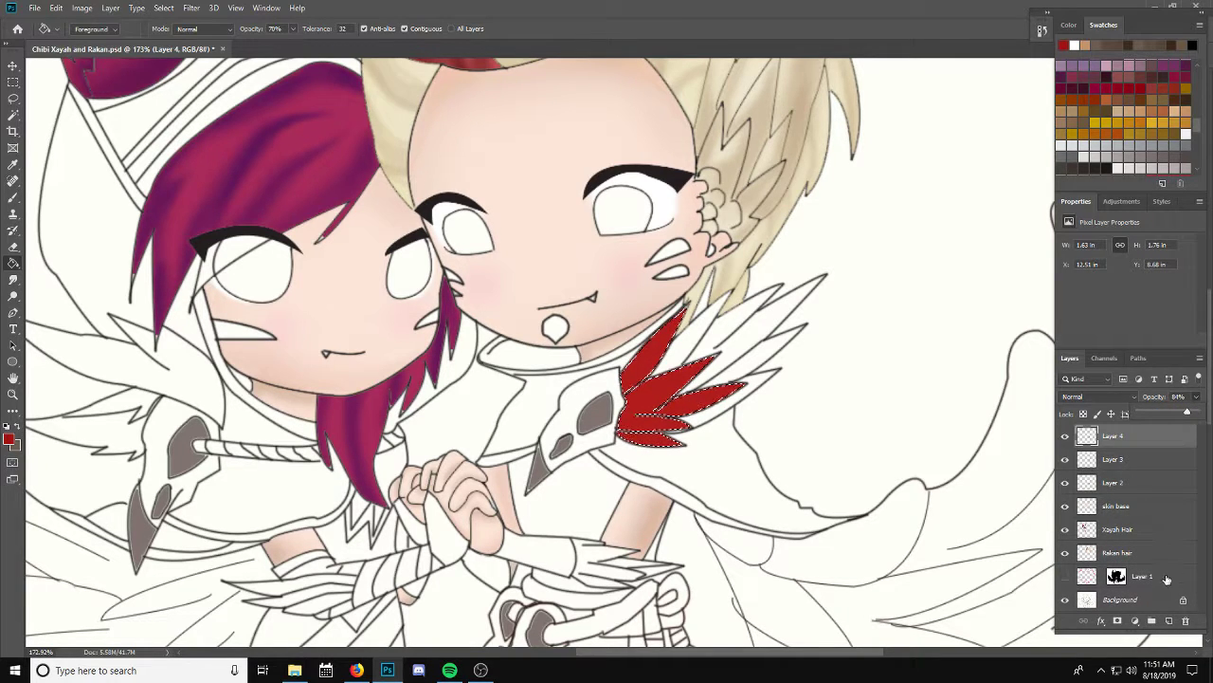
{"action": "left_click", "coordinate": [1167, 620]}
Step: Set the foreground colour to dark red-brown #611405
{"action": "left_click", "coordinate": [18, 429]}
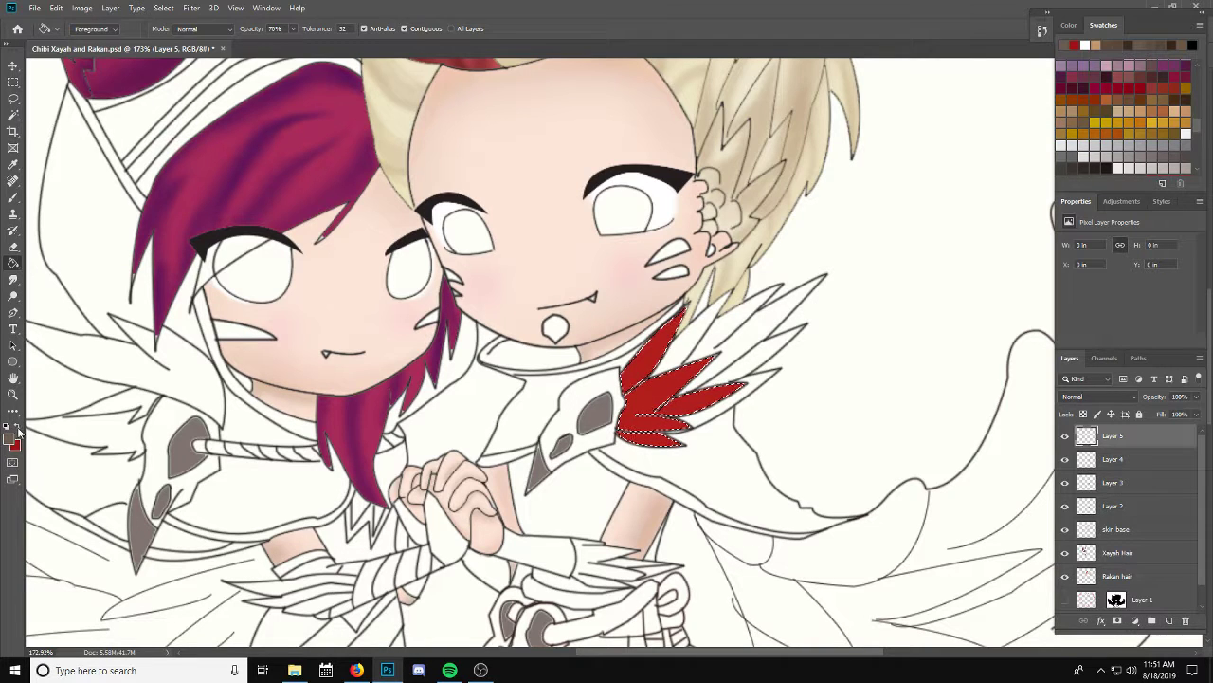
{"action": "left_click", "coordinate": [11, 438]}
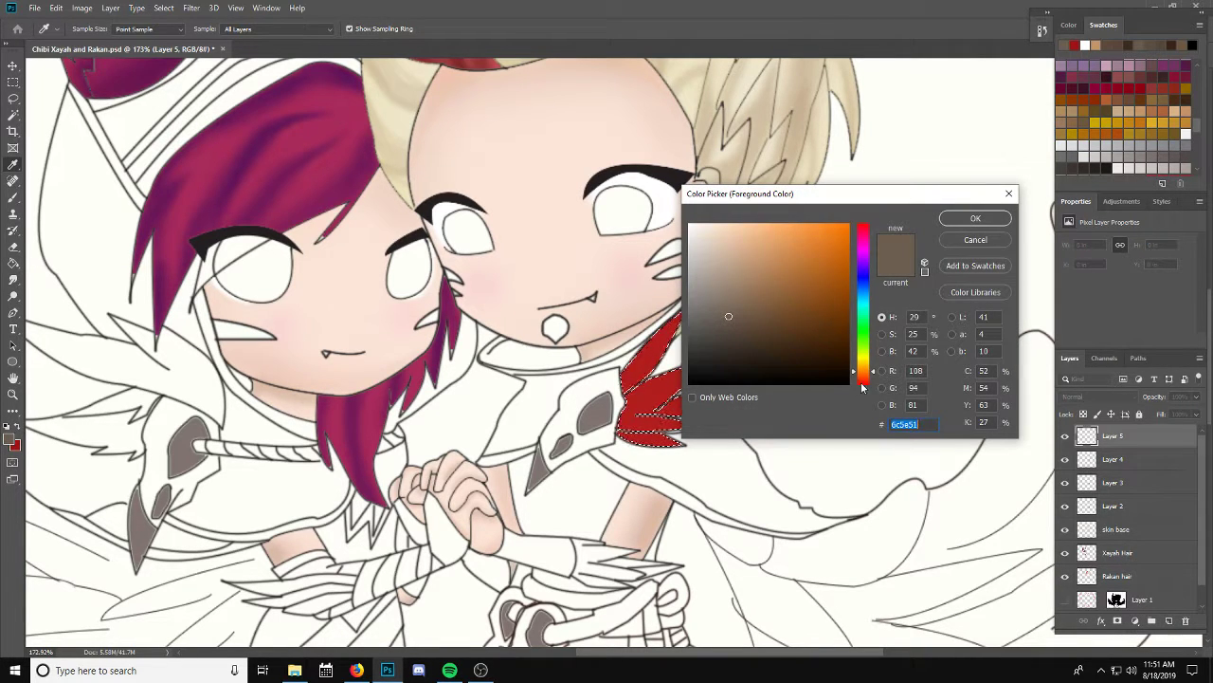
{"action": "left_click", "coordinate": [836, 313]}
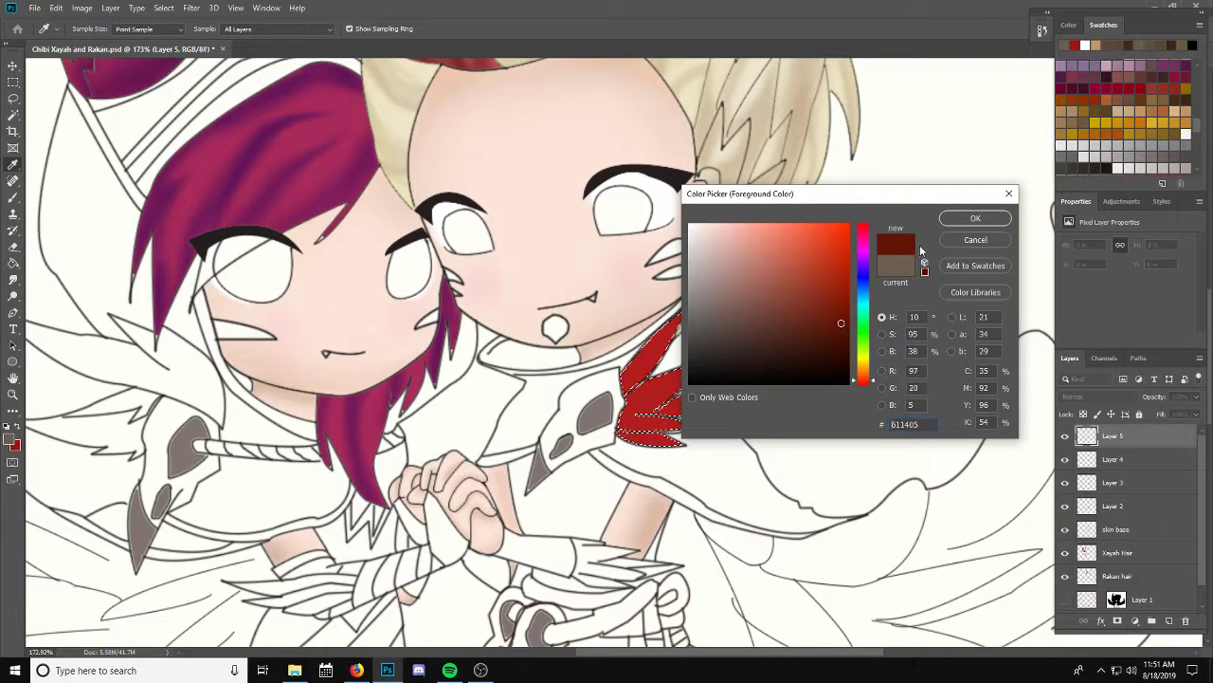
{"action": "left_click", "coordinate": [974, 218]}
{"action": "left_click", "coordinate": [12, 198]}
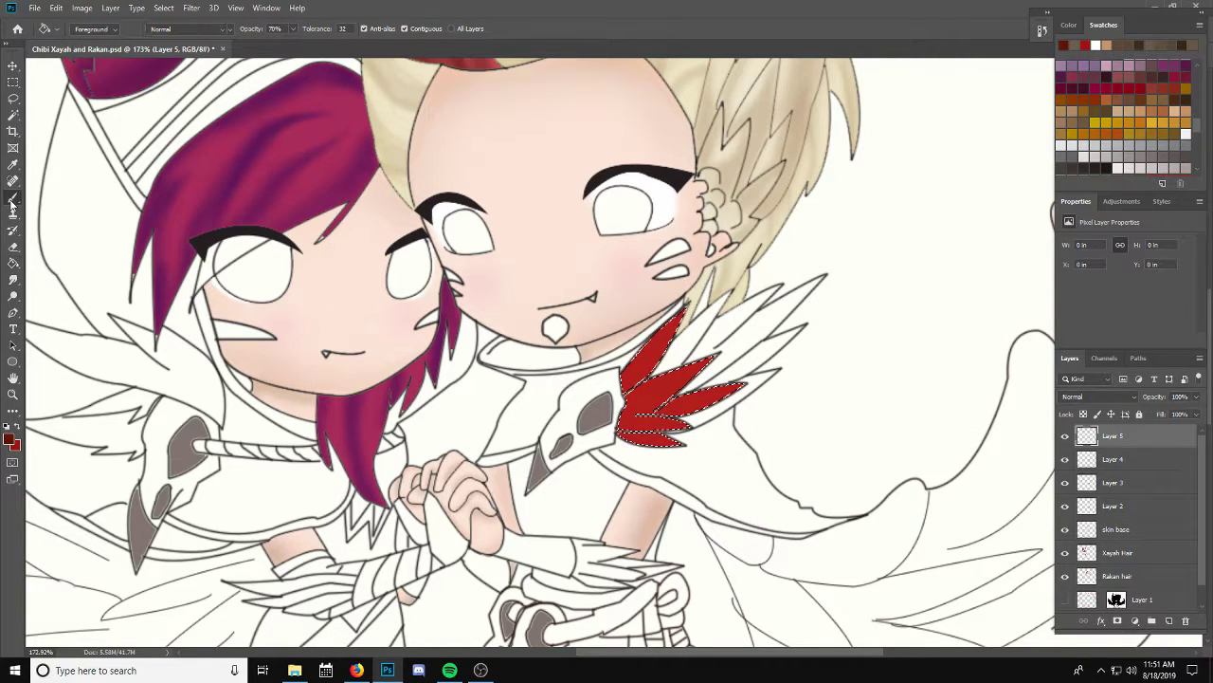
{"action": "scroll", "coordinate": [573, 398], "scroll_direction": "up", "scroll_amount": 1}
{"action": "scroll", "coordinate": [573, 398], "scroll_direction": "up", "scroll_amount": 1}
Step: Move the Brush Settings panel aside and set the brush size to 6 px
{"action": "scroll", "coordinate": [572, 398], "scroll_direction": "up", "scroll_amount": 1}
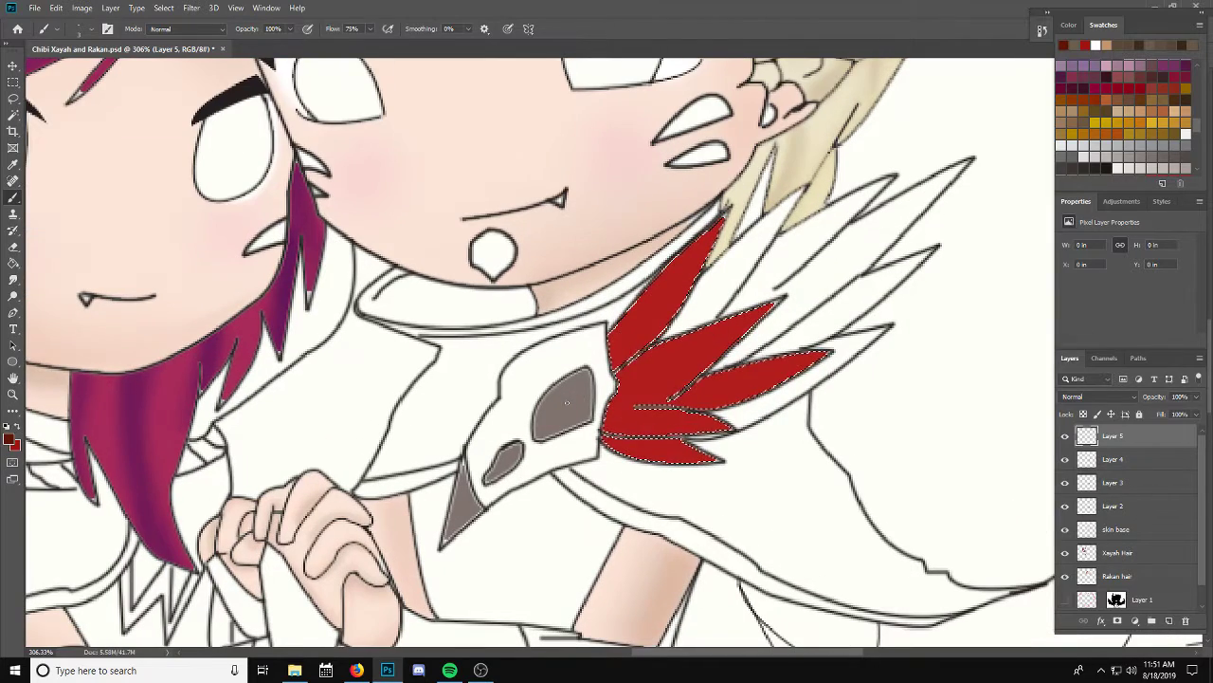
{"action": "key", "text": "F5"}
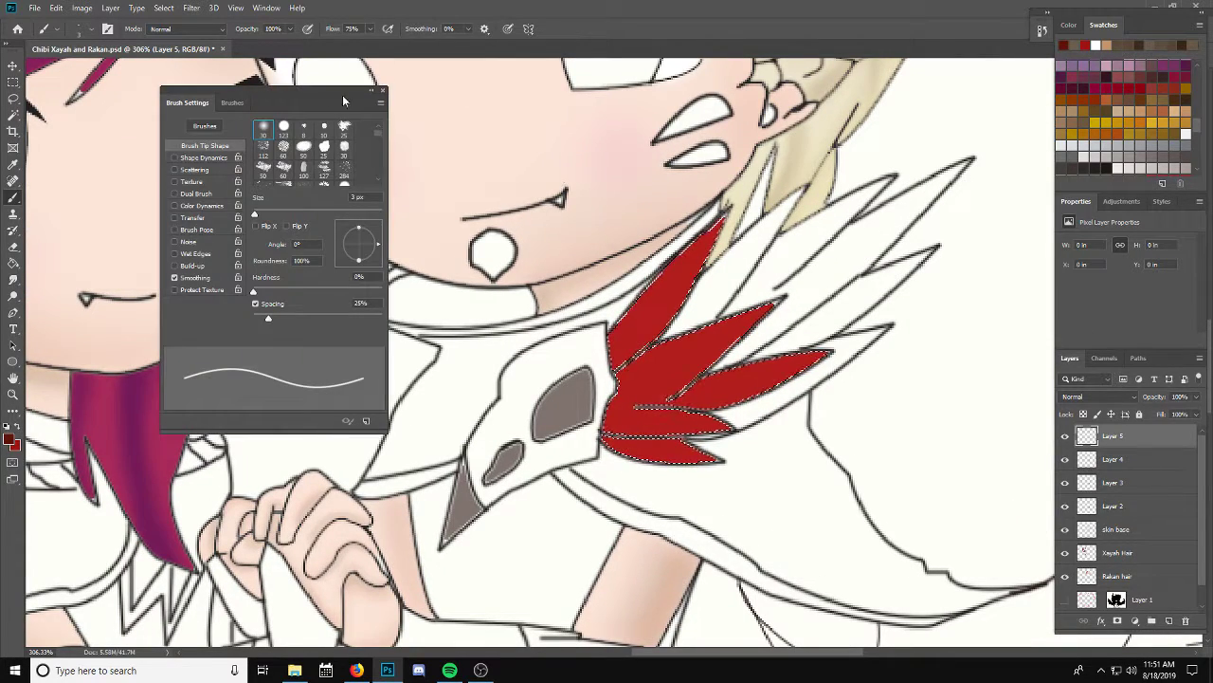
{"action": "left_click_drag", "start_coordinate": [328, 102], "coordinate": [1010, 42]}
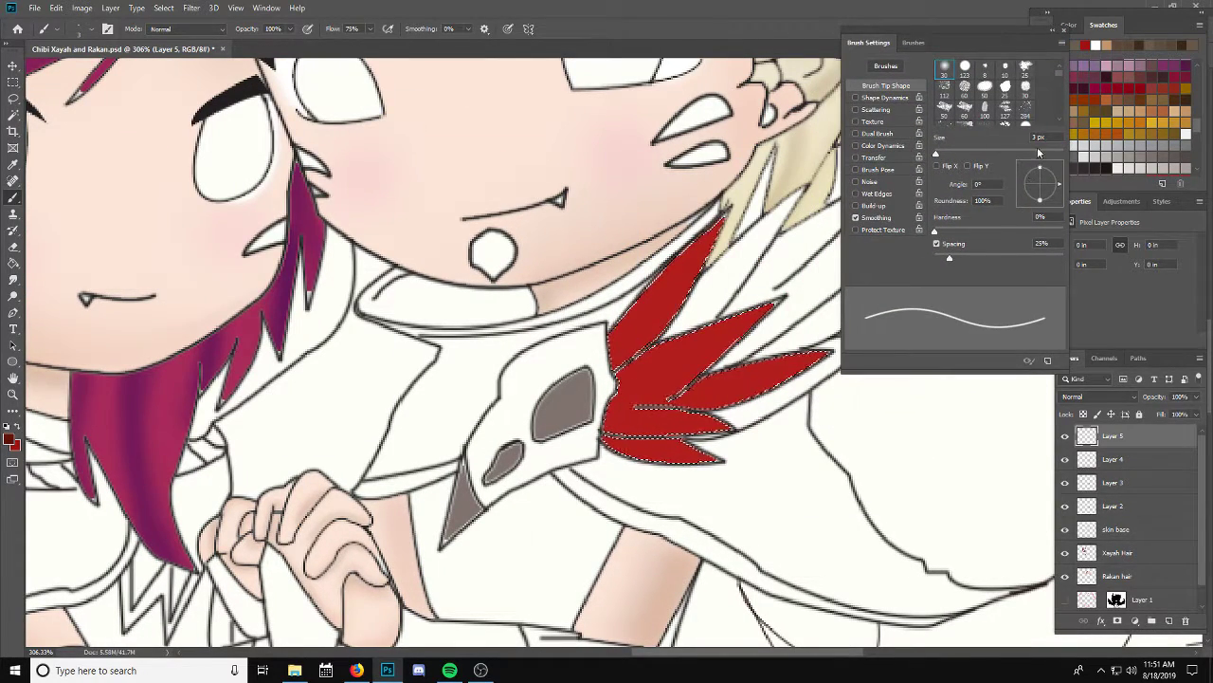
{"action": "left_click", "coordinate": [1038, 137]}
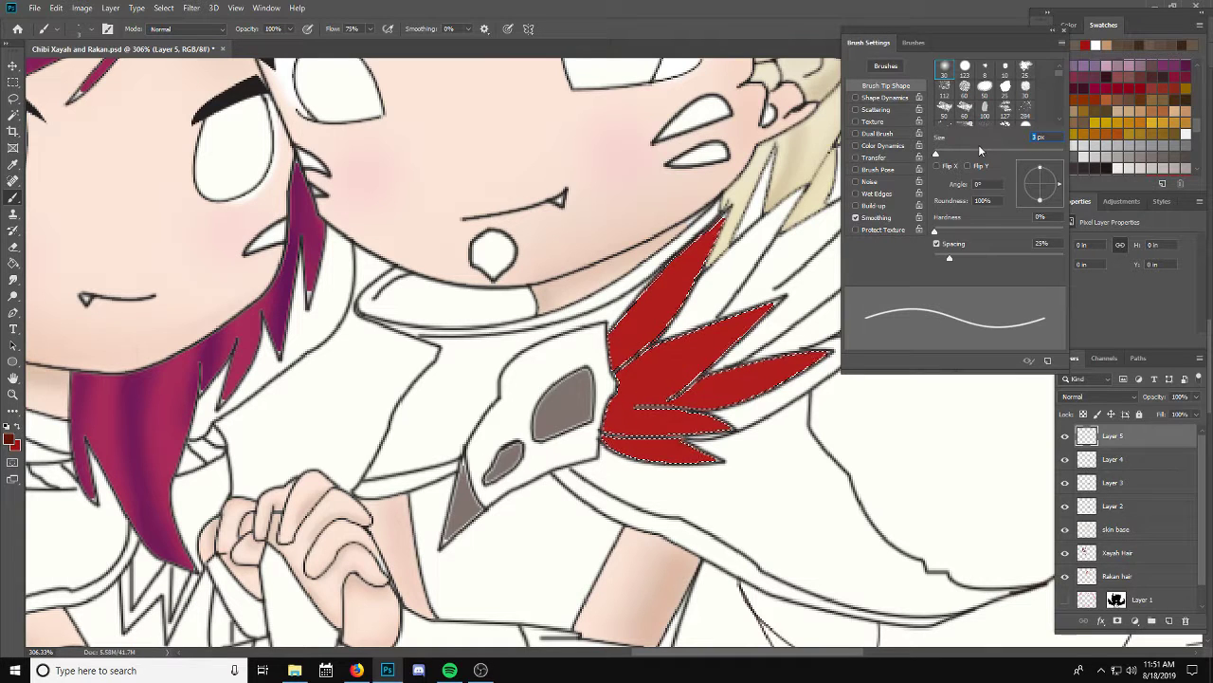
{"action": "type", "text": "6"}
{"action": "key", "text": "Return"}
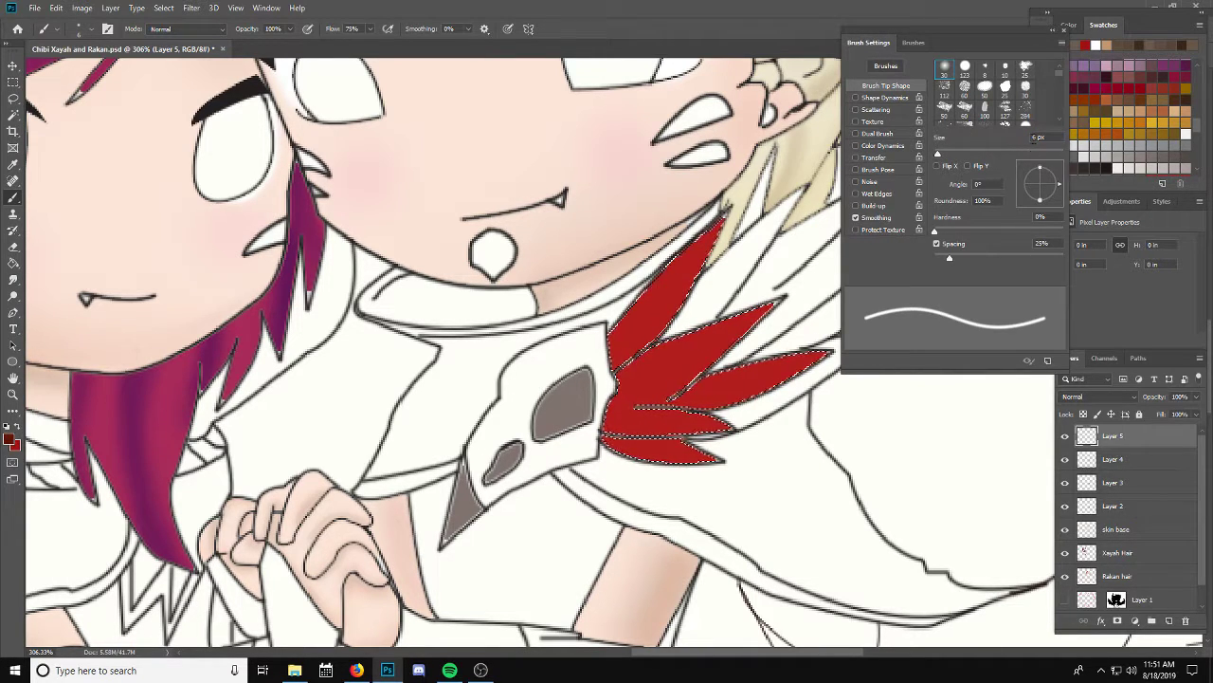
Step: Resize the brush to 15 px and paint dark red shading across the feather bases
{"action": "left_click", "coordinate": [1038, 136]}
{"action": "type", "text": "15"}
{"action": "key", "text": "Return"}
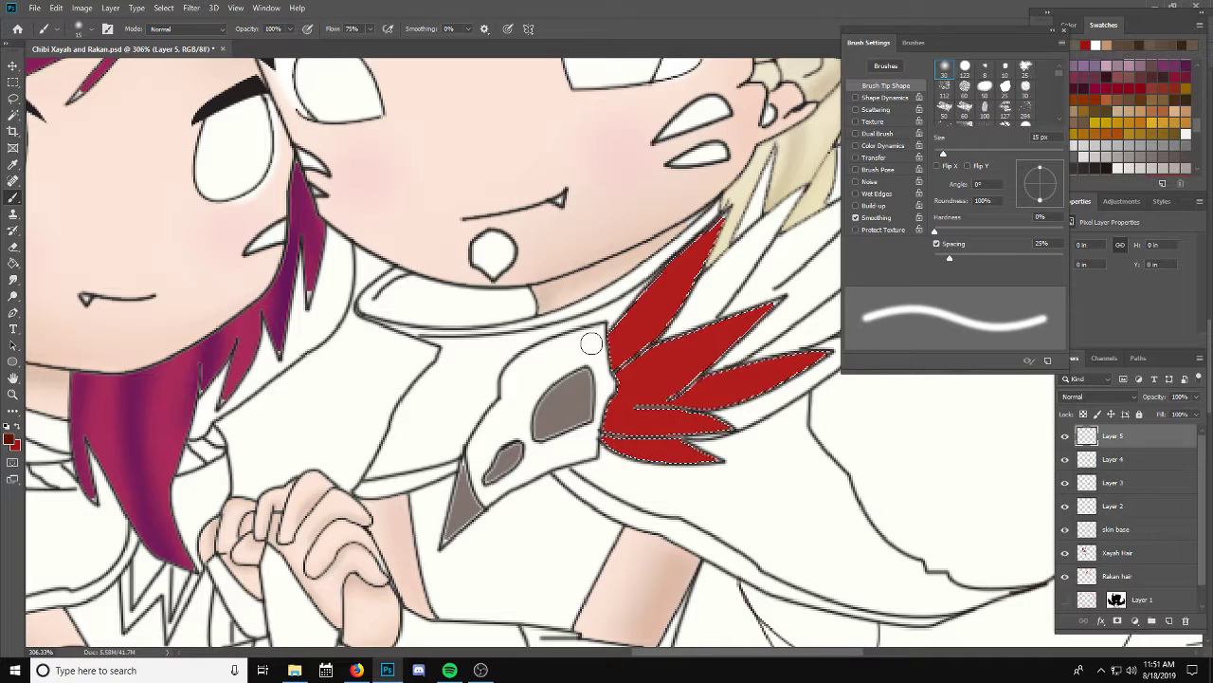
{"action": "mouse_move", "coordinate": [630, 318]}
{"action": "left_mouse_down"}
{"action": "mouse_move", "coordinate": [585, 352]}
{"action": "mouse_move", "coordinate": [617, 341]}
{"action": "mouse_move", "coordinate": [607, 374]}
{"action": "mouse_move", "coordinate": [654, 390]}
{"action": "mouse_move", "coordinate": [612, 402]}
{"action": "mouse_move", "coordinate": [623, 440]}
{"action": "mouse_move", "coordinate": [650, 350]}
{"action": "mouse_move", "coordinate": [616, 398]}
{"action": "mouse_move", "coordinate": [655, 418]}
{"action": "mouse_move", "coordinate": [622, 366]}
{"action": "mouse_move", "coordinate": [654, 331]}
{"action": "mouse_move", "coordinate": [634, 398]}
{"action": "left_mouse_up"}
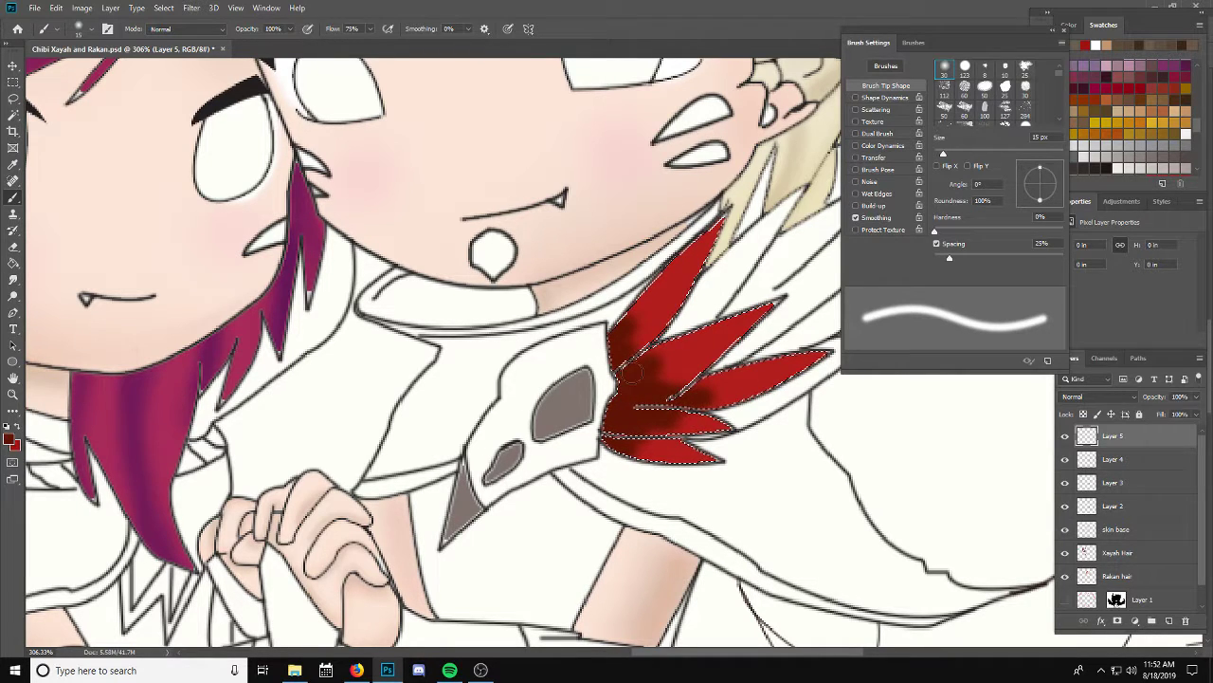
{"action": "left_click", "coordinate": [193, 8]}
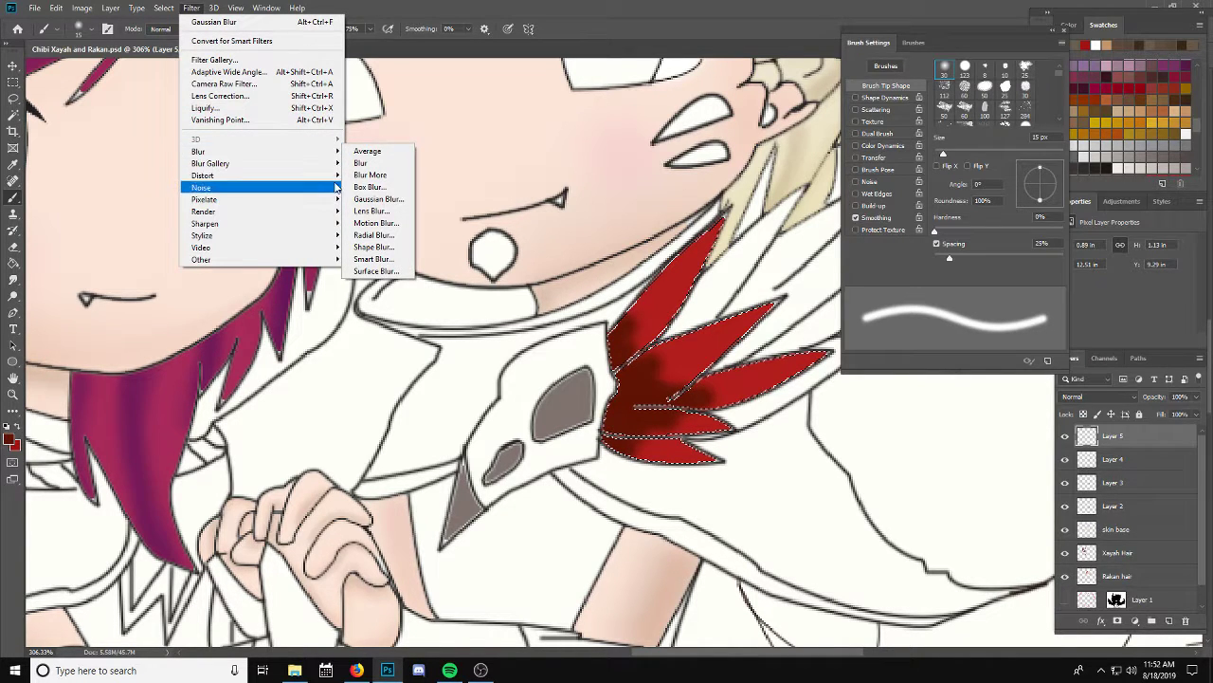
{"action": "left_click", "coordinate": [3, 206]}
Step: Smudge the dark red shading along the upper and lower red feathers
{"action": "left_click", "coordinate": [12, 279]}
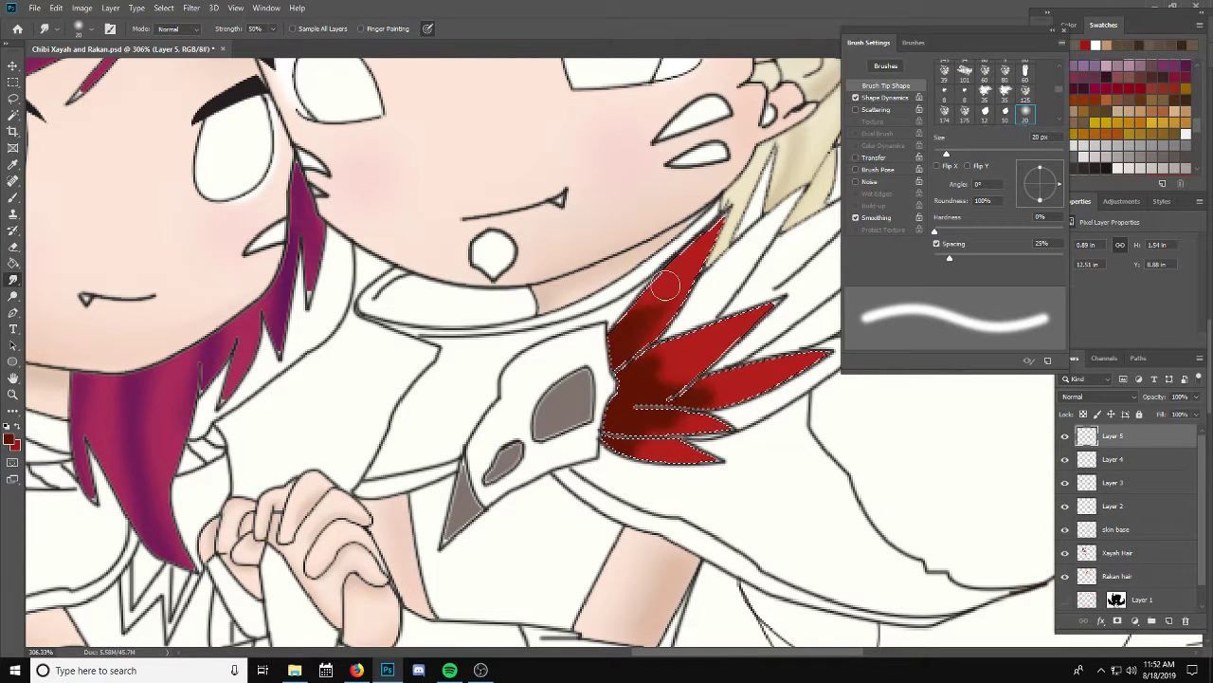
{"action": "mouse_move", "coordinate": [635, 384]}
{"action": "left_mouse_down"}
{"action": "mouse_move", "coordinate": [646, 384]}
{"action": "mouse_move", "coordinate": [609, 389]}
{"action": "left_mouse_up"}
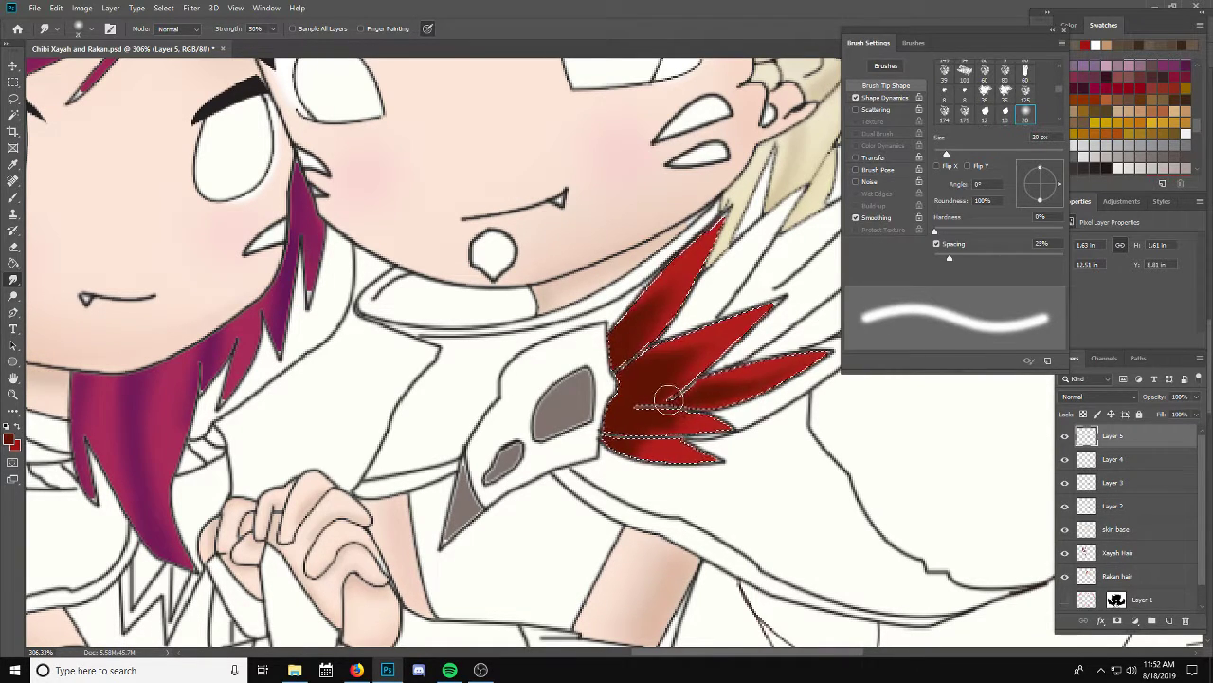
{"action": "left_click_drag", "start_coordinate": [640, 422], "coordinate": [767, 432]}
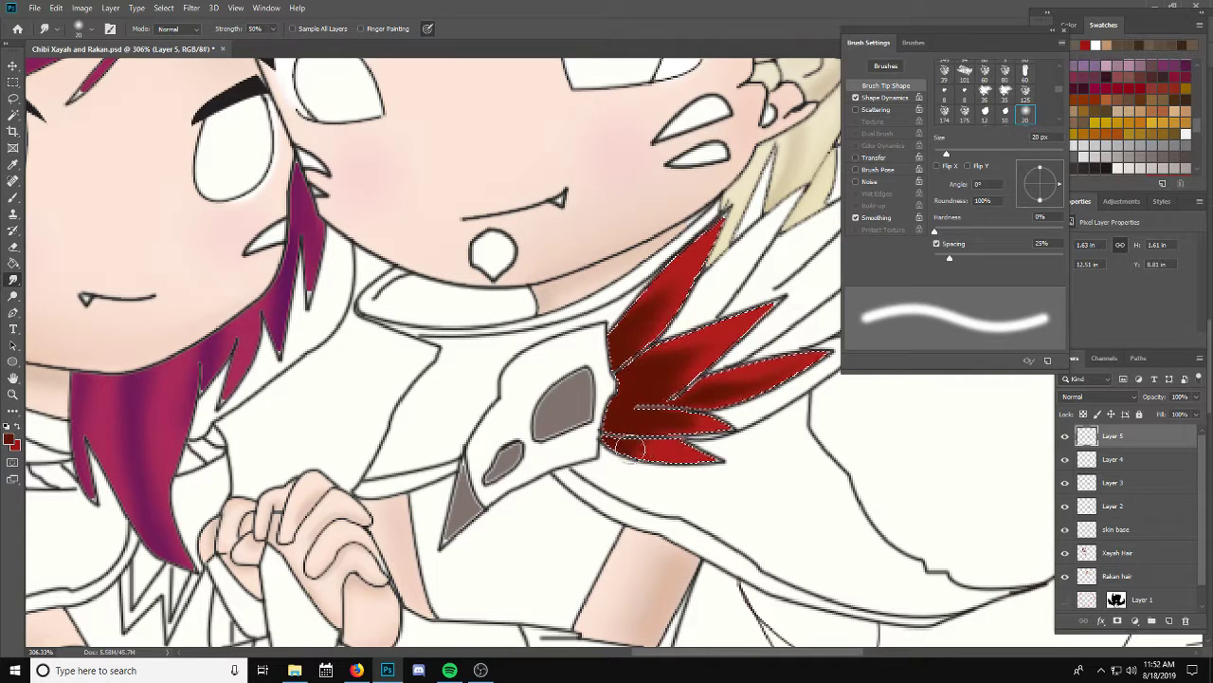
{"action": "left_click_drag", "start_coordinate": [630, 445], "coordinate": [729, 462]}
{"action": "left_click_drag", "start_coordinate": [642, 454], "coordinate": [693, 463]}
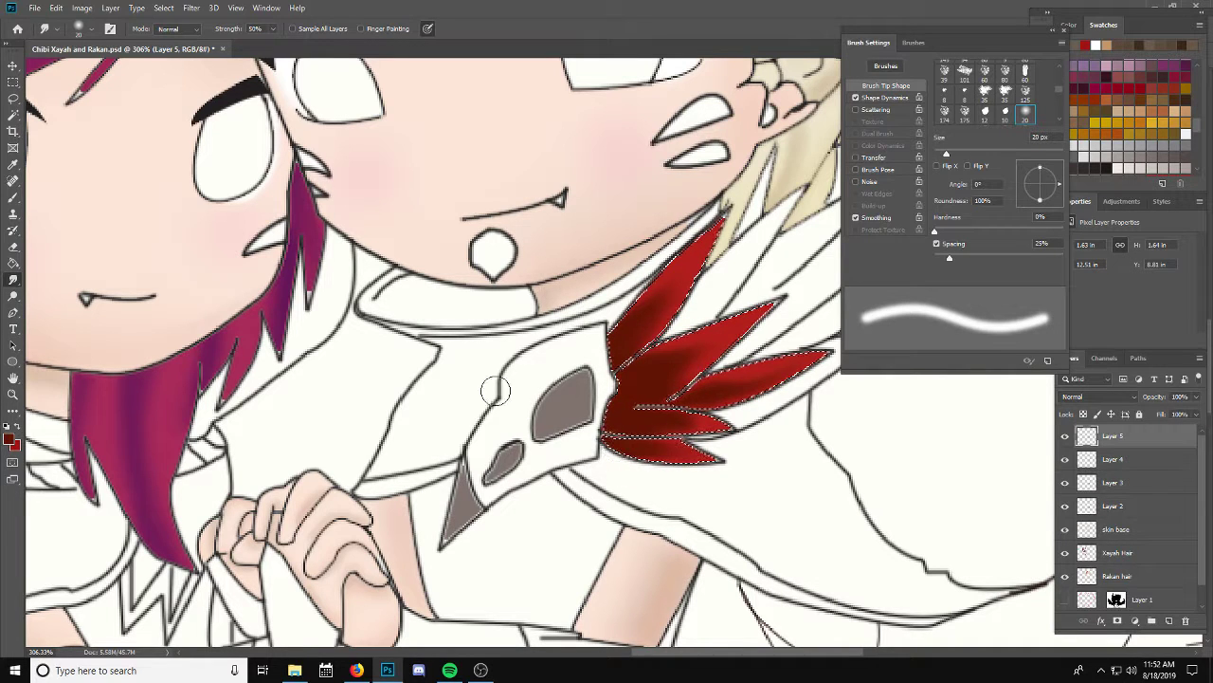
Step: Apply a 2.9 px Gaussian Blur and set the feather layer to 71% opacity
{"action": "left_click", "coordinate": [192, 8]}
{"action": "mouse_move", "coordinate": [228, 151]}
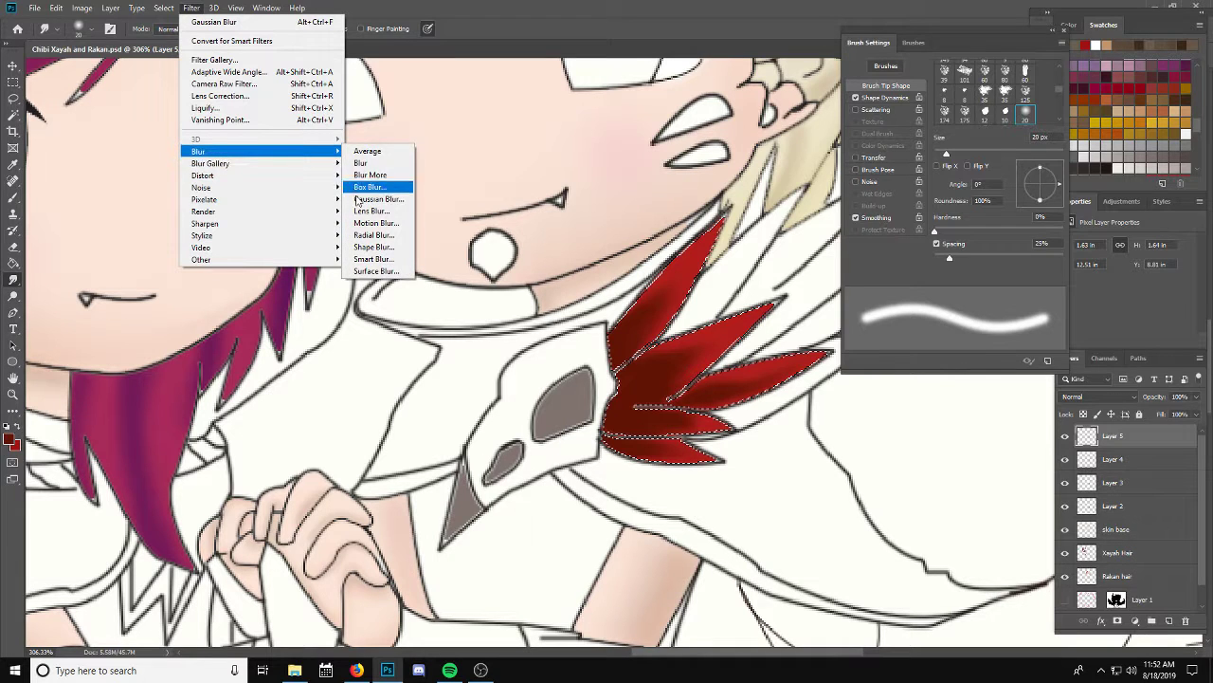
{"action": "left_click", "coordinate": [378, 199]}
{"action": "left_click_drag", "start_coordinate": [894, 314], "coordinate": [898, 315]}
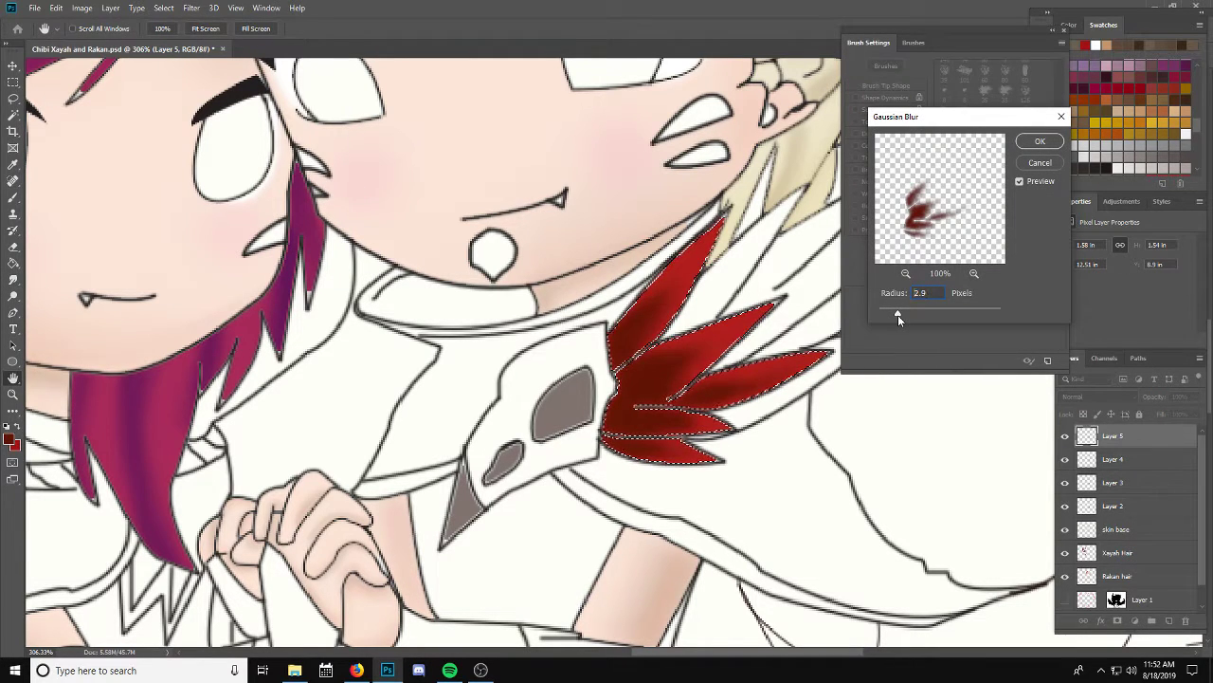
{"action": "left_click", "coordinate": [1039, 143]}
{"action": "left_click_drag", "start_coordinate": [1196, 402], "coordinate": [1181, 420]}
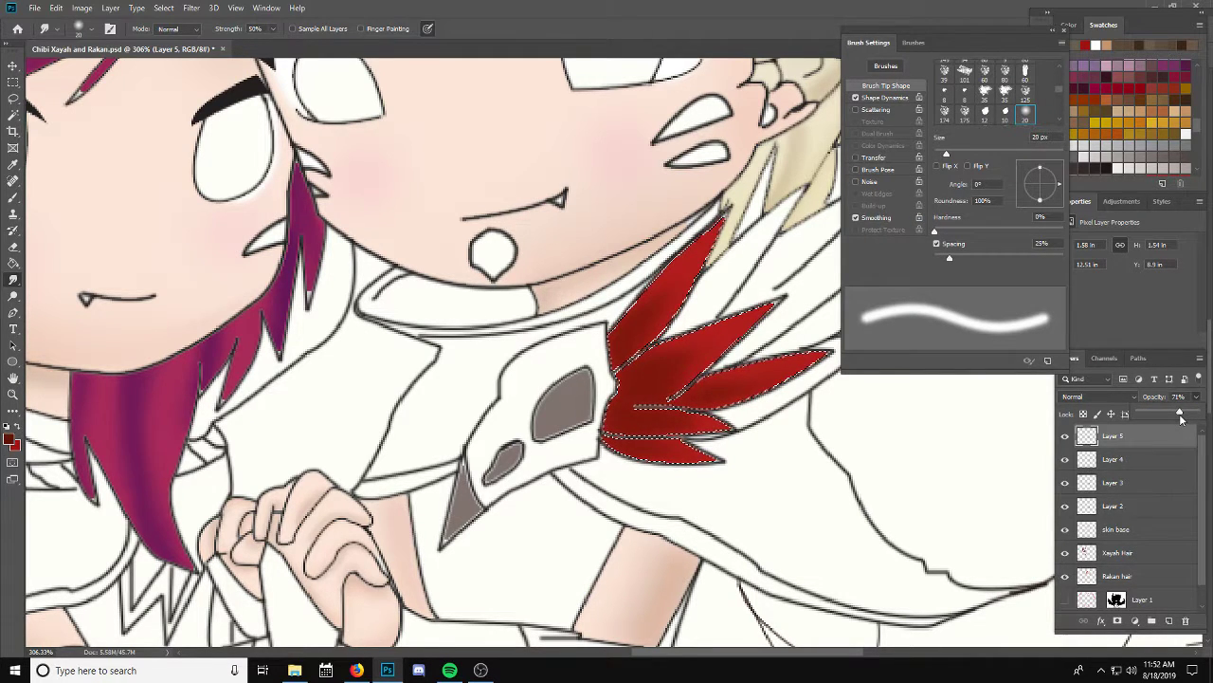
{"action": "left_click", "coordinate": [1098, 85]}
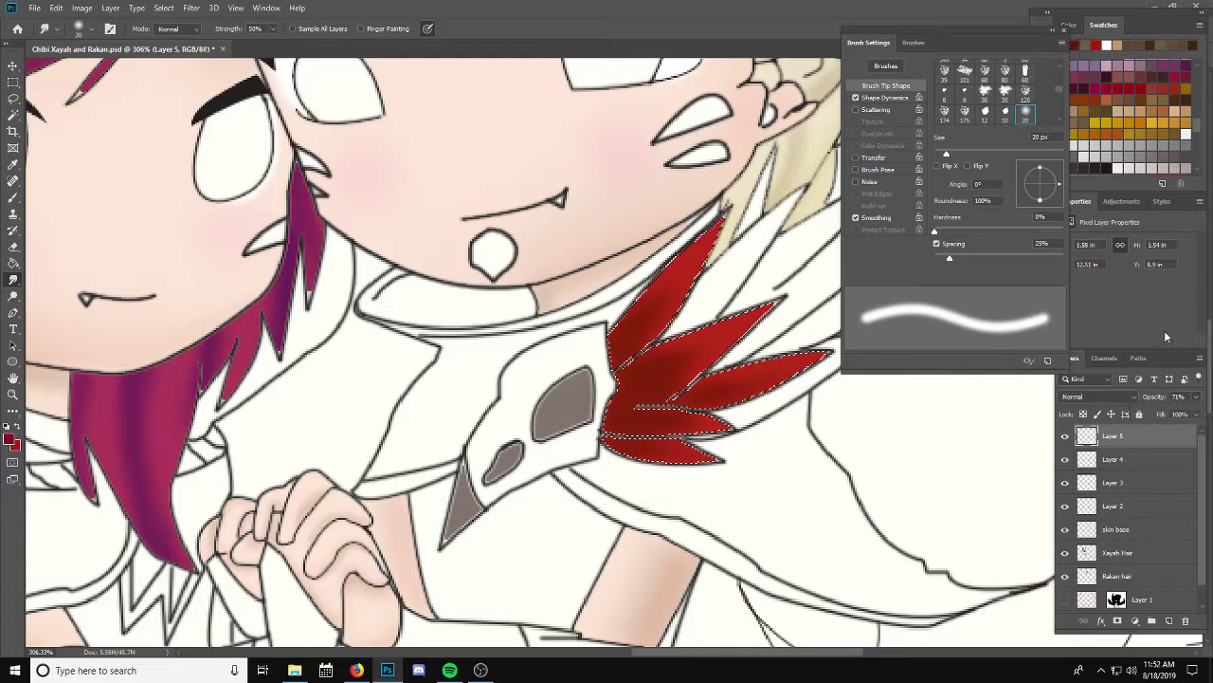
Step: Paint dark magenta shading on new Layer 6 and smudge it into the lower feathers
{"action": "left_click", "coordinate": [1169, 620]}
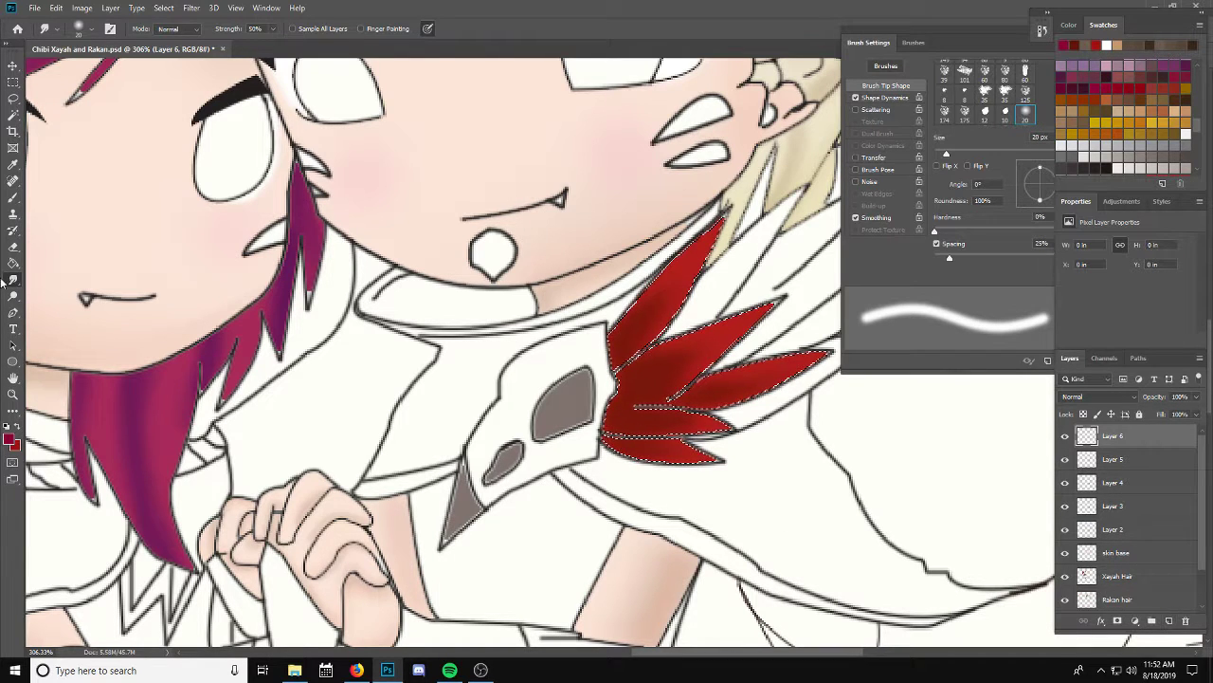
{"action": "left_click", "coordinate": [13, 201]}
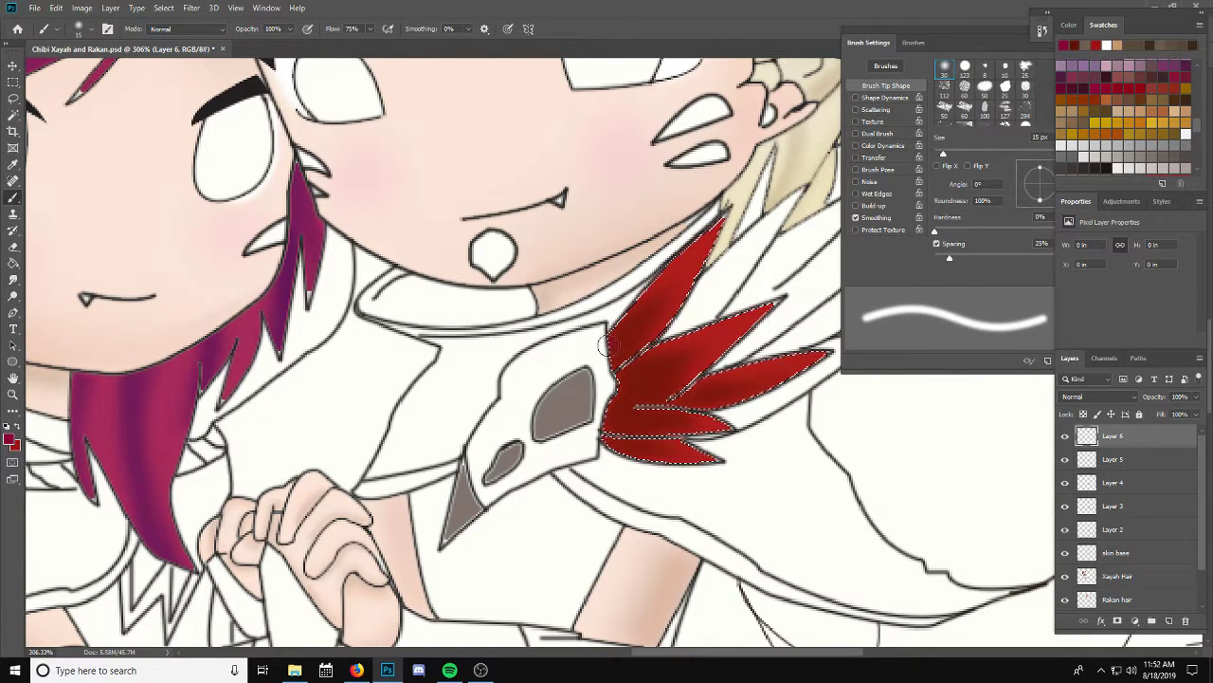
{"action": "left_click_drag", "start_coordinate": [609, 356], "coordinate": [609, 369]}
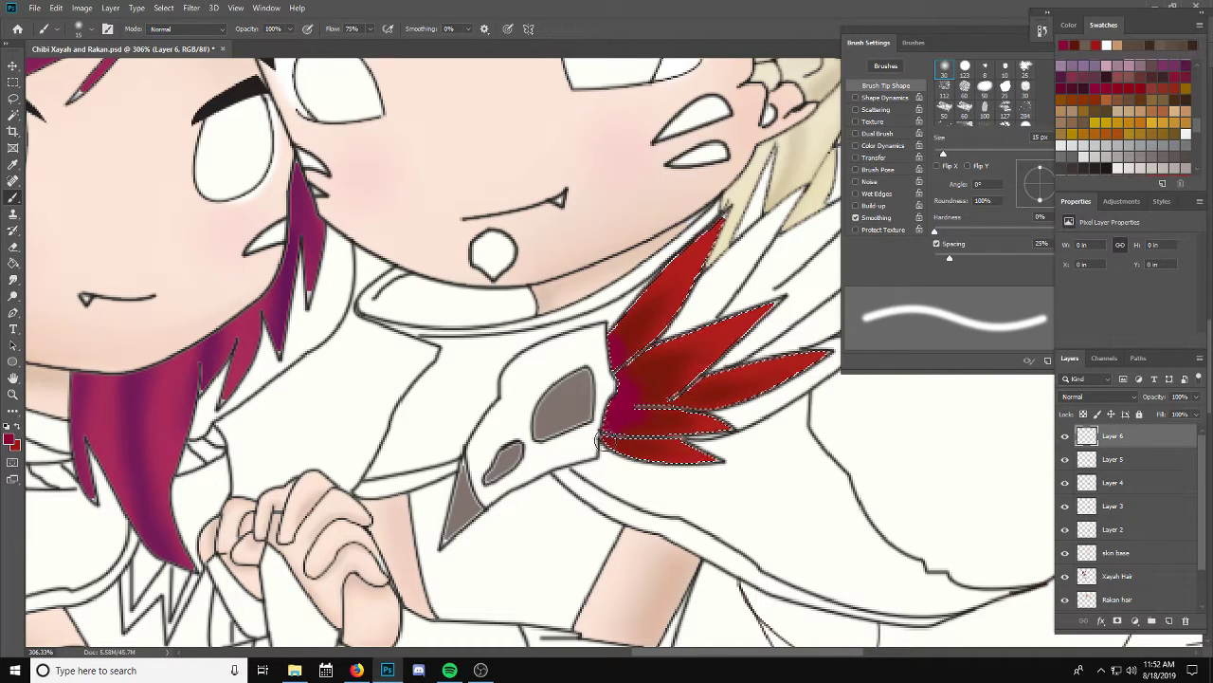
{"action": "left_click", "coordinate": [12, 279]}
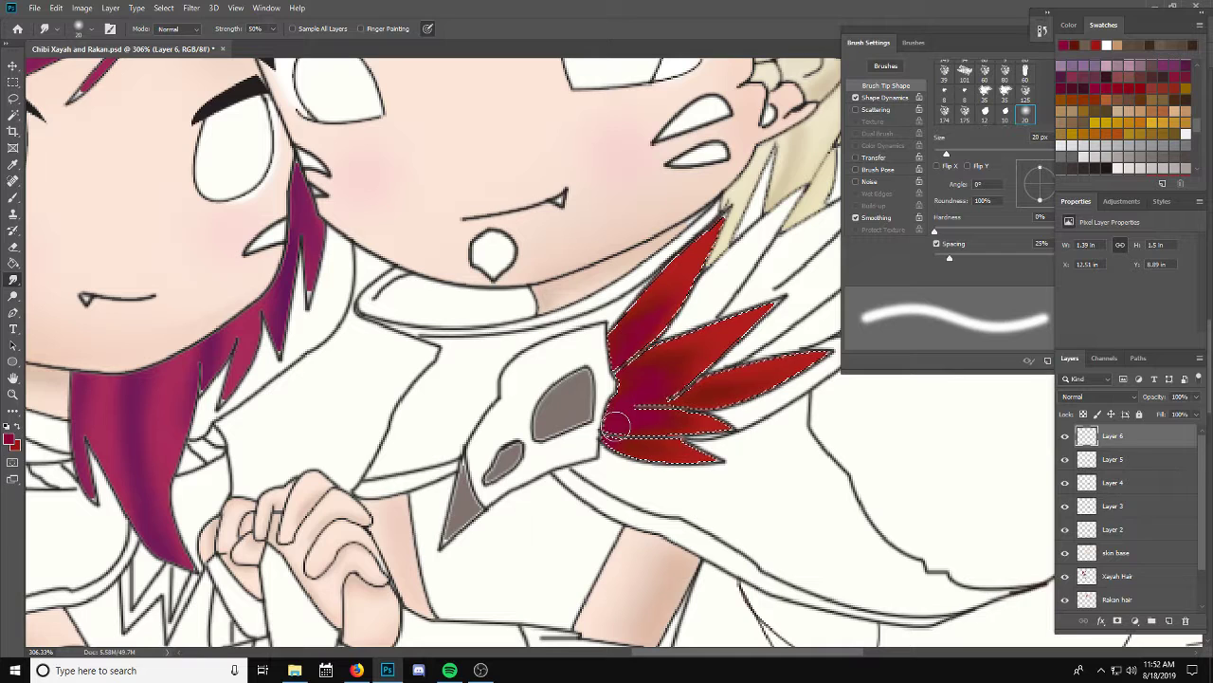
{"action": "left_click_drag", "start_coordinate": [615, 425], "coordinate": [635, 442]}
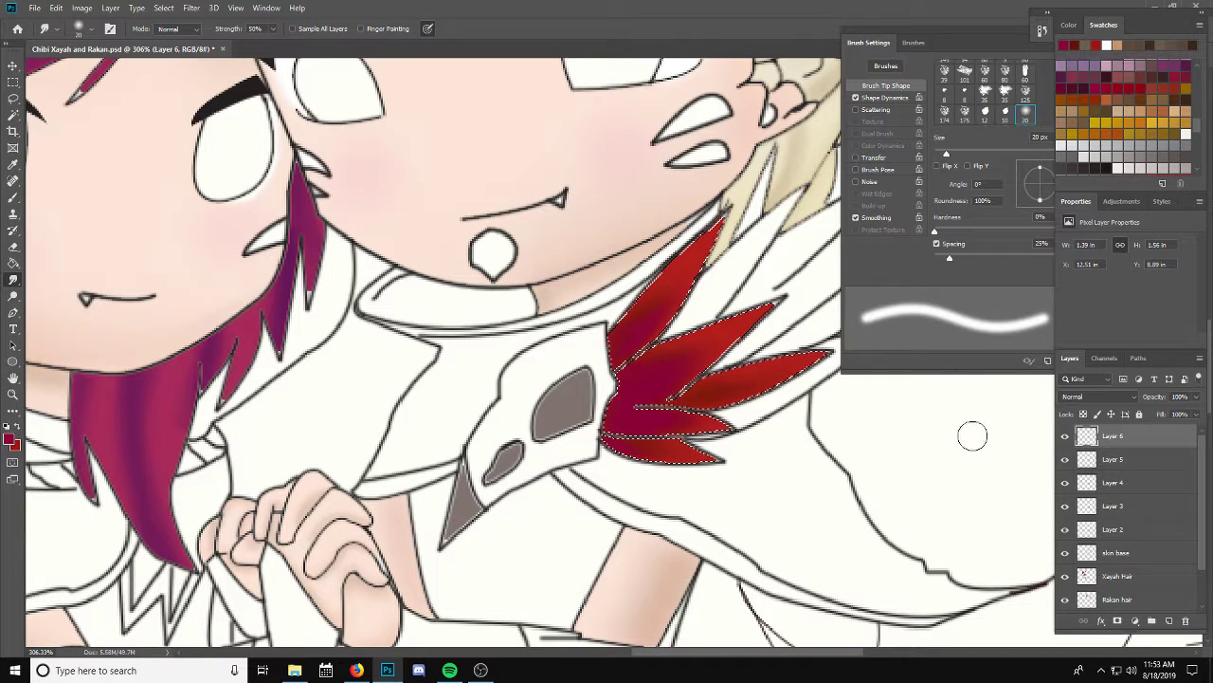
Step: Keep Layer 6's blending at Normal and set its opacity to 66%
{"action": "left_click", "coordinate": [1072, 398]}
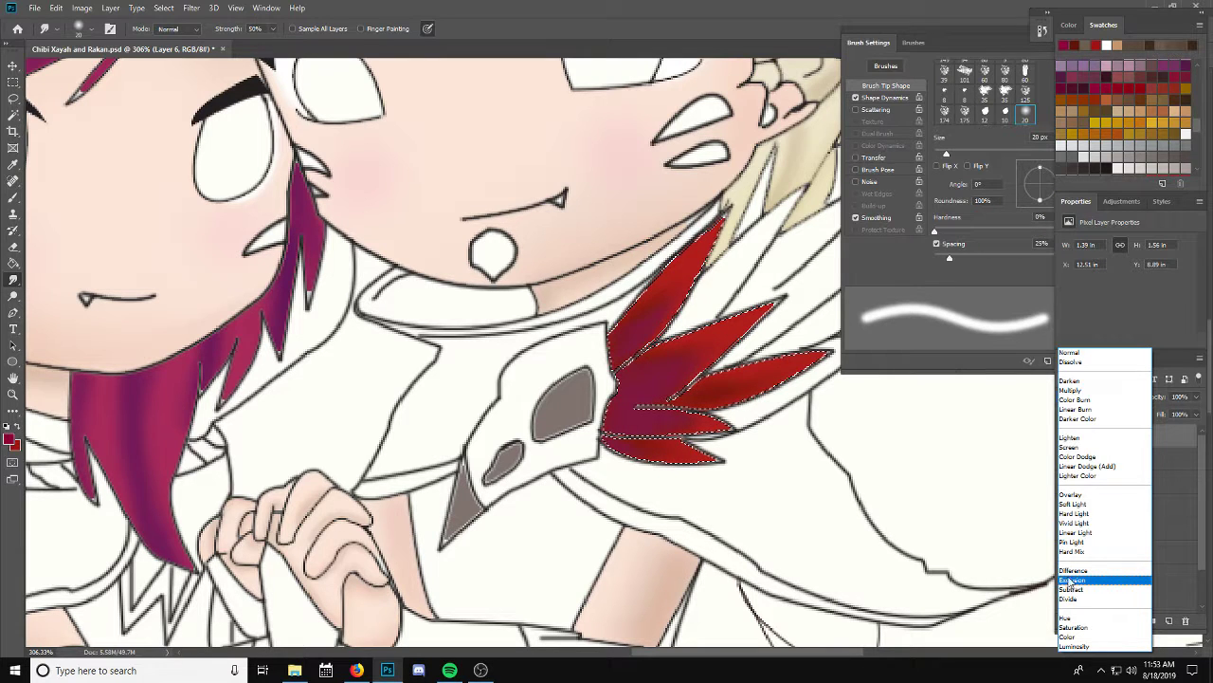
{"action": "left_click", "coordinate": [1081, 353]}
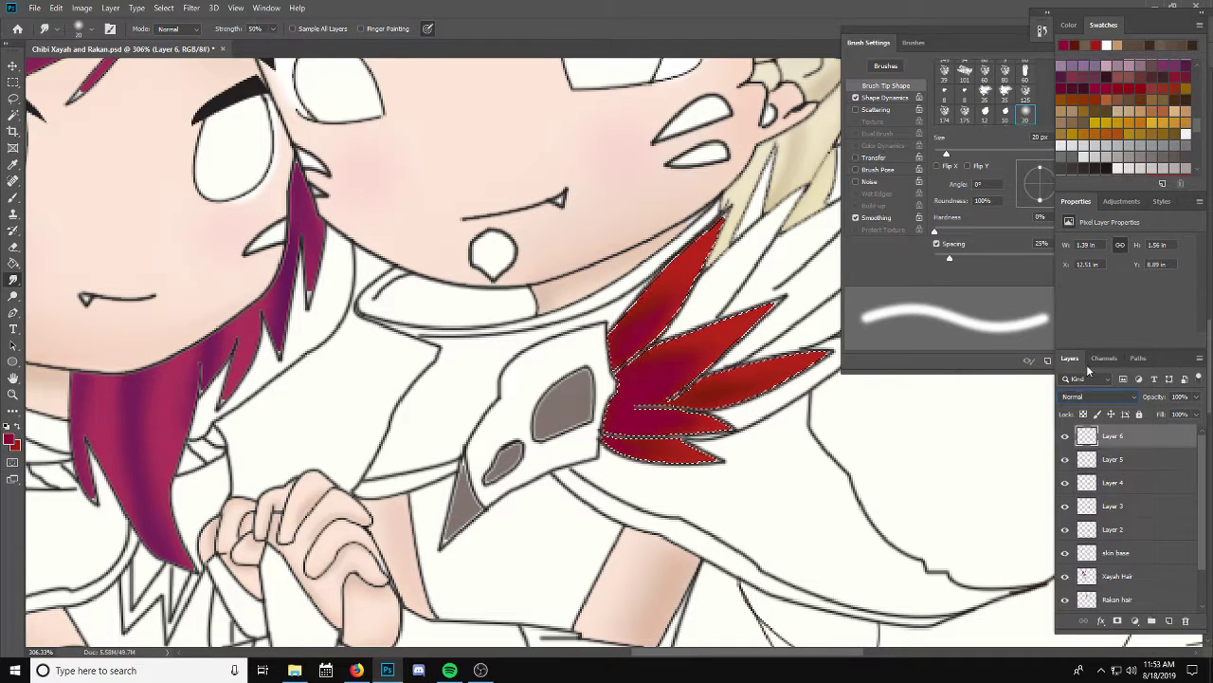
{"action": "left_click", "coordinate": [1196, 398]}
{"action": "left_click_drag", "start_coordinate": [1196, 412], "coordinate": [1177, 412]}
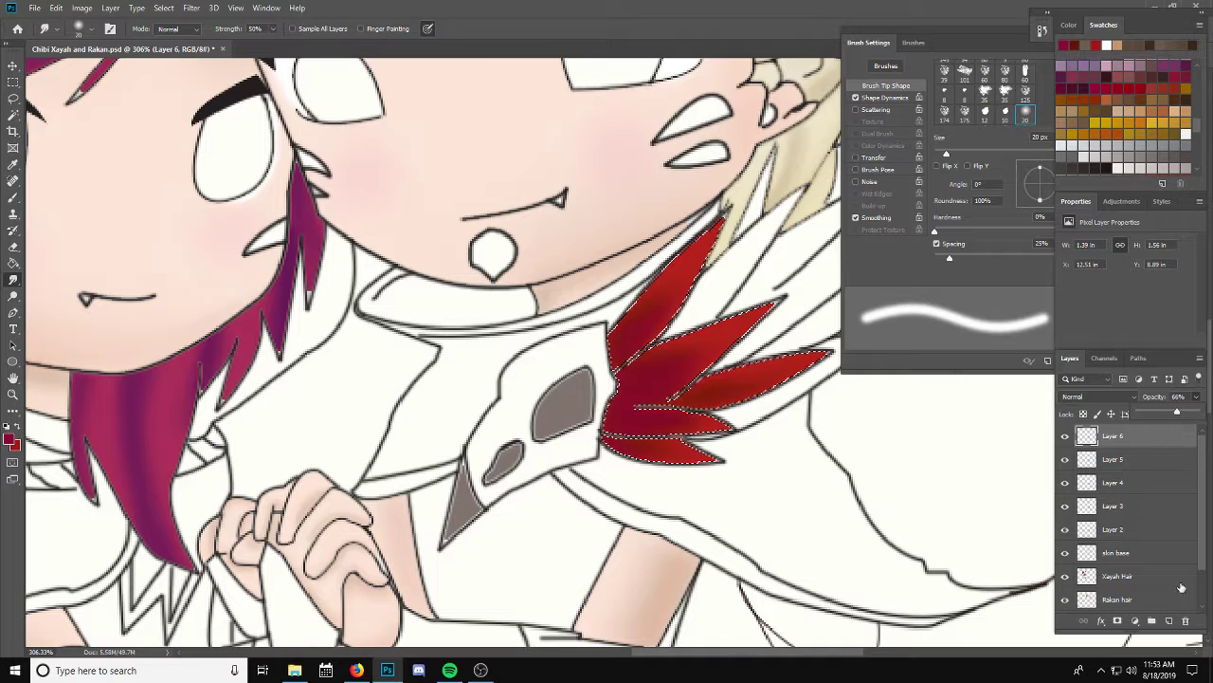
Step: Add Layer 7 and pick a darker maroon with the Mixer Brush
{"action": "left_click", "coordinate": [1169, 620]}
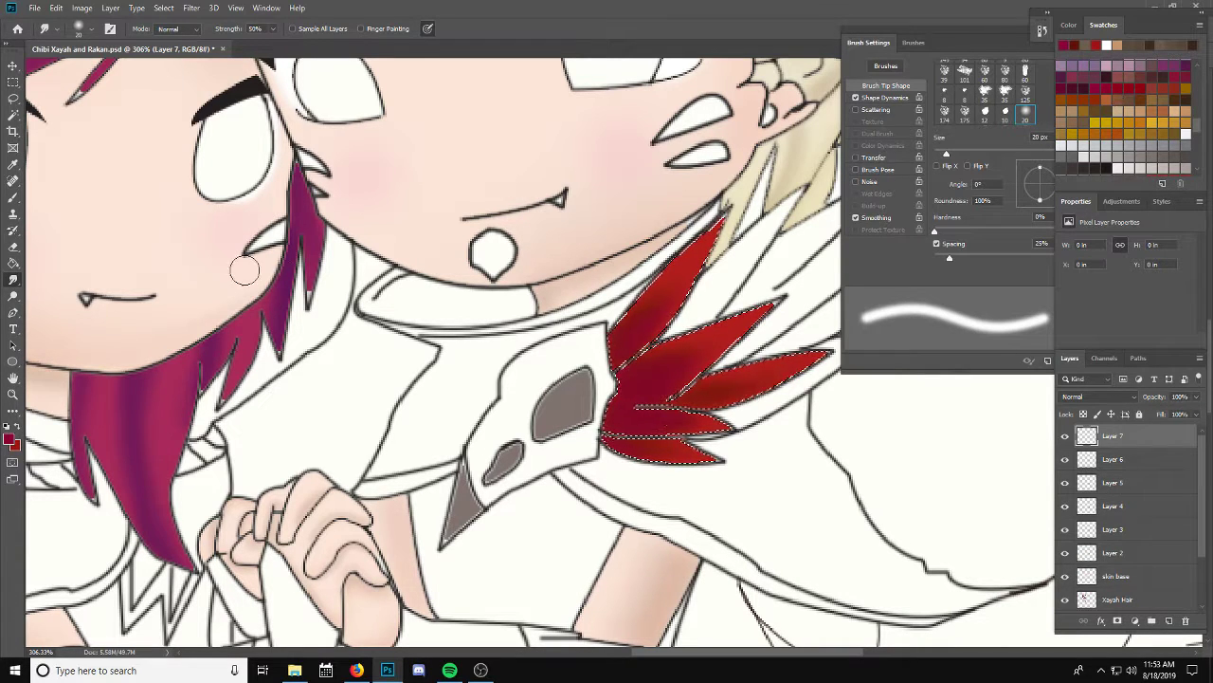
{"action": "left_click", "coordinate": [13, 440]}
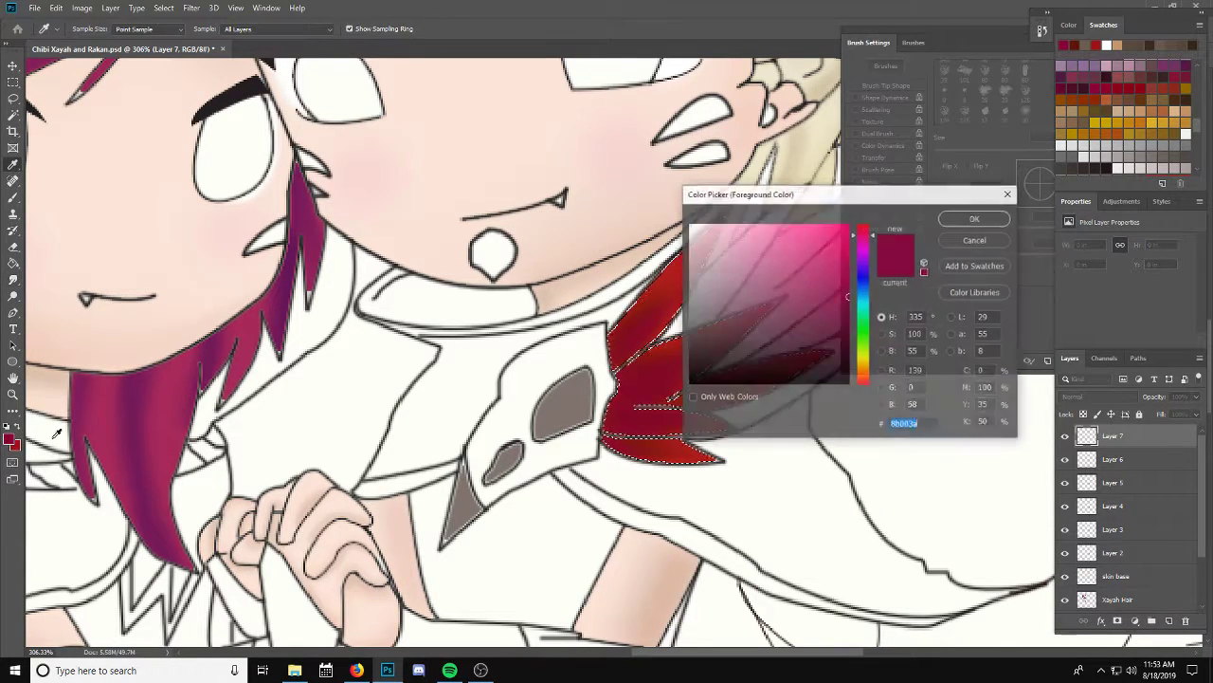
{"action": "left_click", "coordinate": [835, 340]}
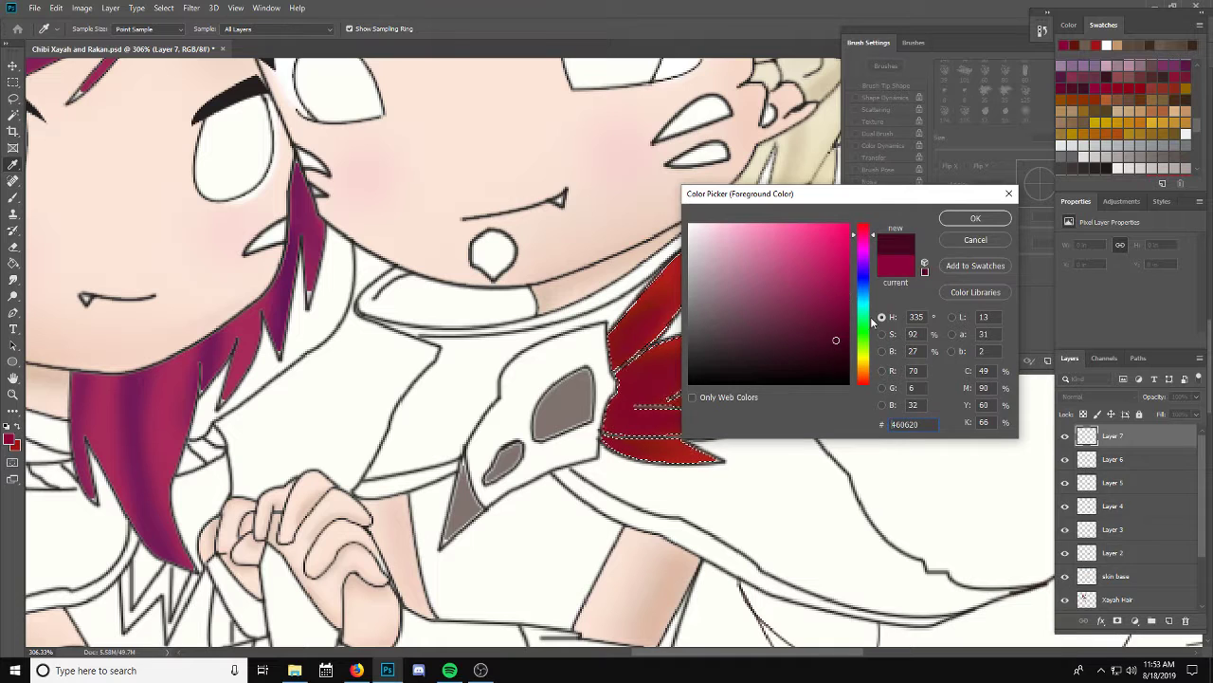
{"action": "left_click", "coordinate": [975, 220]}
{"action": "right_click", "coordinate": [12, 201]}
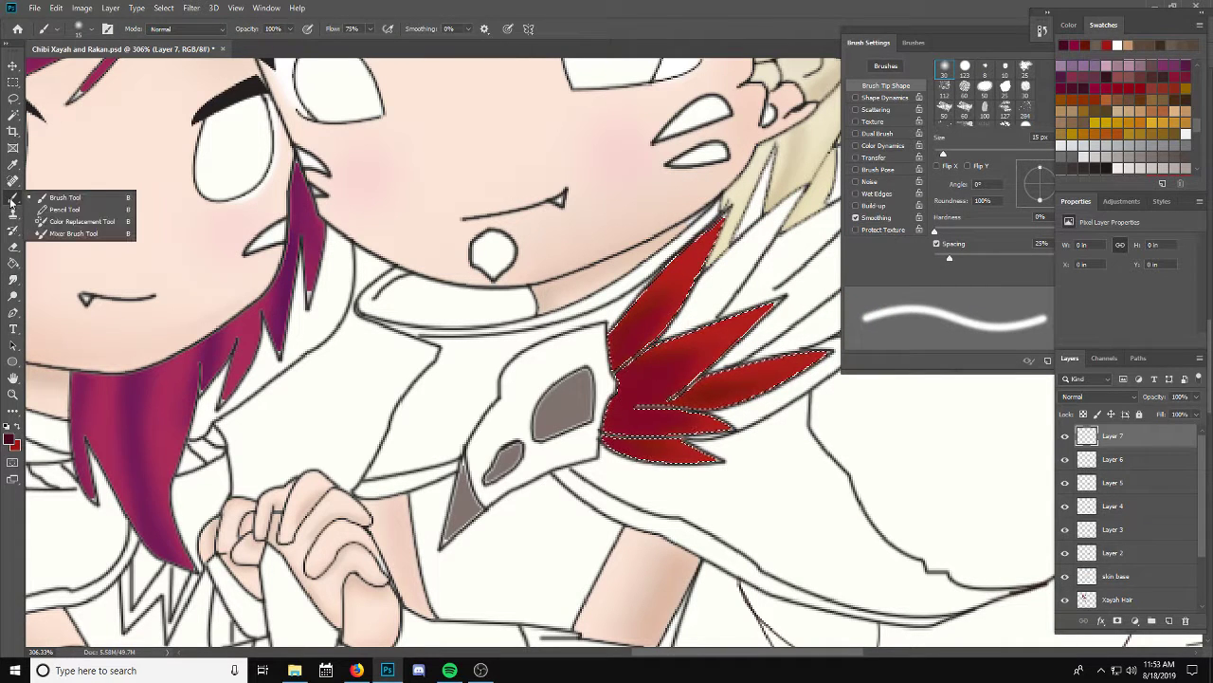
{"action": "left_click", "coordinate": [73, 233]}
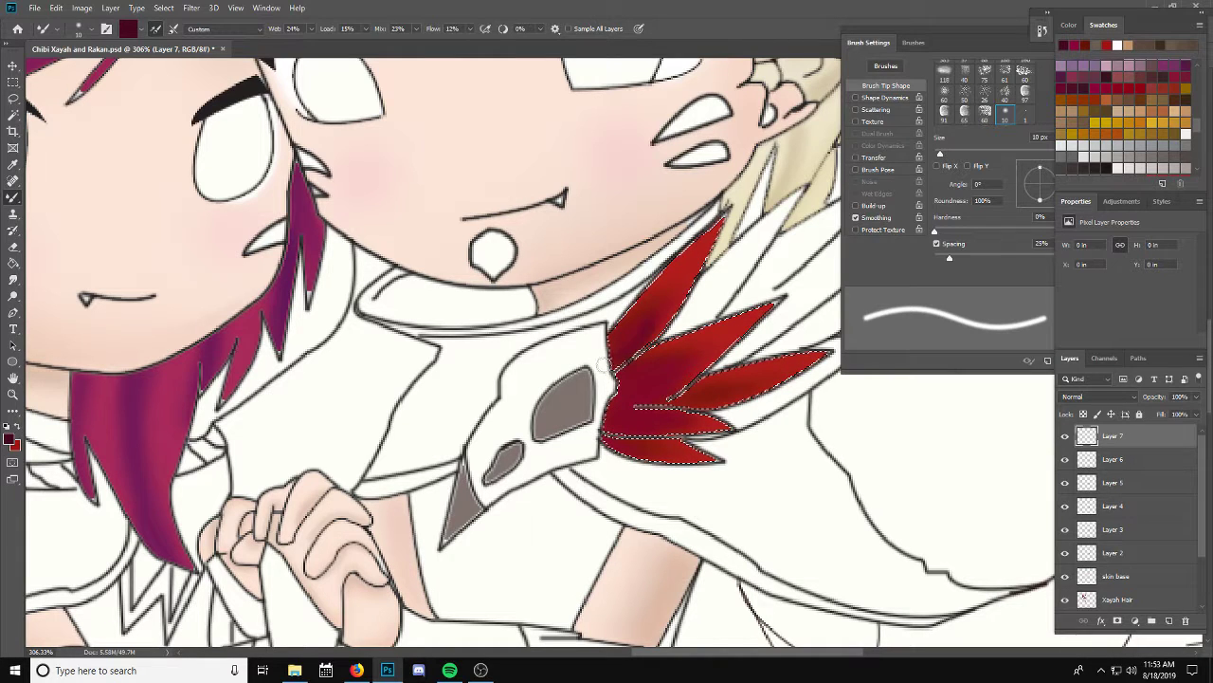
Step: Darken the red feathers' bases and edges with maroon mixer-brush strokes
{"action": "left_click_drag", "start_coordinate": [601, 365], "coordinate": [673, 281]}
{"action": "scroll", "coordinate": [664, 308], "scroll_direction": "up", "scroll_amount": 1}
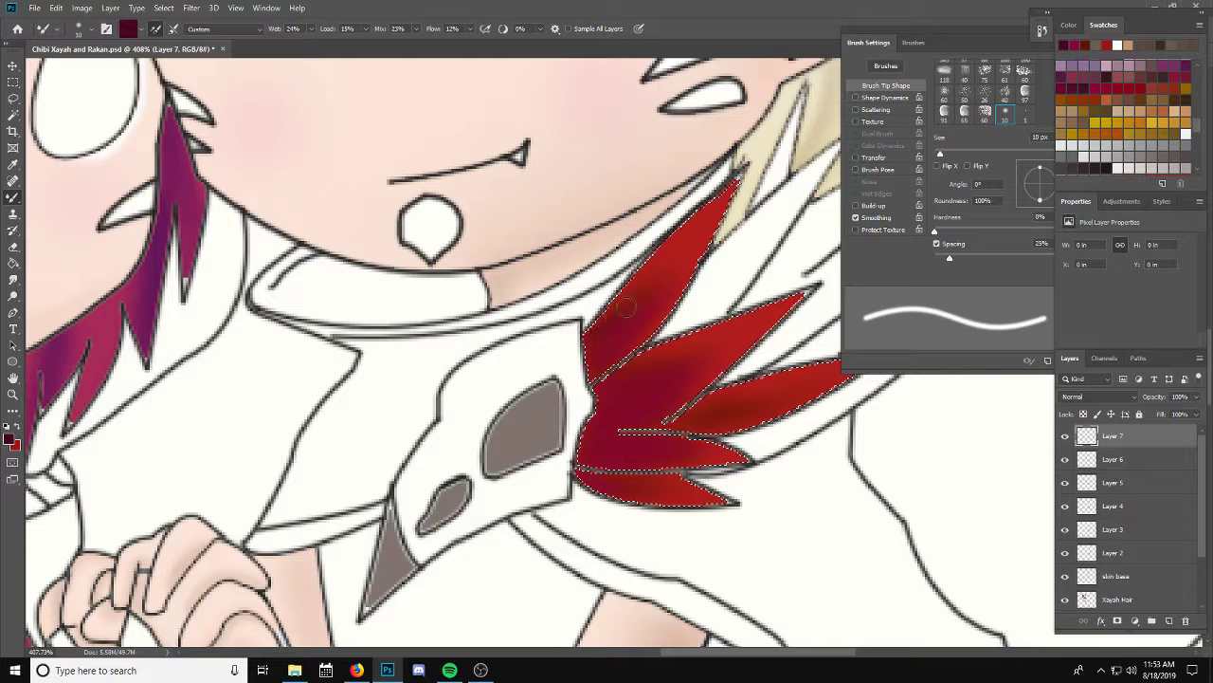
{"action": "left_click_drag", "start_coordinate": [626, 306], "coordinate": [597, 399]}
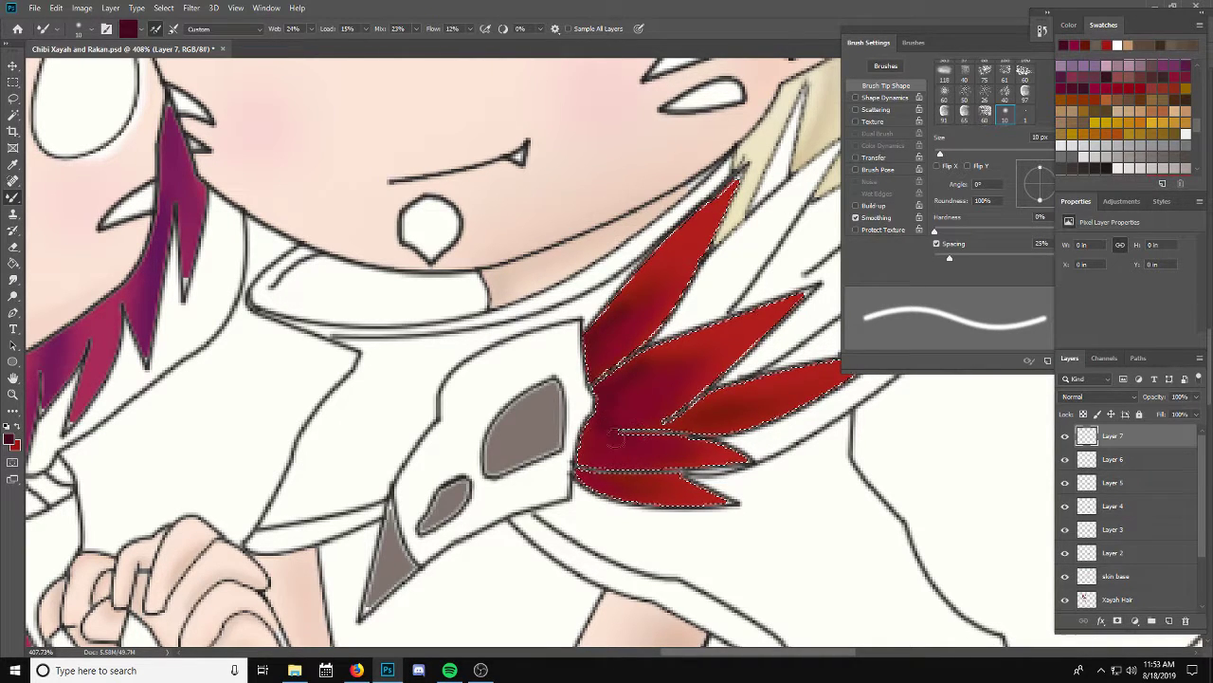
{"action": "left_click_drag", "start_coordinate": [583, 453], "coordinate": [617, 488]}
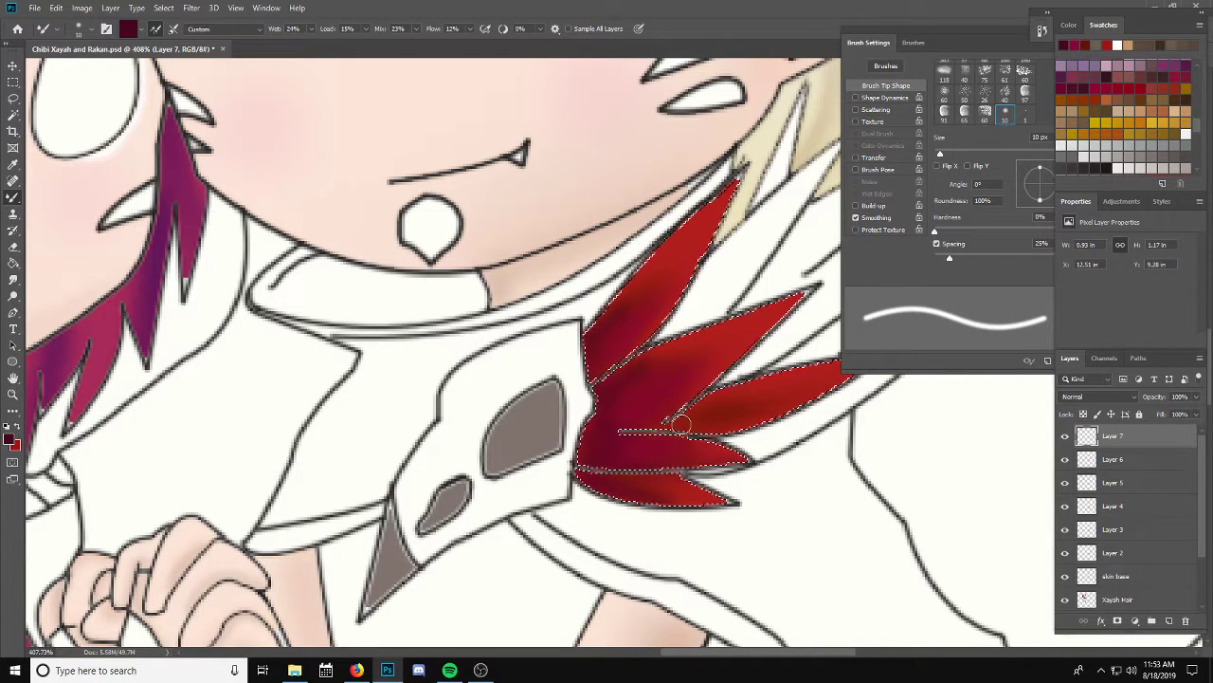
{"action": "left_click_drag", "start_coordinate": [668, 429], "coordinate": [711, 403]}
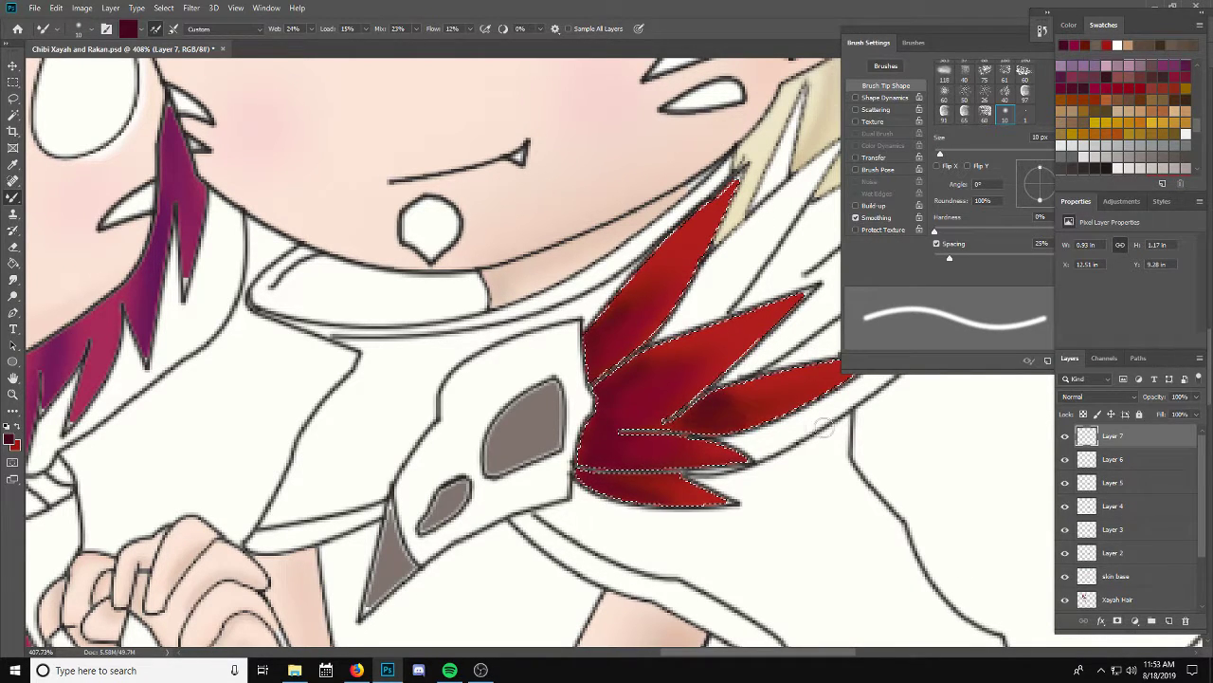
Step: Apply a Gaussian Blur to the red feather shading on Layer 7
{"action": "scroll", "coordinate": [701, 642], "scroll_direction": "right", "scroll_amount": 3}
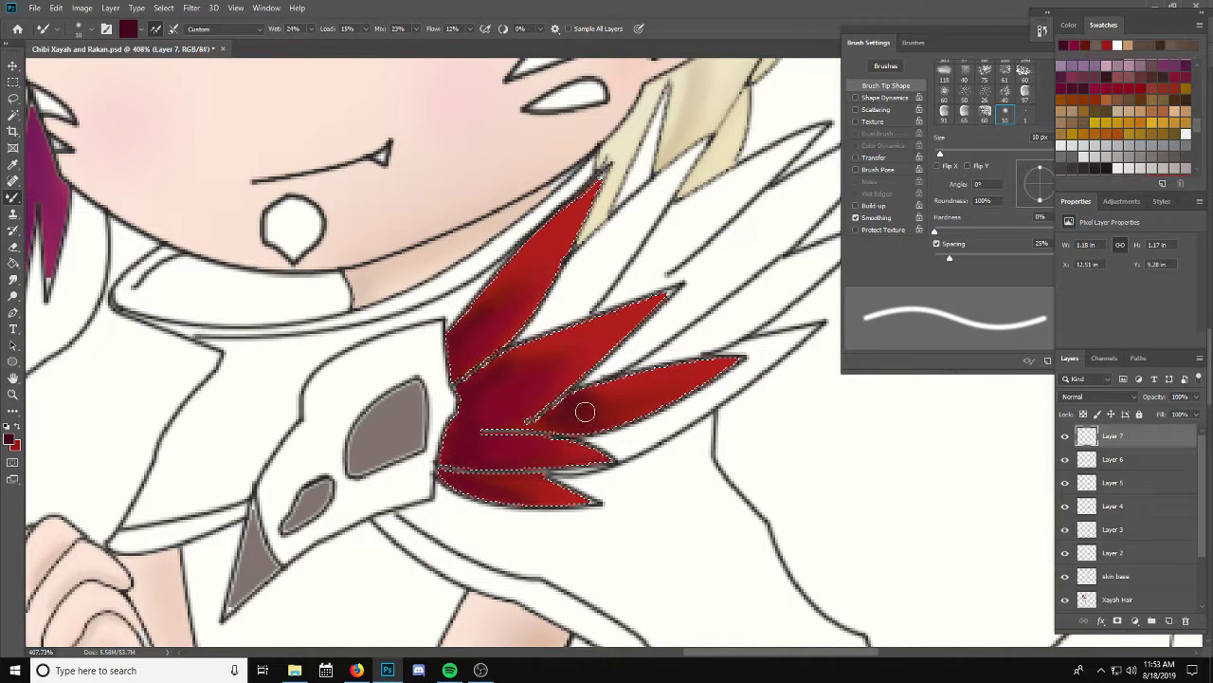
{"action": "left_click", "coordinate": [194, 10]}
{"action": "mouse_move", "coordinate": [256, 151]}
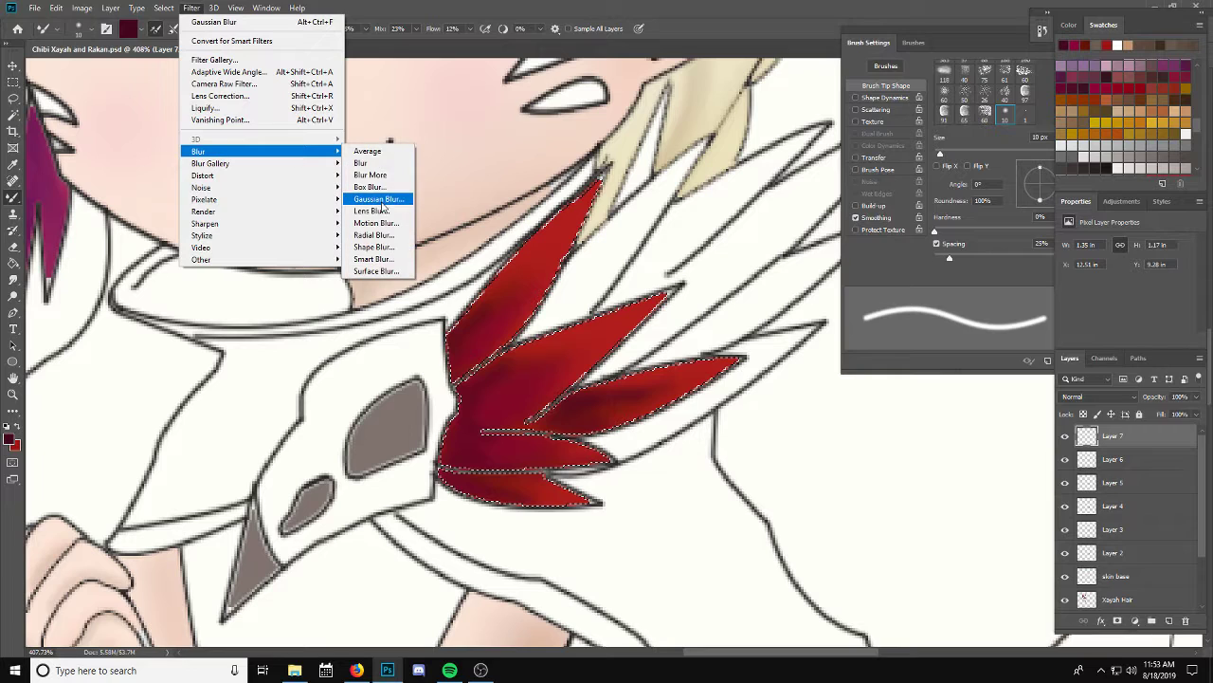
{"action": "left_click", "coordinate": [379, 199]}
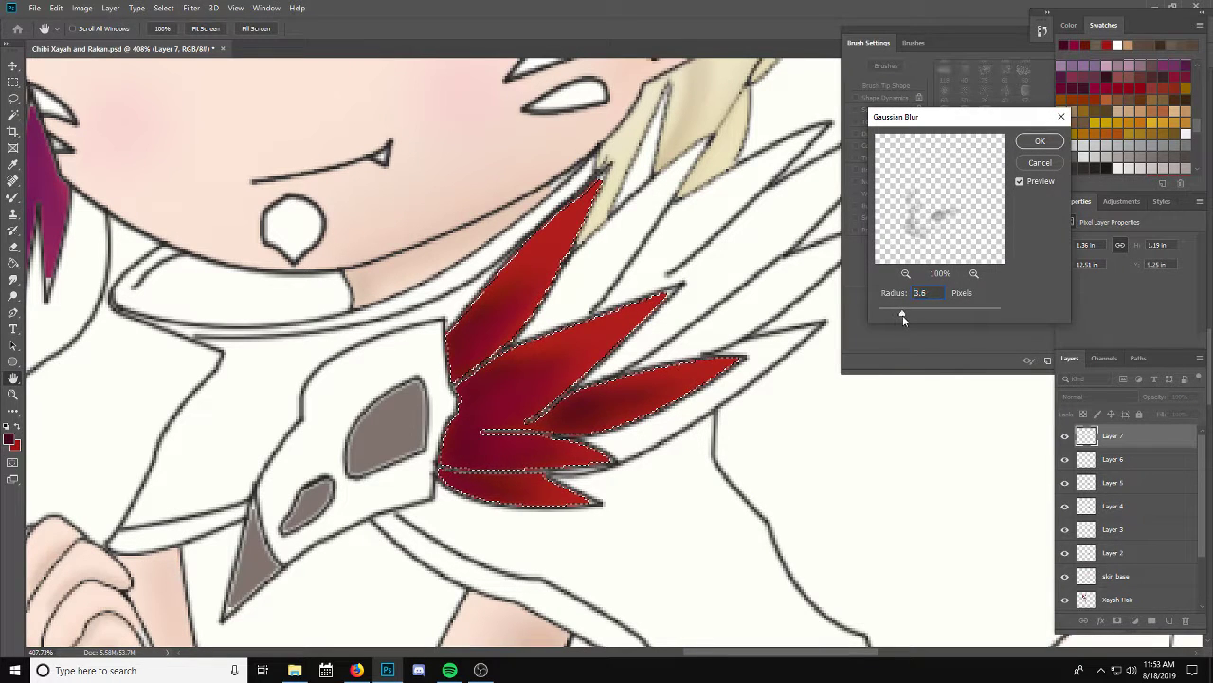
{"action": "left_click", "coordinate": [1040, 140]}
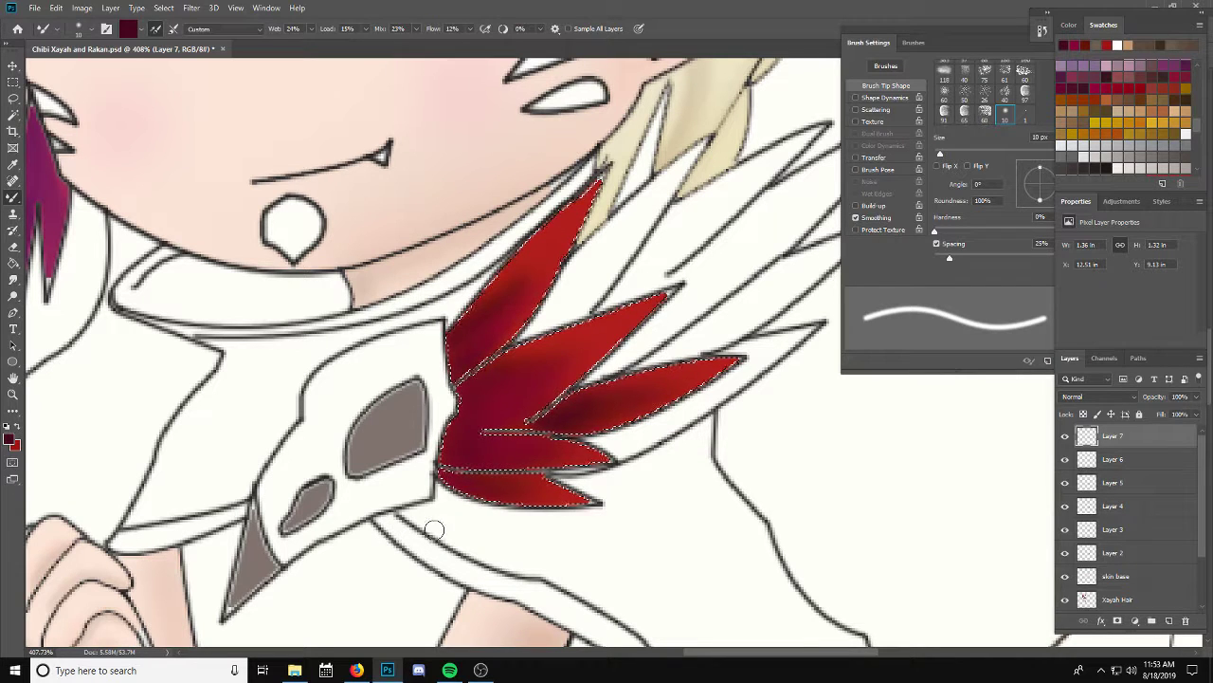
Step: Paint red shading on new Layer 8, lower it to 68% opacity, and select Background
{"action": "left_click", "coordinate": [1169, 620]}
{"action": "left_click", "coordinate": [438, 343]}
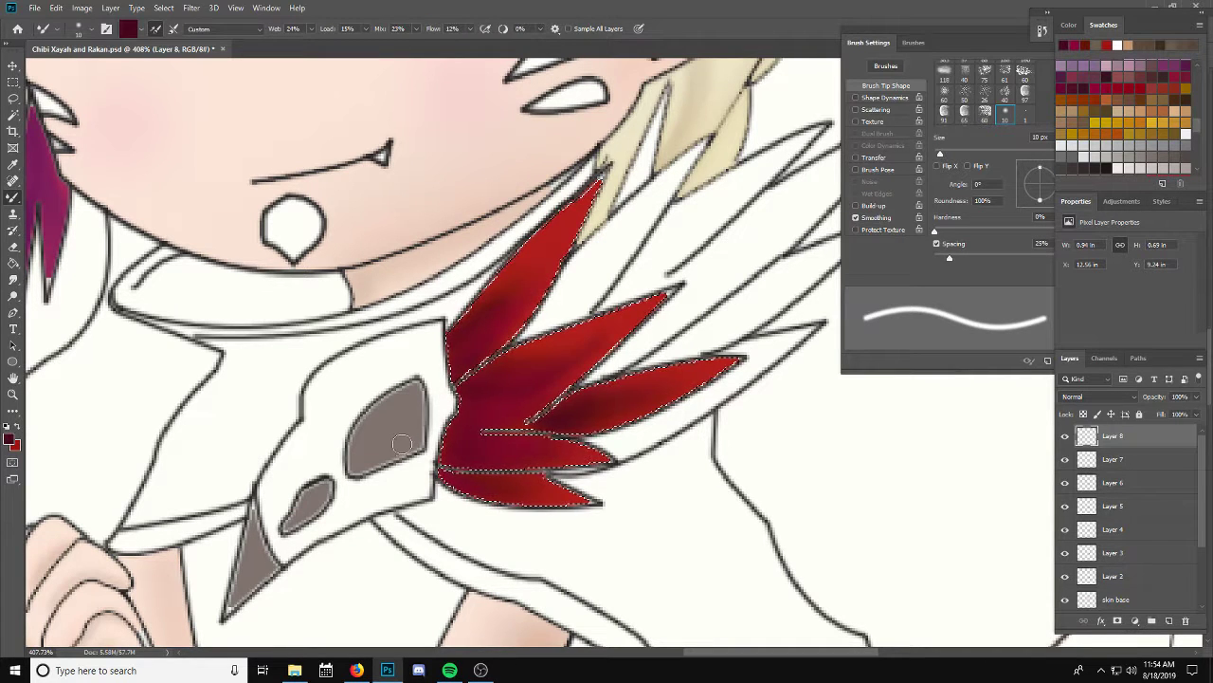
{"action": "left_click_drag", "start_coordinate": [812, 344], "coordinate": [398, 485]}
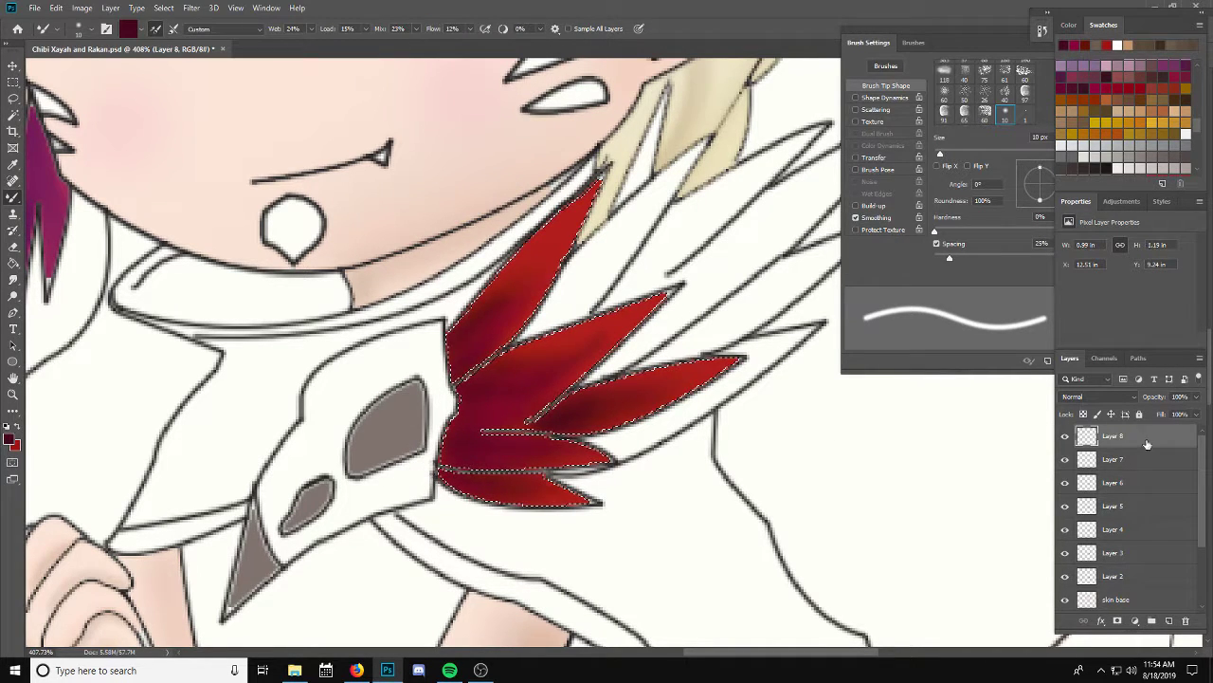
{"action": "left_click_drag", "start_coordinate": [536, 428], "coordinate": [933, 295]}
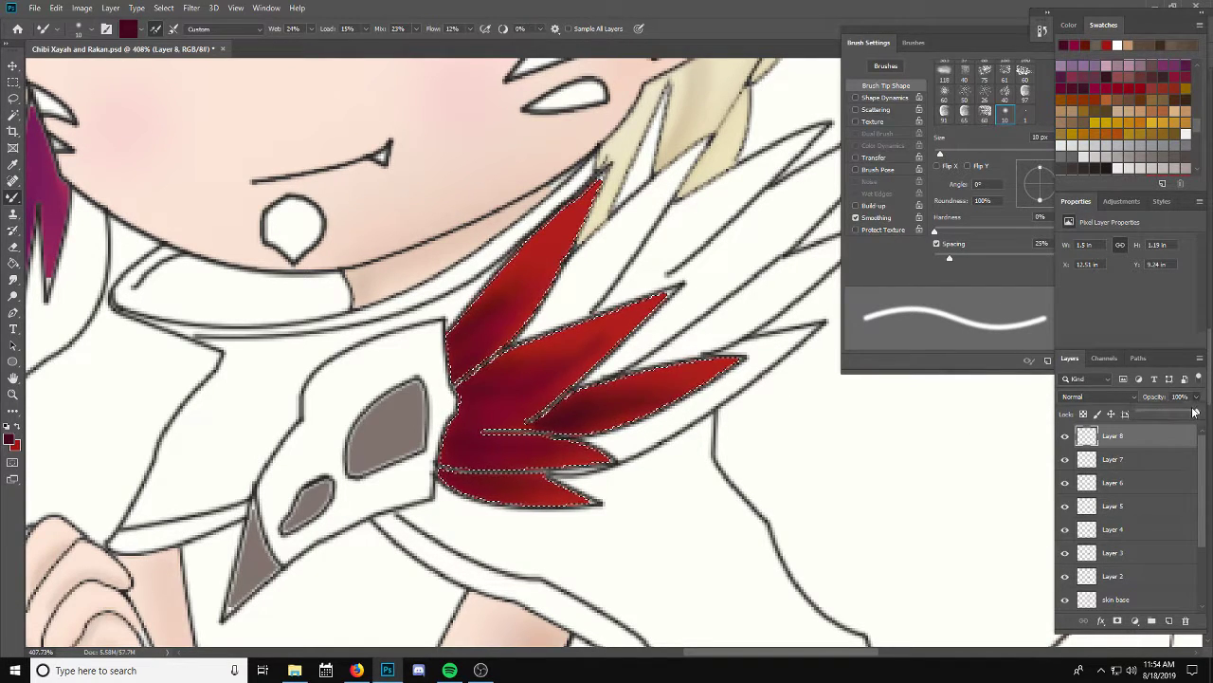
{"action": "left_click_drag", "start_coordinate": [1196, 400], "coordinate": [1183, 415]}
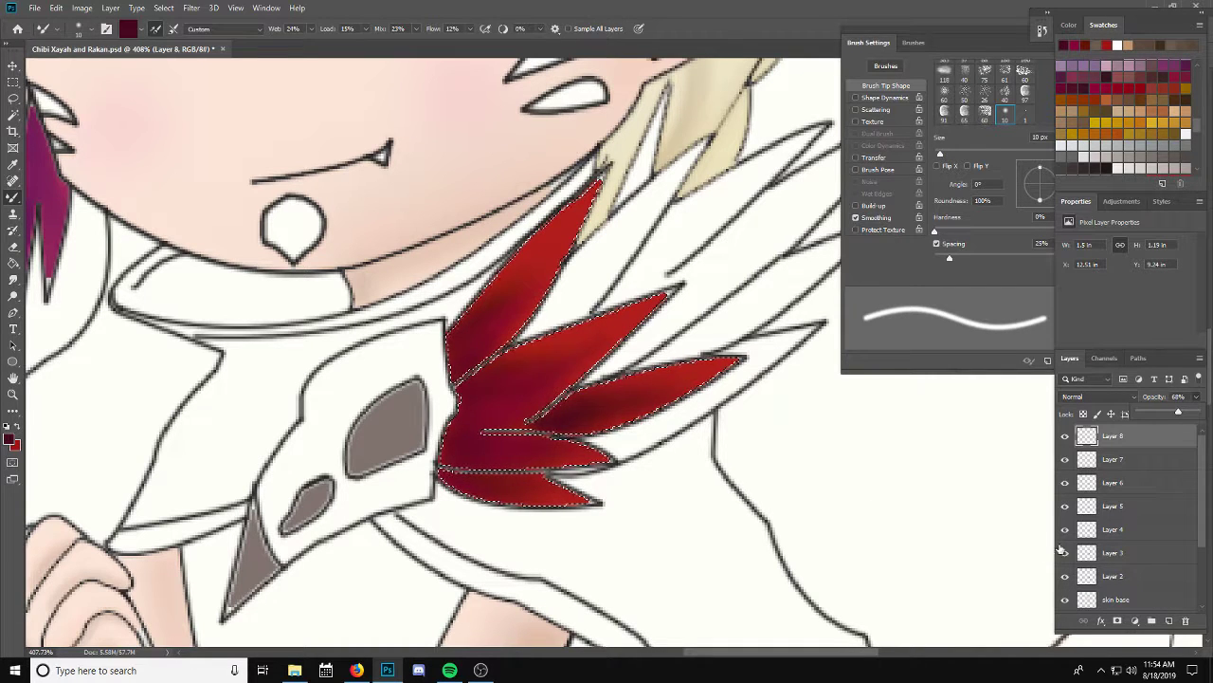
{"action": "scroll", "coordinate": [1131, 567], "scroll_direction": "down", "scroll_amount": 3}
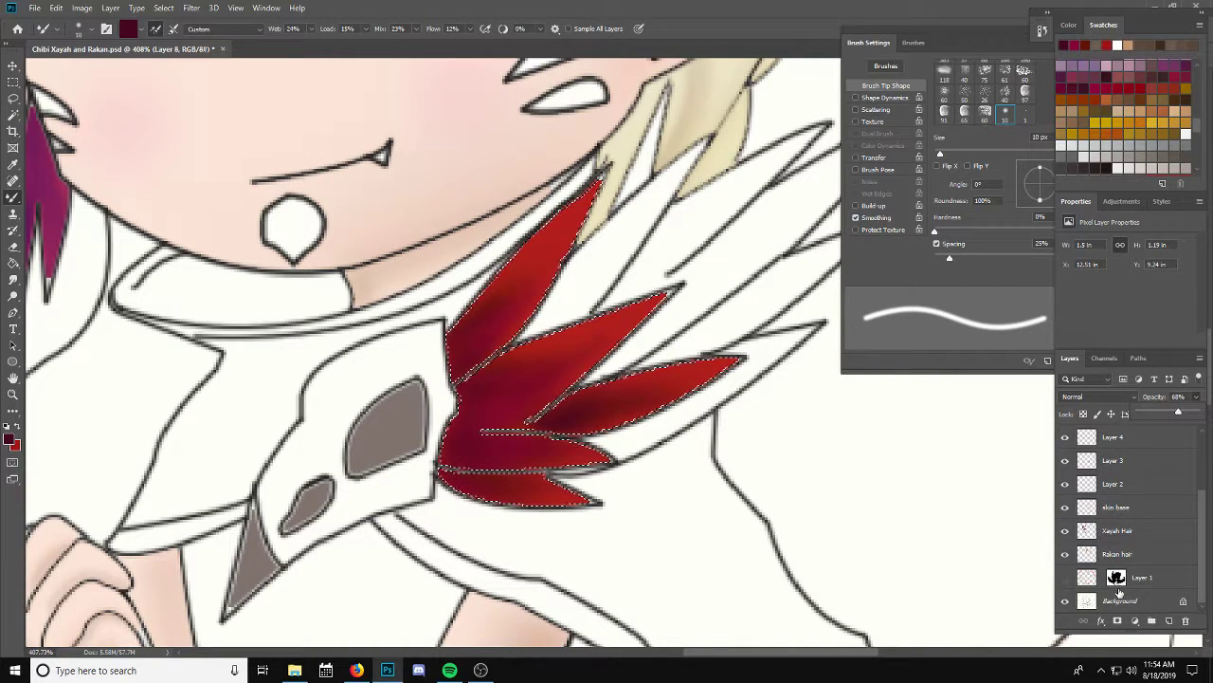
{"action": "left_click", "coordinate": [1113, 601]}
Step: Deselect, then magic-wand select the white feathers behind the red ones
{"action": "key", "text": "ctrl+d"}
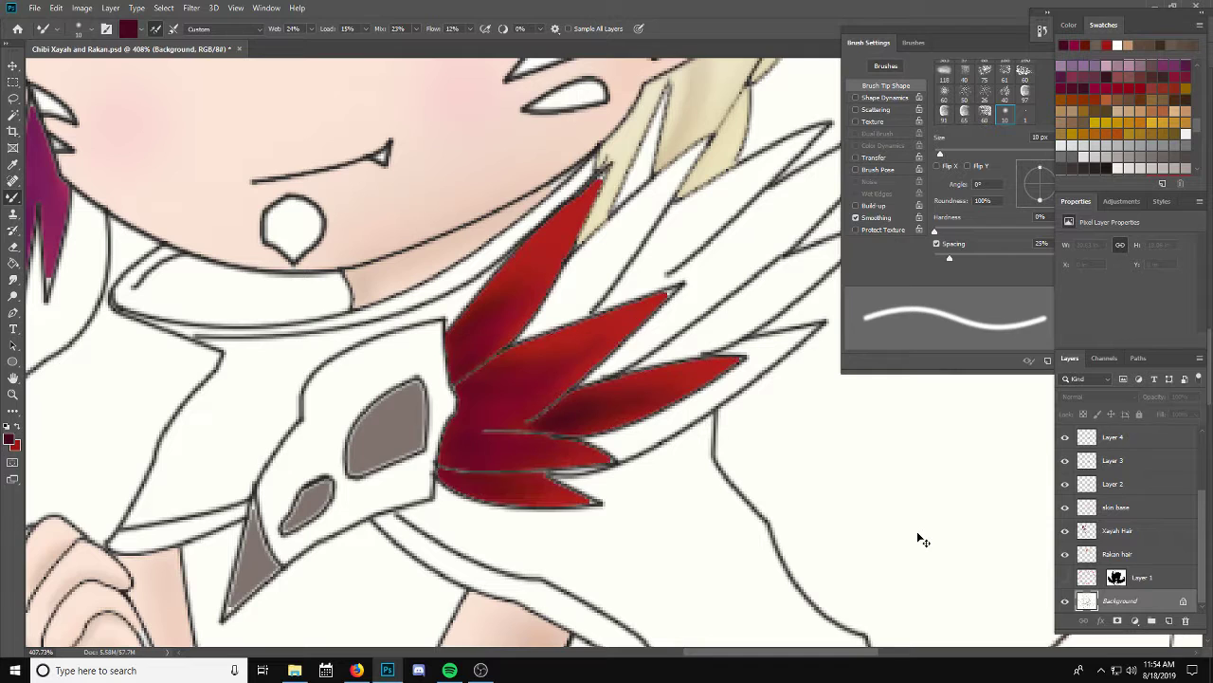
{"action": "left_click_drag", "start_coordinate": [706, 657], "coordinate": [720, 657]}
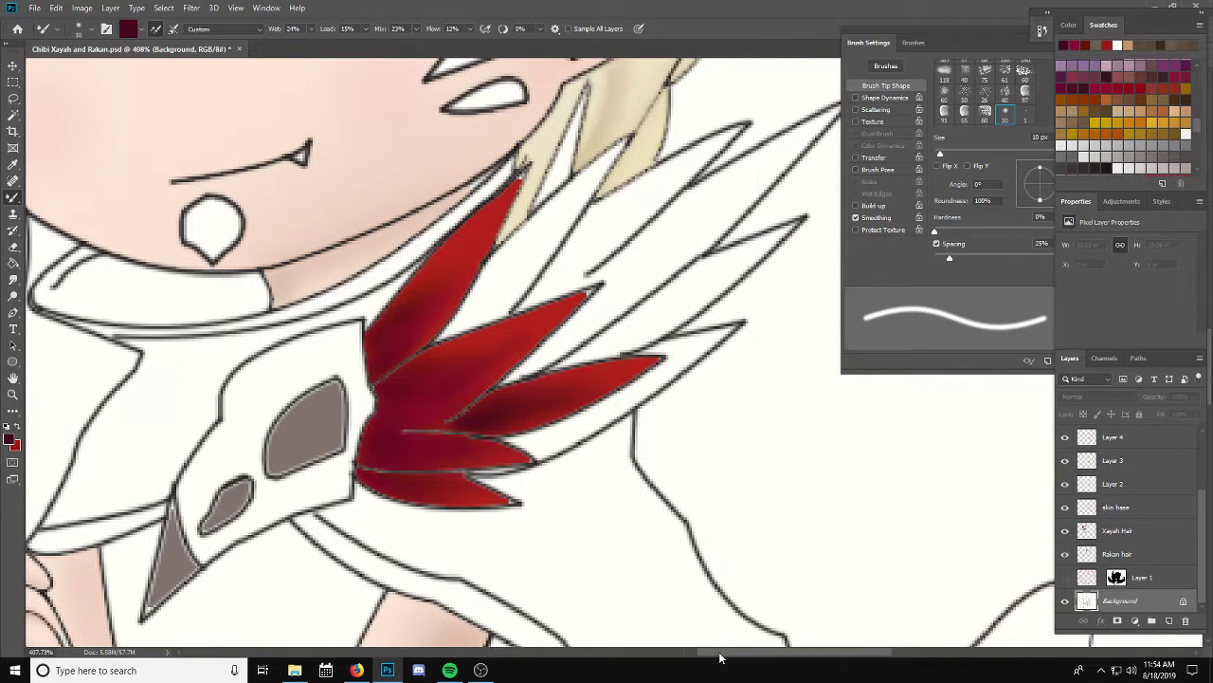
{"action": "left_click", "coordinate": [13, 115]}
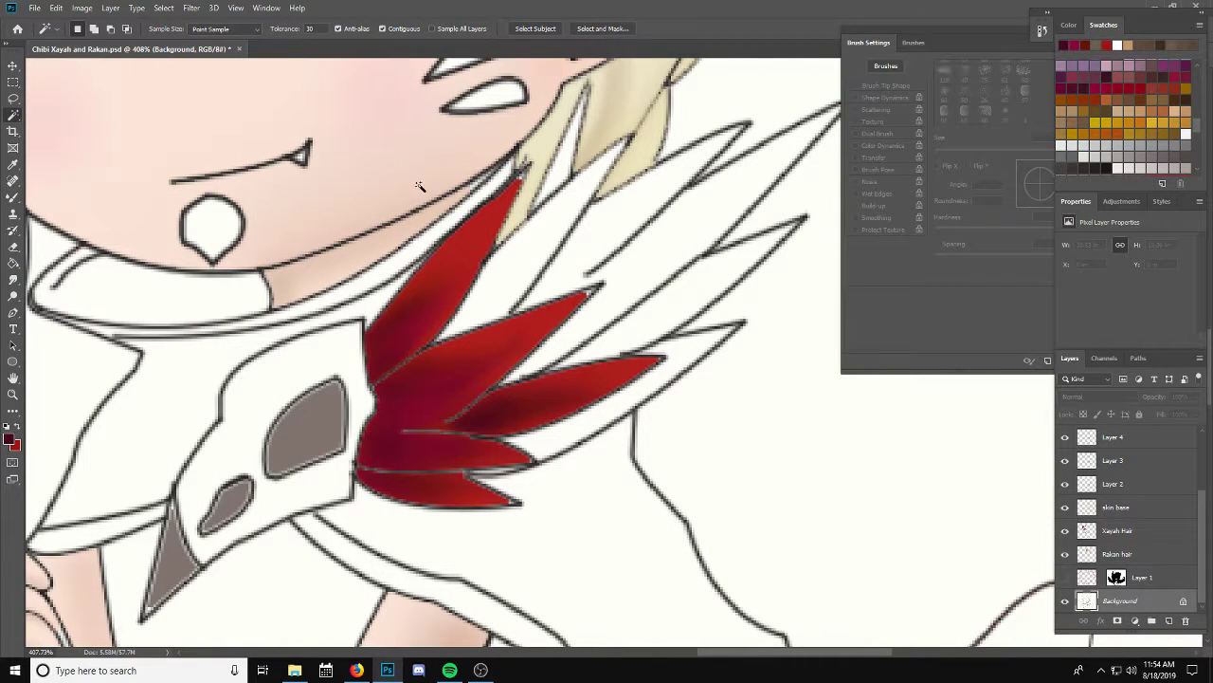
{"action": "left_click", "coordinate": [671, 247], "text": "shift"}
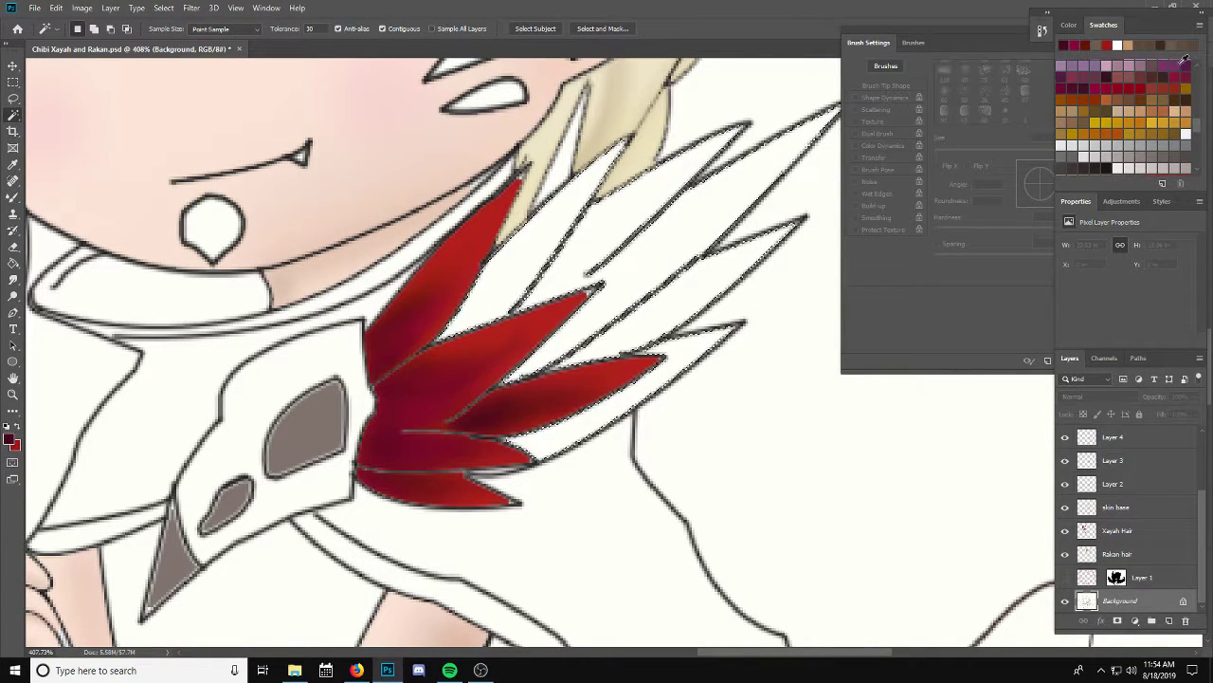
{"action": "scroll", "coordinate": [1175, 77], "scroll_direction": "down", "scroll_amount": 3}
{"action": "scroll", "coordinate": [1175, 78], "scroll_direction": "down", "scroll_amount": 3}
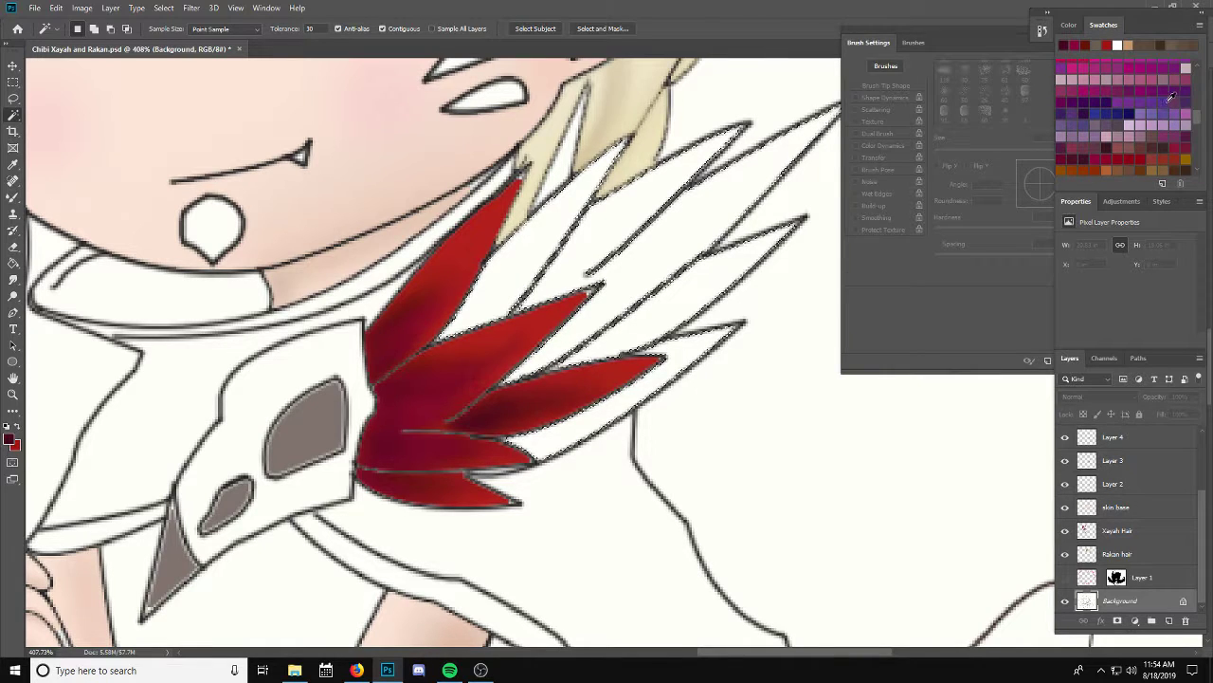
Step: Fill the selected feathers with a purple swatch on new Layer 9
{"action": "left_click", "coordinate": [1176, 77]}
{"action": "scroll", "coordinate": [1164, 512], "scroll_direction": "up", "scroll_amount": 2}
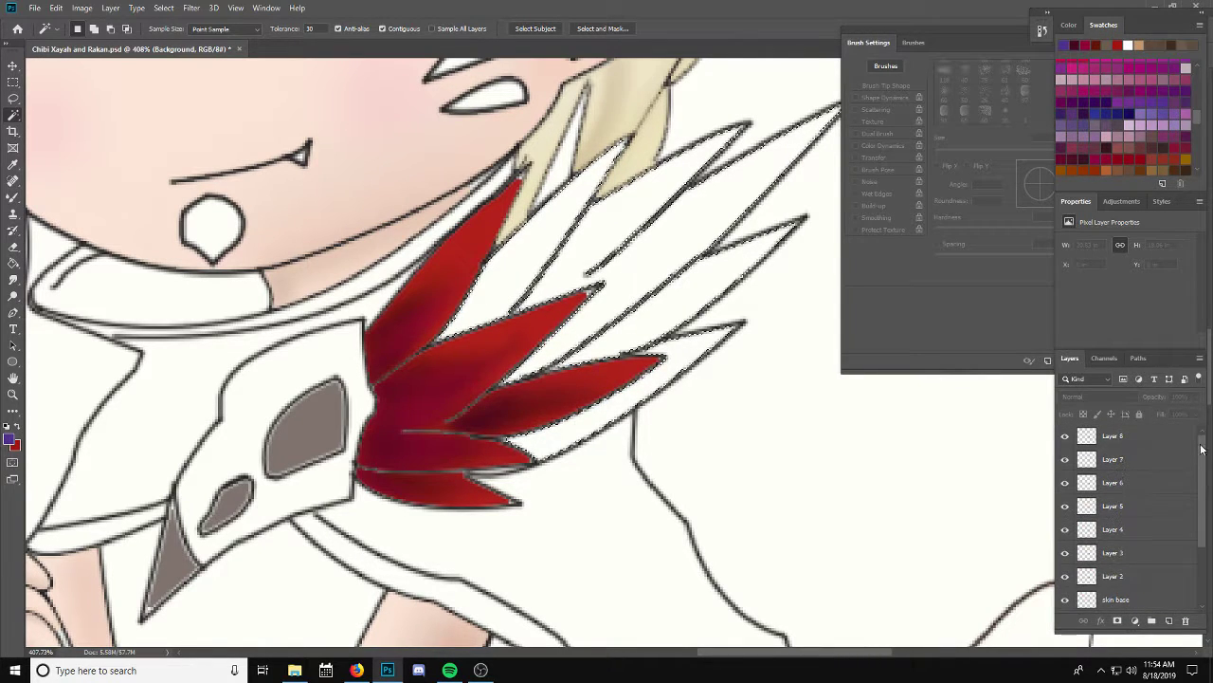
{"action": "left_click", "coordinate": [1137, 435]}
{"action": "left_click", "coordinate": [1169, 620]}
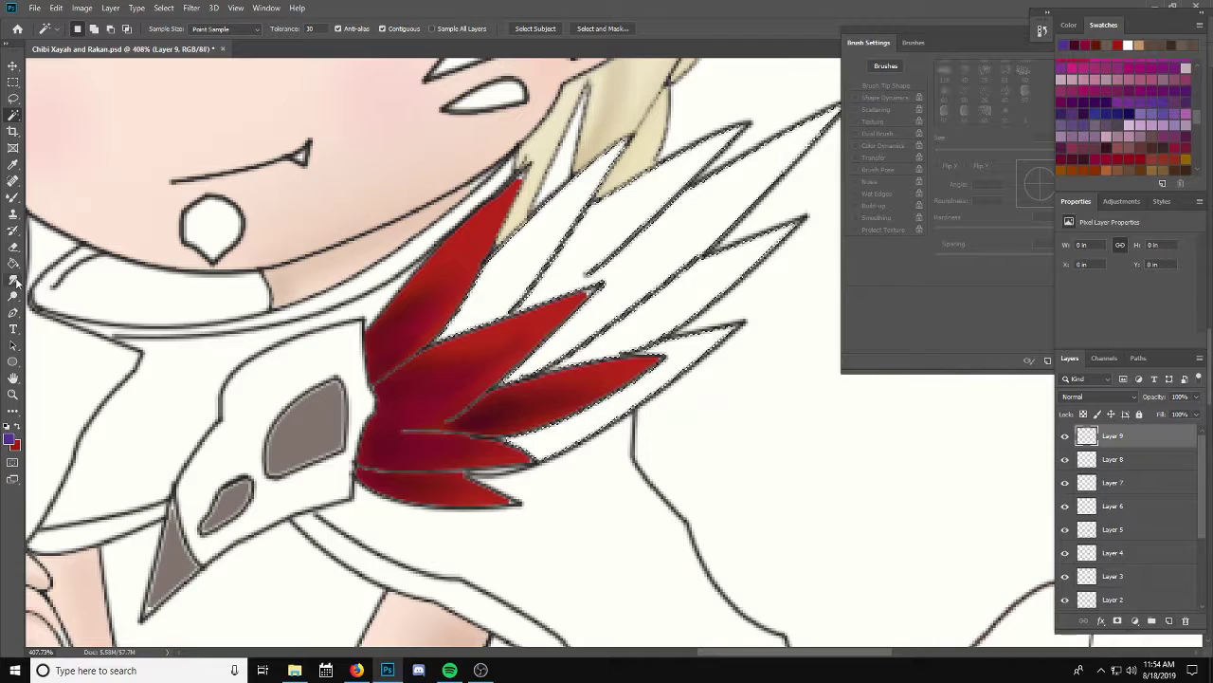
{"action": "key", "text": "g"}
{"action": "left_click", "coordinate": [663, 258]}
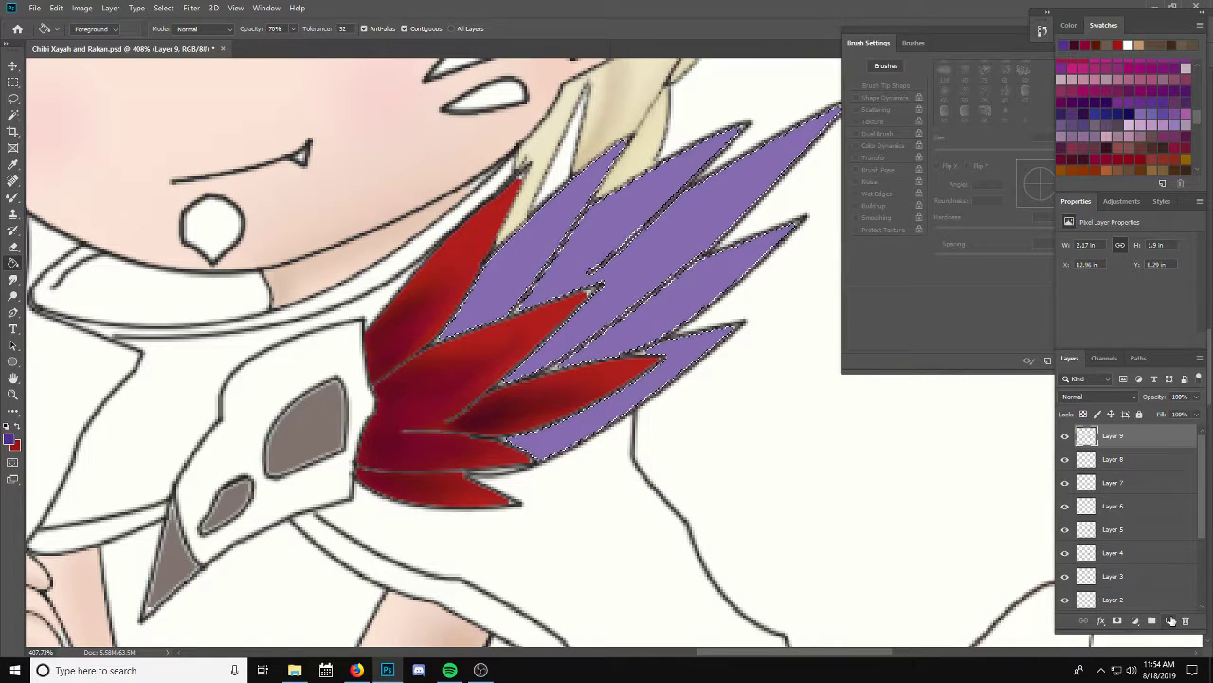
Step: Fill Layer 10 with darker violet at slightly lower opacity and add Layer 11
{"action": "key", "text": "ctrl+shift+alt+n"}
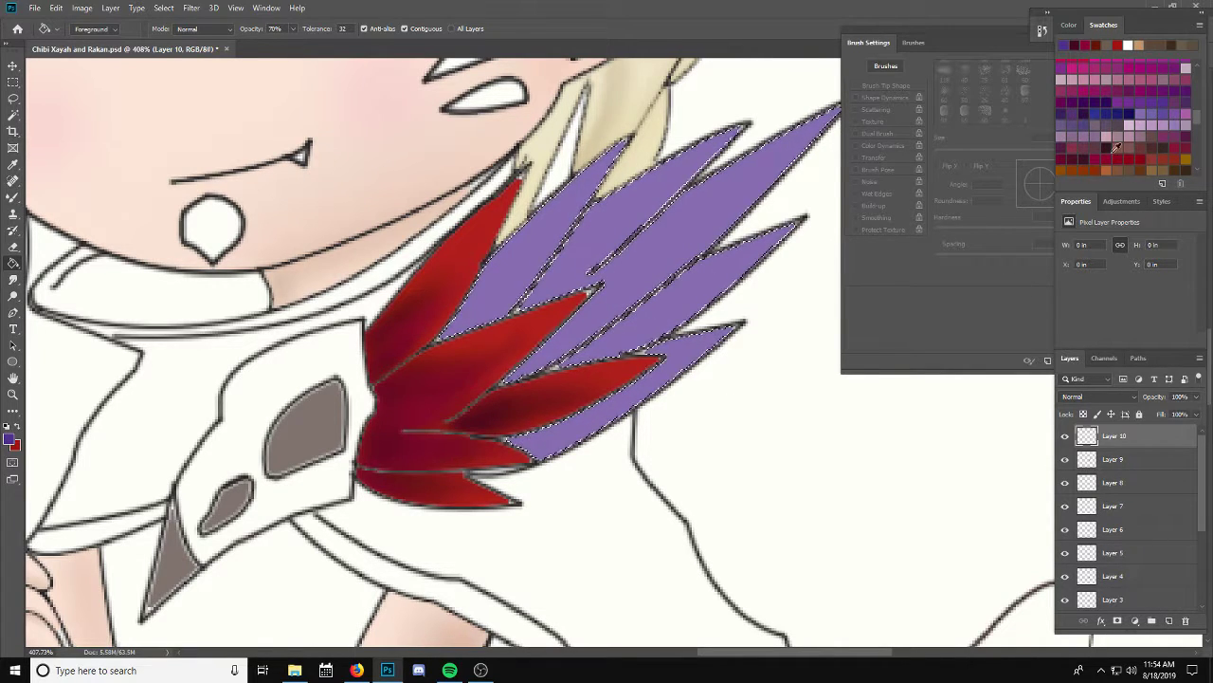
{"action": "left_click", "coordinate": [666, 224]}
{"action": "left_click", "coordinate": [1195, 396]}
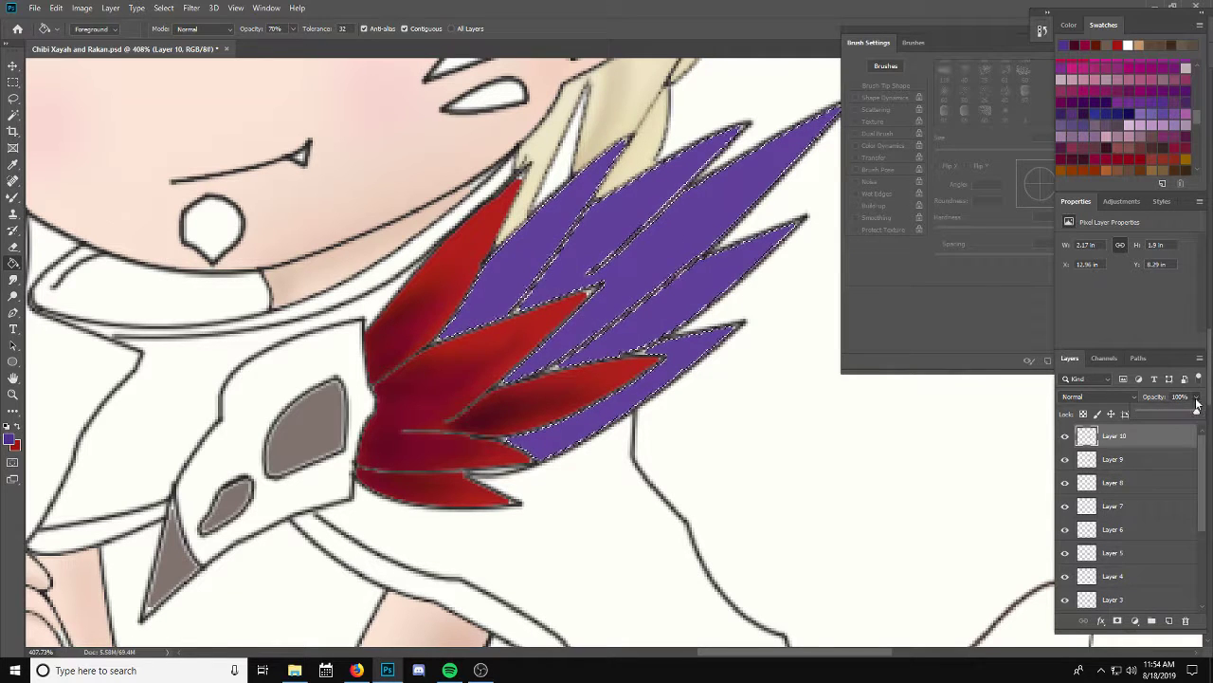
{"action": "left_click_drag", "start_coordinate": [1197, 414], "coordinate": [1190, 414]}
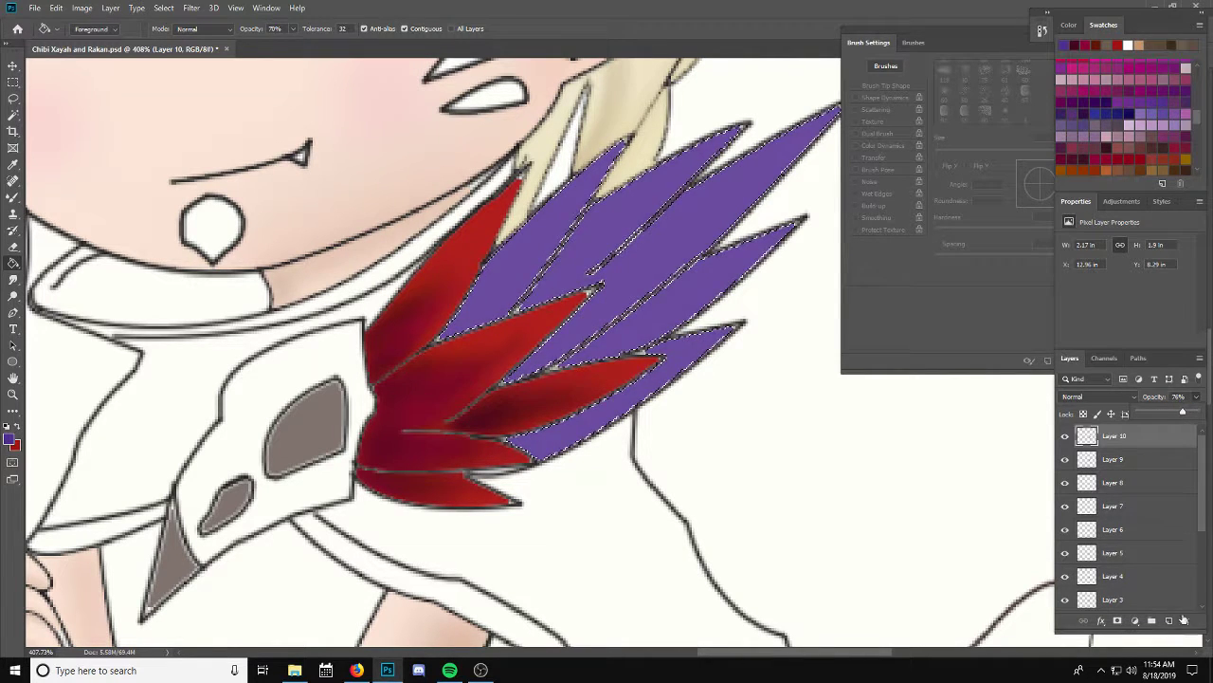
{"action": "key", "text": "ctrl+shift+alt+n"}
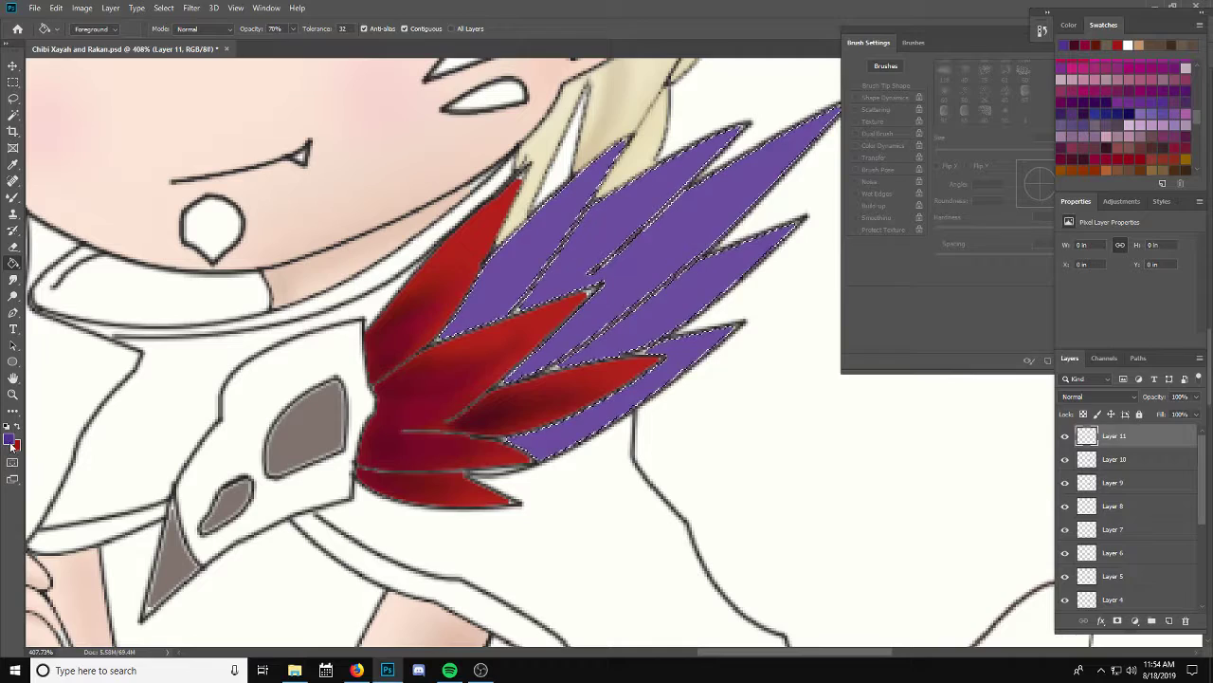
Step: Pick a dark purple and shade the upper and lower purple feathers
{"action": "left_click", "coordinate": [10, 438]}
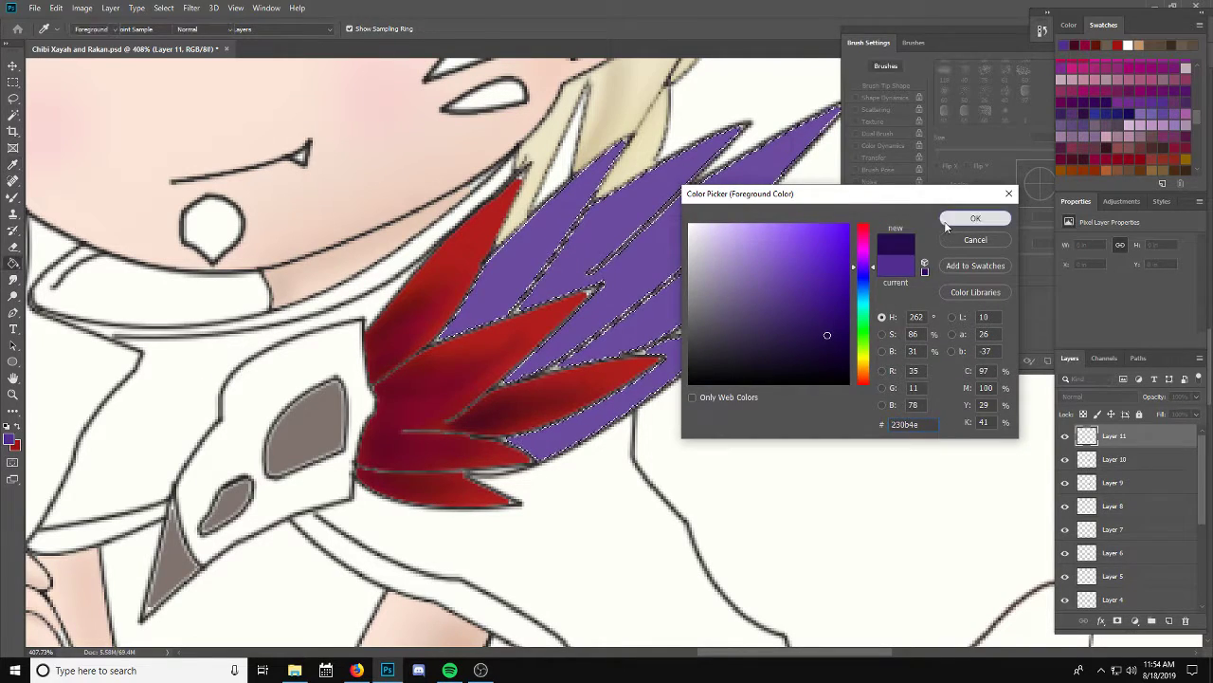
{"action": "left_click", "coordinate": [976, 218]}
{"action": "left_click_drag", "start_coordinate": [493, 309], "coordinate": [512, 292]}
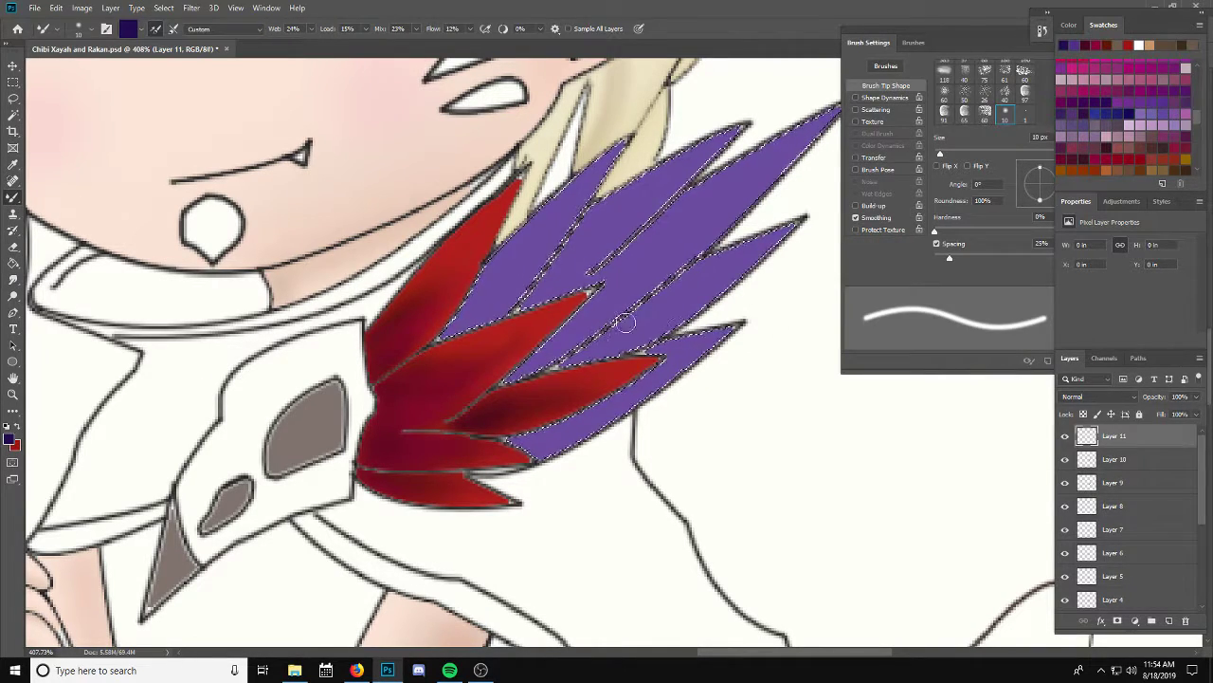
{"action": "mouse_move", "coordinate": [436, 341]}
{"action": "left_mouse_down"}
{"action": "mouse_move", "coordinate": [530, 274]}
{"action": "mouse_move", "coordinate": [579, 218]}
{"action": "mouse_move", "coordinate": [452, 322]}
{"action": "mouse_move", "coordinate": [574, 257]}
{"action": "mouse_move", "coordinate": [576, 271]}
{"action": "mouse_move", "coordinate": [629, 271]}
{"action": "mouse_move", "coordinate": [611, 282]}
{"action": "left_mouse_up"}
{"action": "mouse_move", "coordinate": [637, 327]}
{"action": "left_mouse_down"}
{"action": "mouse_move", "coordinate": [667, 308]}
{"action": "mouse_move", "coordinate": [687, 329]}
{"action": "left_mouse_up"}
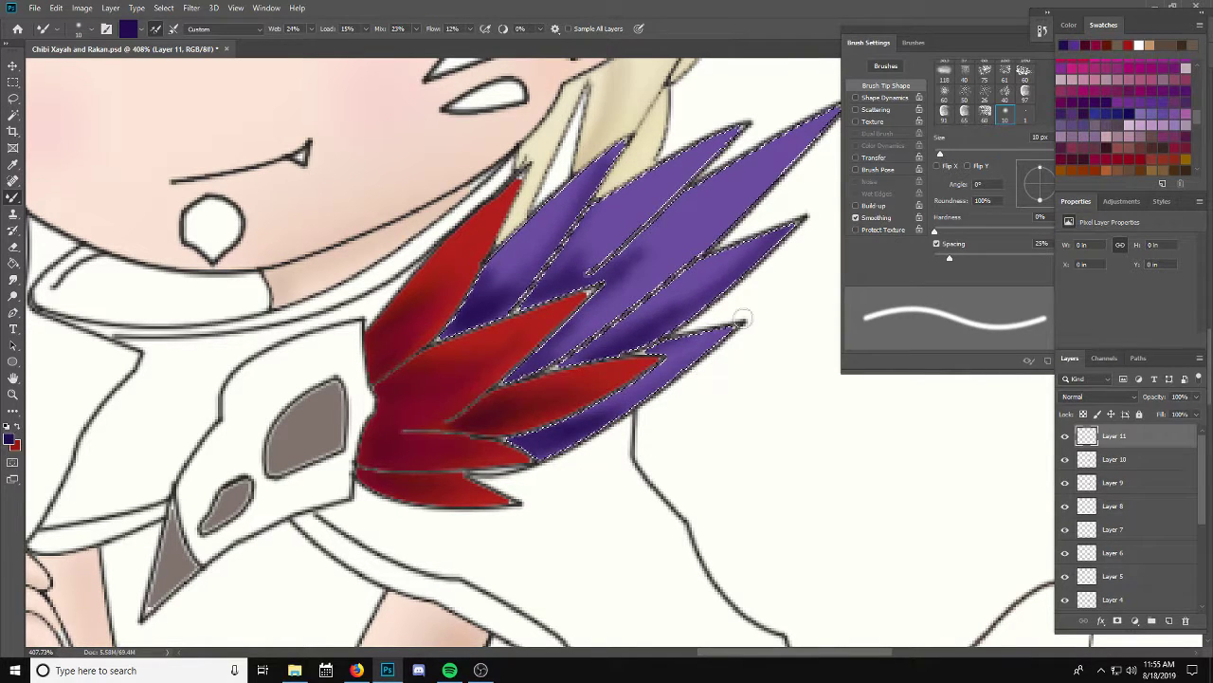
{"action": "left_click_drag", "start_coordinate": [654, 389], "coordinate": [730, 332]}
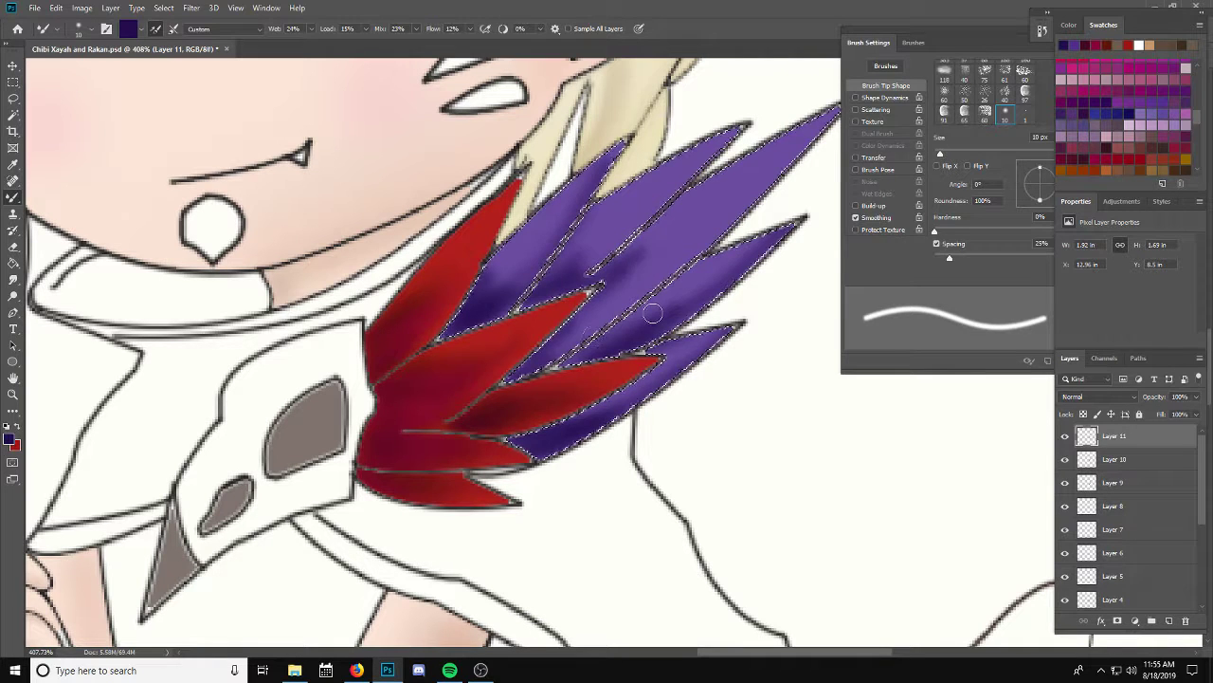
Step: Spread dark purple shading over the middle and lower feathers, then run a Filter menu command
{"action": "mouse_move", "coordinate": [531, 284]}
{"action": "left_mouse_down"}
{"action": "mouse_move", "coordinate": [626, 294]}
{"action": "mouse_move", "coordinate": [750, 186]}
{"action": "left_mouse_up"}
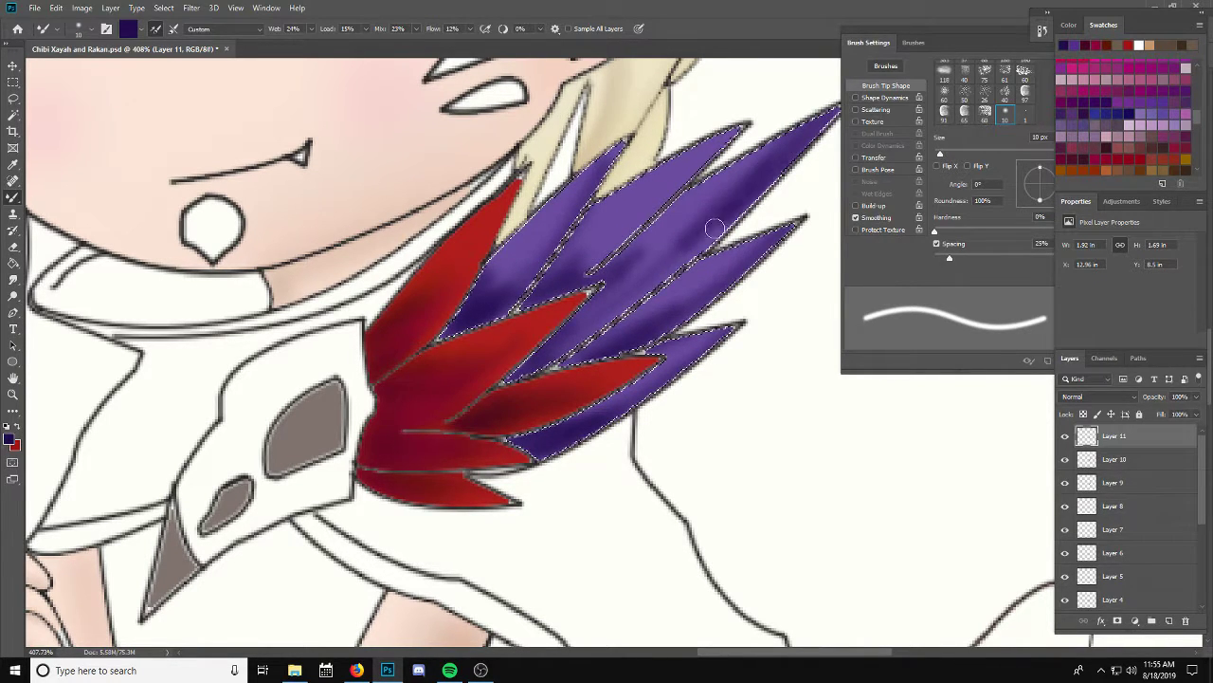
{"action": "mouse_move", "coordinate": [612, 310]}
{"action": "left_mouse_down"}
{"action": "mouse_move", "coordinate": [737, 203]}
{"action": "mouse_move", "coordinate": [501, 360]}
{"action": "mouse_move", "coordinate": [596, 269]}
{"action": "left_mouse_up"}
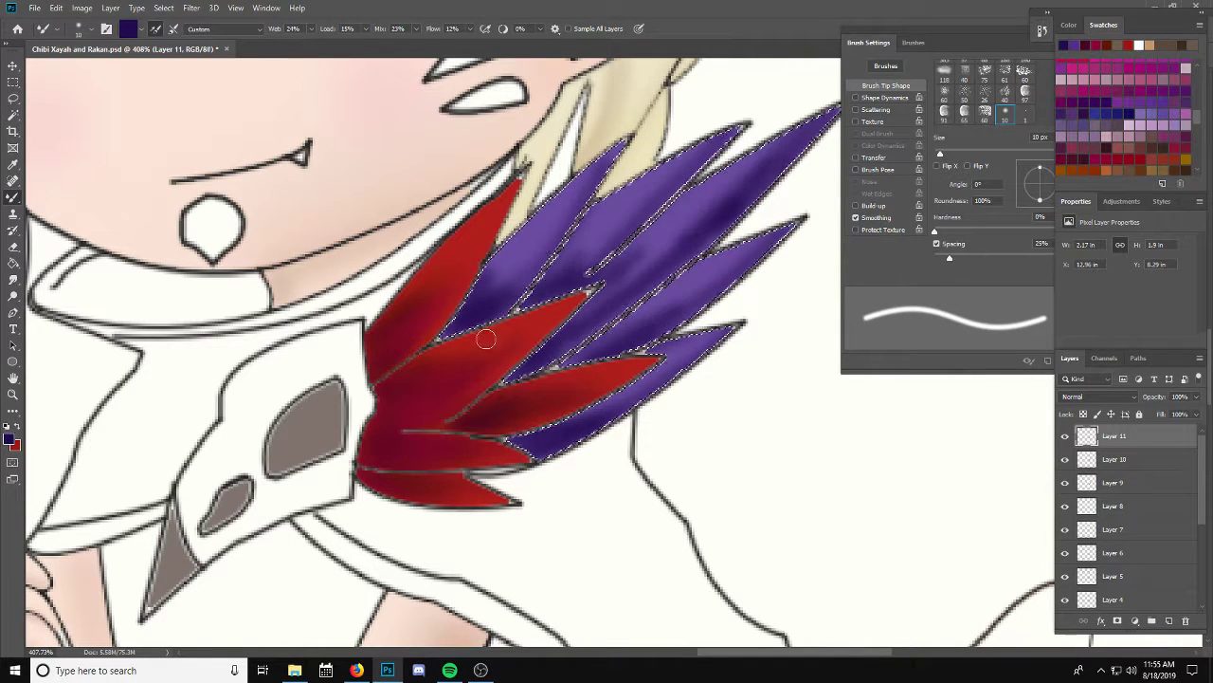
{"action": "left_click_drag", "start_coordinate": [483, 341], "coordinate": [639, 324]}
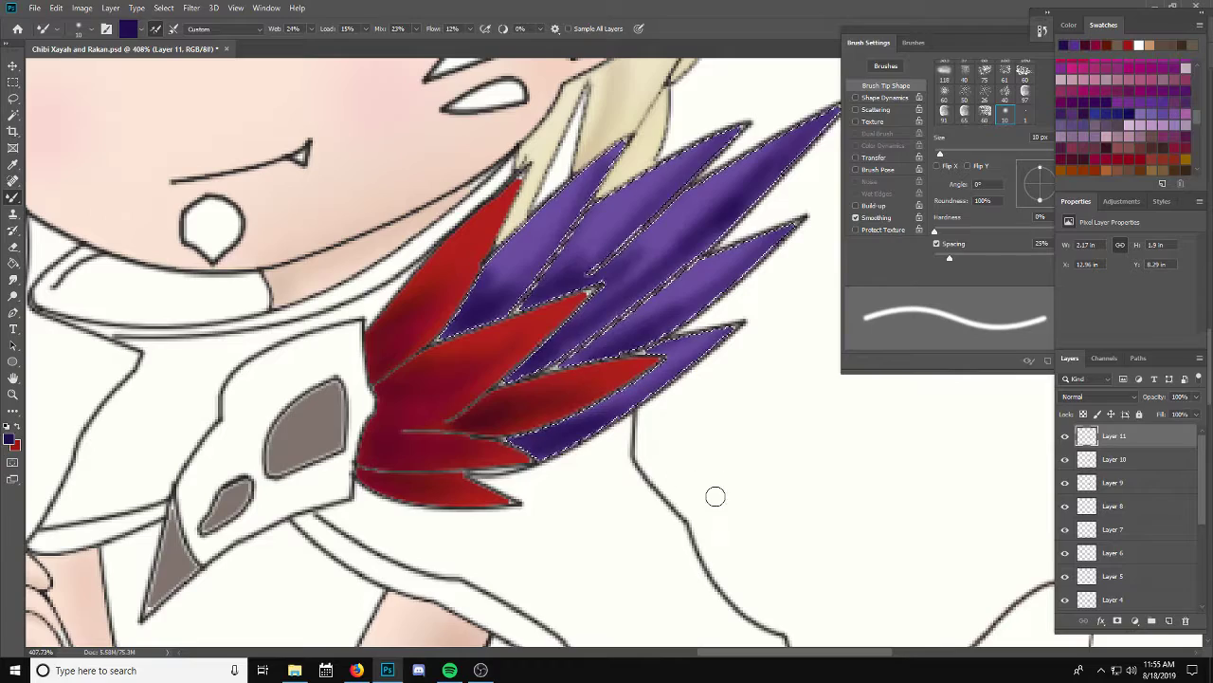
{"action": "scroll", "coordinate": [730, 540], "scroll_direction": "up", "scroll_amount": 3}
{"action": "scroll", "coordinate": [730, 540], "scroll_direction": "right", "scroll_amount": 3}
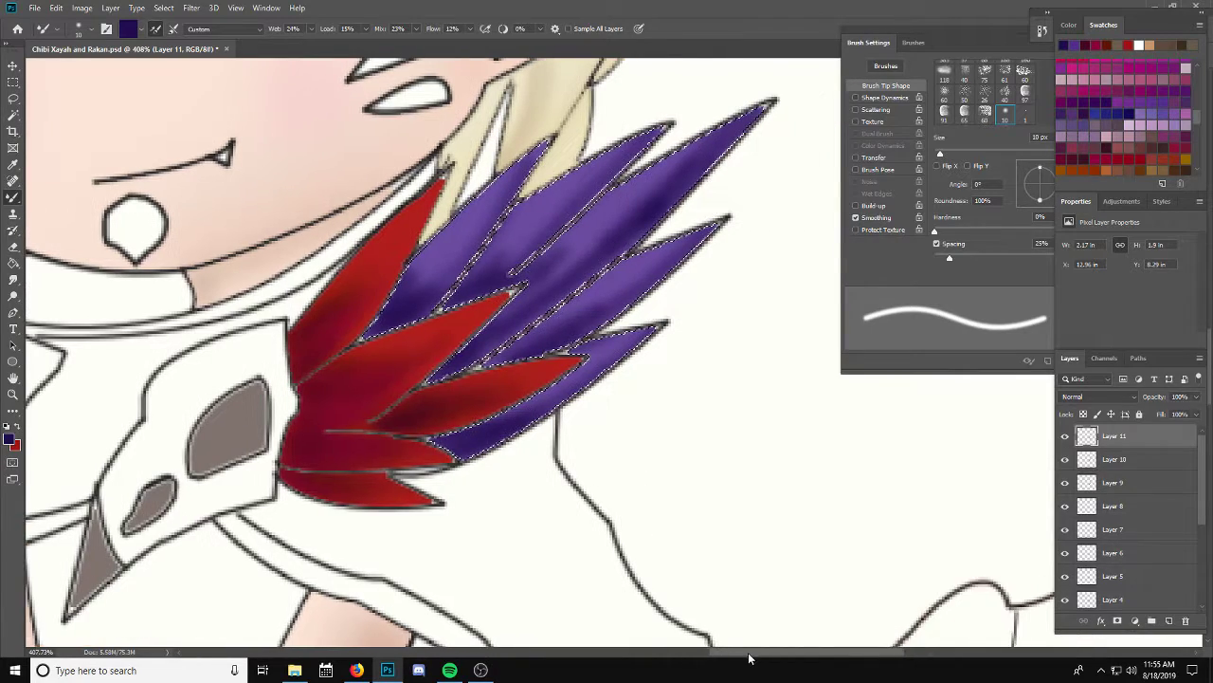
{"action": "scroll", "coordinate": [740, 522], "scroll_direction": "up", "scroll_amount": 1}
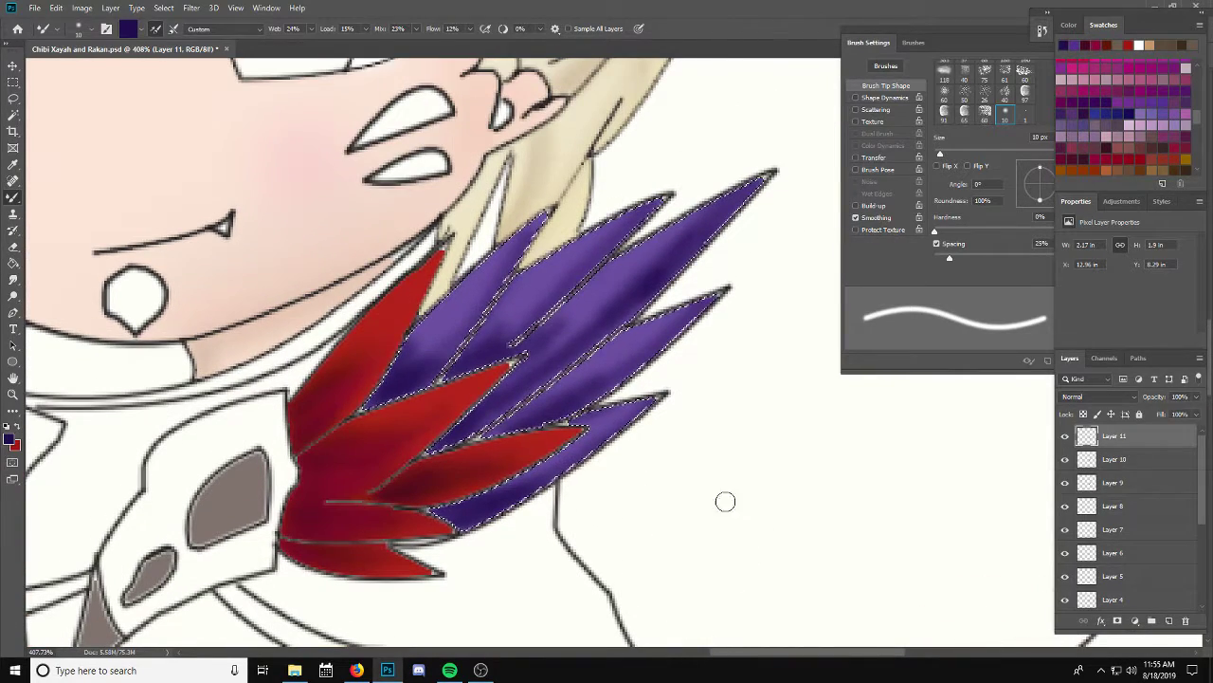
{"action": "left_click", "coordinate": [194, 7]}
{"action": "left_click", "coordinate": [377, 155]}
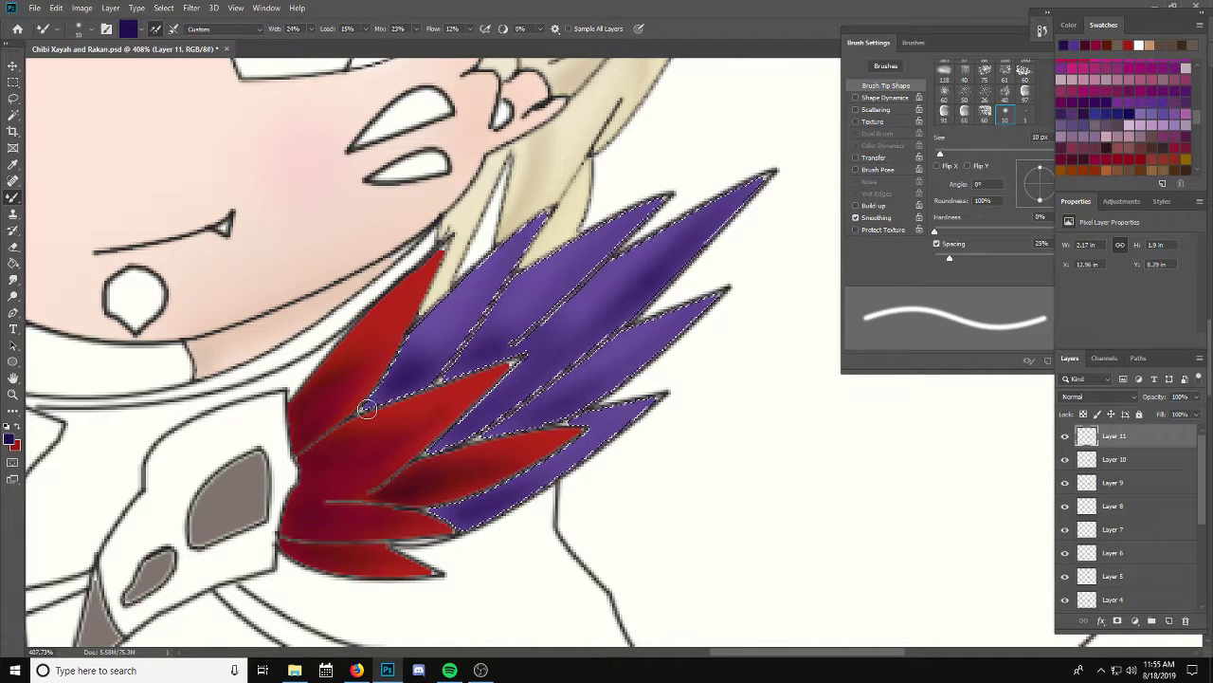
Step: Deepen the upper feathers' shading, smudge it smooth, and add Layer 12
{"action": "left_click_drag", "start_coordinate": [348, 409], "coordinate": [479, 307]}
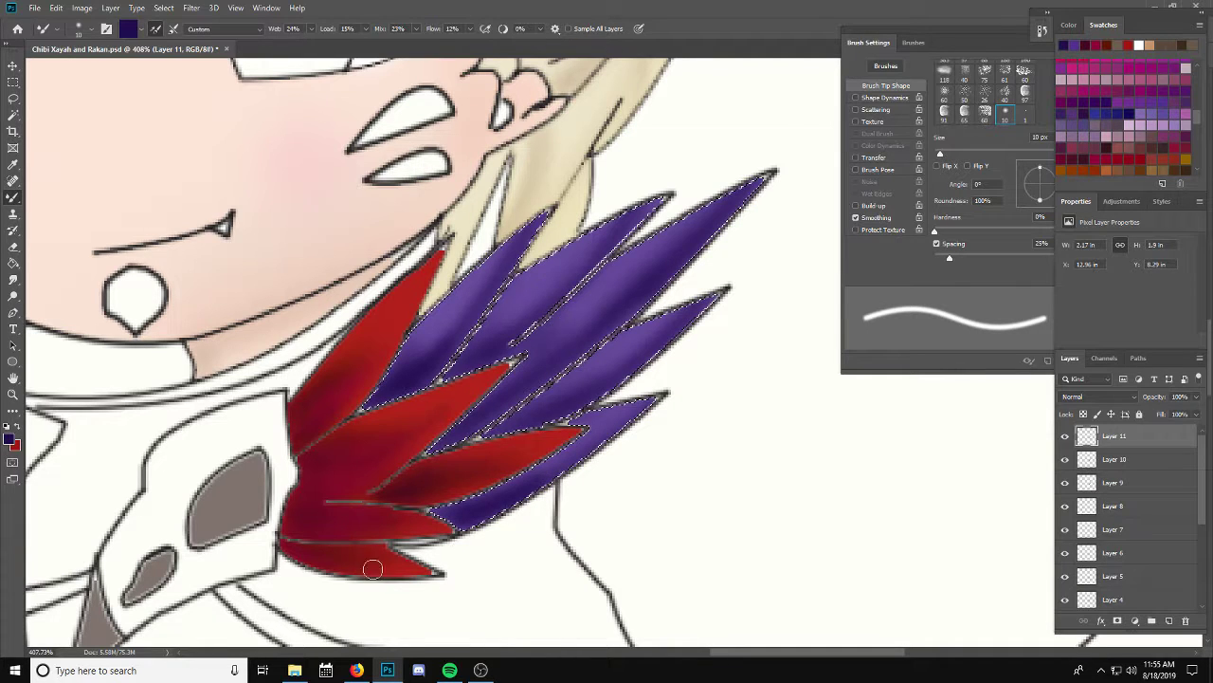
{"action": "left_click", "coordinate": [14, 281]}
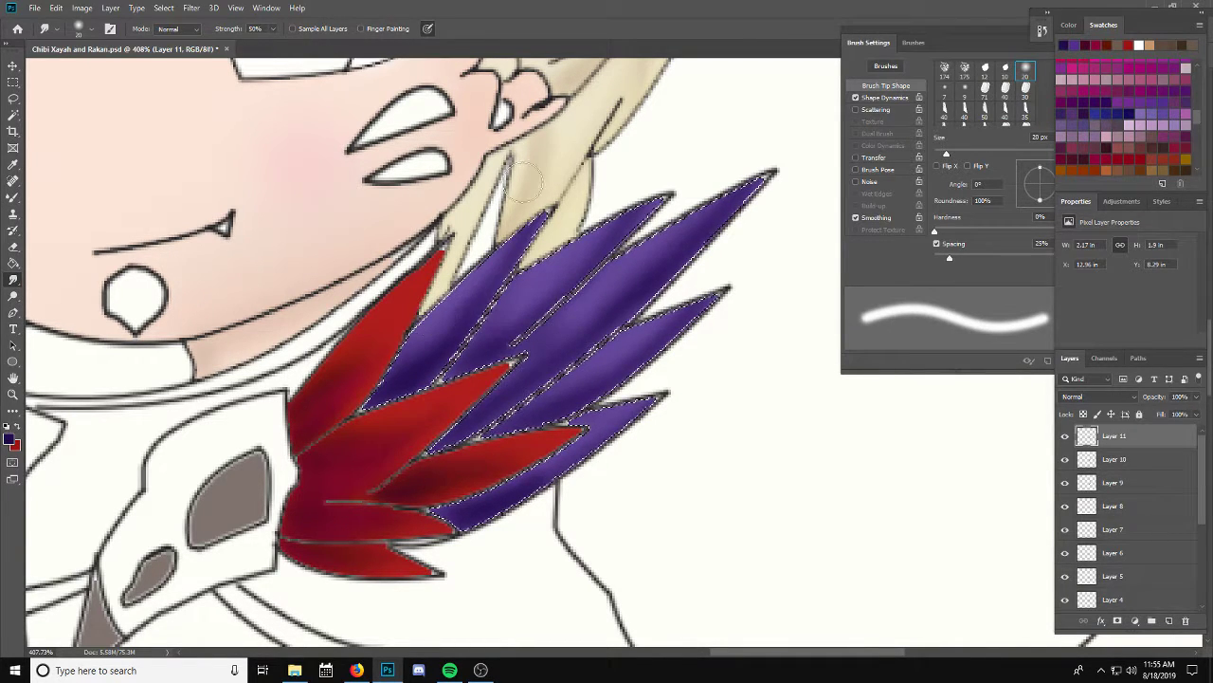
{"action": "left_click_drag", "start_coordinate": [434, 321], "coordinate": [553, 303]}
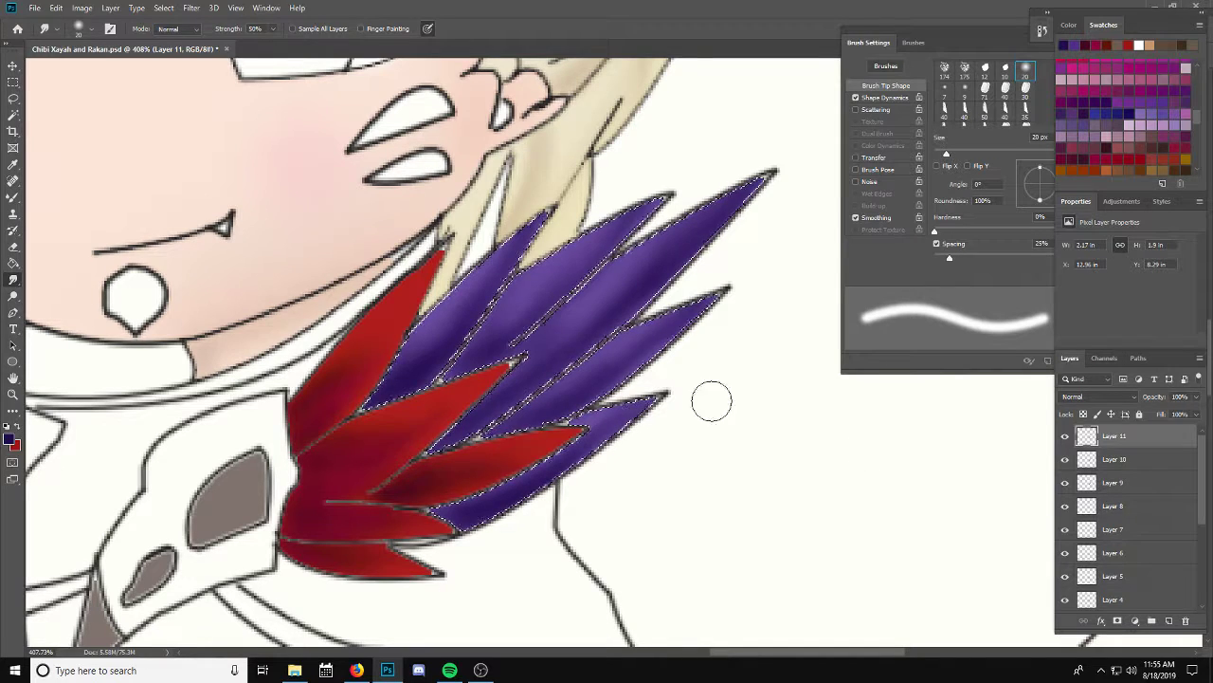
{"action": "left_click", "coordinate": [1171, 621]}
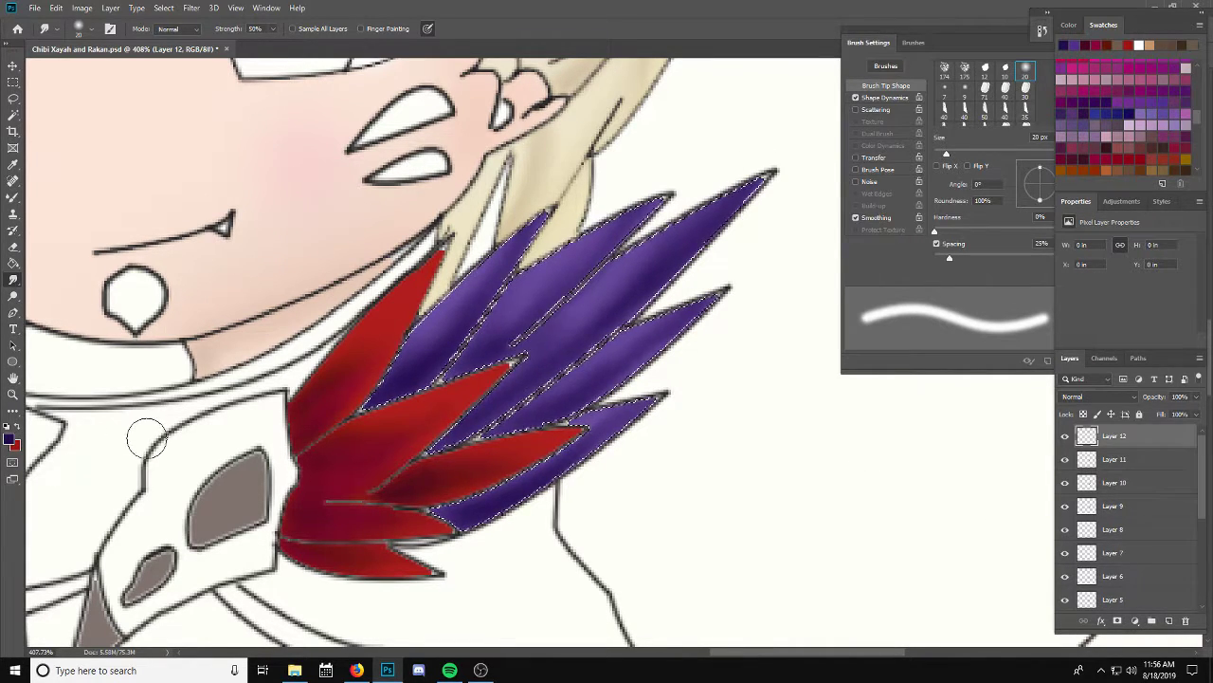
Step: Paint light purple highlights along the lower purple feathers on Layer 12 with the Mixer Brush
{"action": "left_click", "coordinate": [16, 433]}
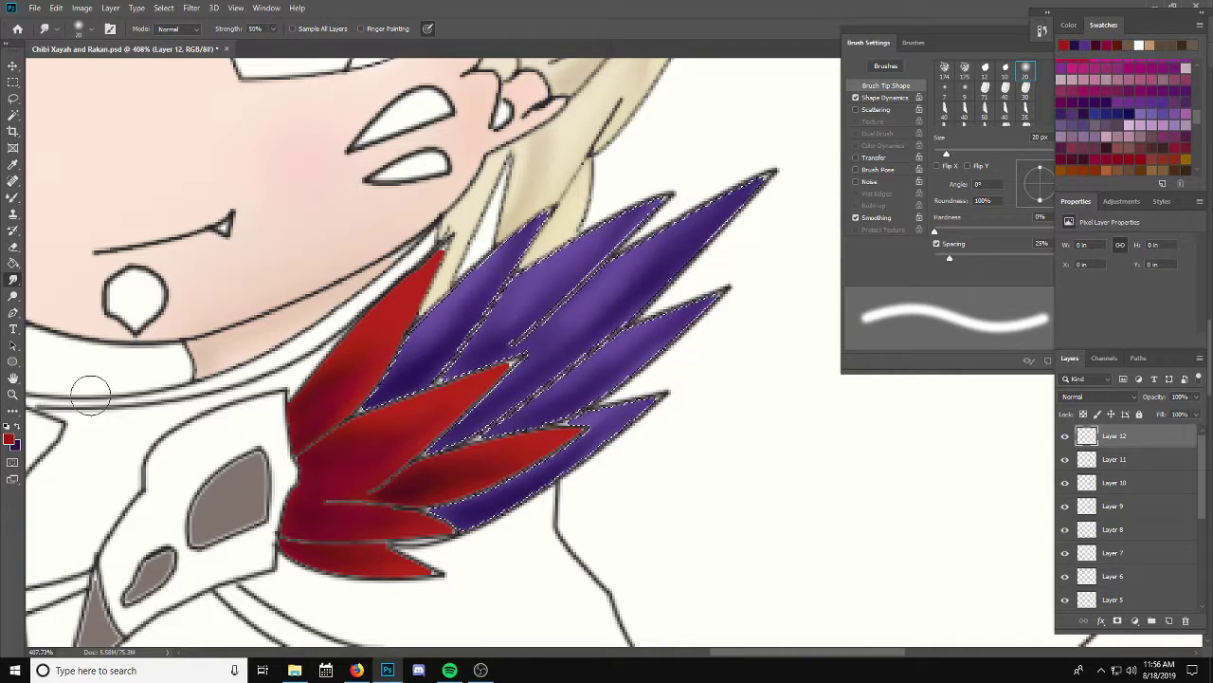
{"action": "left_click", "coordinate": [1175, 124]}
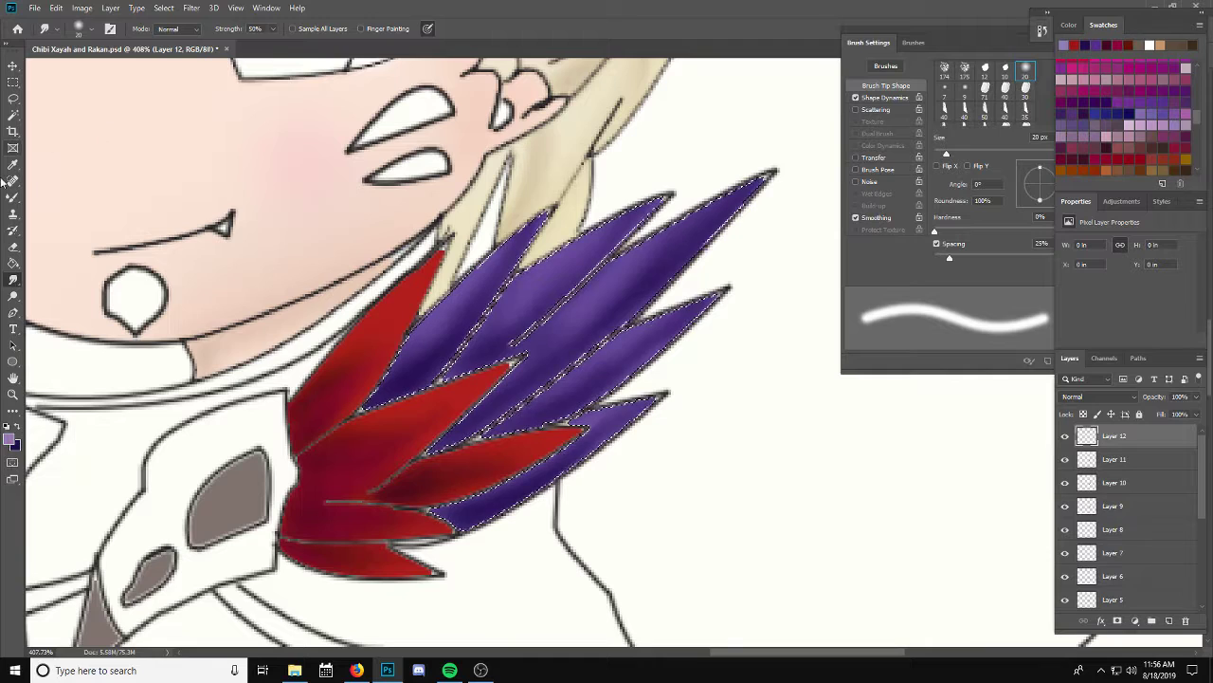
{"action": "left_click", "coordinate": [13, 196]}
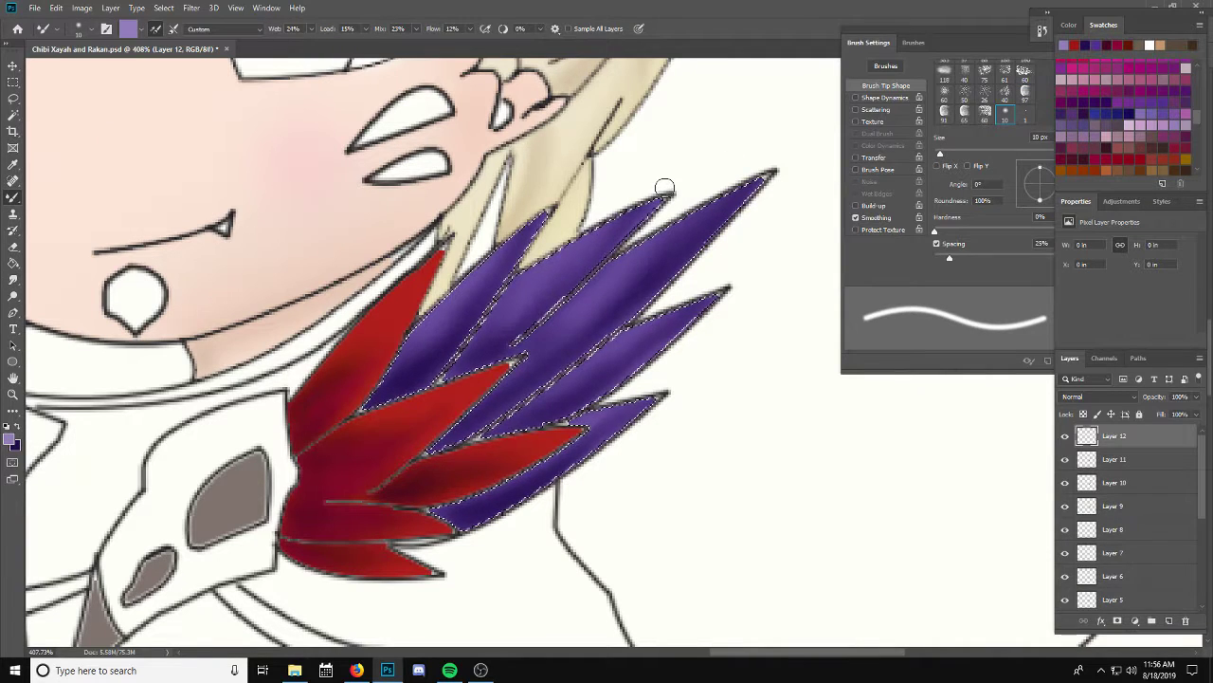
{"action": "left_click_drag", "start_coordinate": [648, 201], "coordinate": [656, 197]}
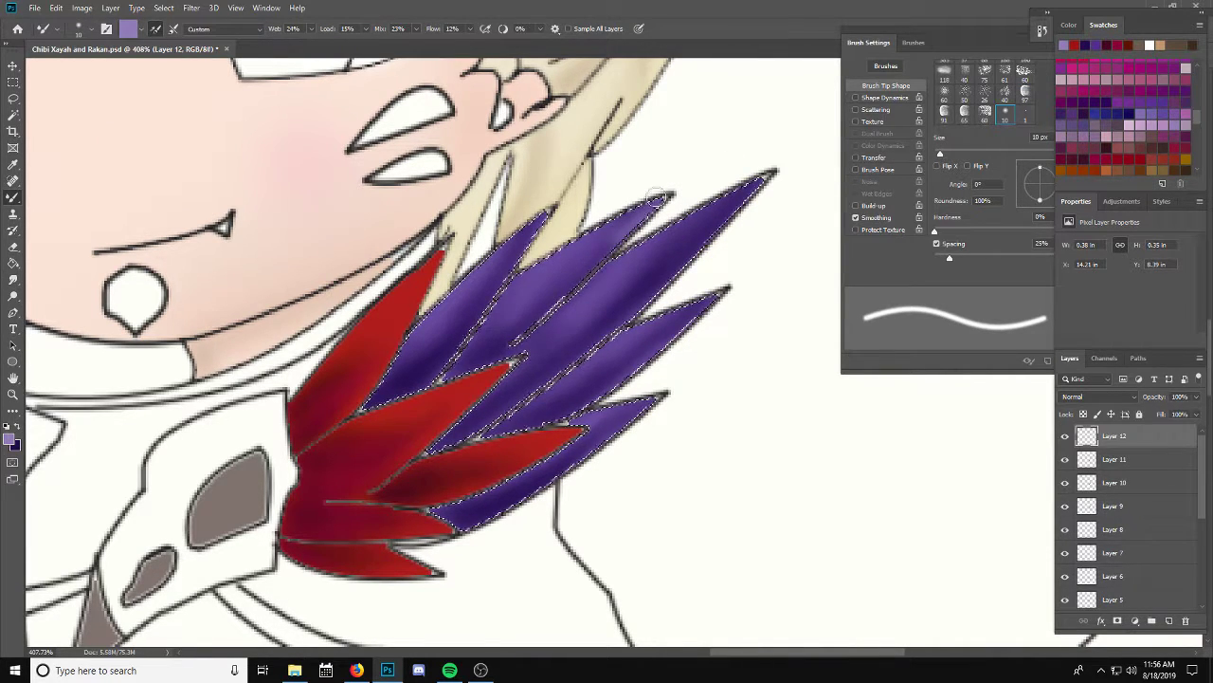
{"action": "key", "text": "ctrl+z"}
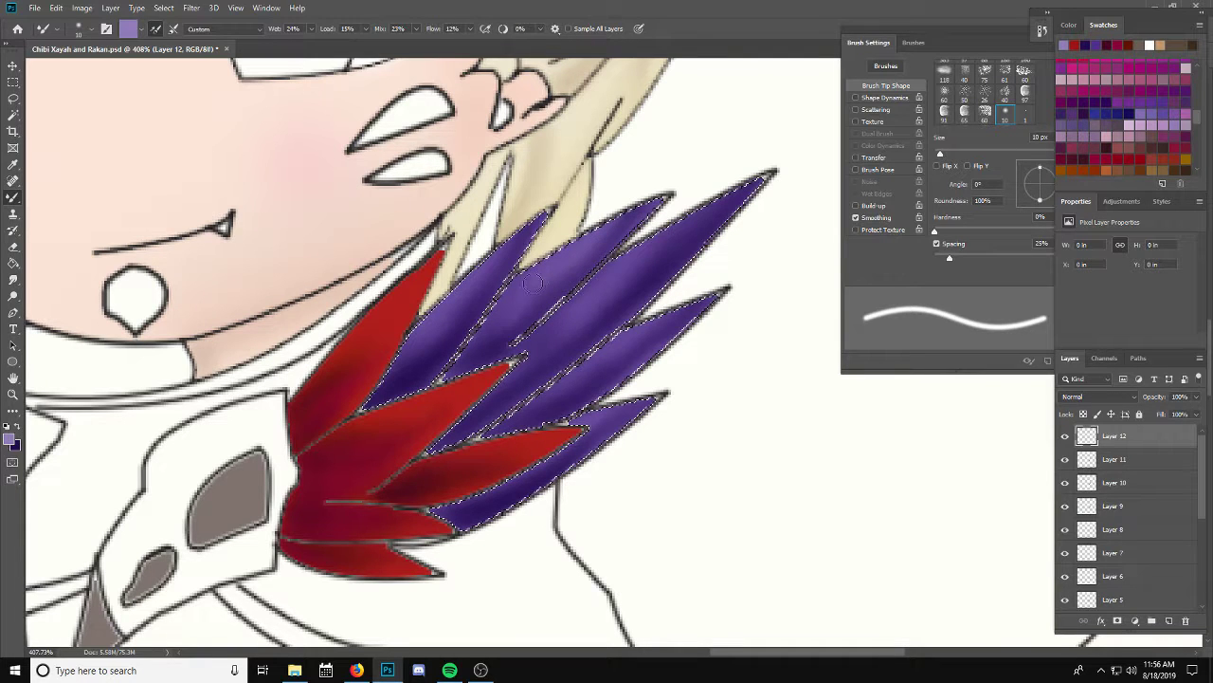
{"action": "mouse_move", "coordinate": [534, 282]}
{"action": "left_mouse_down"}
{"action": "mouse_move", "coordinate": [526, 315]}
{"action": "mouse_move", "coordinate": [479, 318]}
{"action": "left_mouse_up"}
{"action": "key", "text": "ctrl+z"}
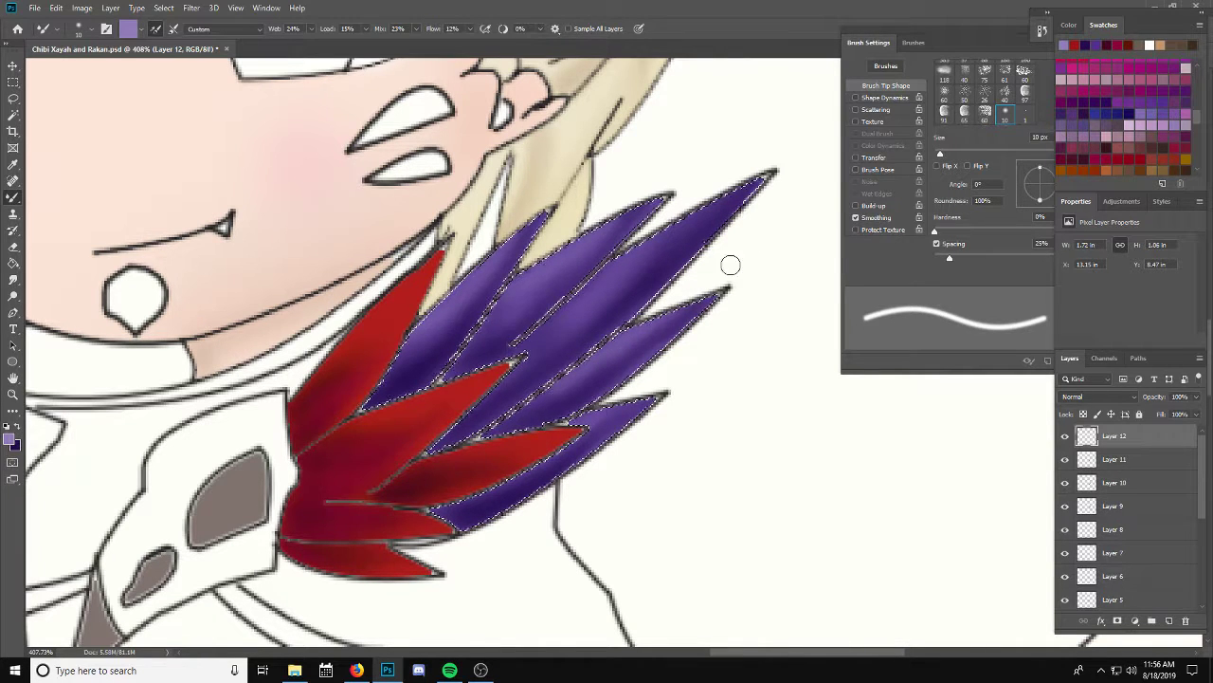
{"action": "left_click_drag", "start_coordinate": [645, 402], "coordinate": [610, 294]}
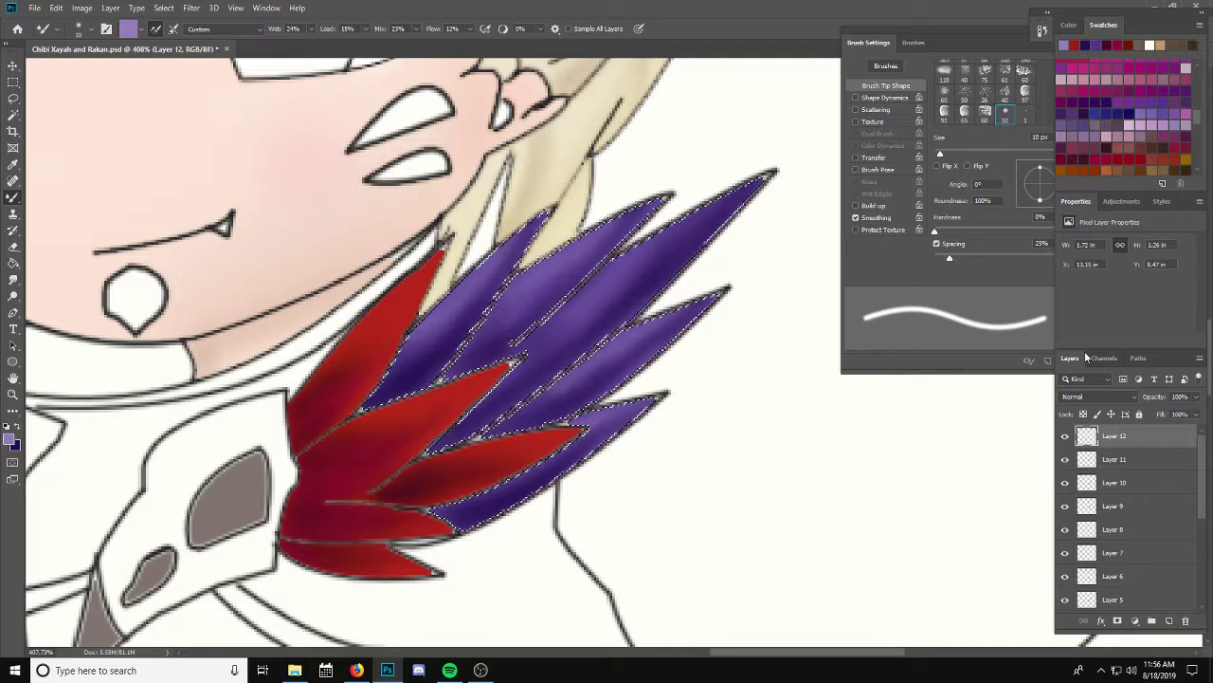
Step: Set Layer 12 to Color Dodge and smudge the highlights on the upper feathers
{"action": "left_click", "coordinate": [1085, 398]}
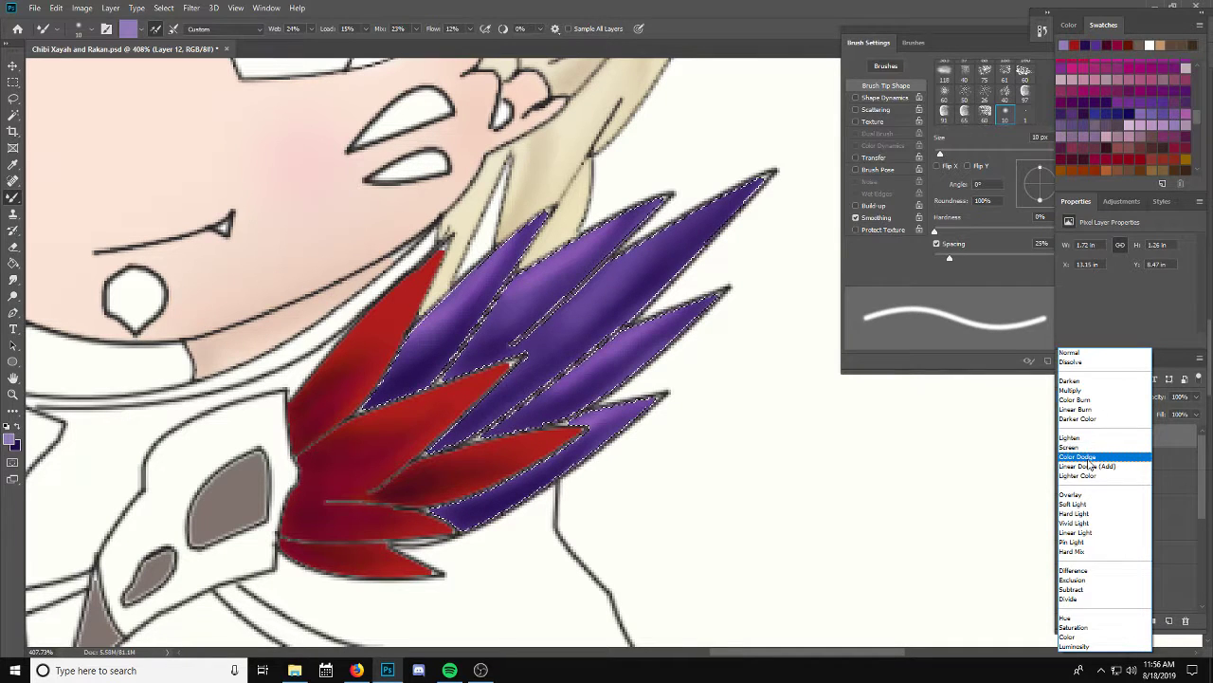
{"action": "left_click", "coordinate": [1091, 457]}
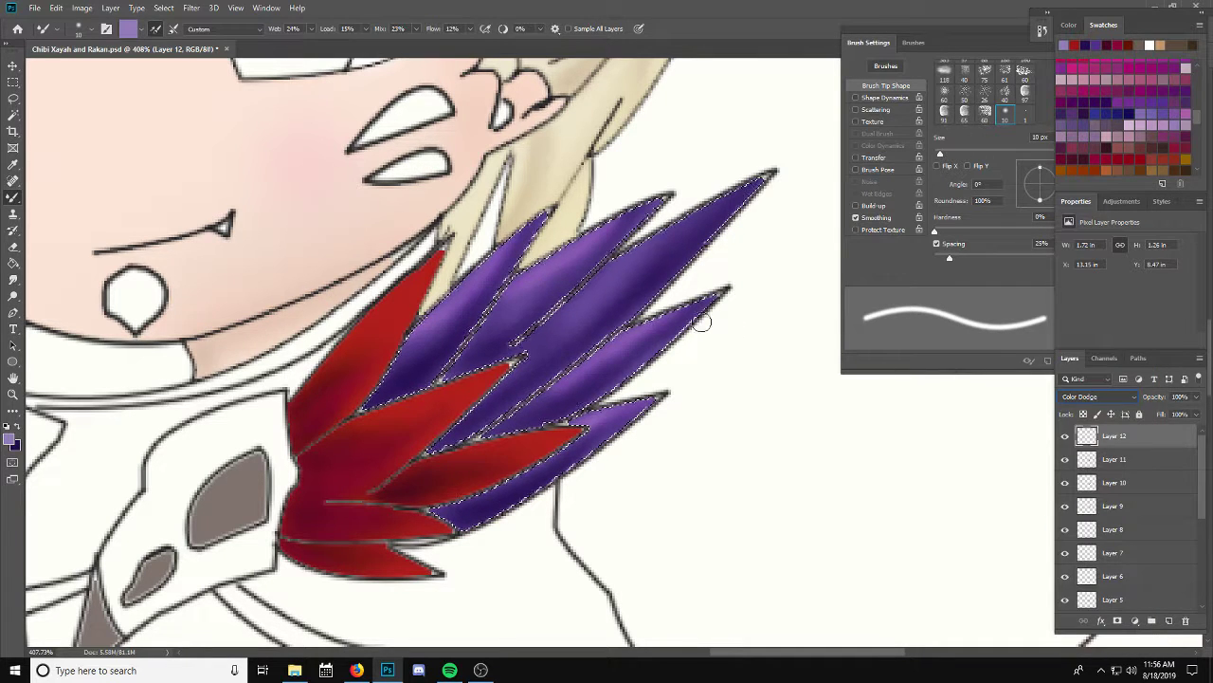
{"action": "left_click", "coordinate": [12, 282]}
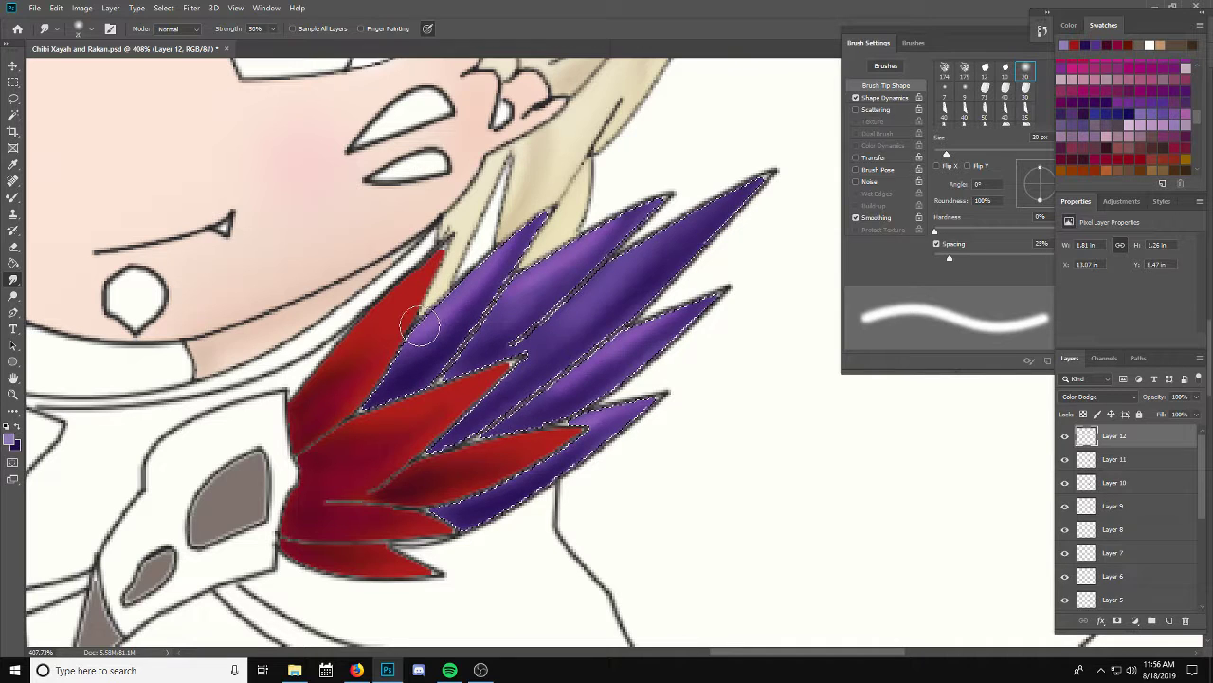
{"action": "mouse_move", "coordinate": [389, 342]}
{"action": "left_mouse_down"}
{"action": "mouse_move", "coordinate": [455, 280]}
{"action": "mouse_move", "coordinate": [623, 207]}
{"action": "mouse_move", "coordinate": [758, 185]}
{"action": "left_mouse_up"}
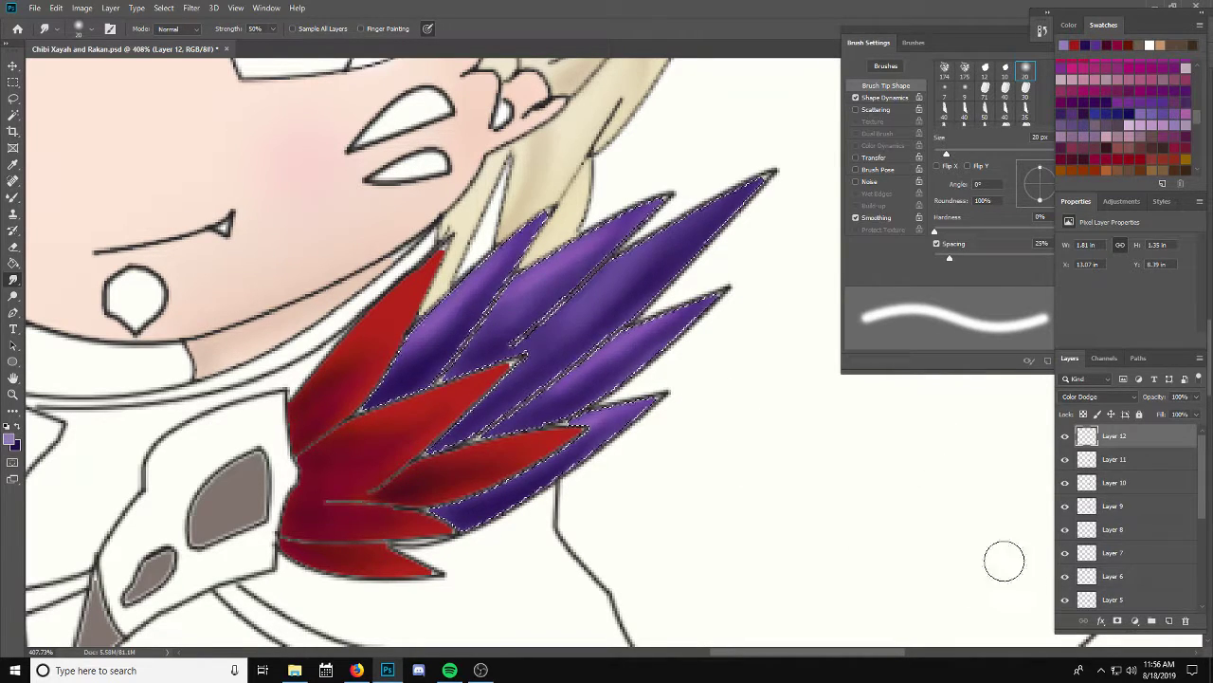
{"action": "left_click", "coordinate": [1101, 621]}
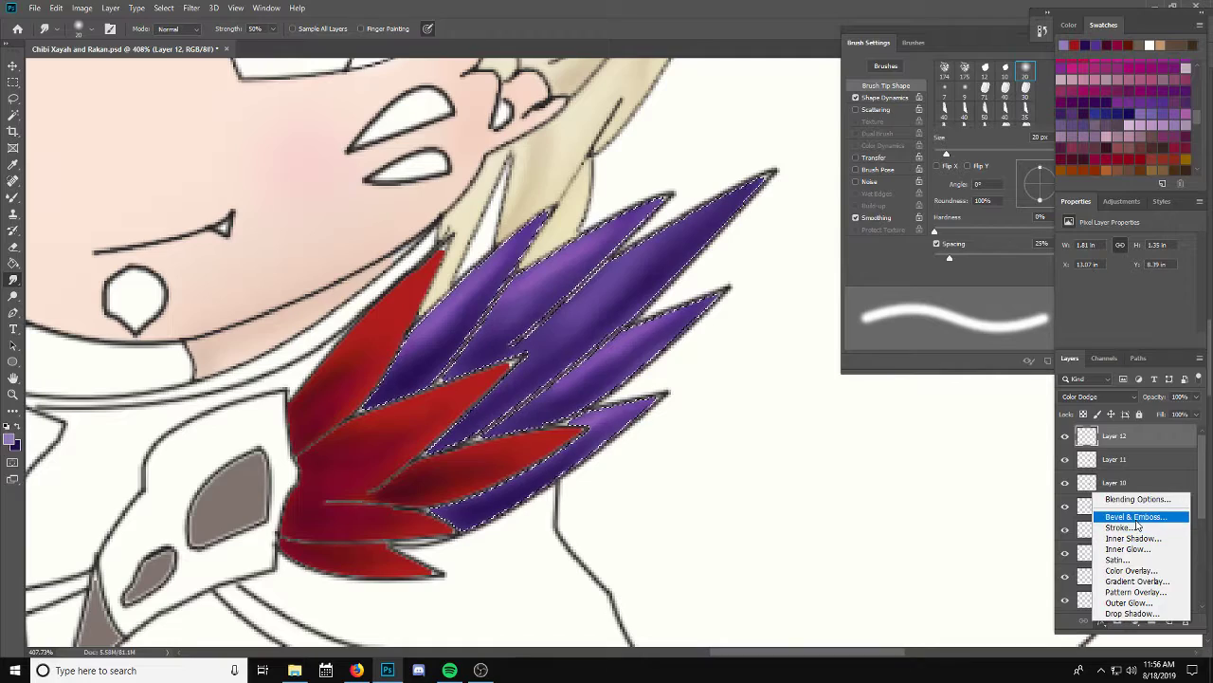
Step: Apply Bevel & Emboss to Layer 12 with Contour range 20% and depth about 657%
{"action": "key", "text": "Escape"}
{"action": "left_click_drag", "start_coordinate": [540, 97], "coordinate": [1104, 85]}
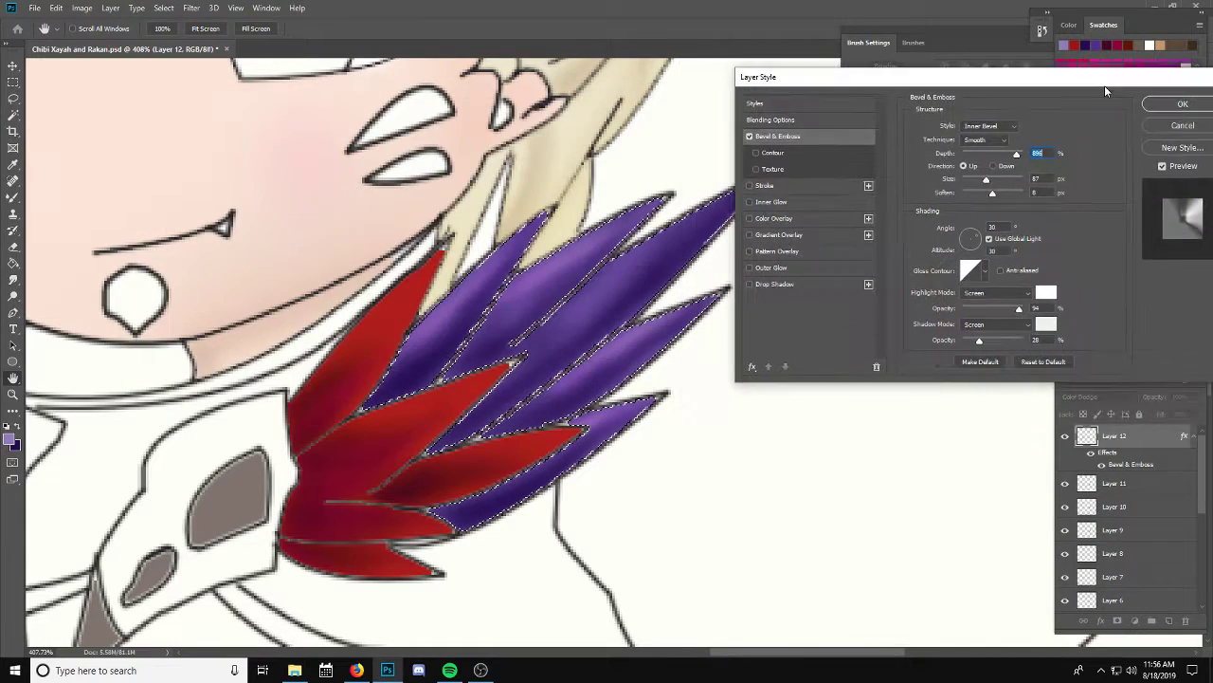
{"action": "left_click", "coordinate": [771, 153]}
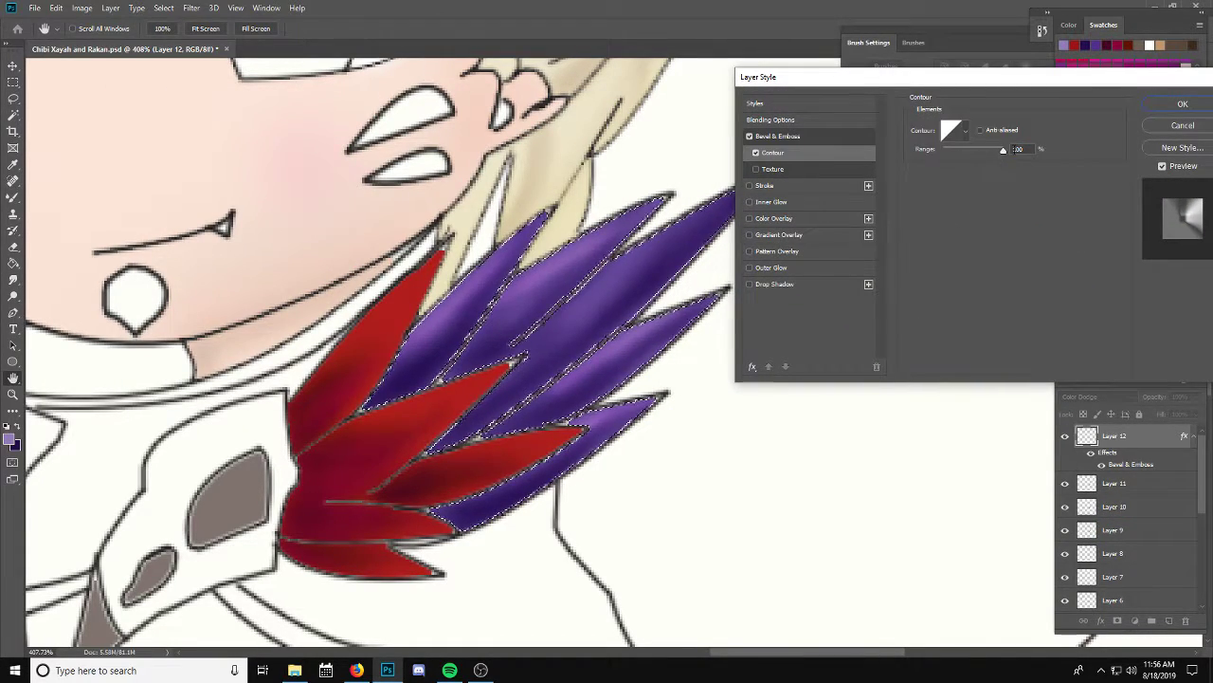
{"action": "left_click_drag", "start_coordinate": [1001, 154], "coordinate": [993, 156]}
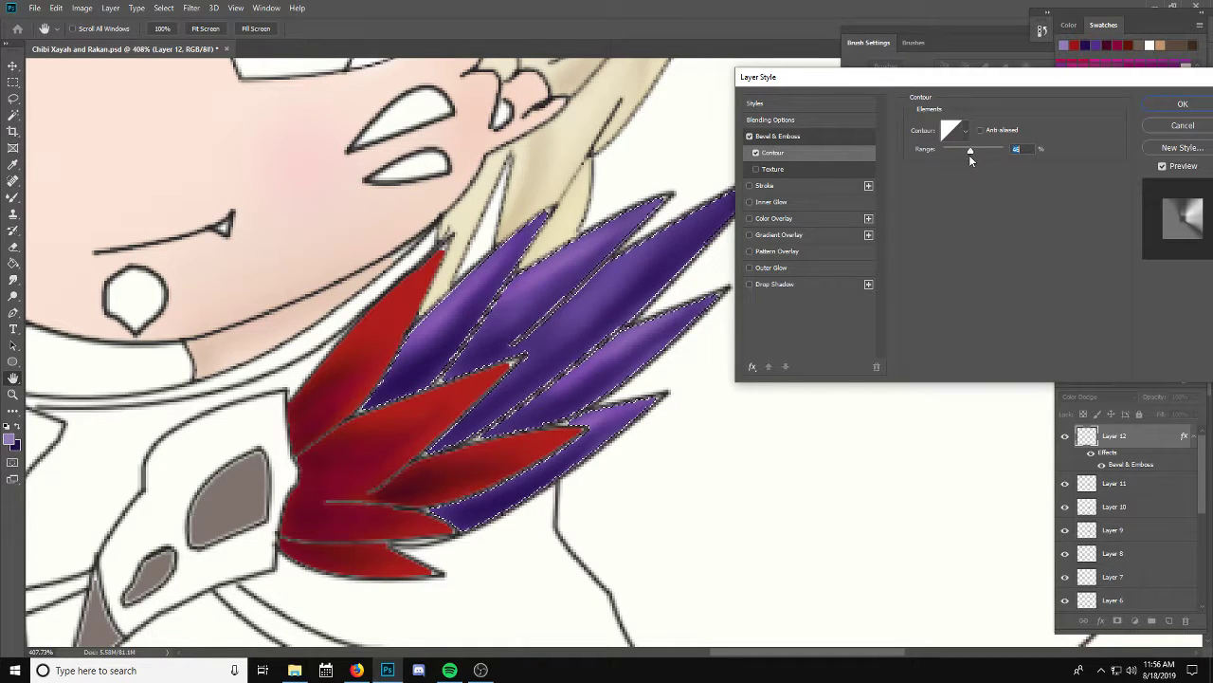
{"action": "left_click_drag", "start_coordinate": [955, 154], "coordinate": [953, 155]}
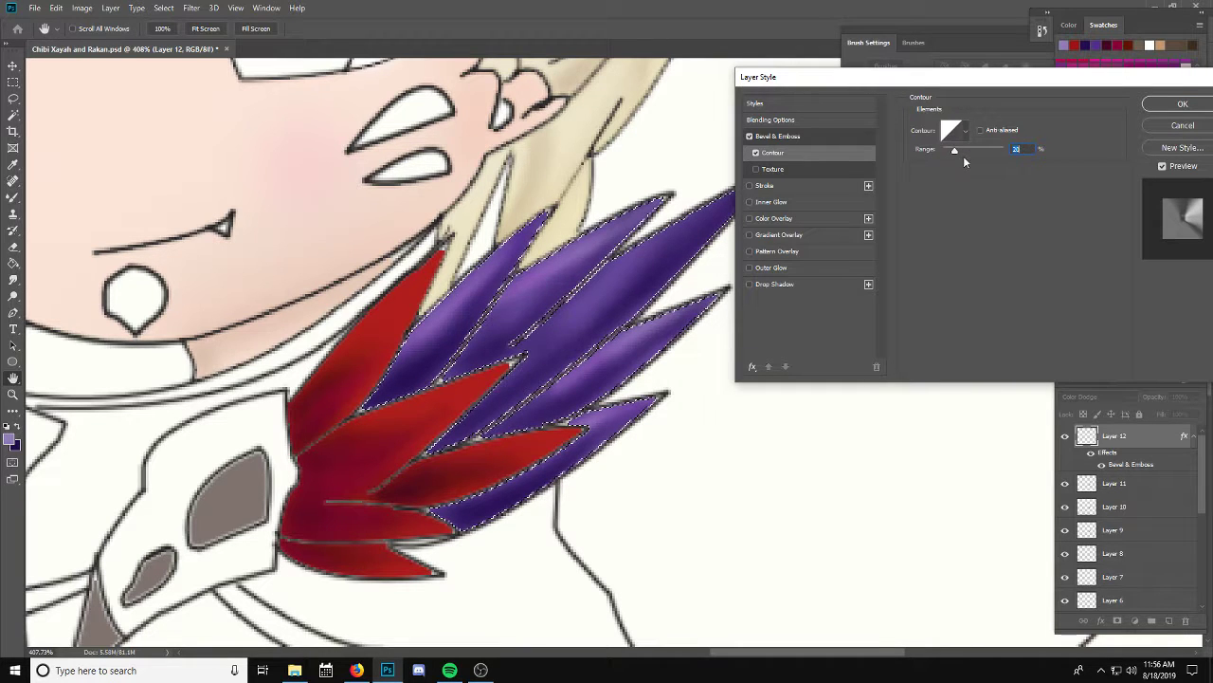
{"action": "left_click", "coordinate": [800, 136]}
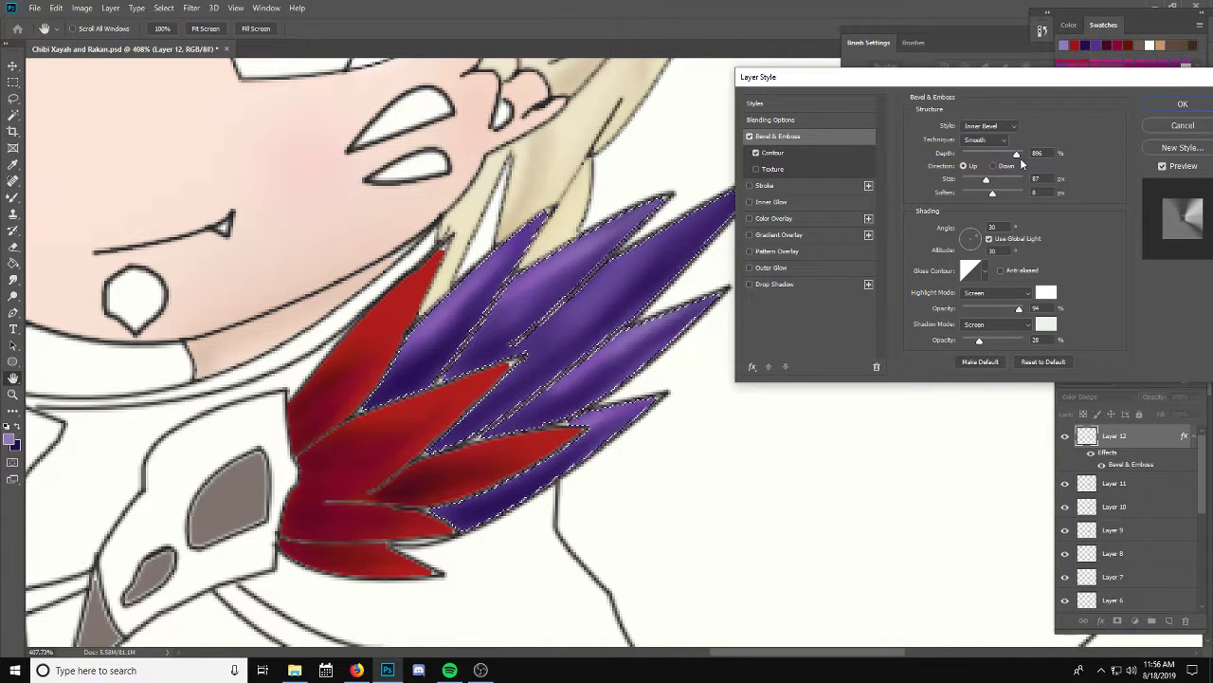
{"action": "left_click_drag", "start_coordinate": [1018, 155], "coordinate": [986, 165]}
{"action": "mouse_move", "coordinate": [985, 157]}
{"action": "left_mouse_down"}
{"action": "mouse_move", "coordinate": [1003, 156]}
{"action": "mouse_move", "coordinate": [981, 185]}
{"action": "left_mouse_up"}
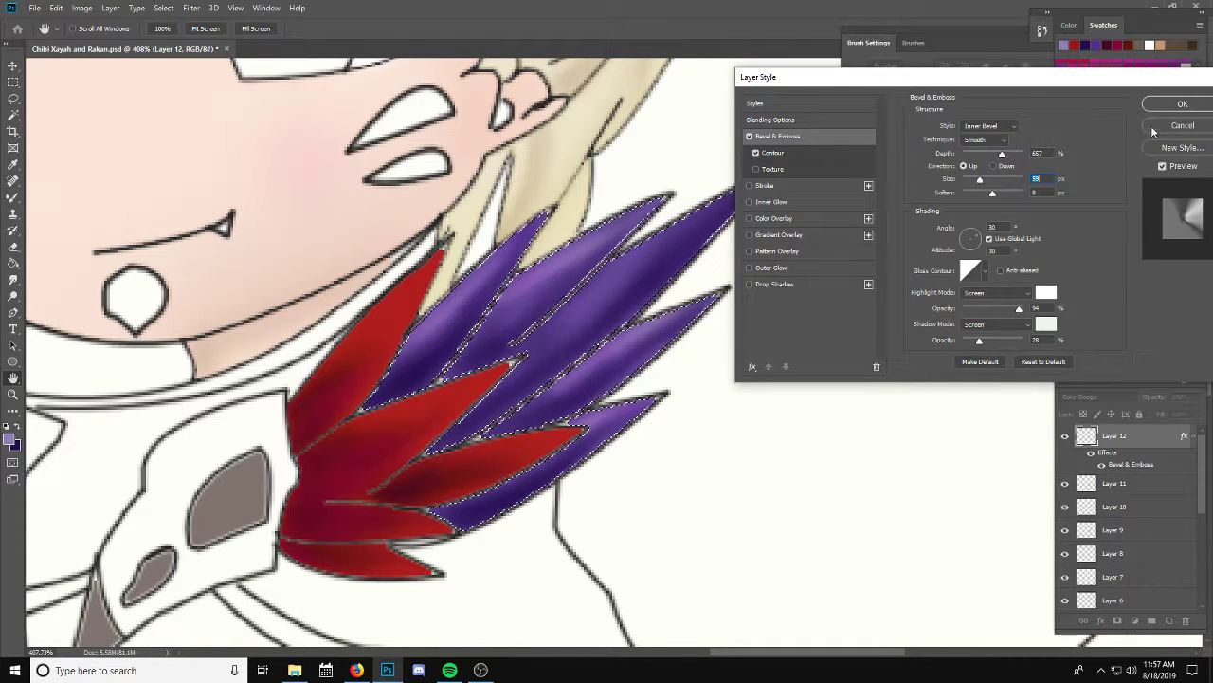
{"action": "left_click", "coordinate": [1182, 105]}
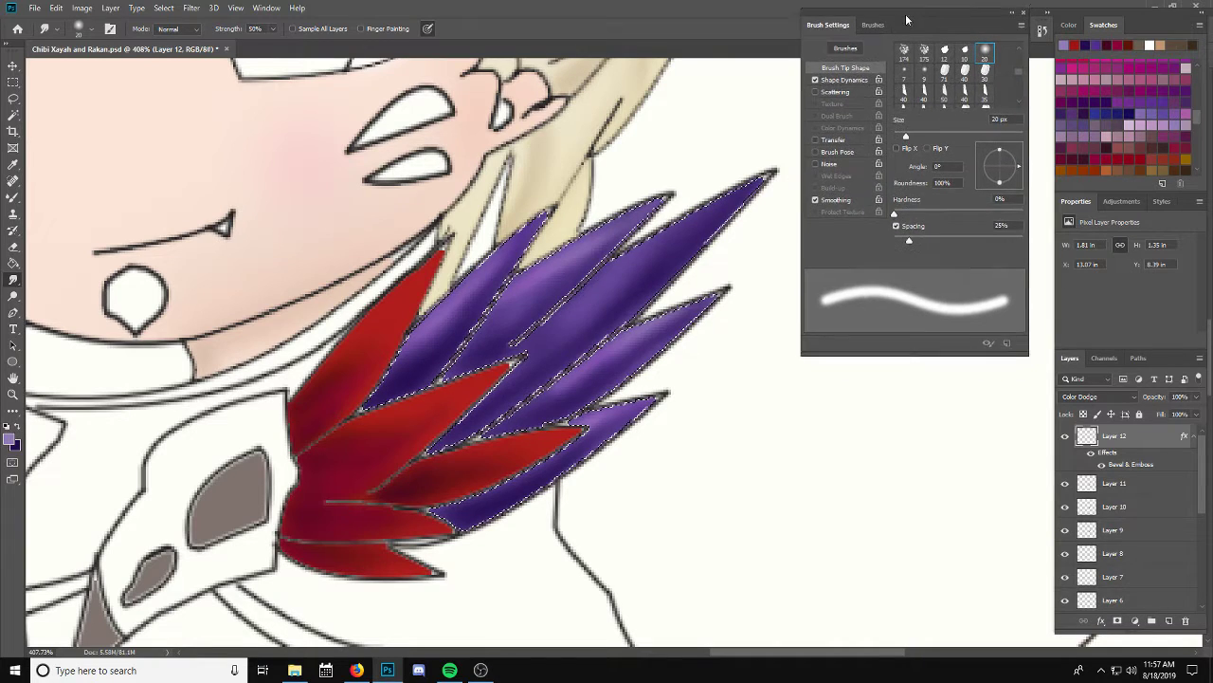
Step: On a new Layer 13, paint sampled red where the red and purple feathers meet
{"action": "left_click_drag", "start_coordinate": [907, 19], "coordinate": [906, 22]}
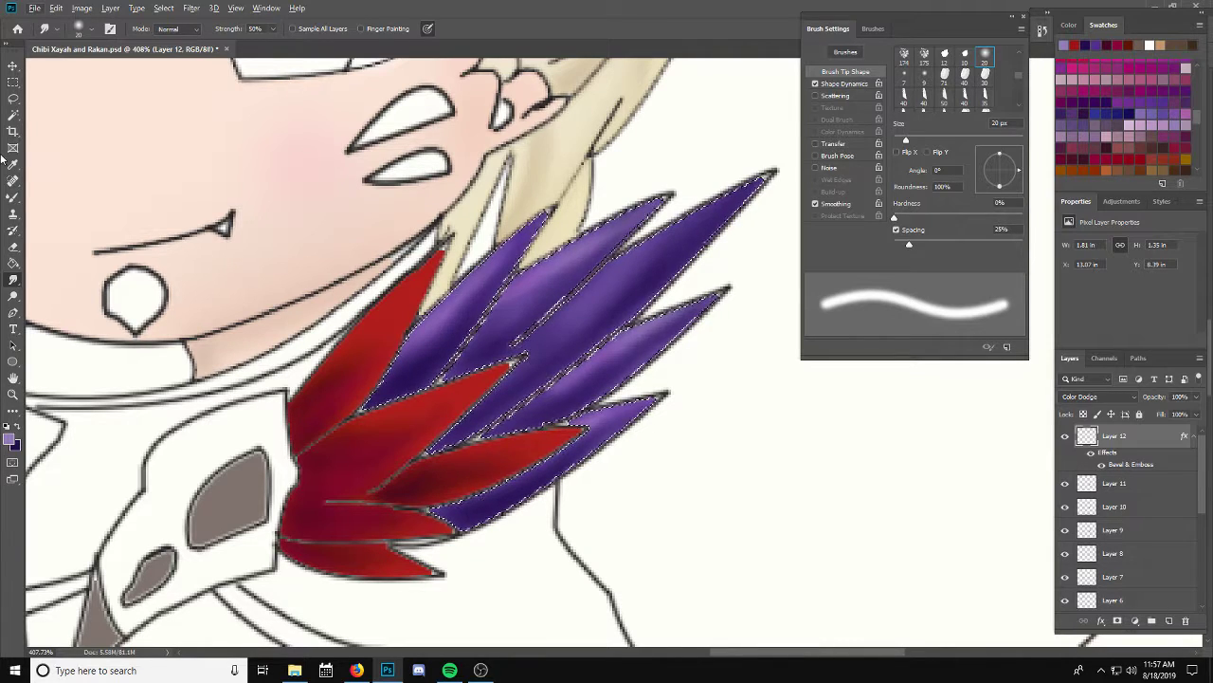
{"action": "left_click", "coordinate": [12, 200]}
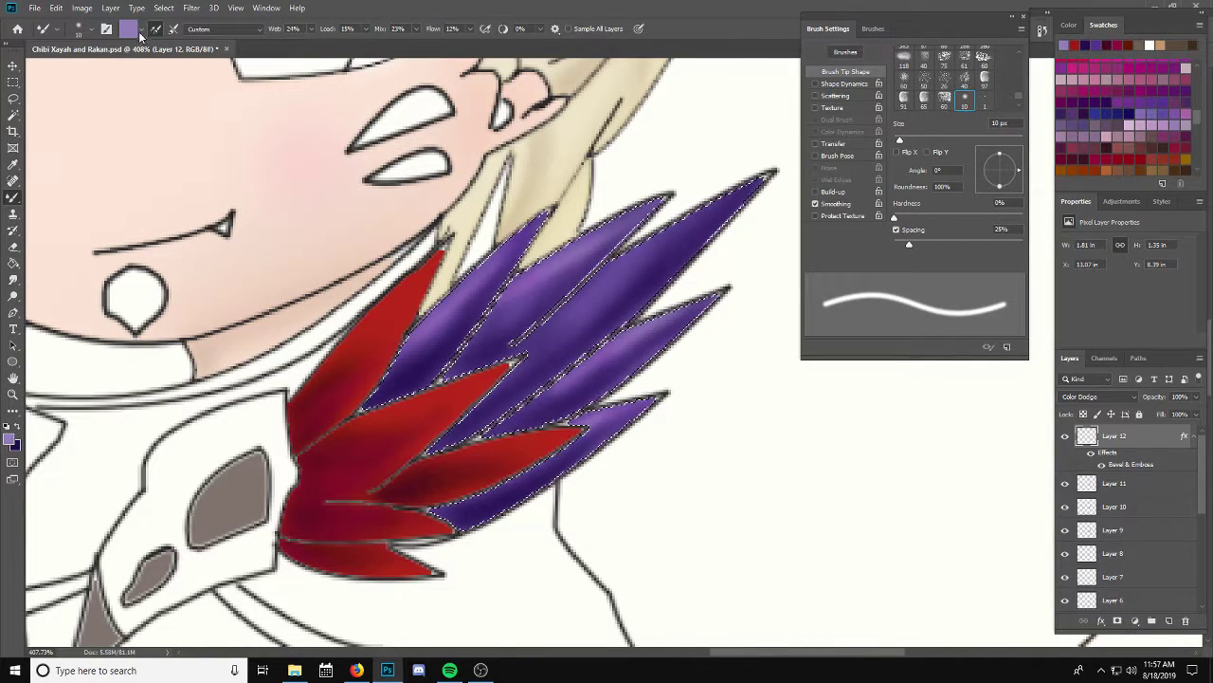
{"action": "left_click", "coordinate": [429, 408], "text": "alt"}
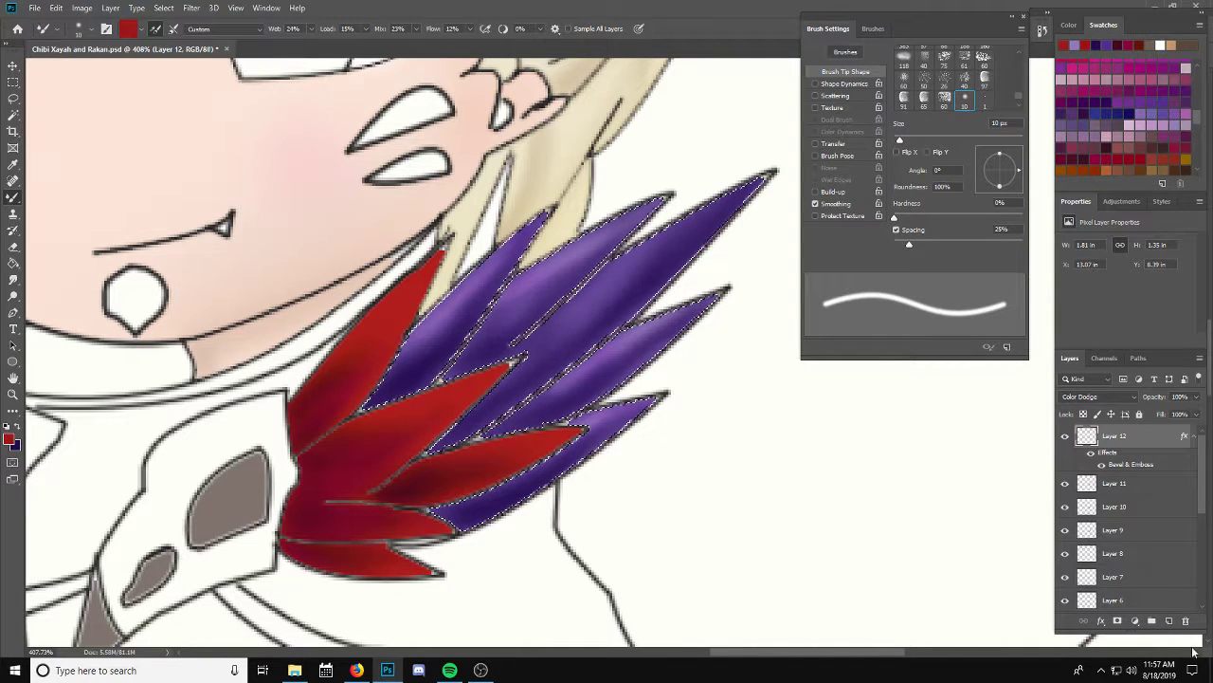
{"action": "left_click", "coordinate": [1169, 620]}
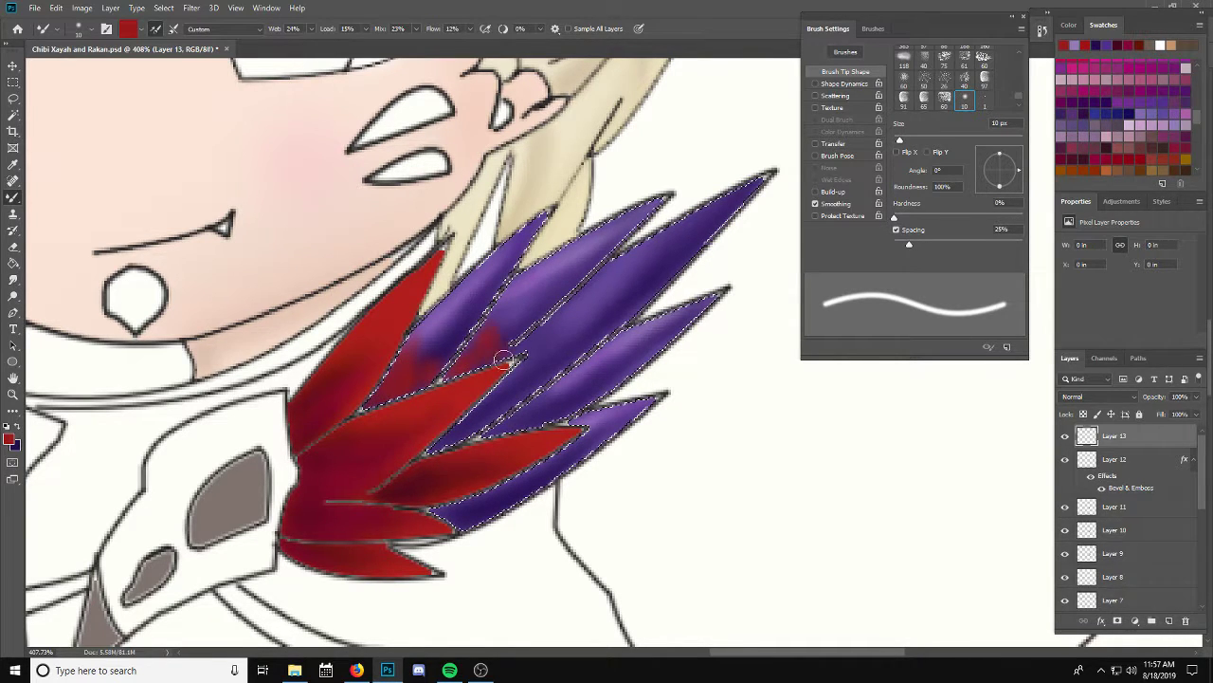
{"action": "key", "text": "ctrl+z"}
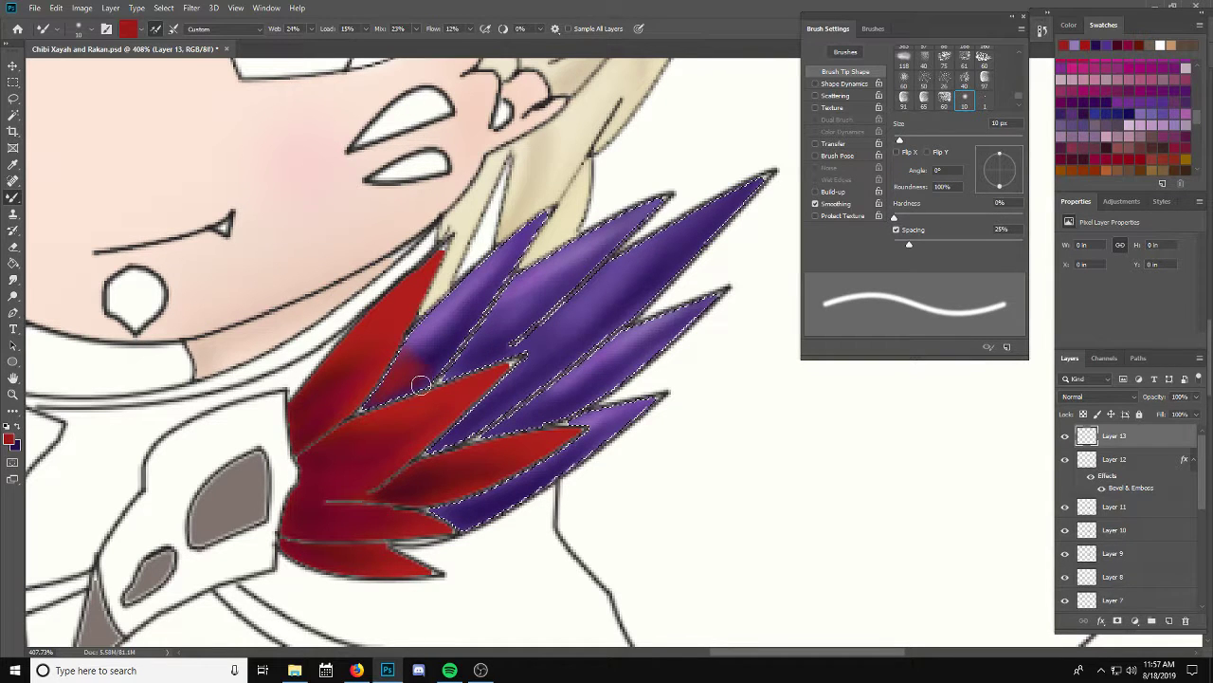
{"action": "left_click_drag", "start_coordinate": [370, 406], "coordinate": [445, 419]}
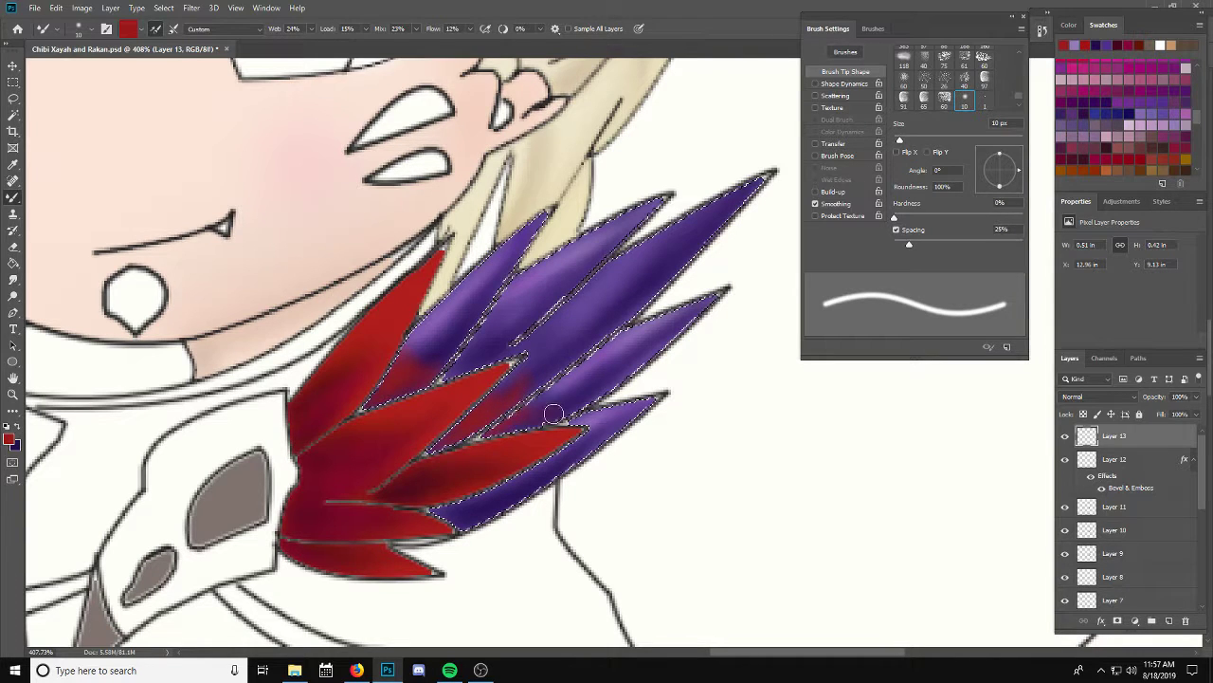
{"action": "mouse_move", "coordinate": [486, 463]}
{"action": "left_mouse_down"}
{"action": "mouse_move", "coordinate": [439, 407]}
{"action": "mouse_move", "coordinate": [474, 365]}
{"action": "left_mouse_up"}
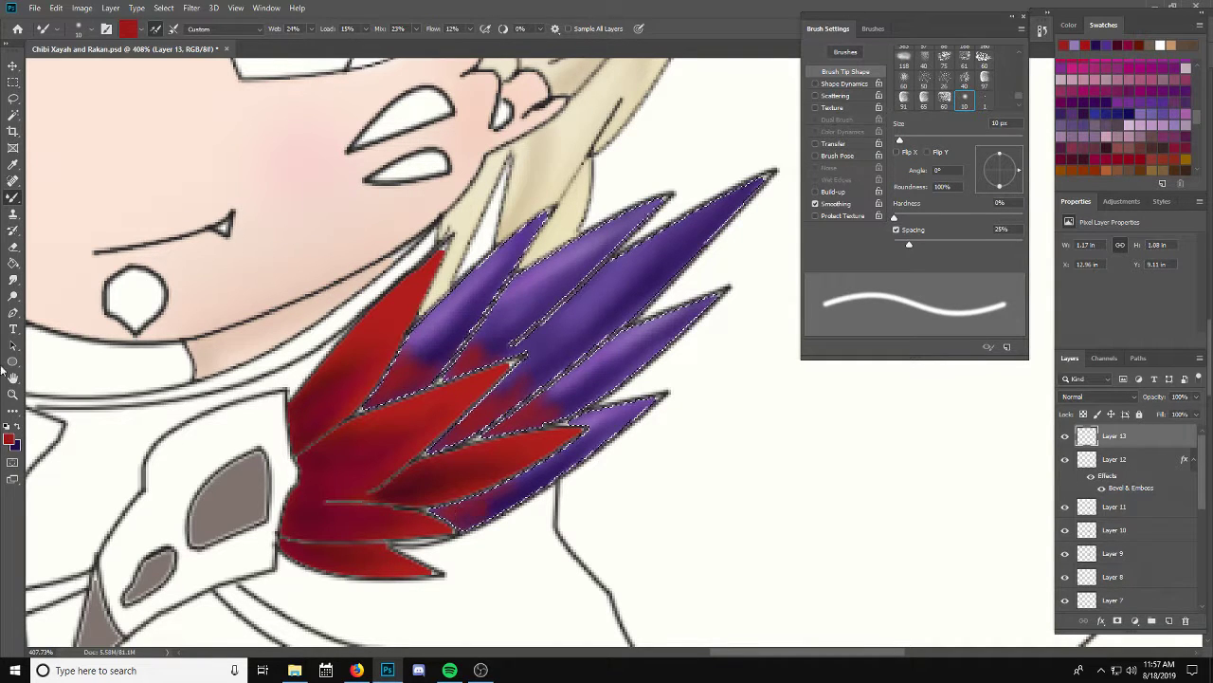
Step: Smudge the red and purple together along the feather boundary with the Smudge tool
{"action": "left_click", "coordinate": [13, 280]}
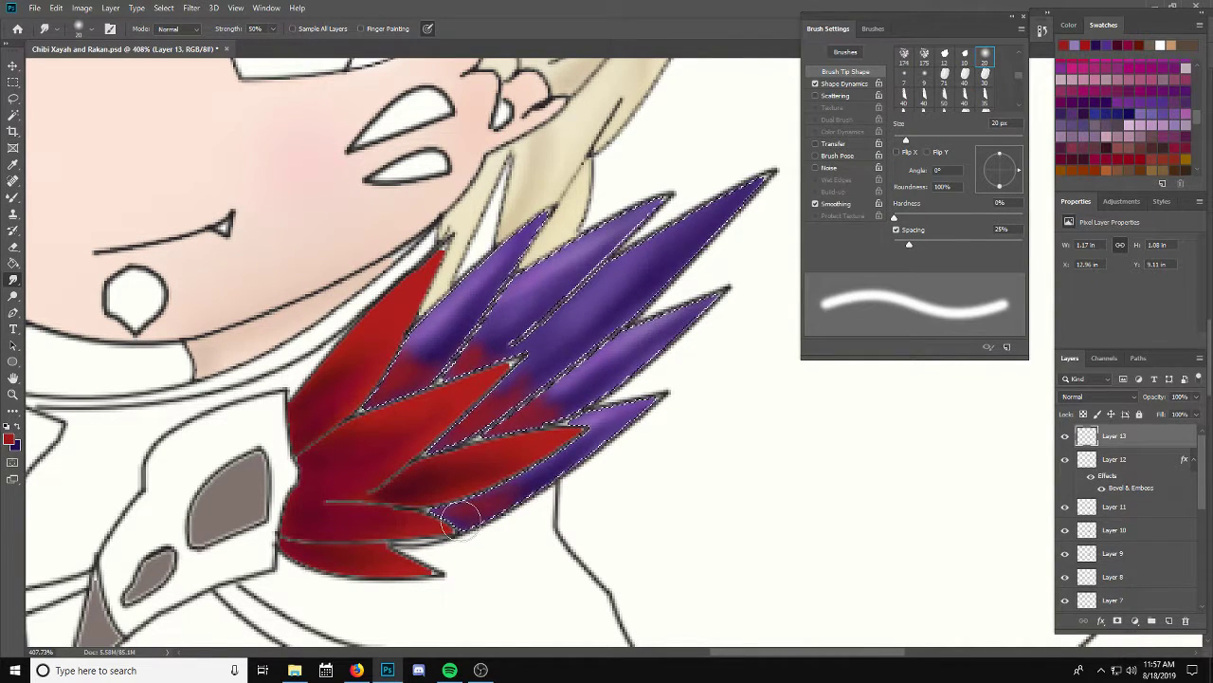
{"action": "left_click_drag", "start_coordinate": [393, 514], "coordinate": [595, 458]}
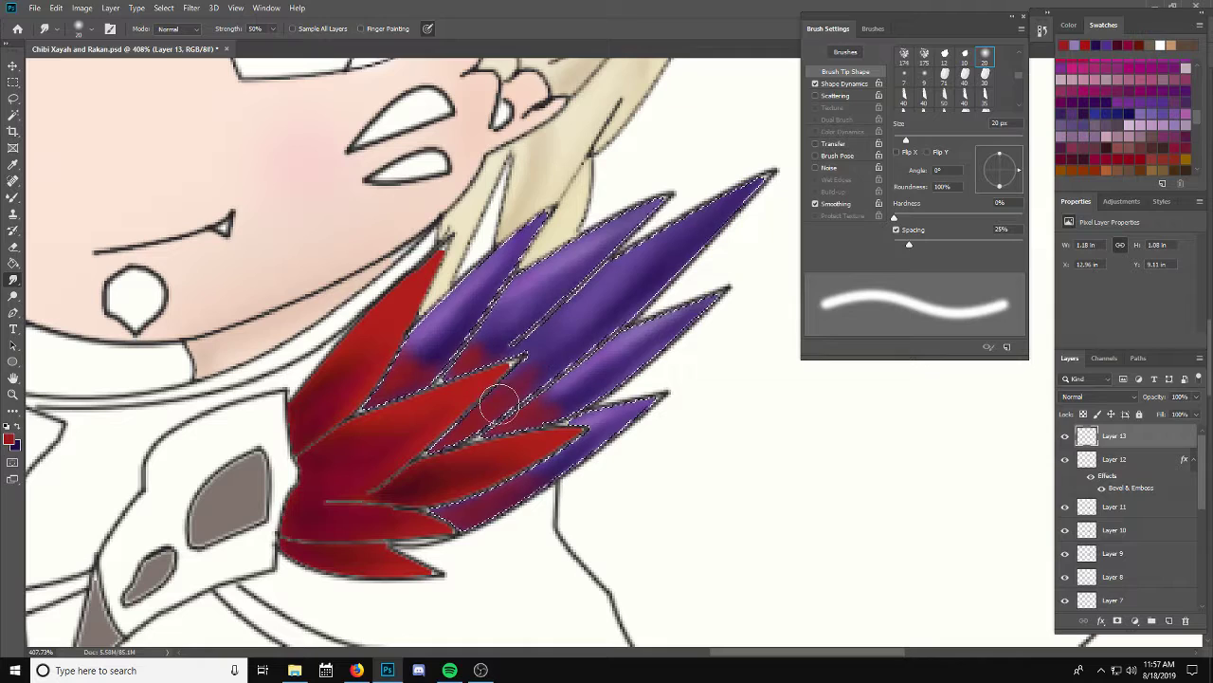
{"action": "left_click_drag", "start_coordinate": [501, 401], "coordinate": [569, 403]}
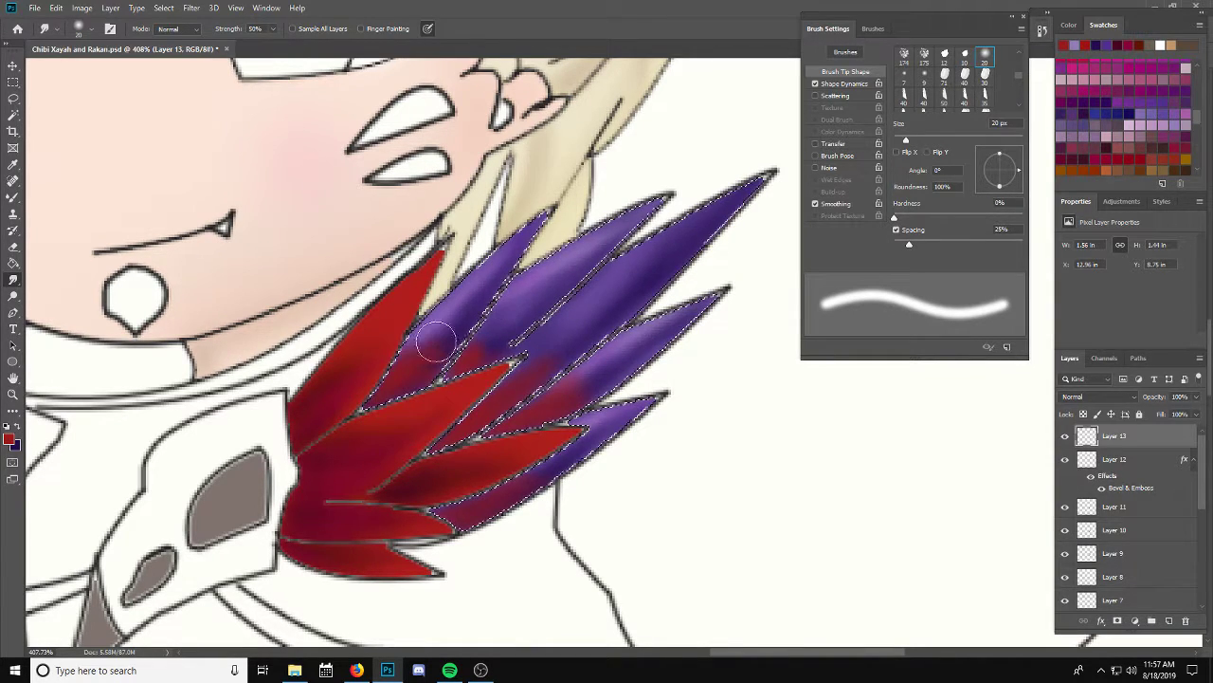
{"action": "left_click_drag", "start_coordinate": [461, 282], "coordinate": [406, 285]}
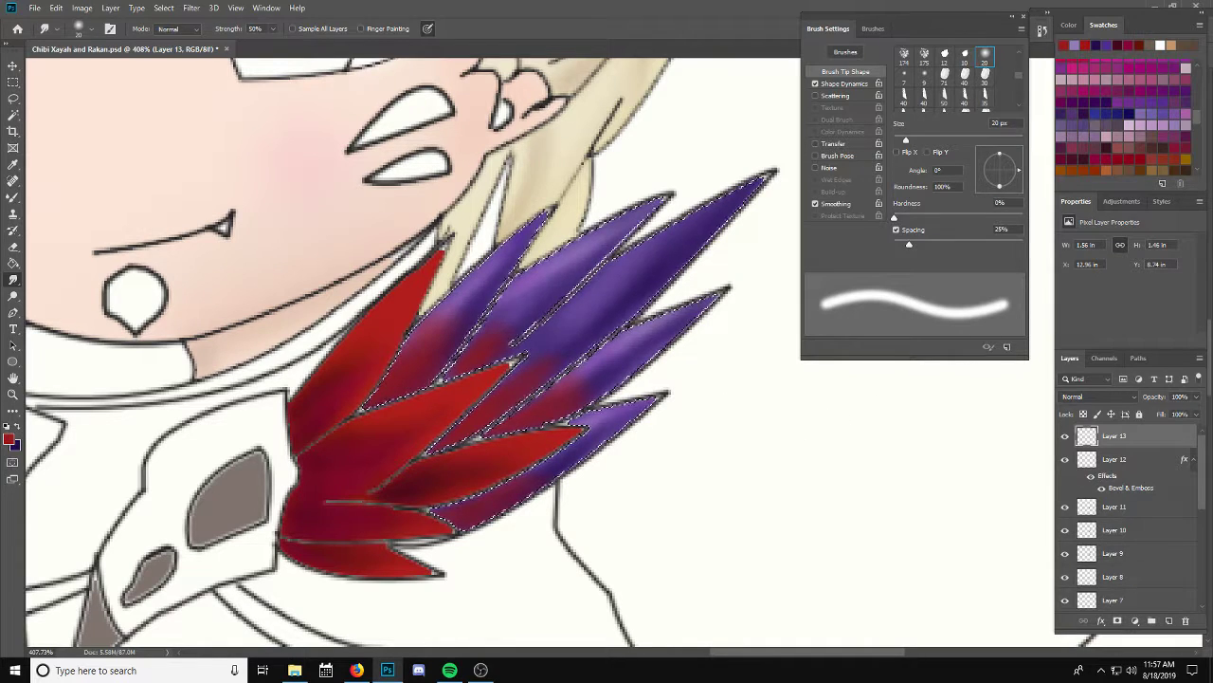
Step: Set Layer 13 to 82% opacity and 79% fill
{"action": "left_click", "coordinate": [1196, 396]}
{"action": "left_click_drag", "start_coordinate": [1196, 414], "coordinate": [1186, 417]}
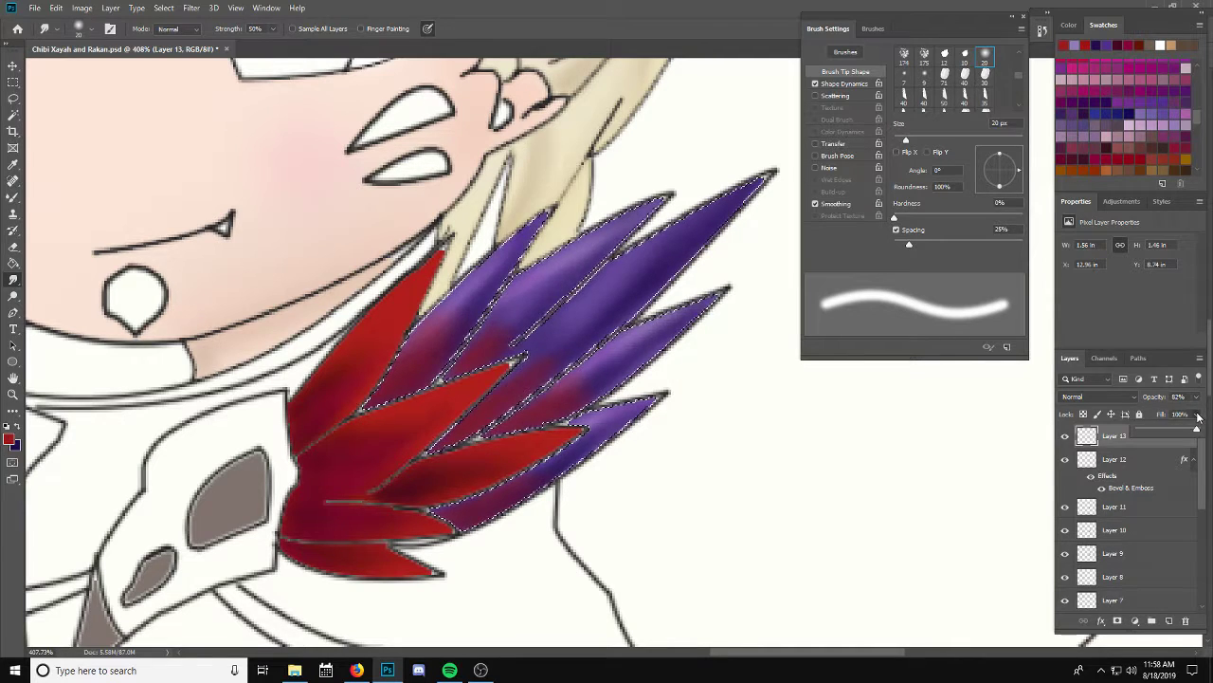
{"action": "left_click", "coordinate": [1196, 414]}
{"action": "left_click_drag", "start_coordinate": [1197, 429], "coordinate": [1186, 432]}
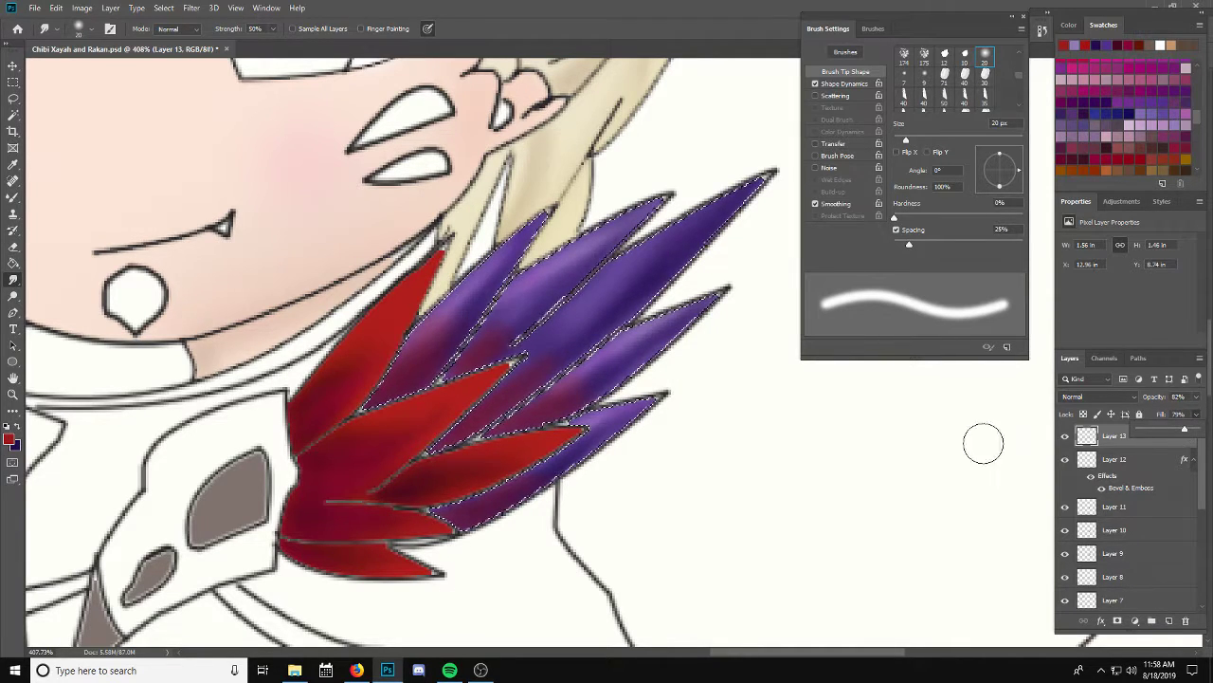
{"action": "scroll", "coordinate": [656, 512], "scroll_direction": "down", "scroll_amount": 3}
{"action": "scroll", "coordinate": [668, 529], "scroll_direction": "down", "scroll_amount": 2}
{"action": "scroll", "coordinate": [682, 537], "scroll_direction": "down", "scroll_amount": 2}
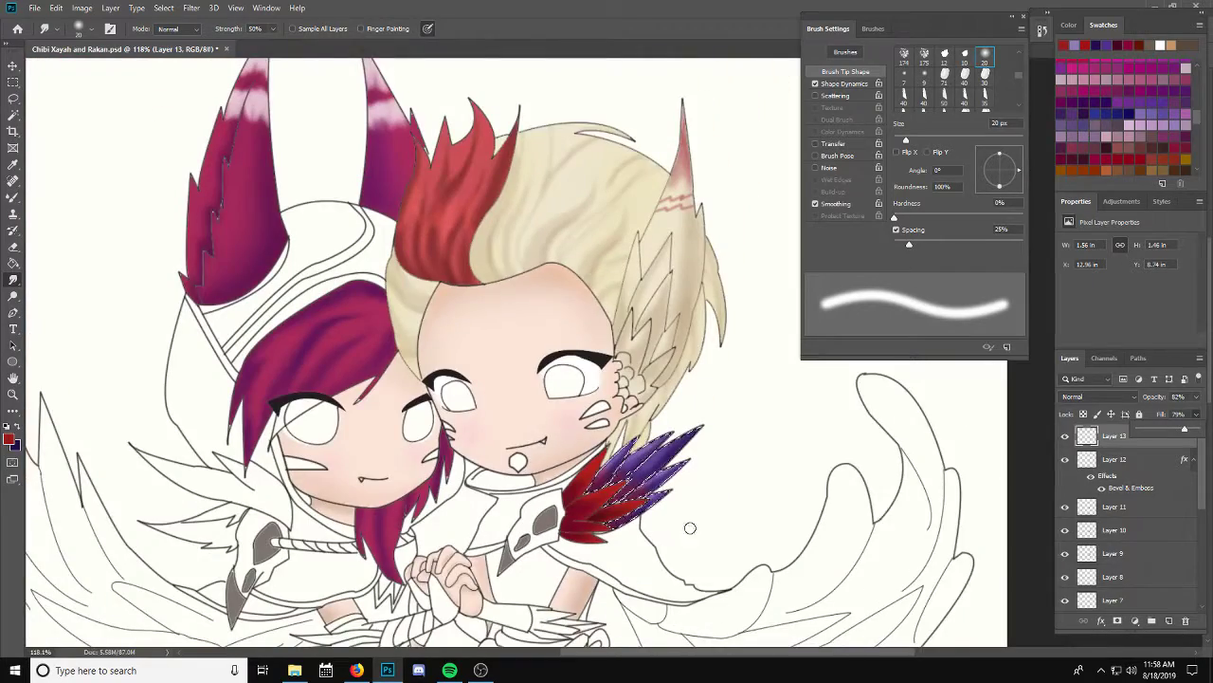
{"action": "scroll", "coordinate": [709, 509], "scroll_direction": "down", "scroll_amount": 2}
{"action": "scroll", "coordinate": [714, 505], "scroll_direction": "up", "scroll_amount": 1}
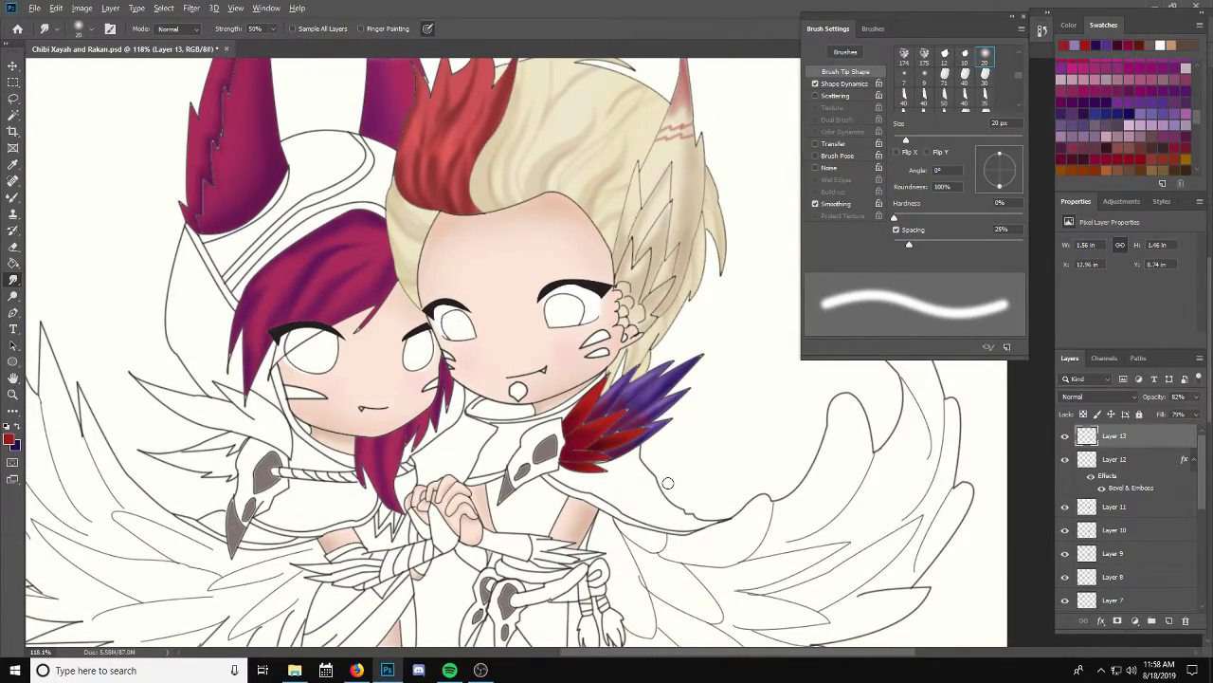
{"action": "scroll", "coordinate": [666, 491], "scroll_direction": "up", "scroll_amount": 3}
{"action": "scroll", "coordinate": [664, 496], "scroll_direction": "up", "scroll_amount": 2}
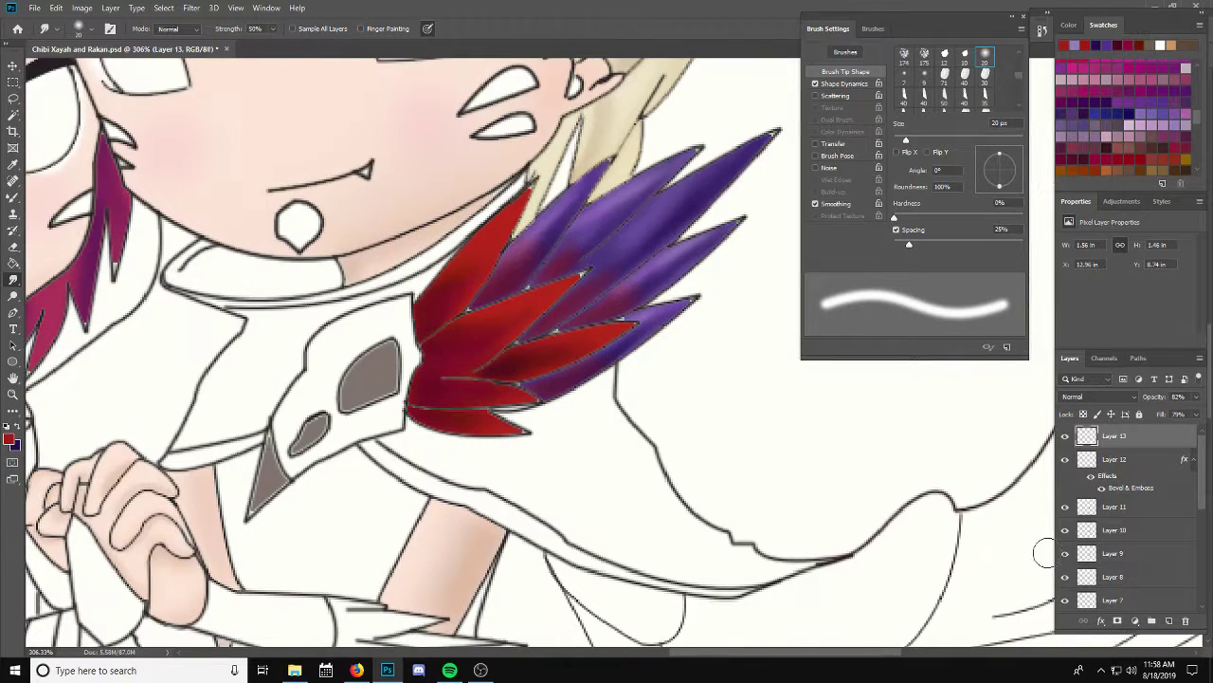
Step: Add a new empty Layer 14 and set the brush size to 3 px
{"action": "left_click", "coordinate": [1168, 621]}
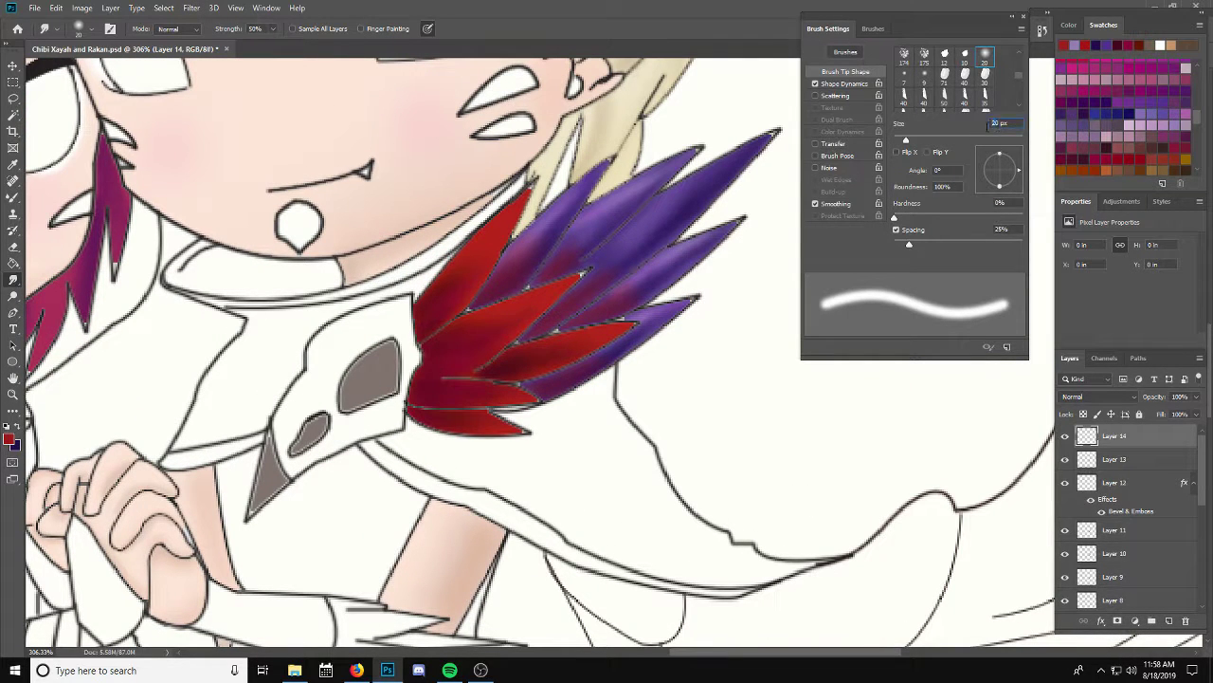
{"action": "key", "text": "bracketright"}
{"action": "key", "text": "bracketright"}
{"action": "key", "text": "bracketright"}
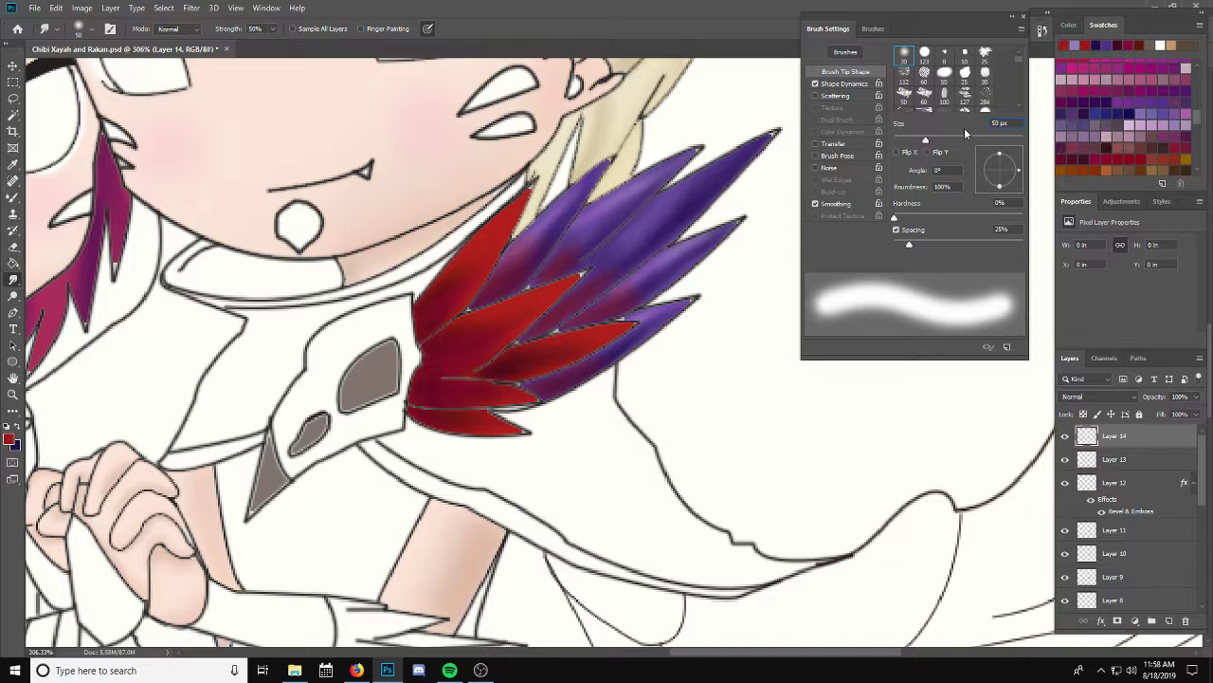
{"action": "key", "text": "period"}
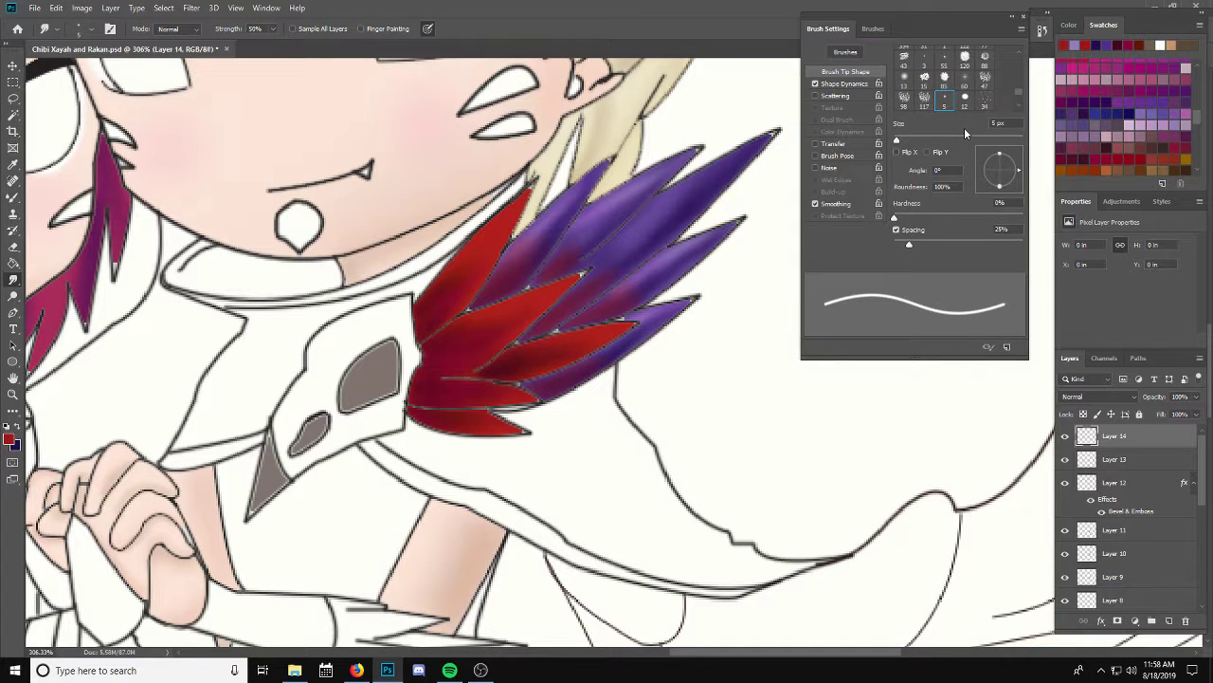
{"action": "double_click", "coordinate": [995, 123]}
{"action": "type", "text": "3"}
{"action": "key", "text": "Return"}
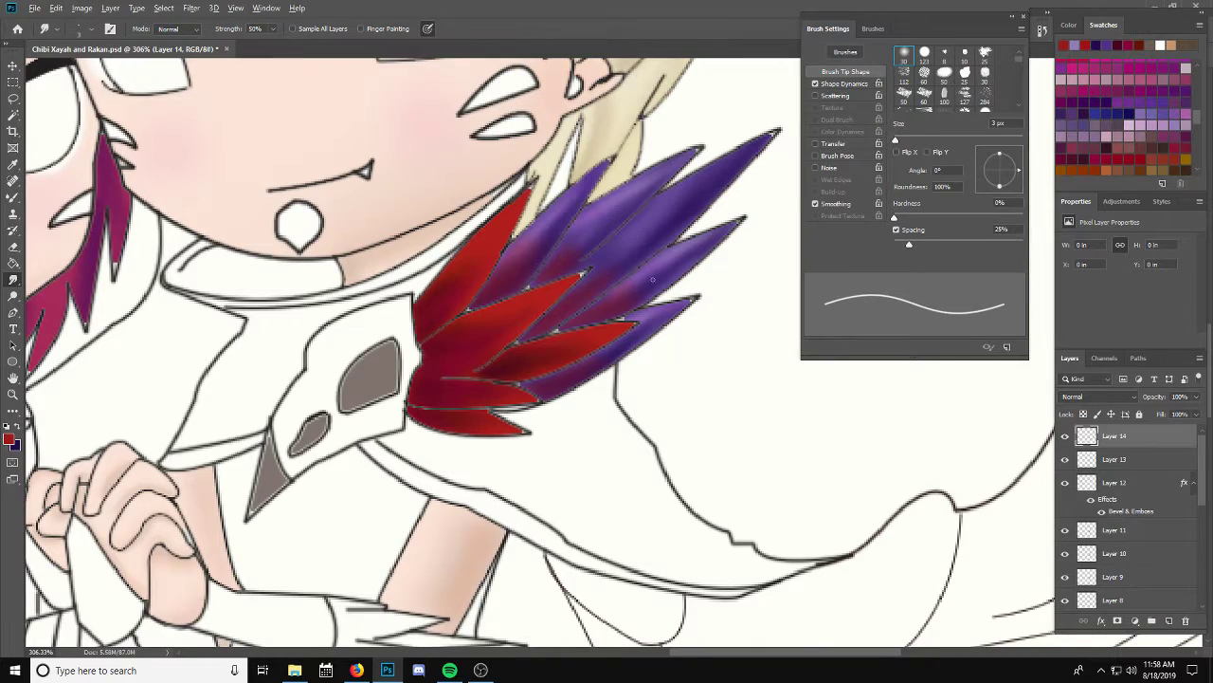
{"action": "scroll", "coordinate": [652, 279], "scroll_direction": "up", "scroll_amount": 2}
{"action": "scroll", "coordinate": [607, 313], "scroll_direction": "up", "scroll_amount": 1}
{"action": "scroll", "coordinate": [536, 368], "scroll_direction": "up", "scroll_amount": 2}
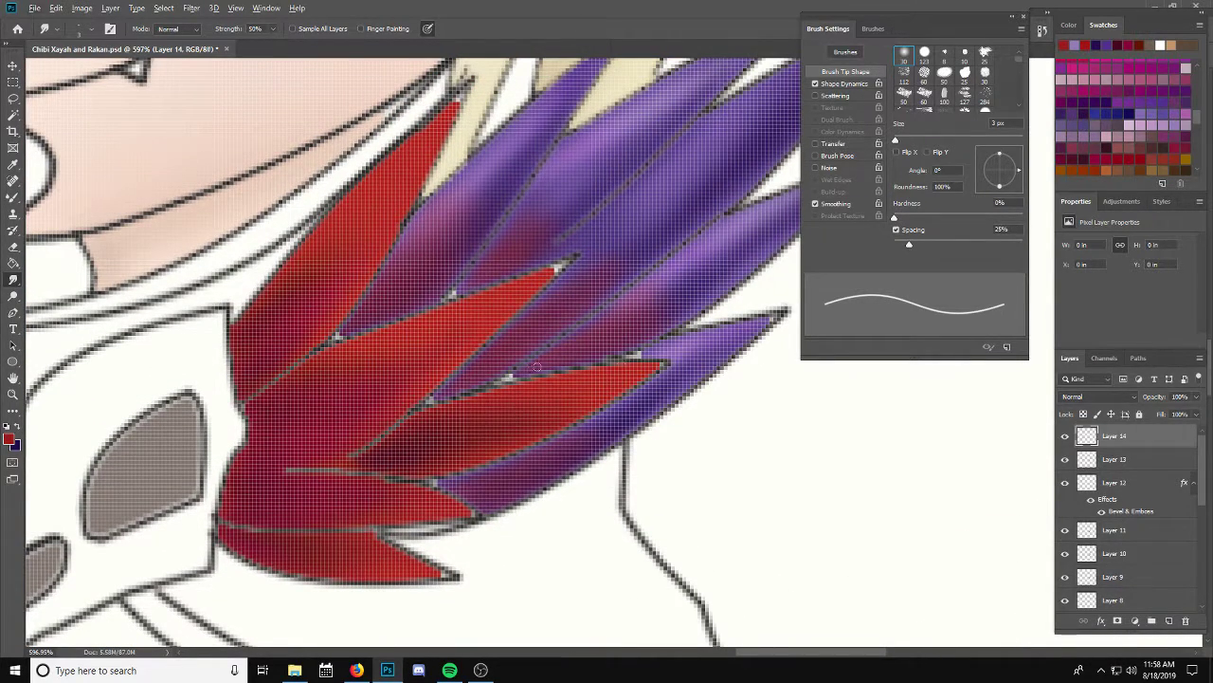
Step: Switch to the Brush tool and set its size to 2 px
{"action": "left_click", "coordinate": [12, 197]}
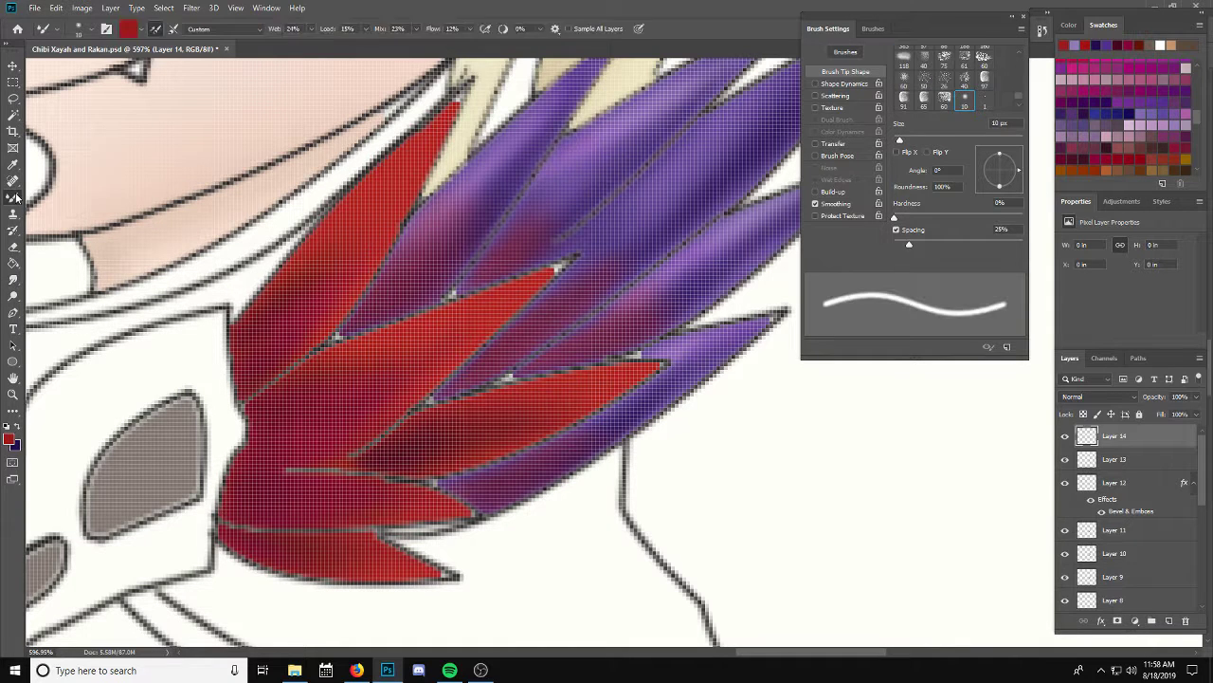
{"action": "right_click", "coordinate": [12, 197]}
{"action": "left_click", "coordinate": [76, 199]}
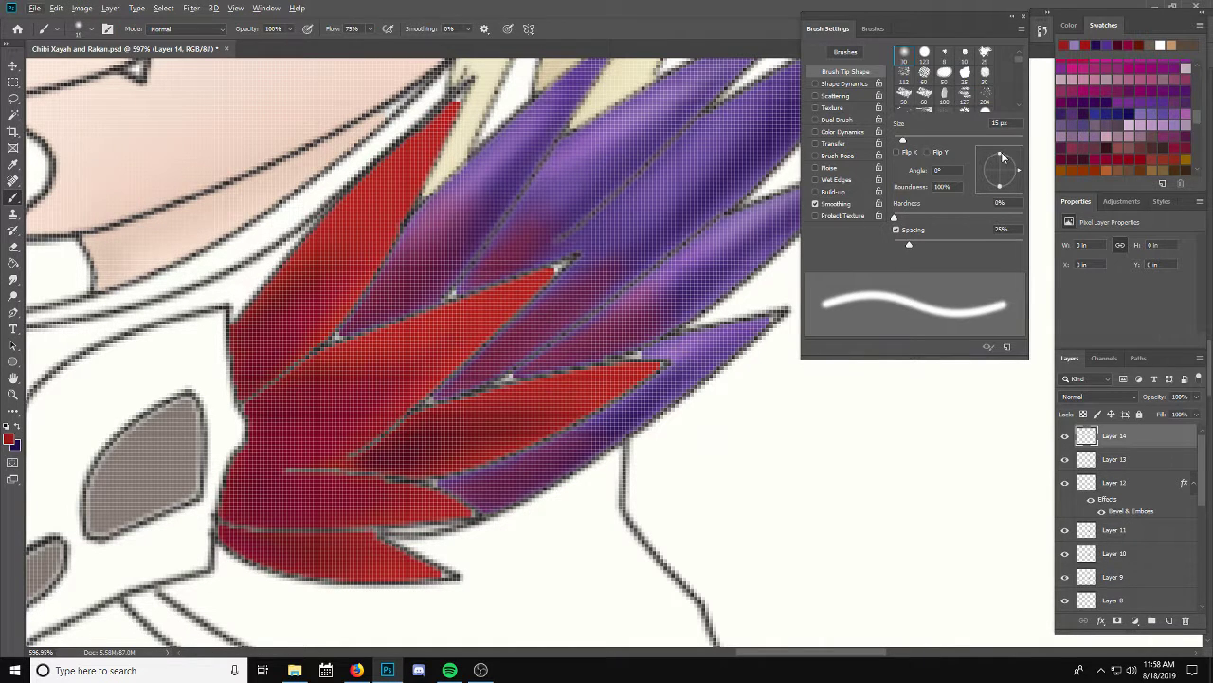
{"action": "left_click", "coordinate": [999, 123]}
{"action": "type", "text": "2"}
{"action": "key", "text": "Return"}
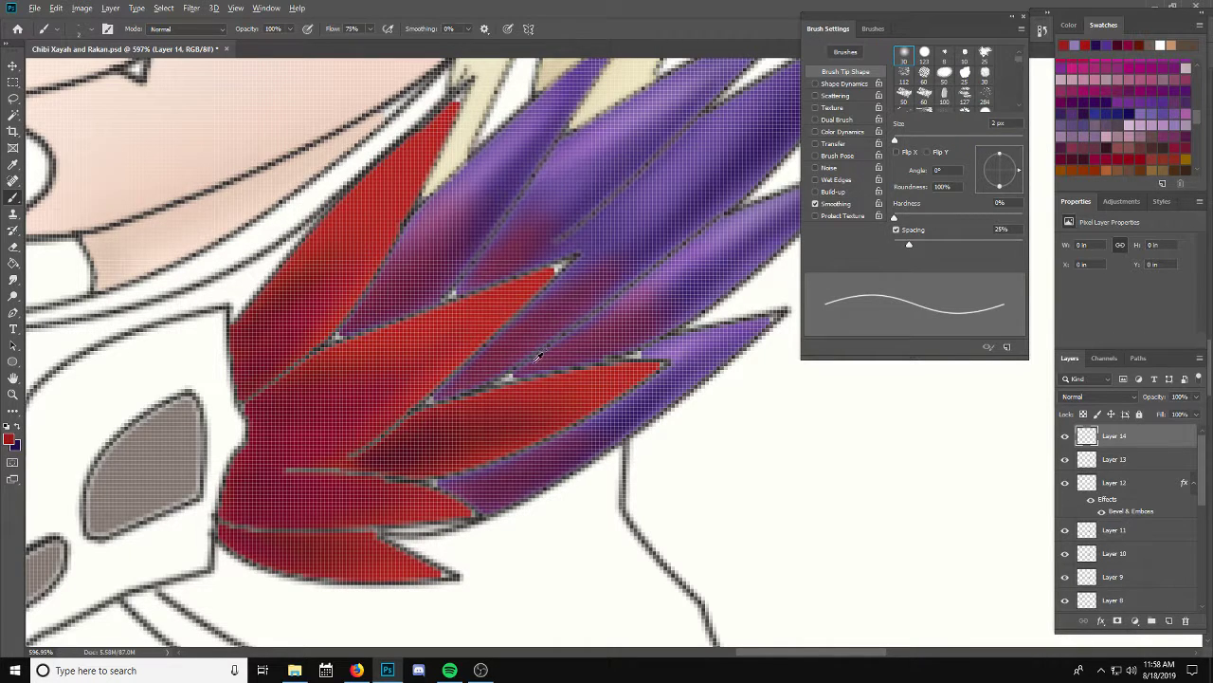
{"action": "scroll", "coordinate": [537, 362], "scroll_direction": "up", "scroll_amount": 1}
{"action": "scroll", "coordinate": [538, 362], "scroll_direction": "up", "scroll_amount": 1}
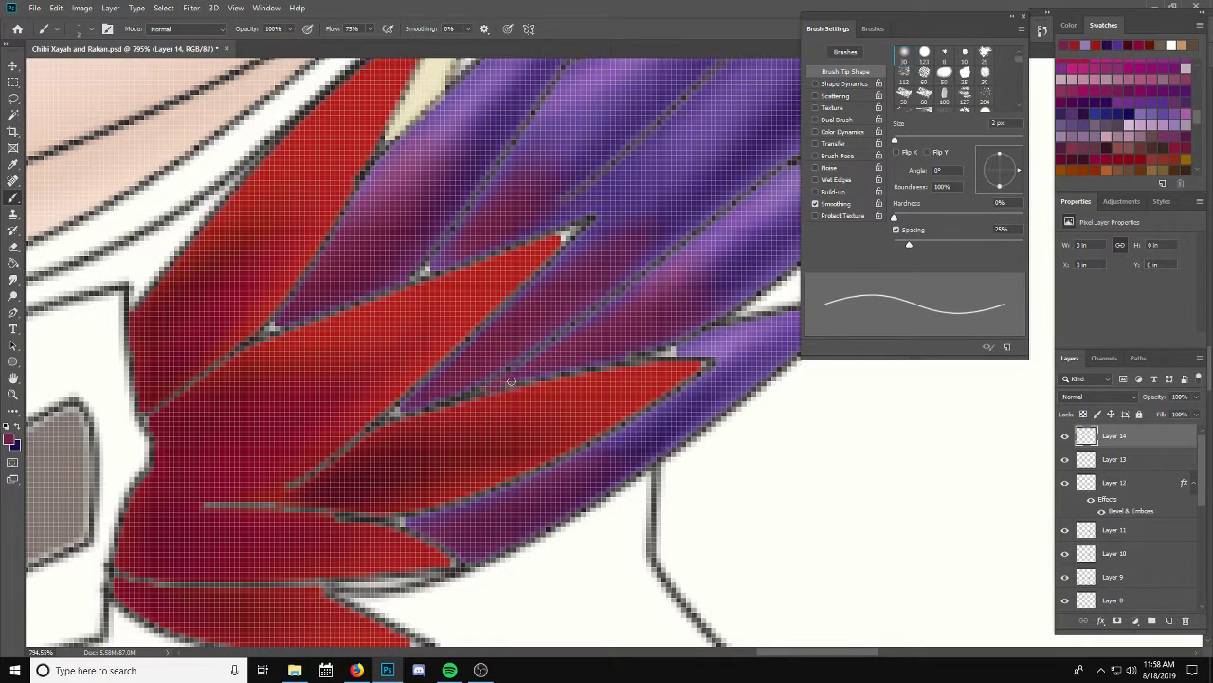
Step: Paint thin purple and red strokes along the feather edges and gaps on Layer 14
{"action": "left_click_drag", "start_coordinate": [512, 382], "coordinate": [654, 356]}
{"action": "left_click", "coordinate": [684, 348], "text": "alt"}
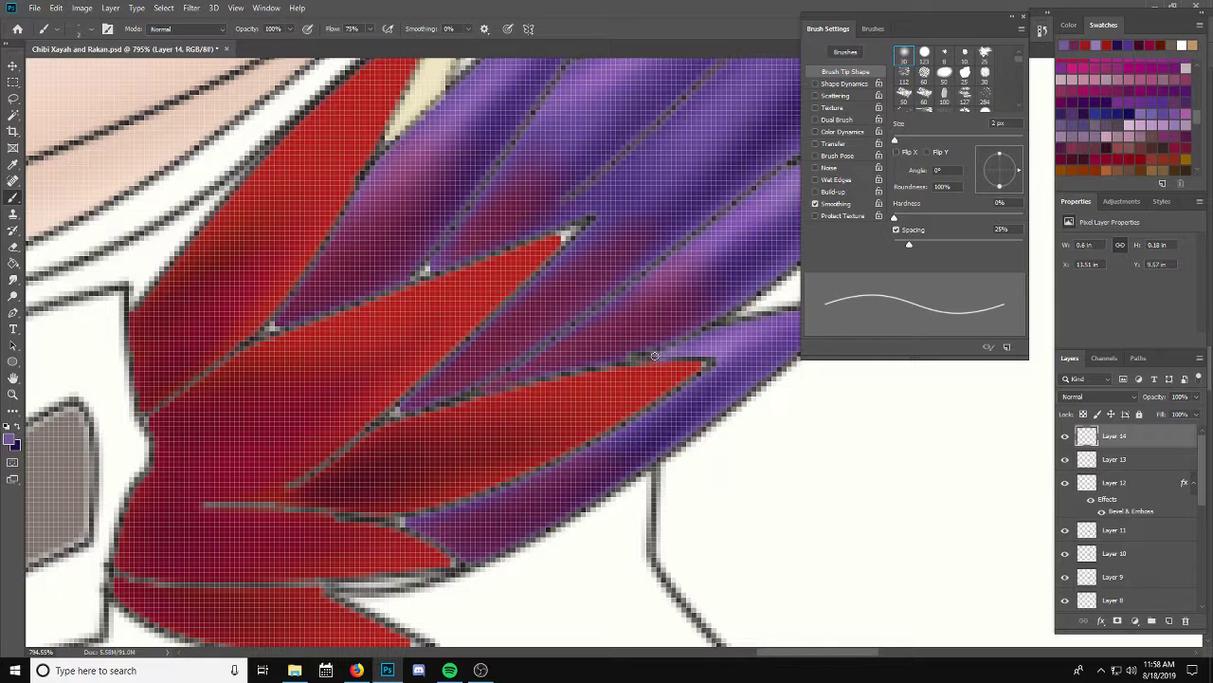
{"action": "left_click", "coordinate": [400, 408], "text": "alt"}
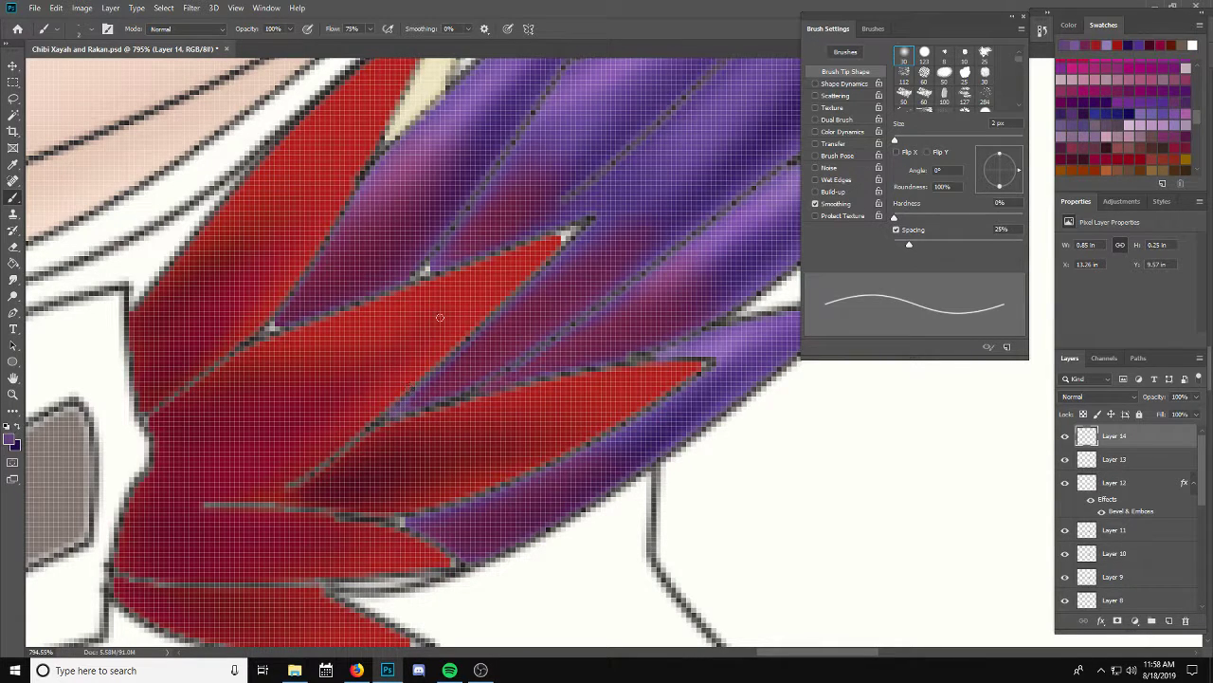
{"action": "mouse_move", "coordinate": [446, 258]}
{"action": "left_mouse_down"}
{"action": "mouse_move", "coordinate": [430, 268]}
{"action": "mouse_move", "coordinate": [445, 258]}
{"action": "left_mouse_up"}
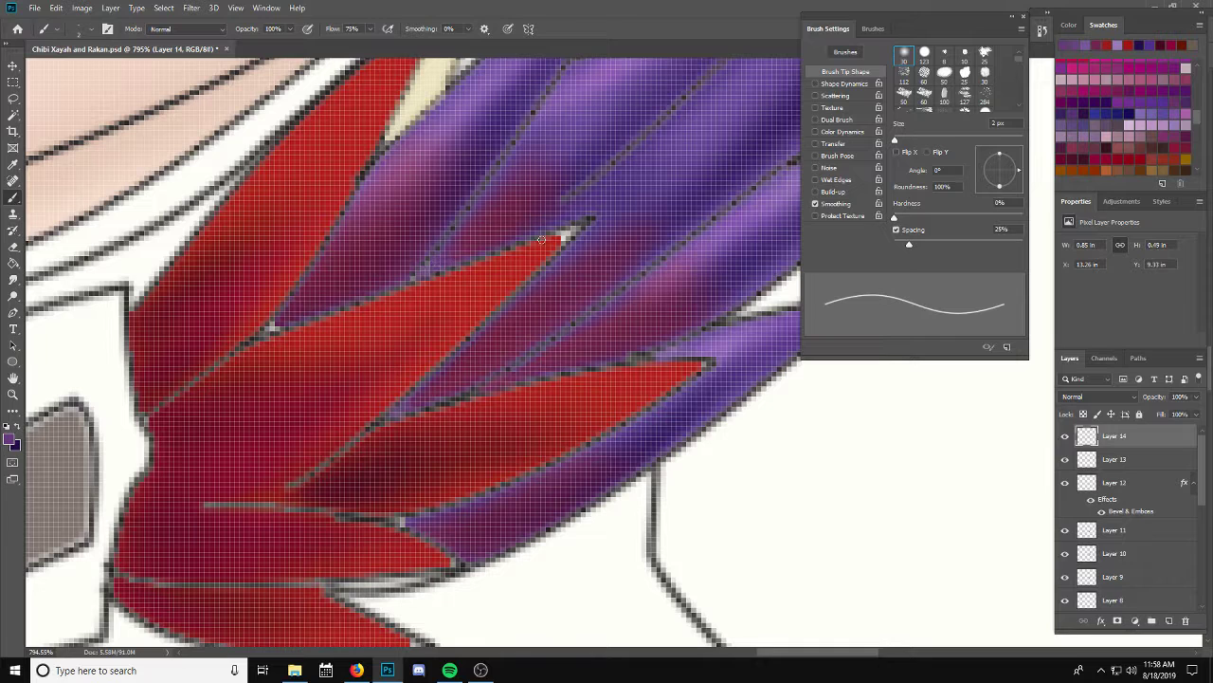
{"action": "left_click_drag", "start_coordinate": [555, 239], "coordinate": [573, 230]}
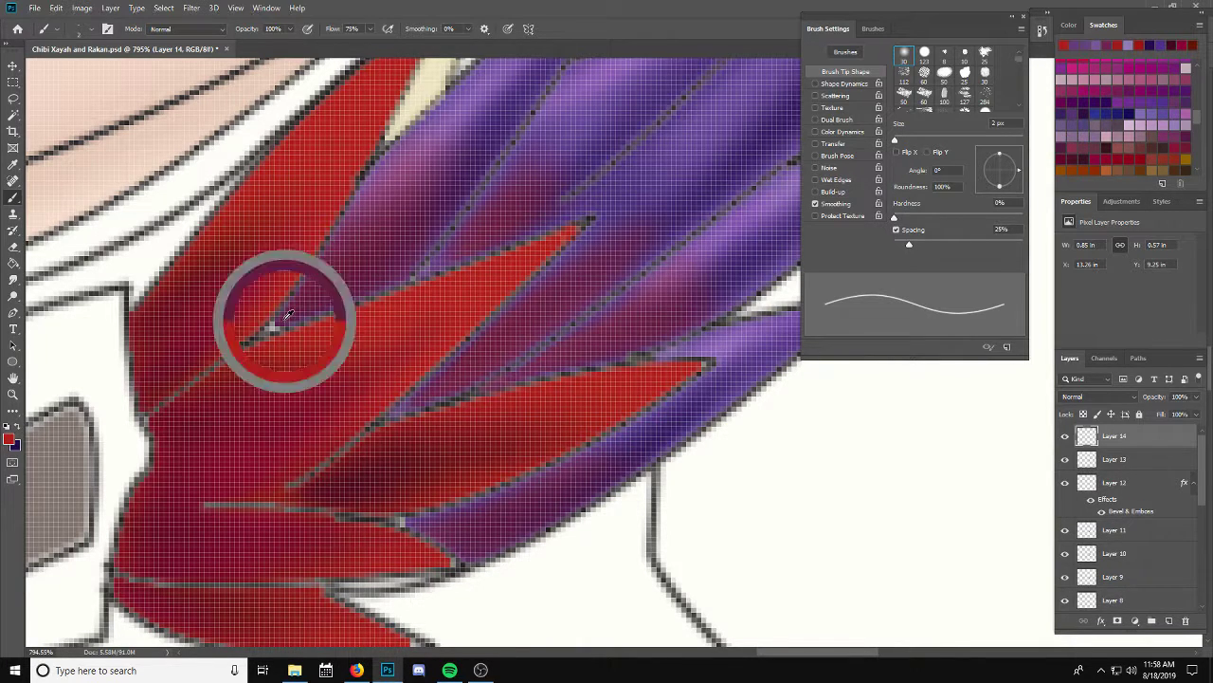
{"action": "left_click_drag", "start_coordinate": [287, 314], "coordinate": [268, 327]}
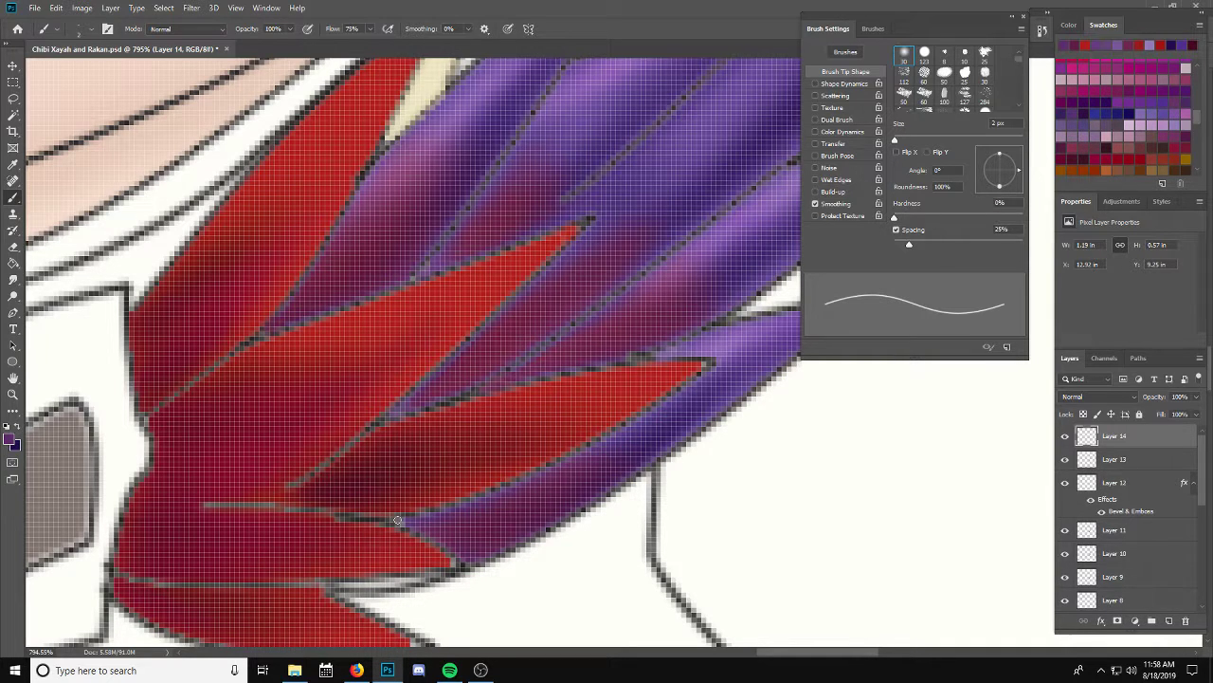
{"action": "mouse_move", "coordinate": [413, 525]}
{"action": "left_mouse_down"}
{"action": "mouse_move", "coordinate": [444, 564]}
{"action": "mouse_move", "coordinate": [701, 366]}
{"action": "left_mouse_up"}
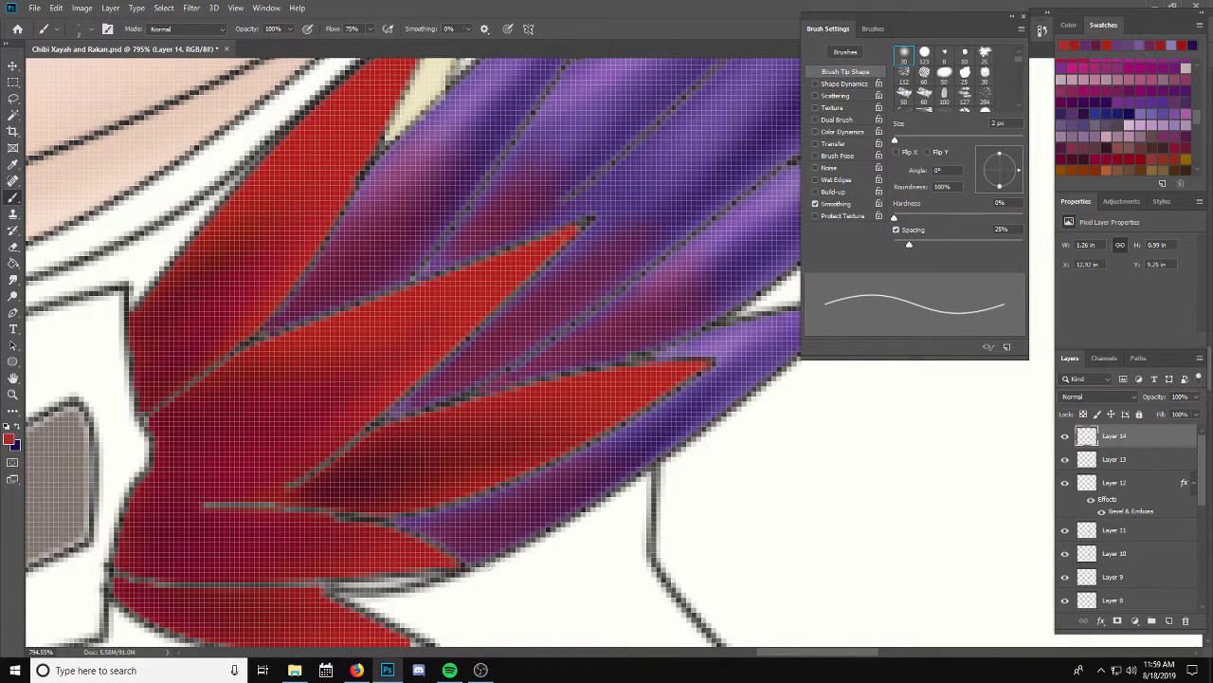
{"action": "scroll", "coordinate": [489, 563], "scroll_direction": "down", "scroll_amount": 3}
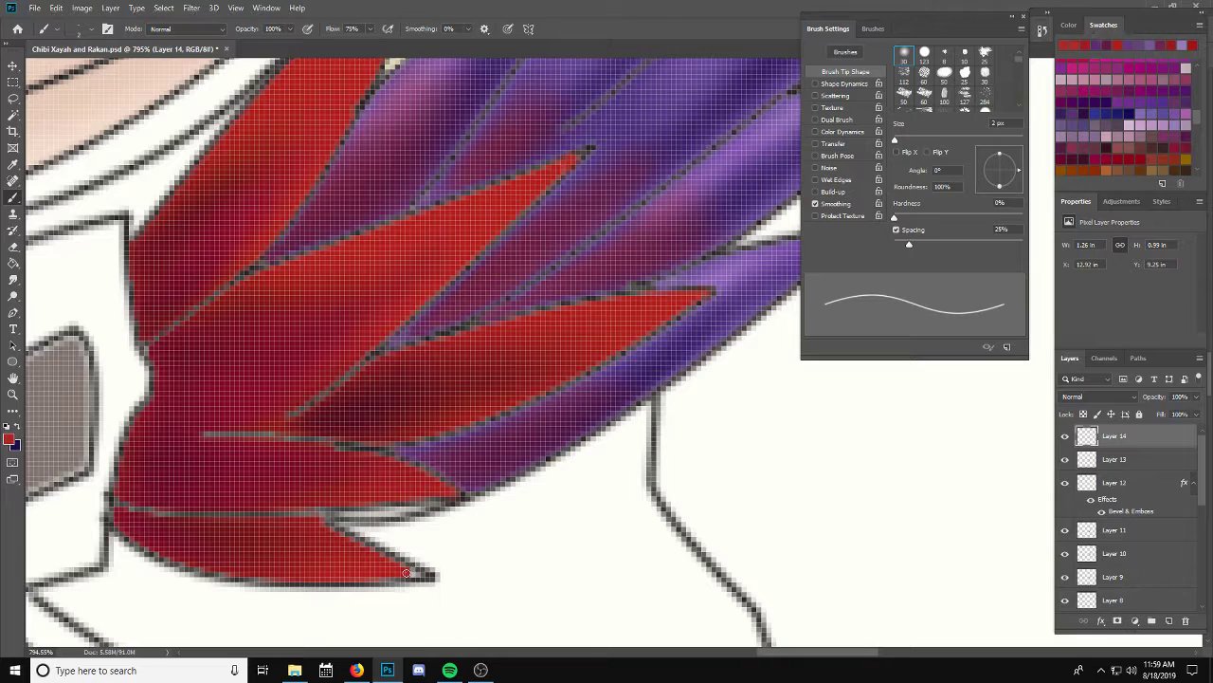
Step: Add short red strokes and dabs at a feather tip on Layer 14
{"action": "left_click_drag", "start_coordinate": [418, 575], "coordinate": [408, 570]}
{"action": "scroll", "coordinate": [389, 555], "scroll_direction": "up", "scroll_amount": 3}
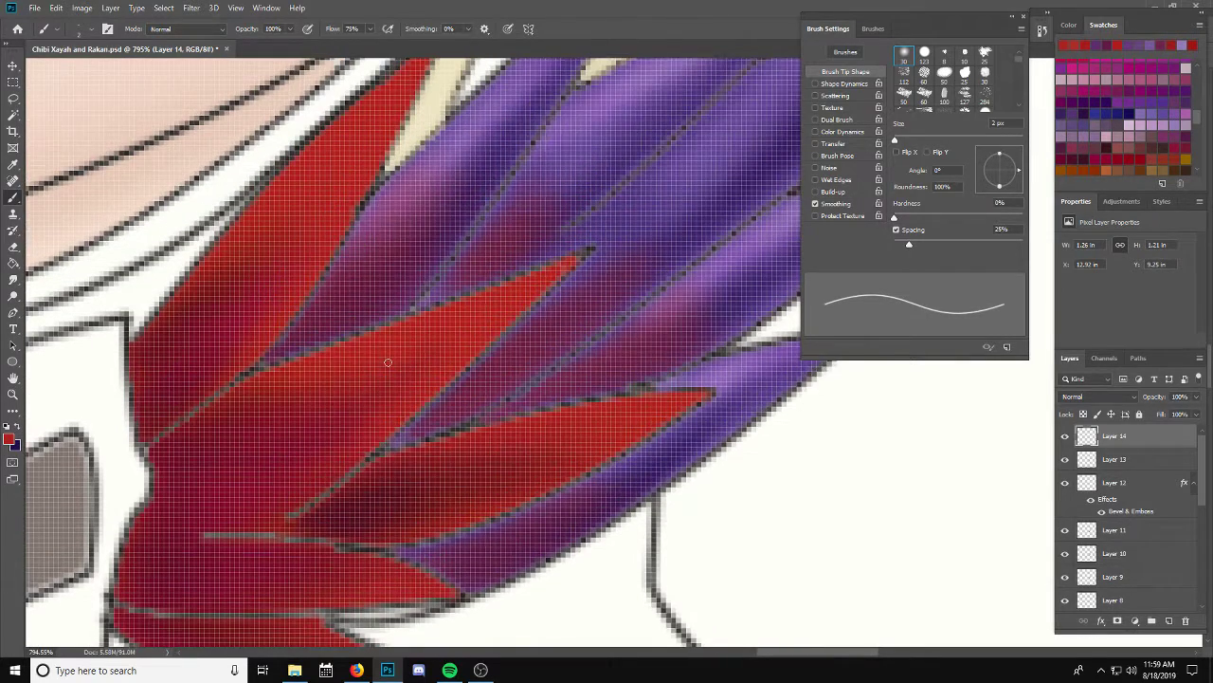
{"action": "scroll", "coordinate": [389, 555], "scroll_direction": "up", "scroll_amount": 3}
{"action": "left_click", "coordinate": [429, 161]}
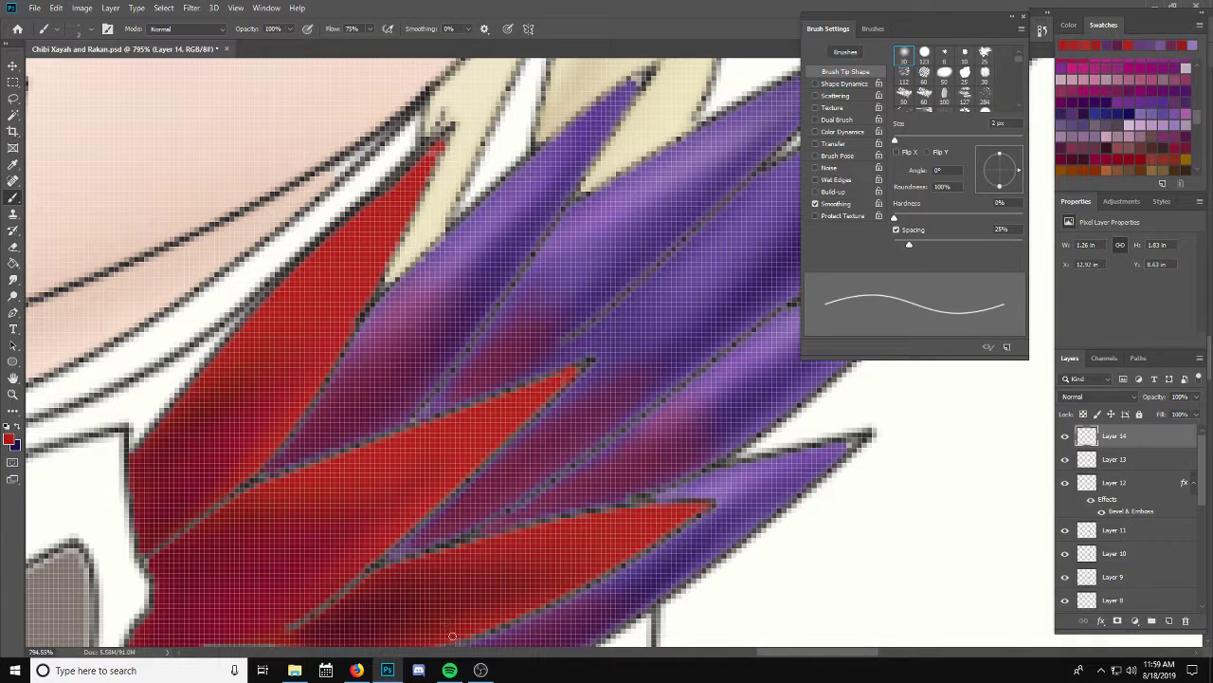
{"action": "scroll", "coordinate": [787, 653], "scroll_direction": "right", "scroll_amount": 5}
{"action": "scroll", "coordinate": [787, 652], "scroll_direction": "right", "scroll_amount": 2}
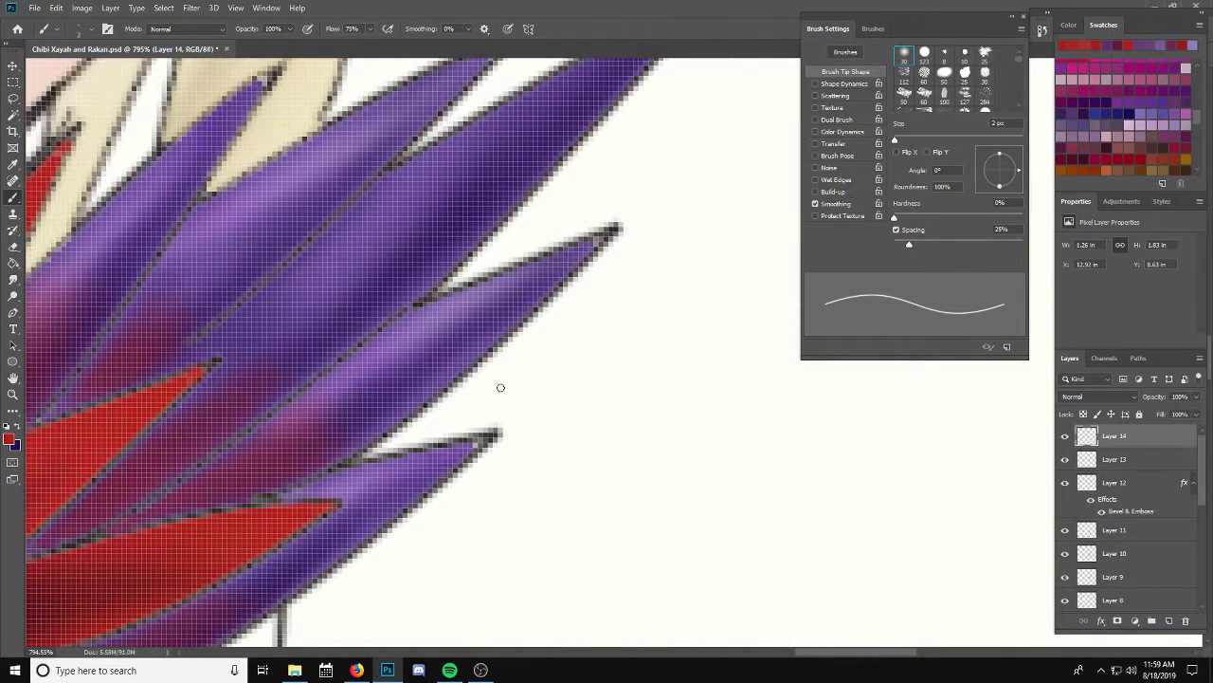
Step: Sample purple and fill the unfilled upper feather tips with it
{"action": "left_click", "coordinate": [471, 448], "text": "alt"}
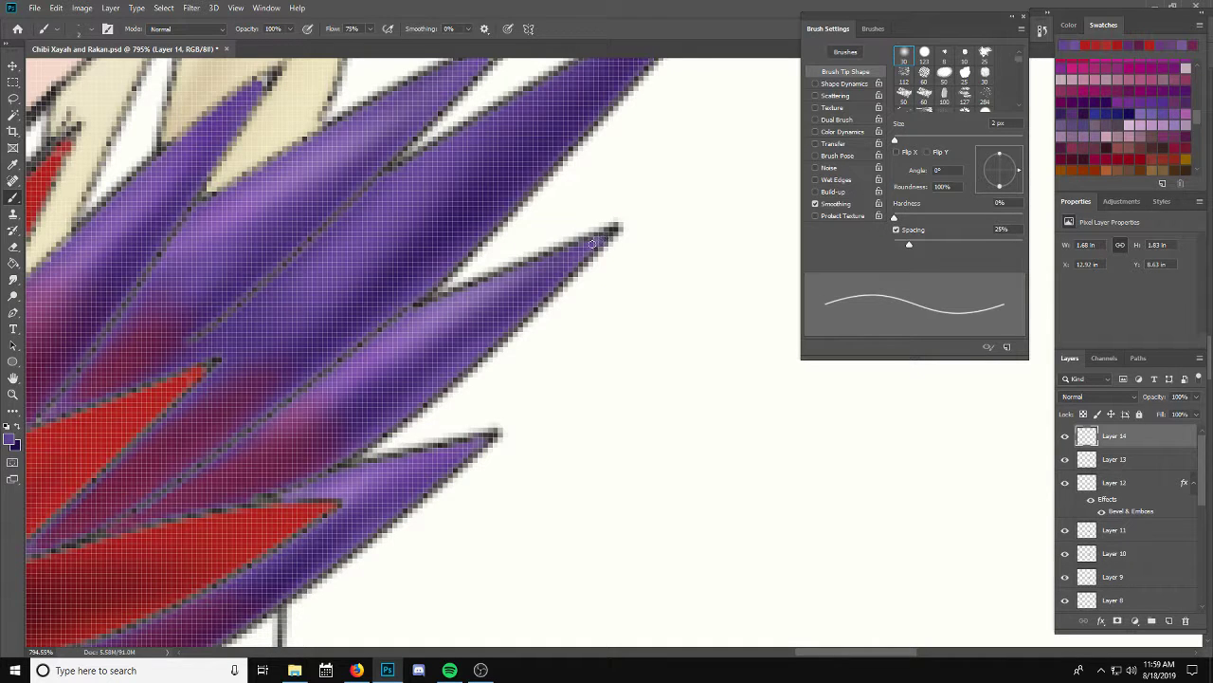
{"action": "scroll", "coordinate": [606, 261], "scroll_direction": "up", "scroll_amount": 1}
{"action": "scroll", "coordinate": [605, 262], "scroll_direction": "up", "scroll_amount": 1}
{"action": "scroll", "coordinate": [617, 252], "scroll_direction": "up", "scroll_amount": 1}
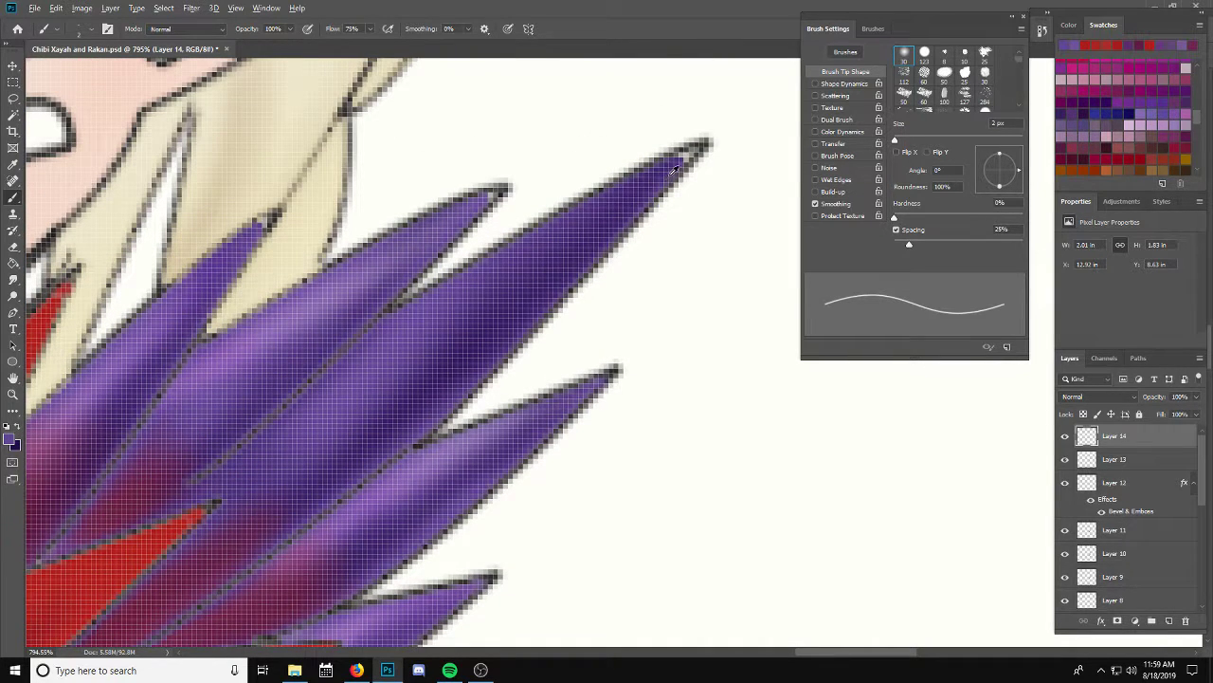
{"action": "left_click_drag", "start_coordinate": [683, 153], "coordinate": [700, 145]}
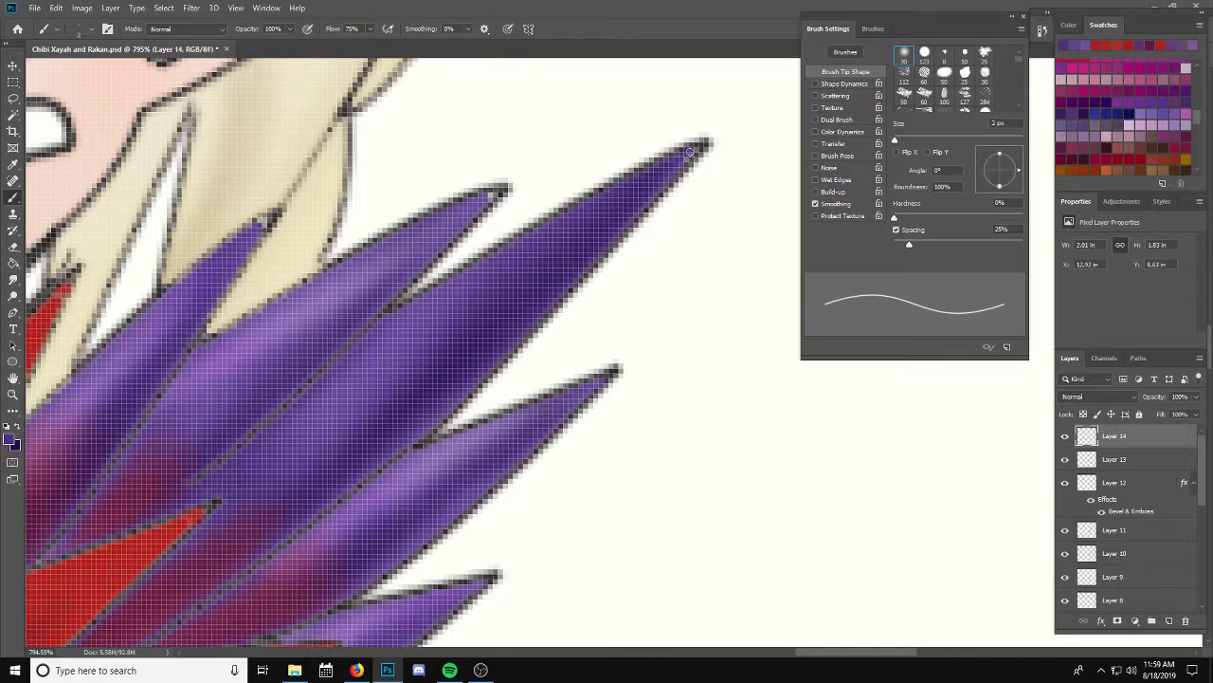
{"action": "left_click_drag", "start_coordinate": [481, 197], "coordinate": [498, 190]}
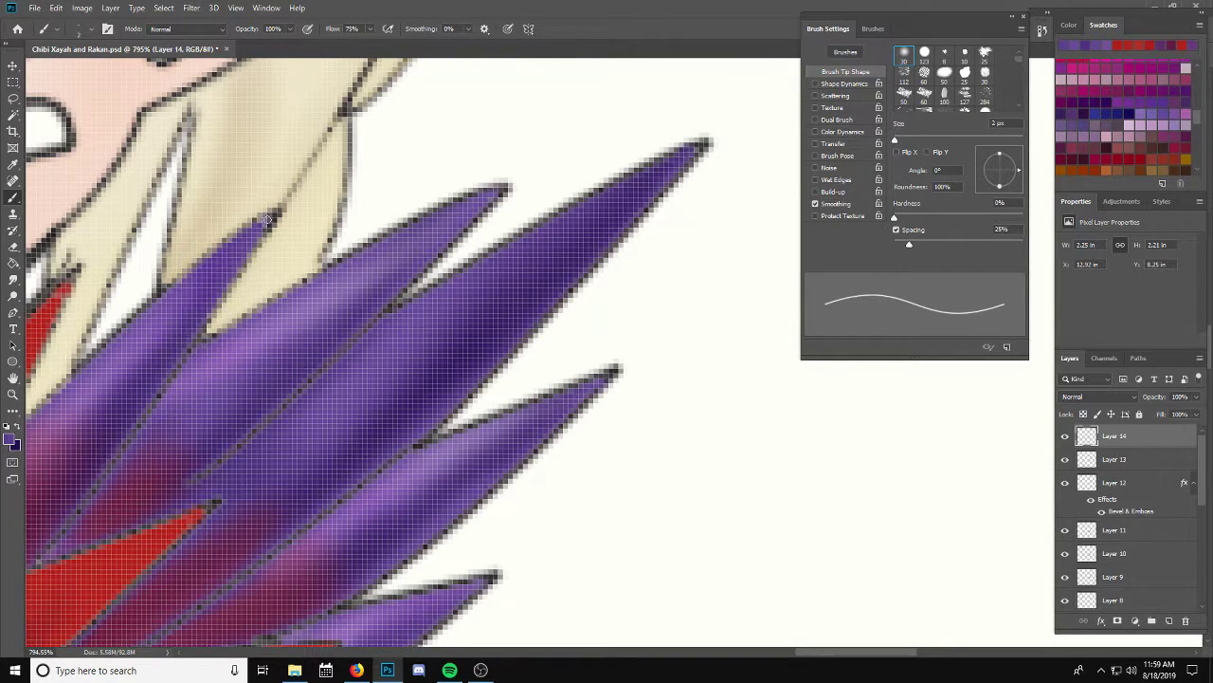
{"action": "scroll", "coordinate": [285, 322], "scroll_direction": "down", "scroll_amount": 4}
{"action": "scroll", "coordinate": [298, 421], "scroll_direction": "down", "scroll_amount": 4}
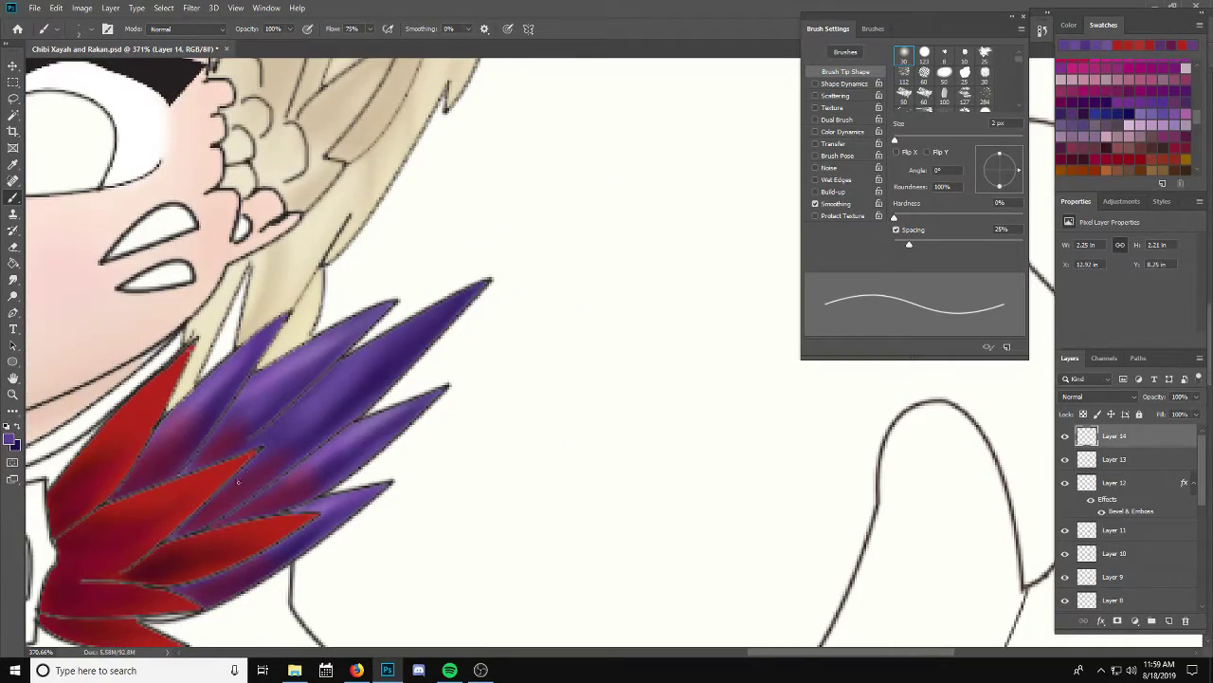
{"action": "scroll", "coordinate": [194, 466], "scroll_direction": "up", "scroll_amount": 2}
{"action": "scroll", "coordinate": [181, 531], "scroll_direction": "up", "scroll_amount": 2}
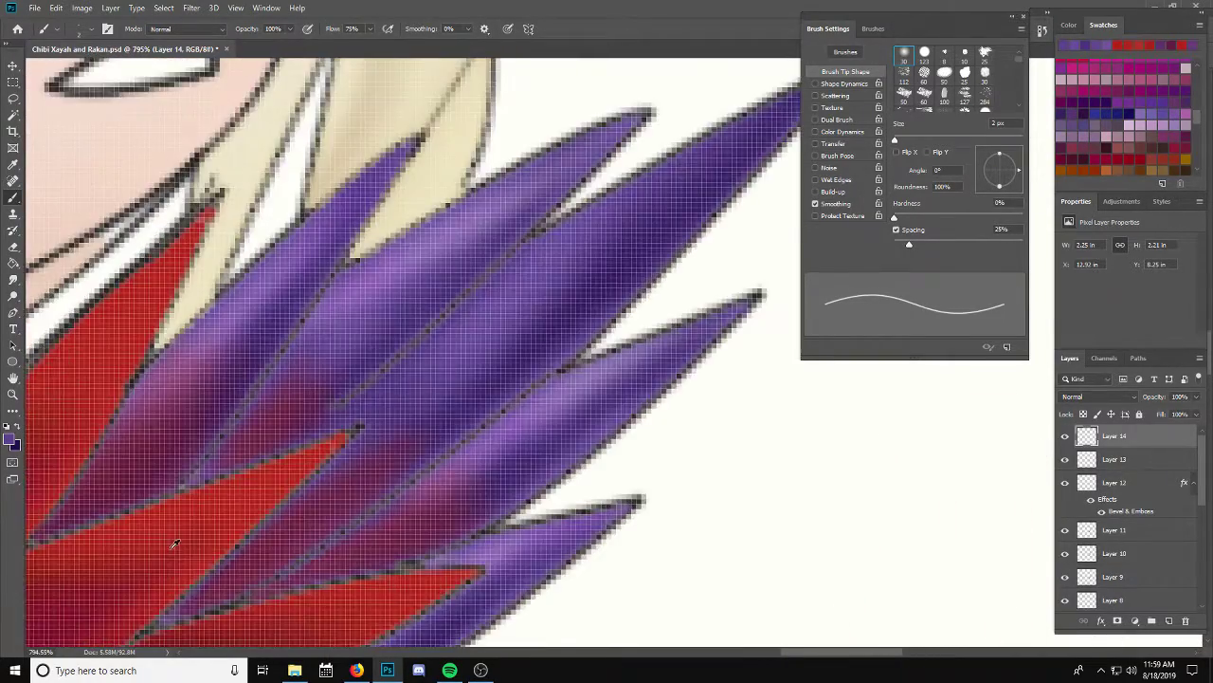
{"action": "scroll", "coordinate": [180, 525], "scroll_direction": "up", "scroll_amount": 2}
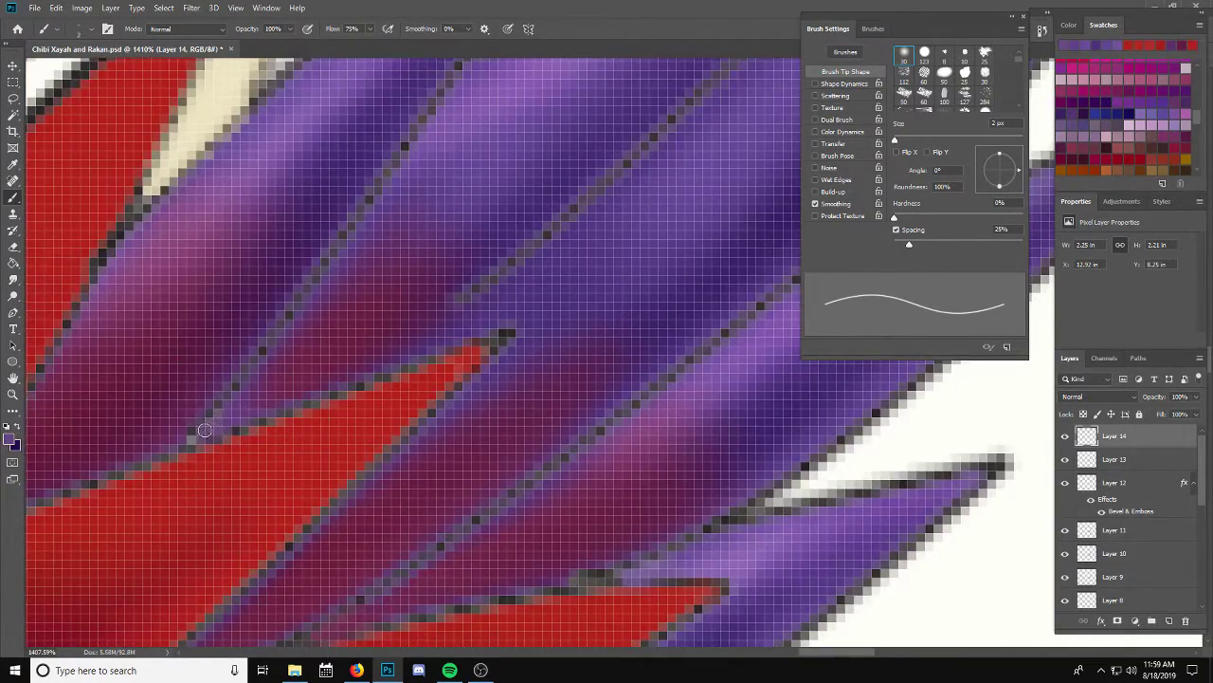
{"action": "scroll", "coordinate": [180, 506], "scroll_direction": "down", "scroll_amount": 3}
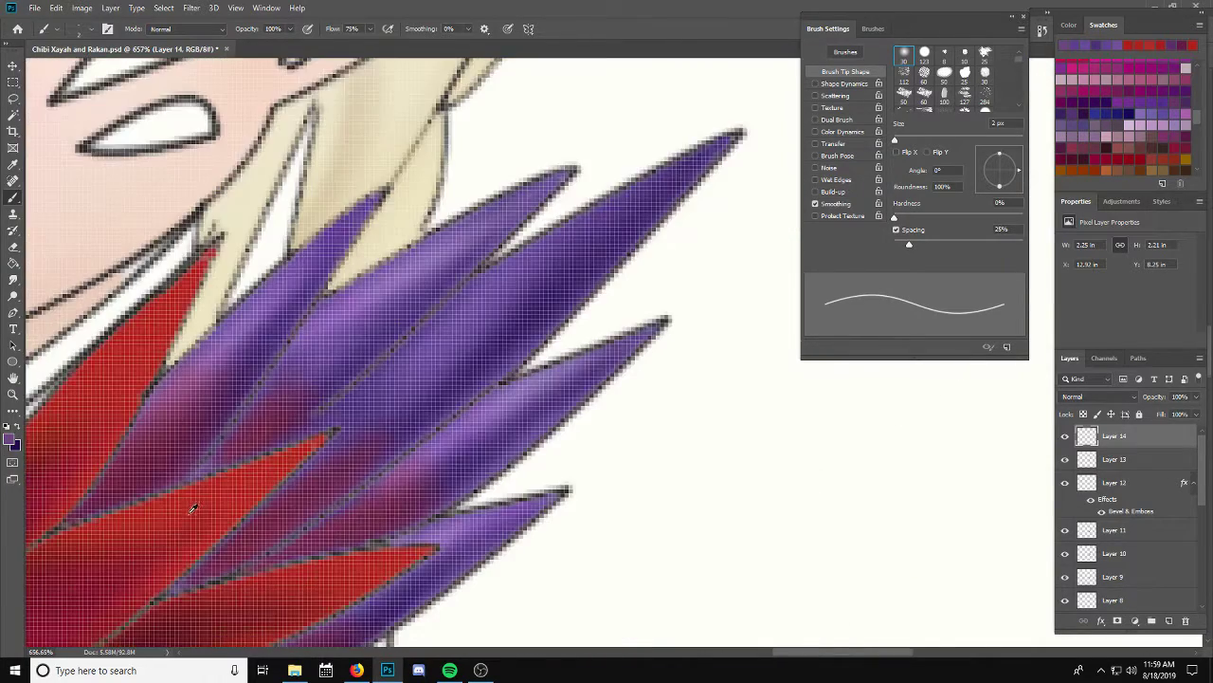
{"action": "scroll", "coordinate": [190, 517], "scroll_direction": "down", "scroll_amount": 2}
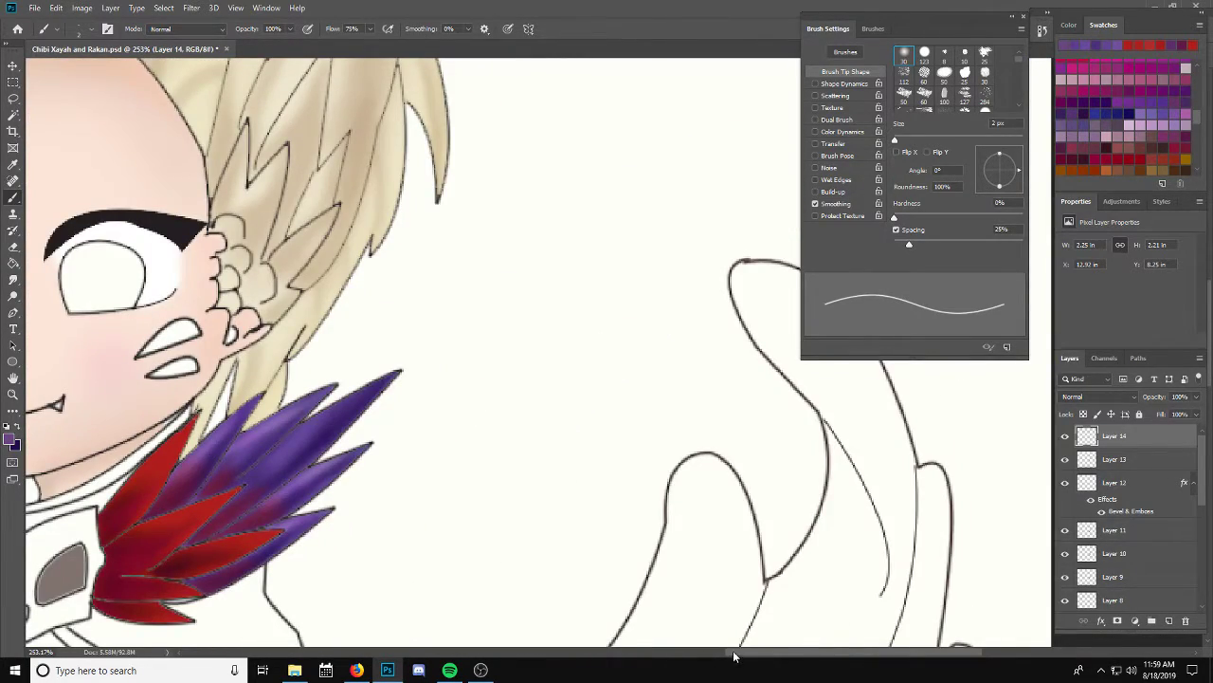
Step: Zoom in, brush purple over the grey strip on the lower feather edge, then zoom out
{"action": "left_click_drag", "start_coordinate": [733, 654], "coordinate": [663, 655]}
{"action": "scroll", "coordinate": [467, 548], "scroll_direction": "up", "scroll_amount": 1}
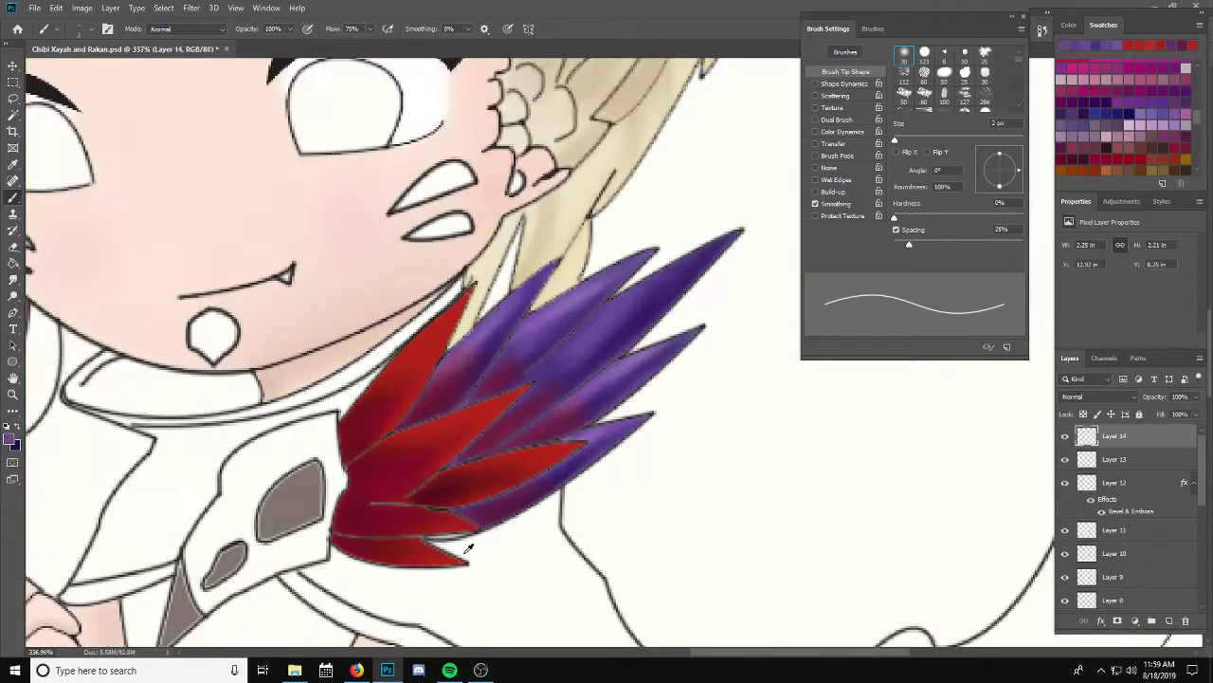
{"action": "scroll", "coordinate": [467, 548], "scroll_direction": "up", "scroll_amount": 2}
{"action": "scroll", "coordinate": [468, 548], "scroll_direction": "up", "scroll_amount": 2}
{"action": "scroll", "coordinate": [467, 548], "scroll_direction": "up", "scroll_amount": 1}
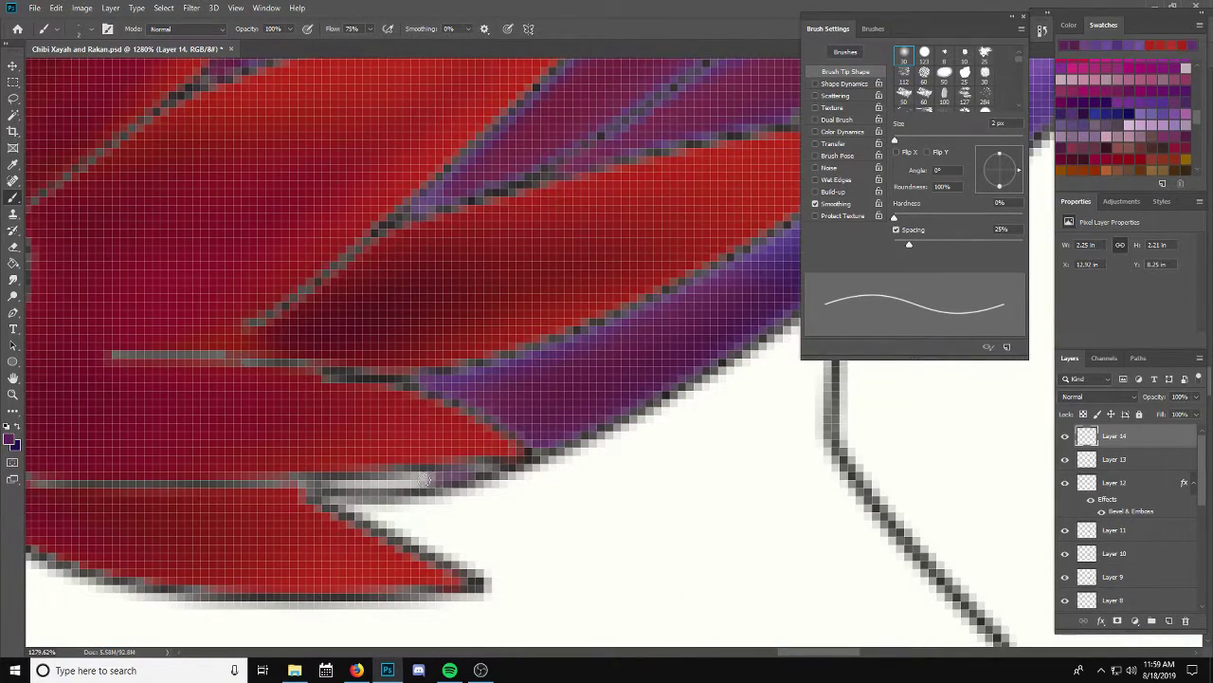
{"action": "mouse_move", "coordinate": [425, 480]}
{"action": "left_mouse_down"}
{"action": "mouse_move", "coordinate": [450, 474]}
{"action": "mouse_move", "coordinate": [351, 485]}
{"action": "mouse_move", "coordinate": [484, 464]}
{"action": "left_mouse_up"}
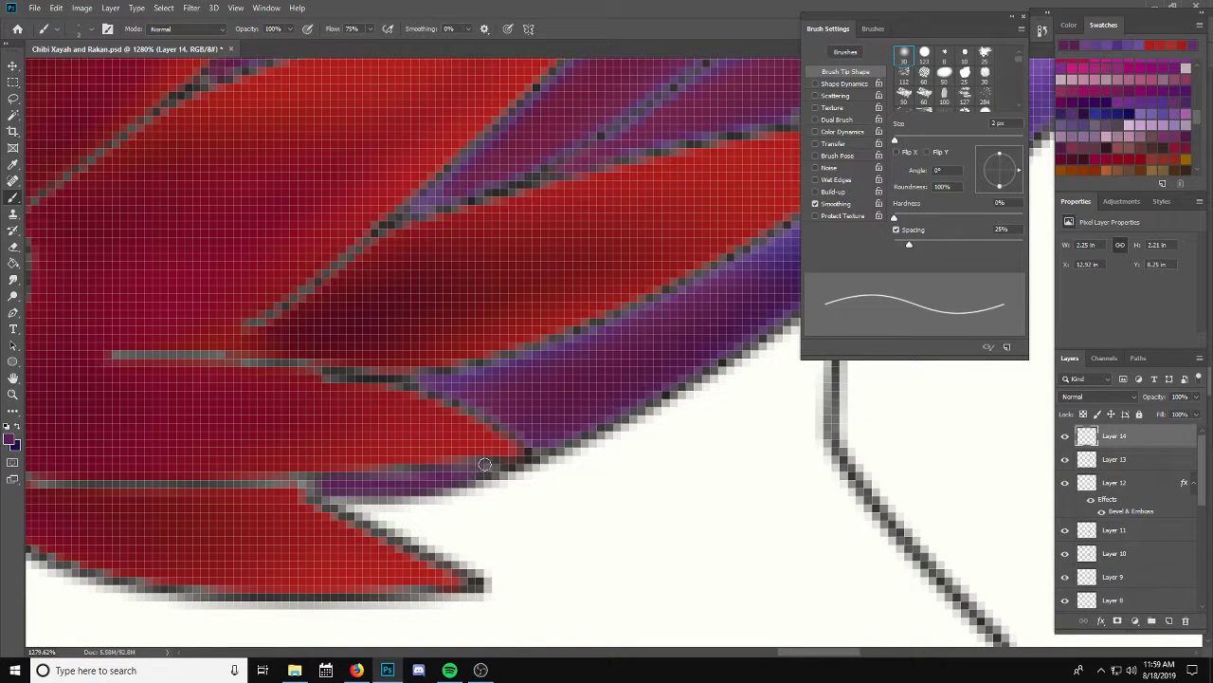
{"action": "scroll", "coordinate": [379, 531], "scroll_direction": "down", "scroll_amount": 2}
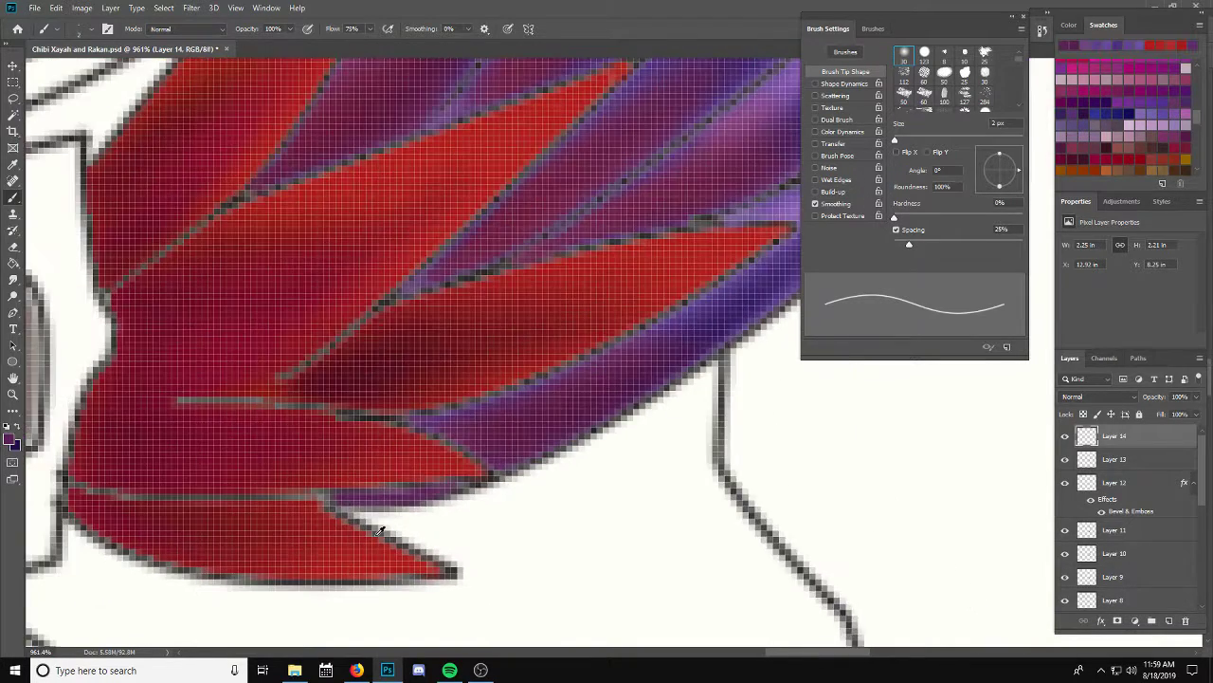
{"action": "scroll", "coordinate": [379, 531], "scroll_direction": "down", "scroll_amount": 4}
{"action": "scroll", "coordinate": [378, 534], "scroll_direction": "down", "scroll_amount": 2}
{"action": "scroll", "coordinate": [376, 537], "scroll_direction": "down", "scroll_amount": 2}
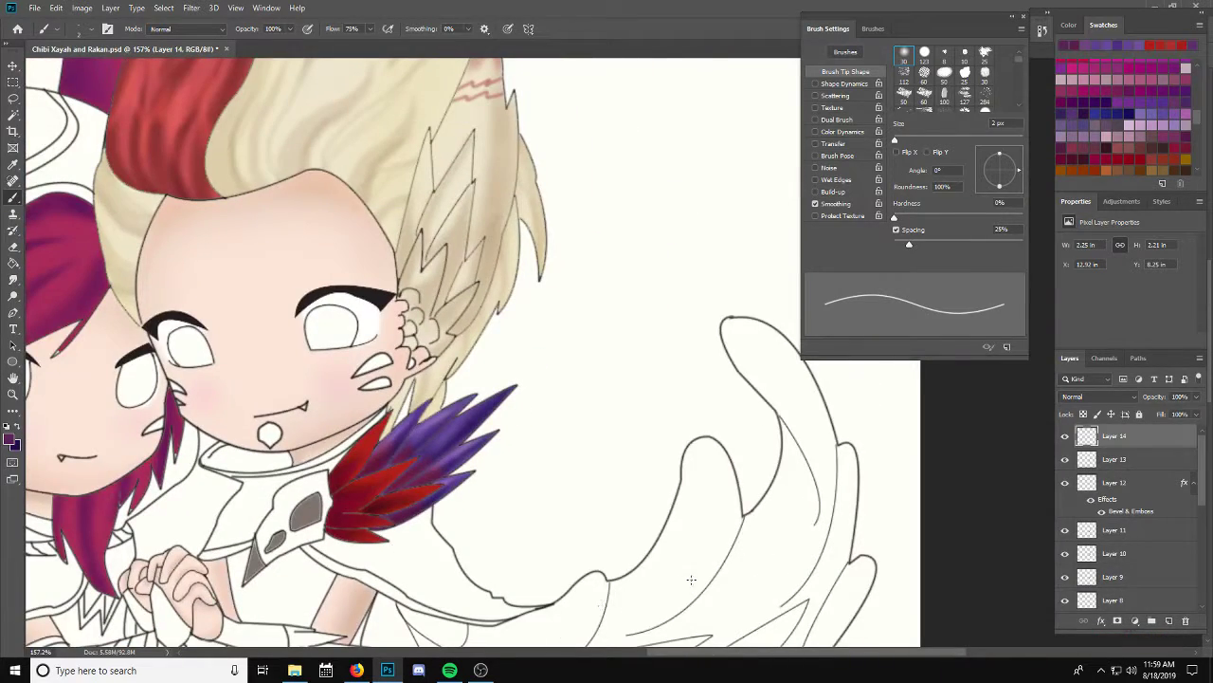
{"action": "left_click_drag", "start_coordinate": [658, 653], "coordinate": [607, 654]}
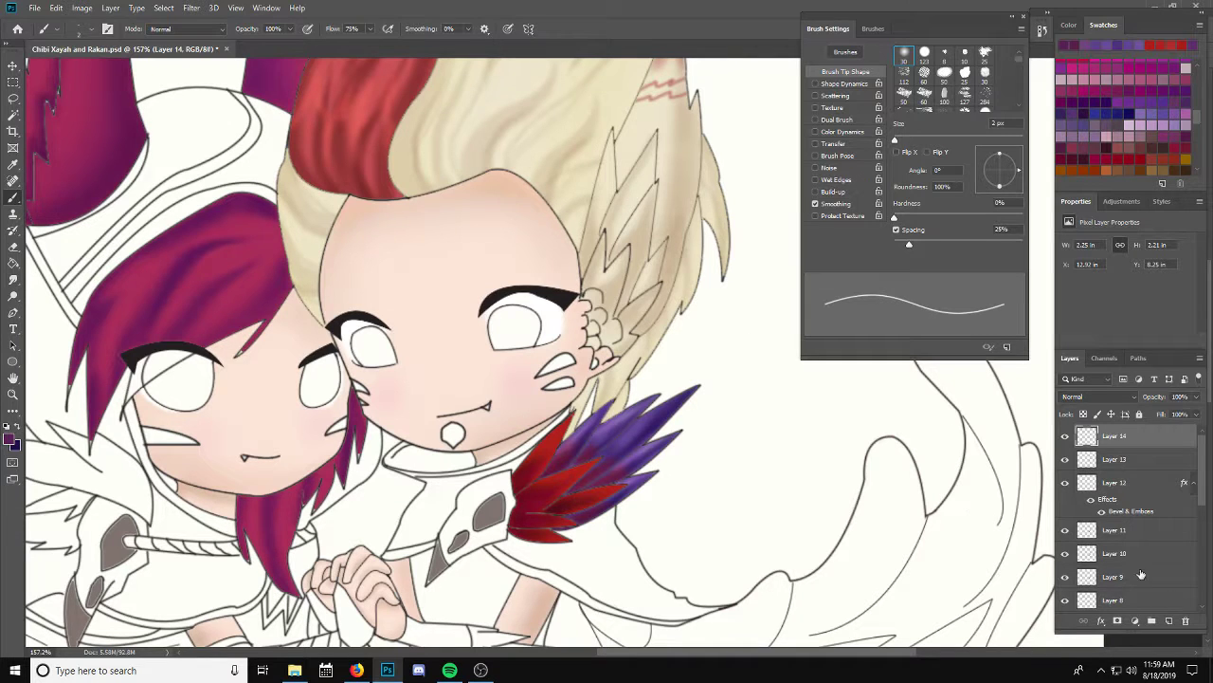
{"action": "scroll", "coordinate": [1137, 575], "scroll_direction": "down", "scroll_amount": 5}
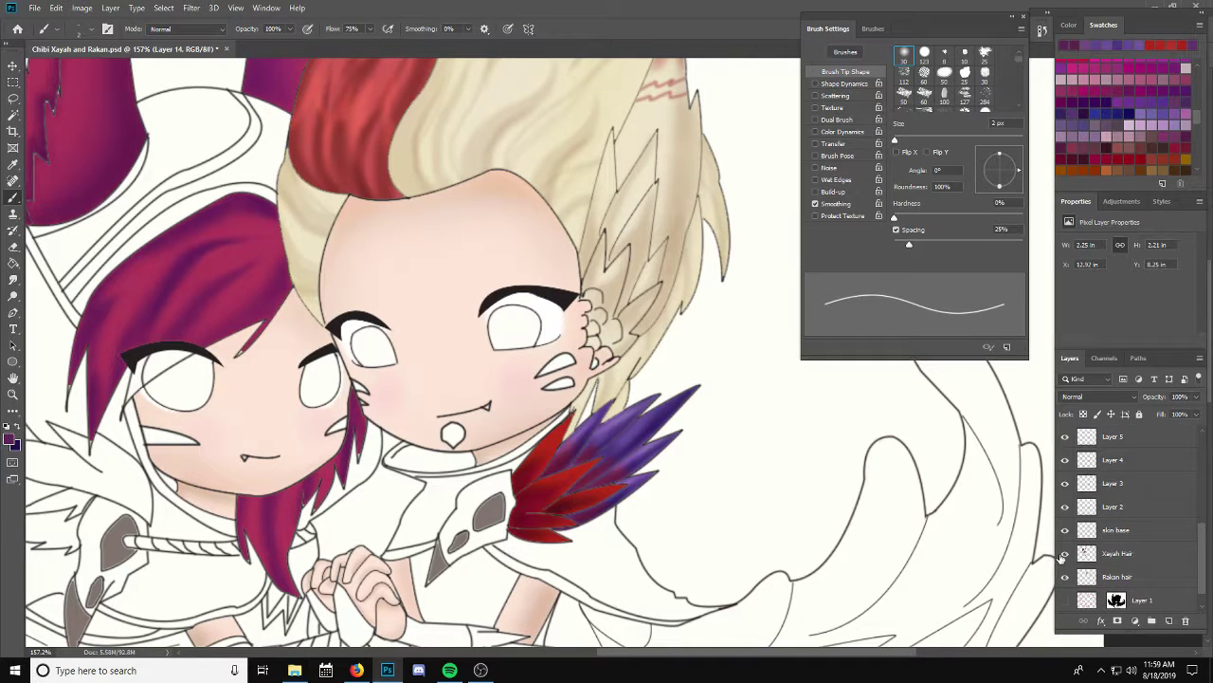
Step: Hide the skin, hair and Background layers and Merge Visible the feather layers into Layer 2
{"action": "left_click", "coordinate": [1064, 530]}
{"action": "left_click", "coordinate": [1064, 553]}
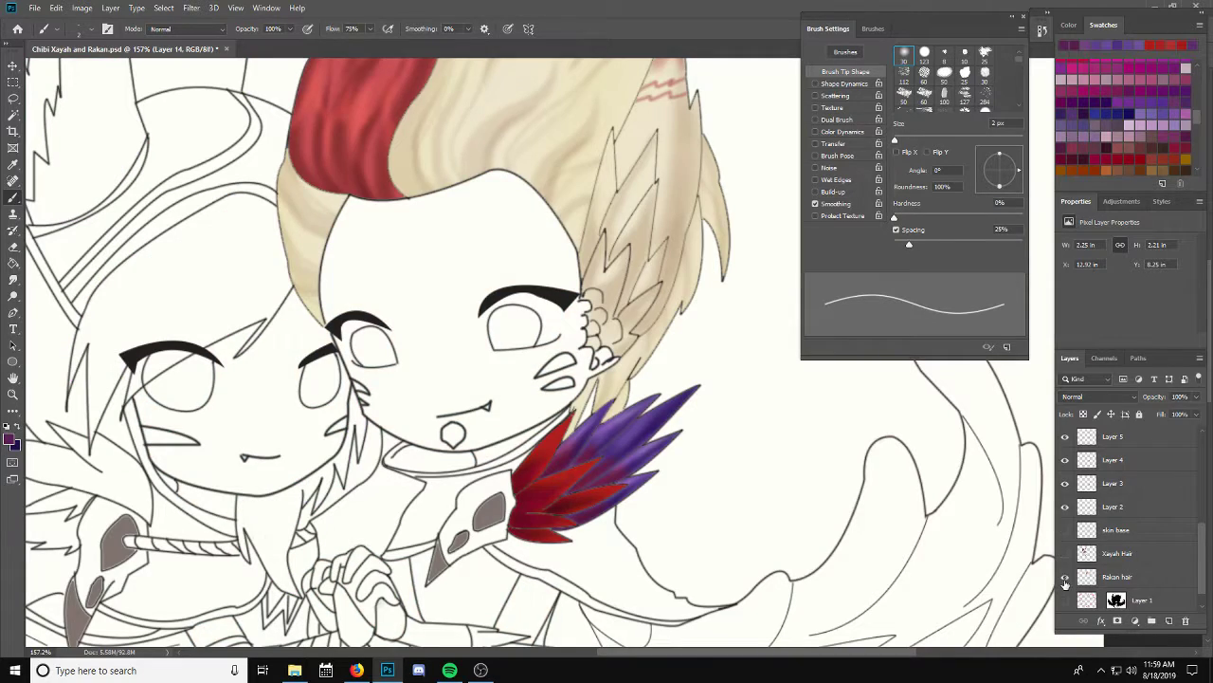
{"action": "left_click", "coordinate": [1064, 576]}
{"action": "scroll", "coordinate": [1065, 590], "scroll_direction": "down", "scroll_amount": 1}
{"action": "left_click", "coordinate": [1064, 600]}
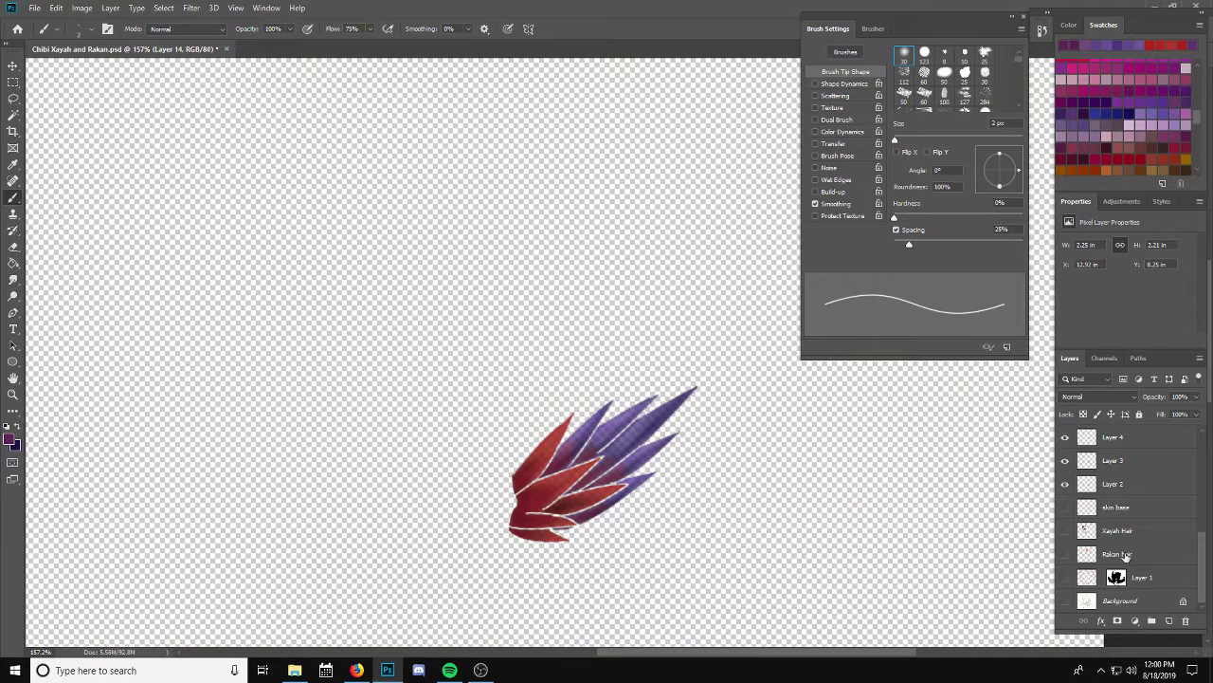
{"action": "left_click", "coordinate": [1122, 485]}
{"action": "right_click", "coordinate": [1122, 485]}
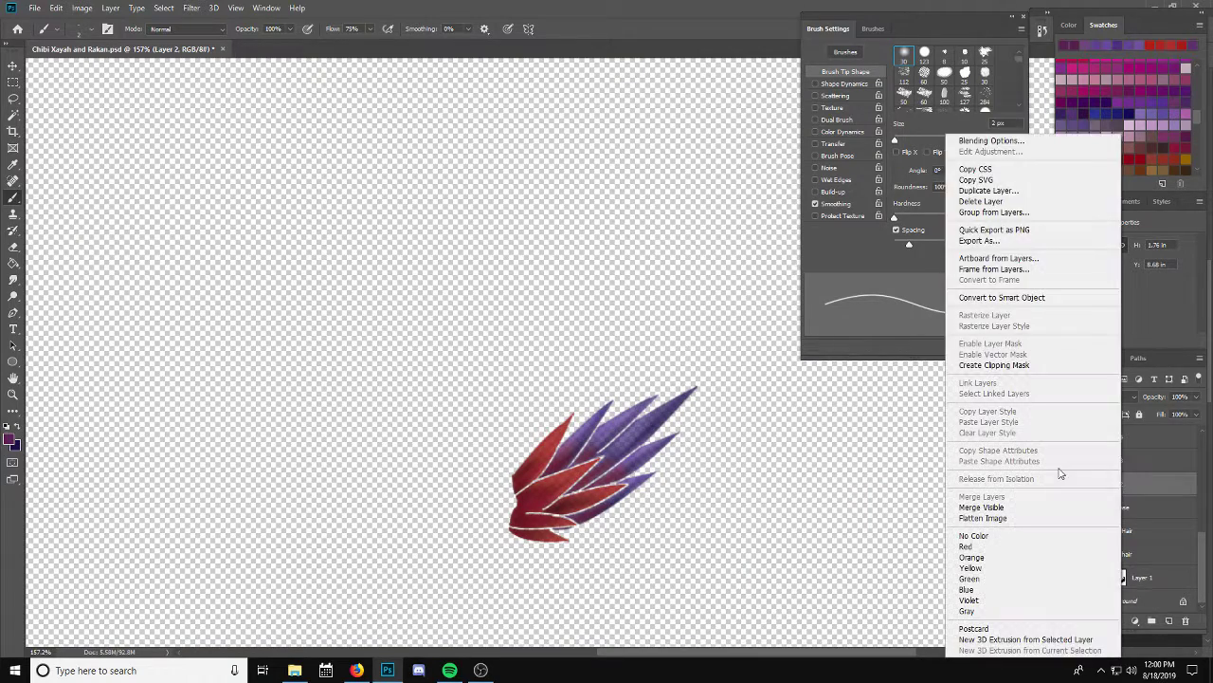
{"action": "left_click", "coordinate": [1003, 510]}
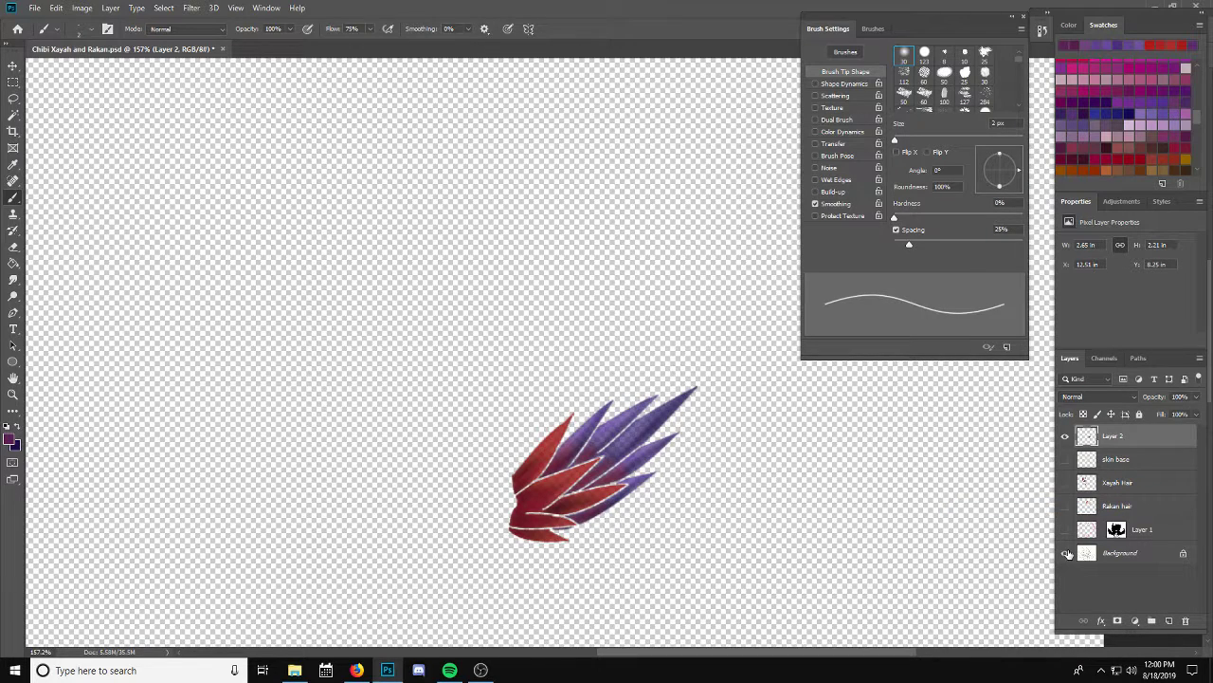
Step: Re-show the hair and skin layers, hide Layer 1, and rename Layer 2 'Rakan Feather'
{"action": "left_click_drag", "start_coordinate": [1065, 553], "coordinate": [1068, 495]}
{"action": "left_click", "coordinate": [1065, 459]}
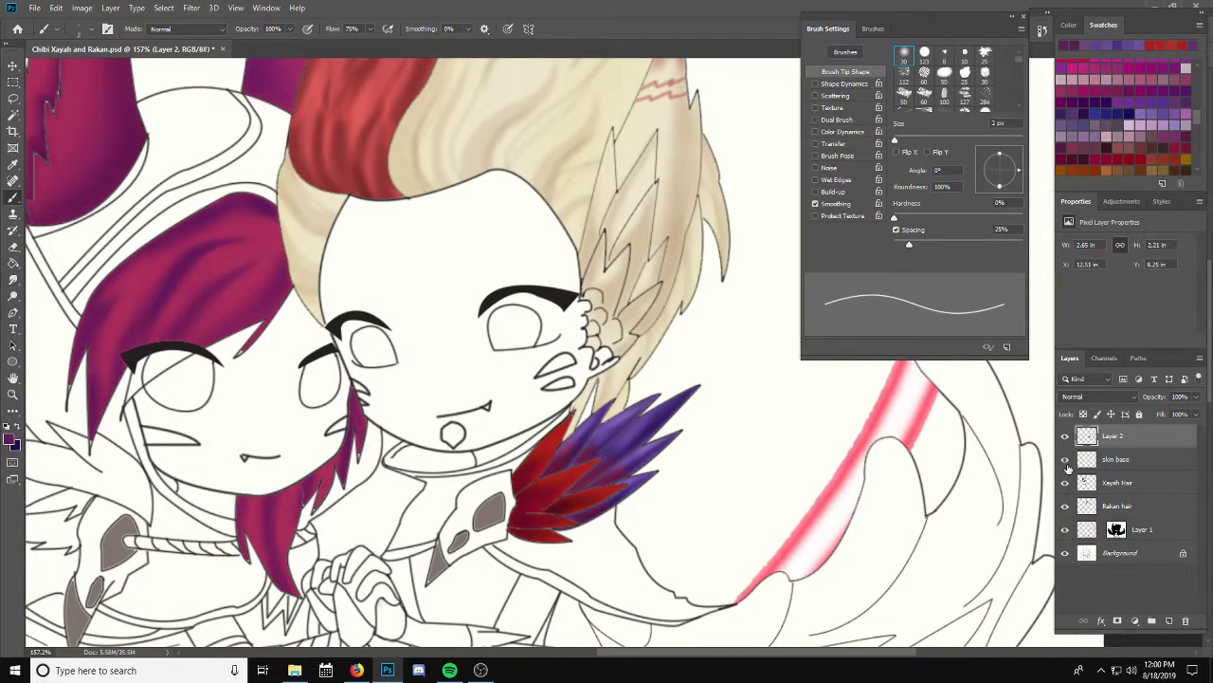
{"action": "left_click", "coordinate": [1065, 529]}
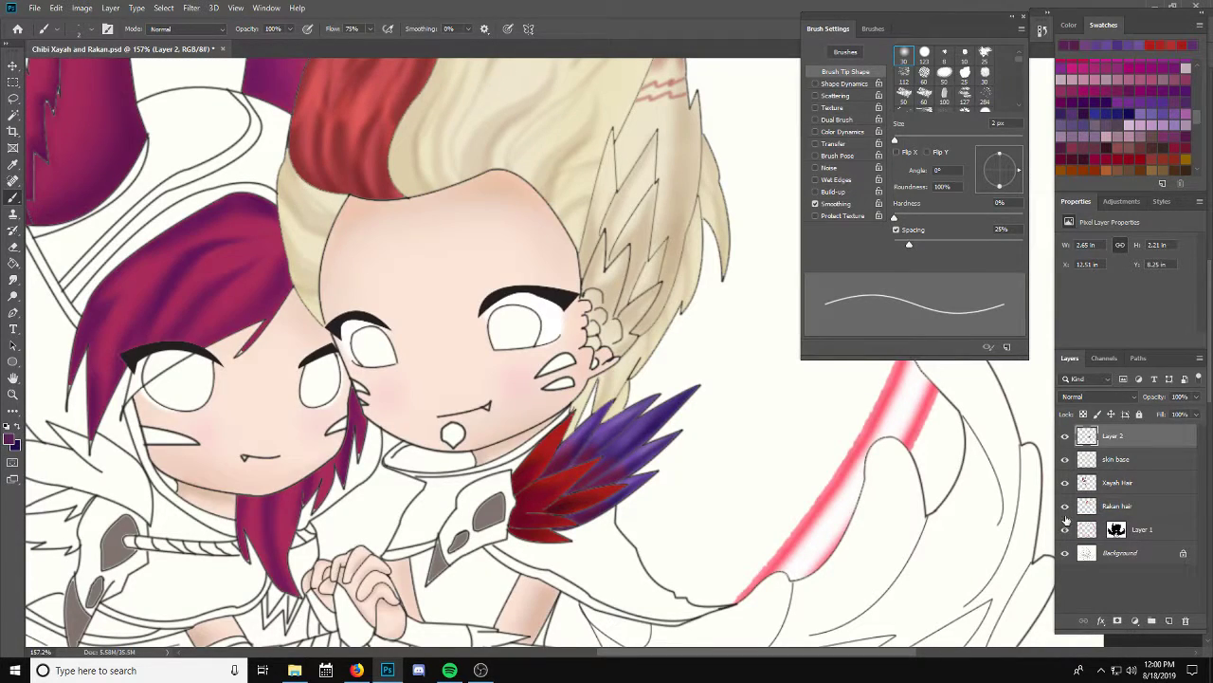
{"action": "double_click", "coordinate": [1114, 437]}
{"action": "type", "text": "Rakan Feather"}
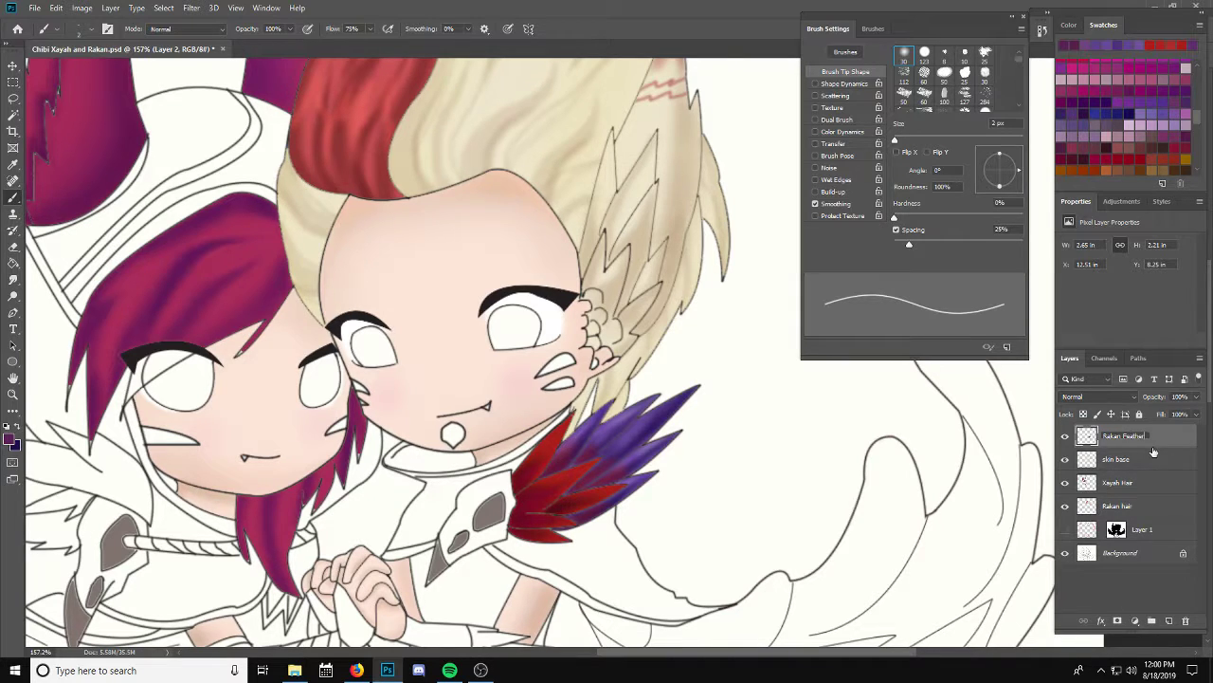
{"action": "key", "text": "Return"}
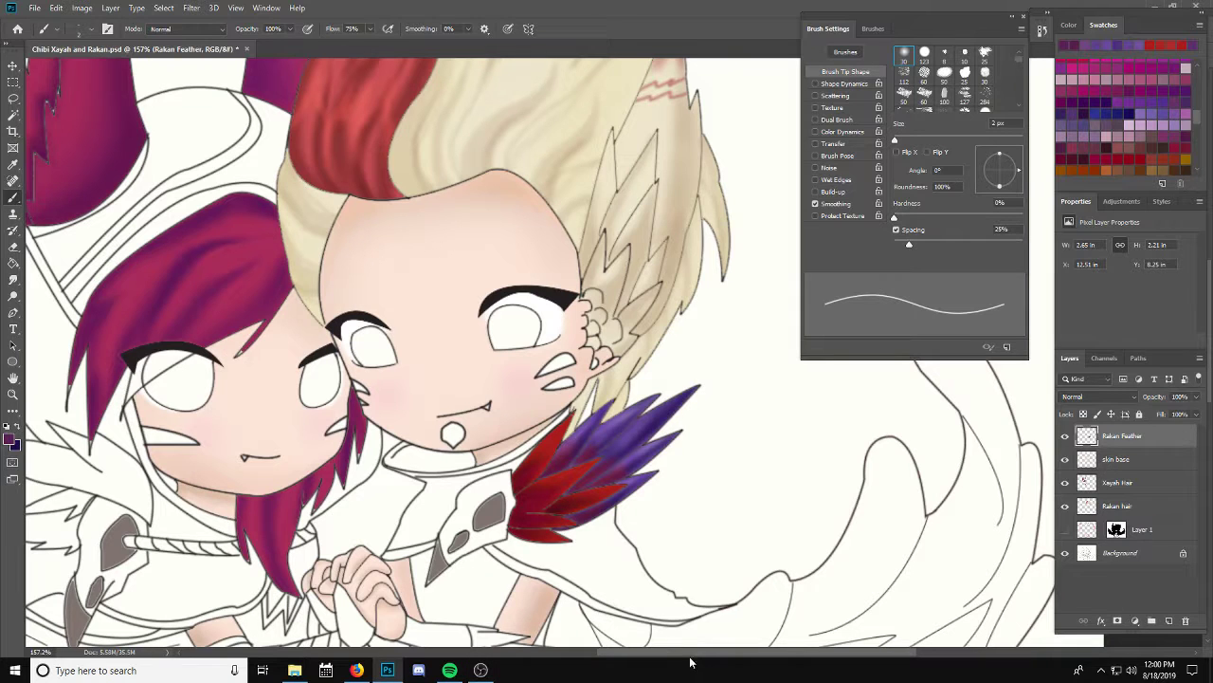
{"action": "scroll", "coordinate": [690, 663], "scroll_direction": "left", "scroll_amount": 3}
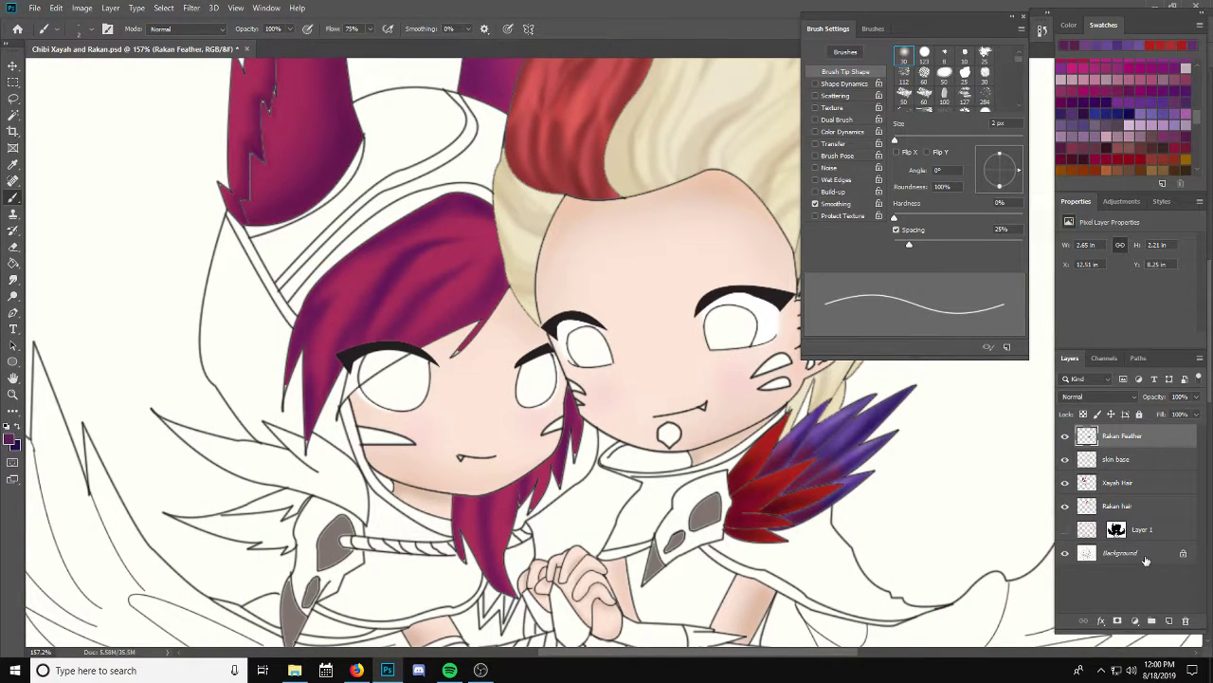
Step: Select the Background lineart layer and choose bright yellow as the foreground colour
{"action": "left_click", "coordinate": [1138, 555]}
{"action": "left_click", "coordinate": [13, 115]}
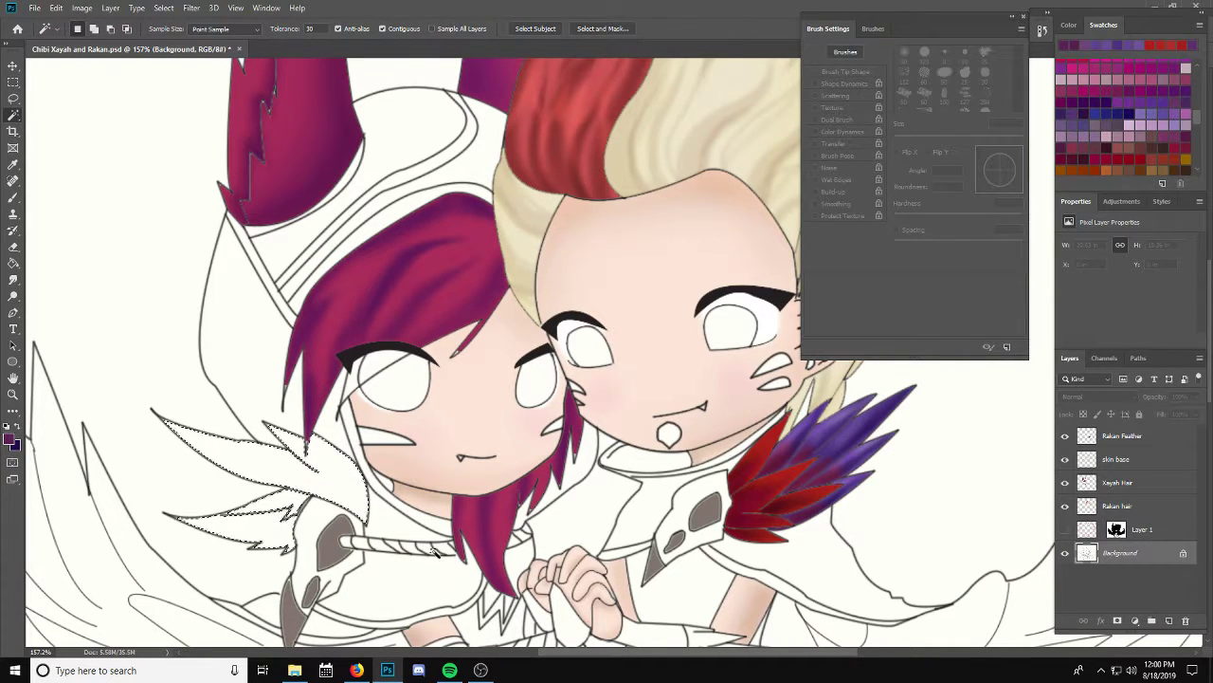
{"action": "left_click", "coordinate": [11, 440]}
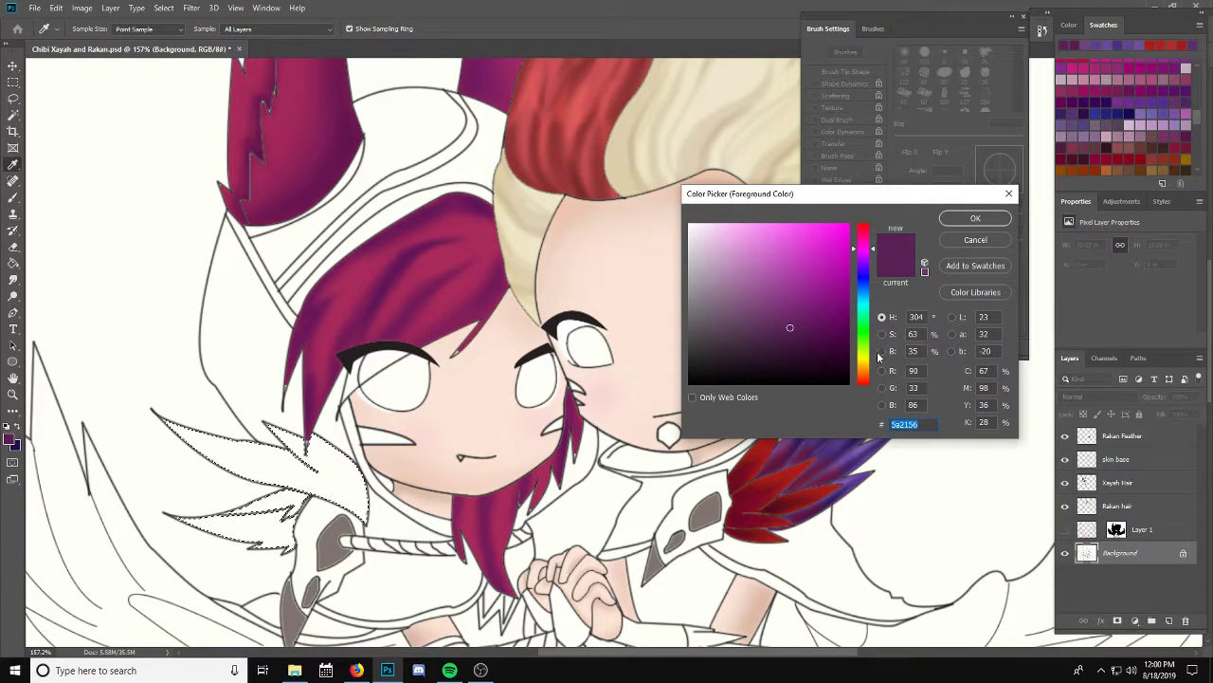
{"action": "left_click", "coordinate": [867, 363]}
{"action": "left_click_drag", "start_coordinate": [832, 250], "coordinate": [844, 240]}
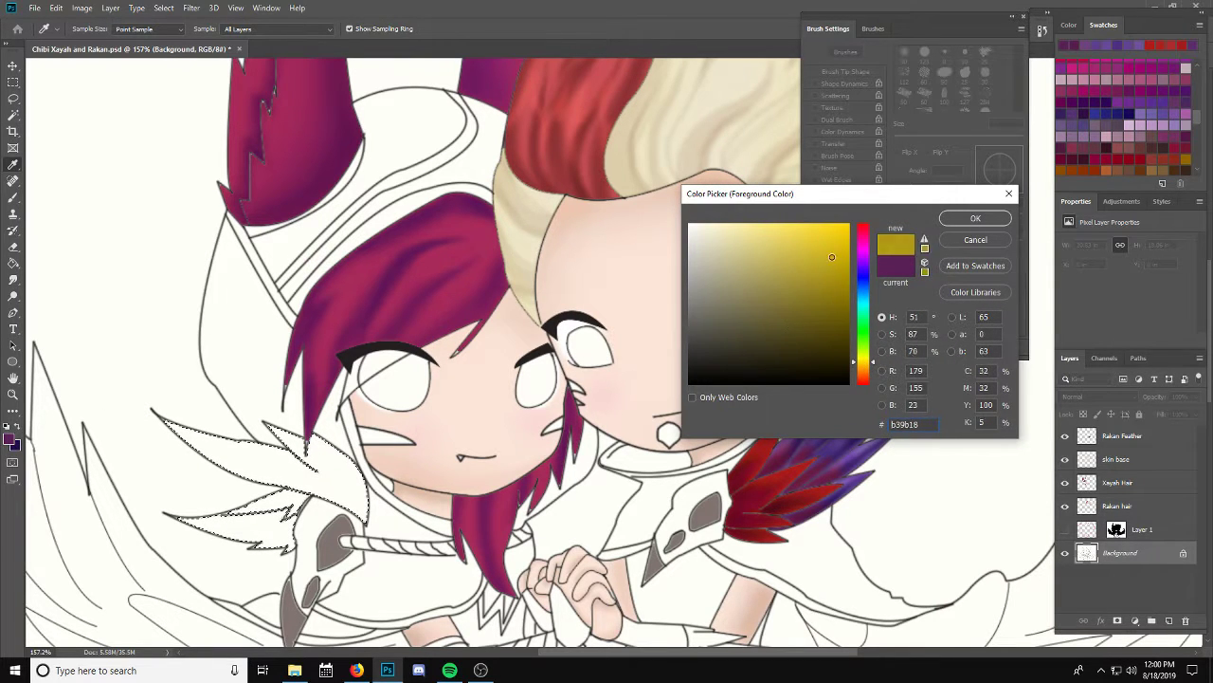
{"action": "left_click", "coordinate": [975, 218]}
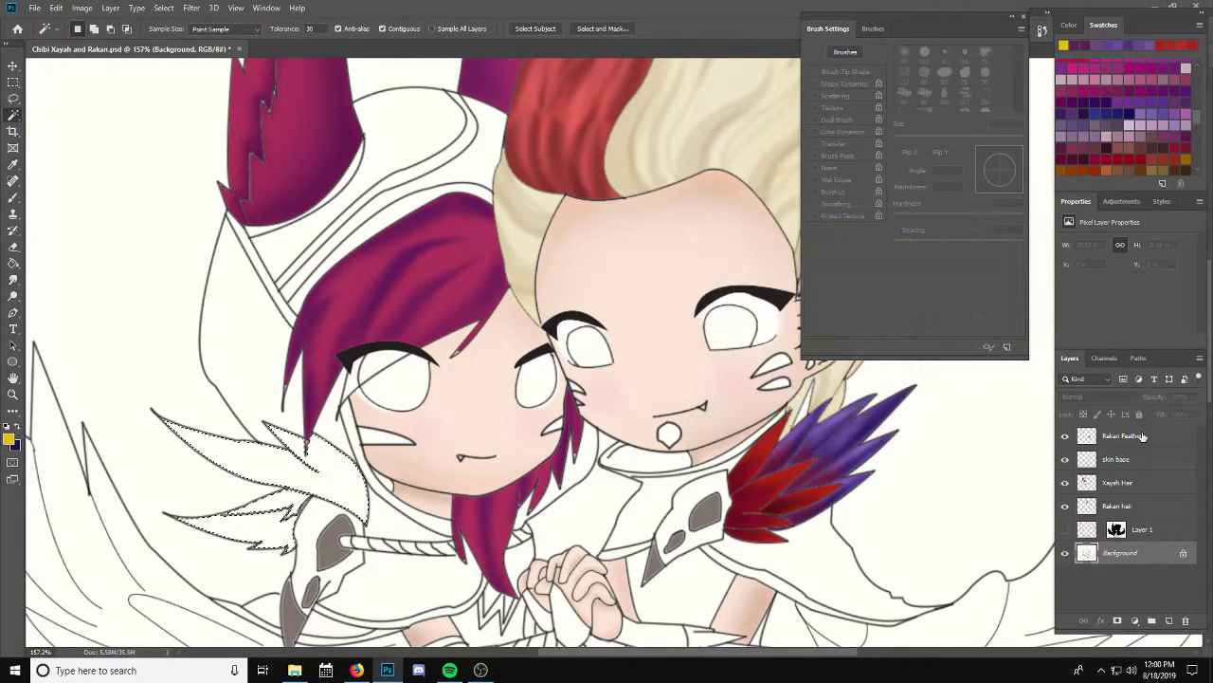
Step: Fill the feather yellow on new Layer 2, refill on Layer 3, and set Layer 3 to 75% opacity
{"action": "left_click", "coordinate": [1128, 435]}
{"action": "left_click", "coordinate": [1169, 620]}
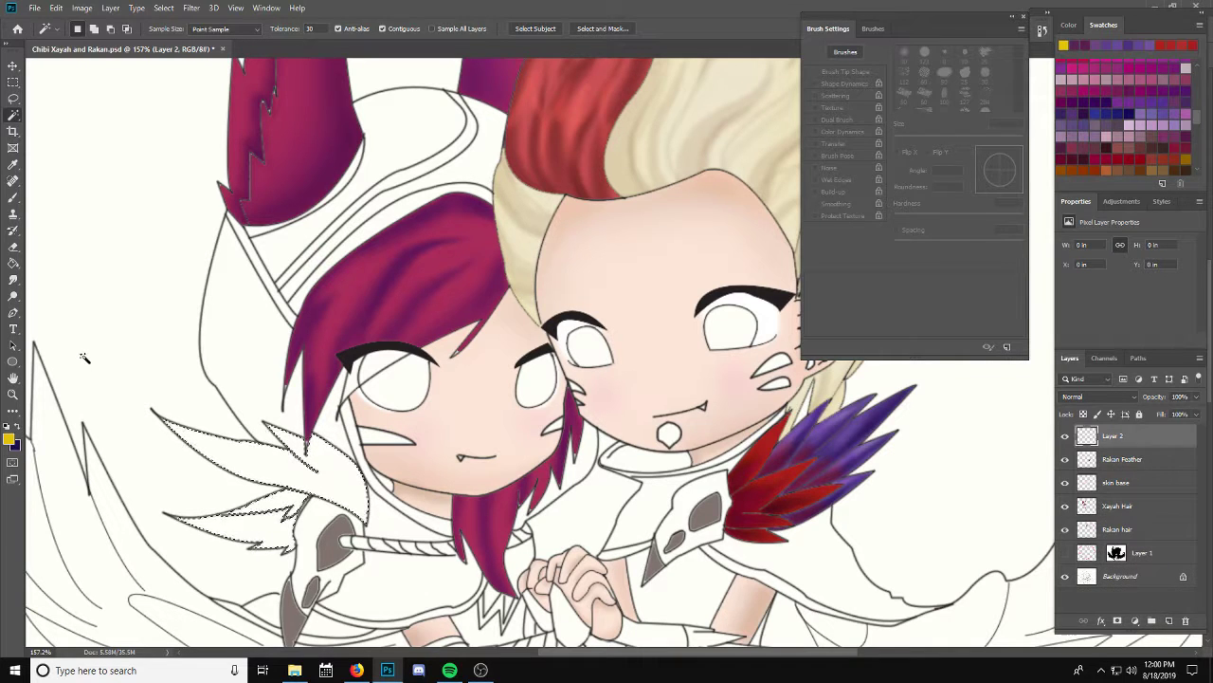
{"action": "left_click", "coordinate": [13, 266]}
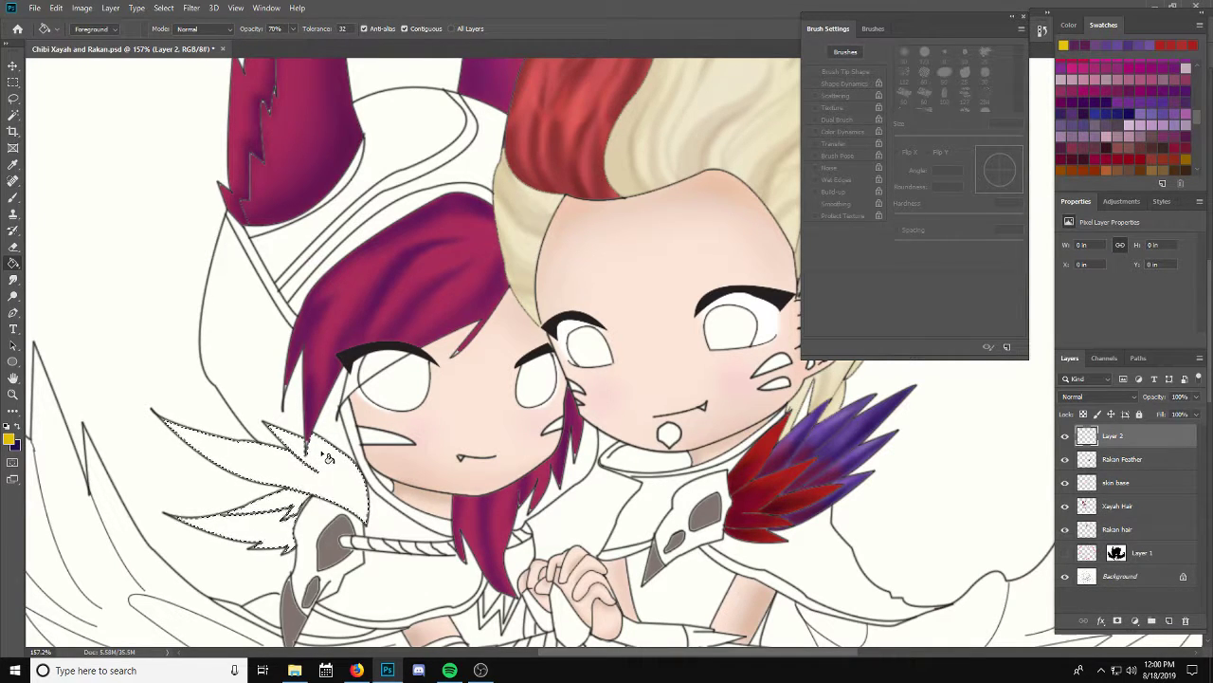
{"action": "left_click", "coordinate": [334, 480]}
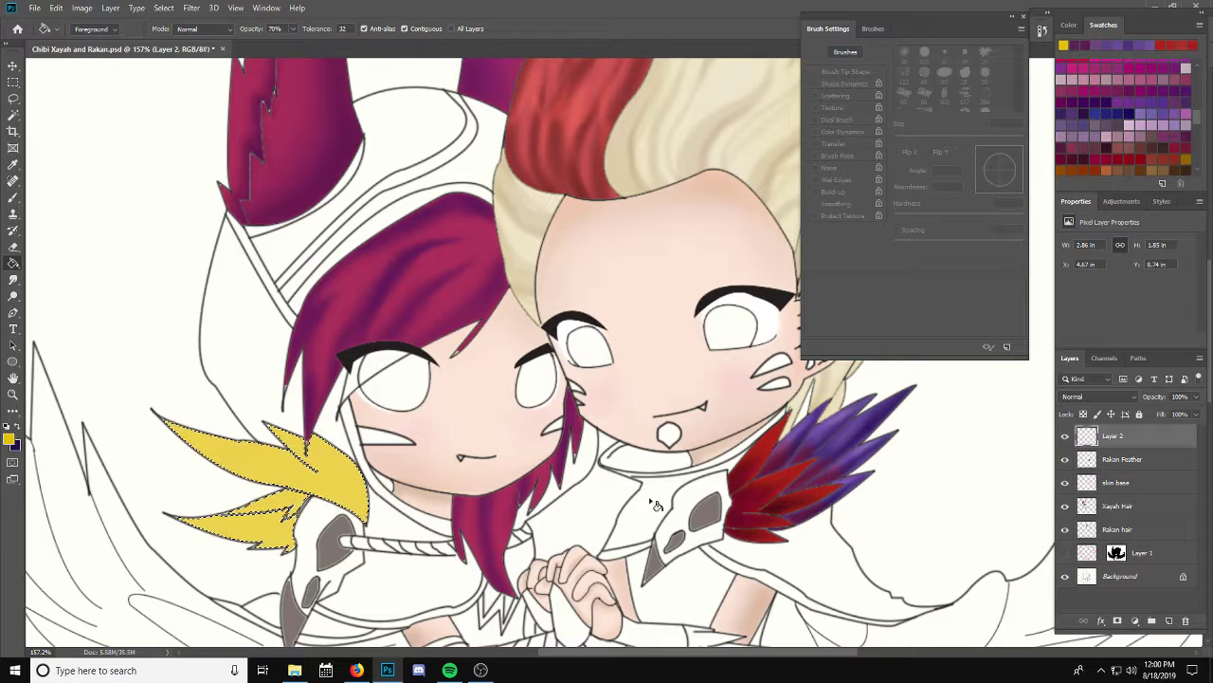
{"action": "left_click", "coordinate": [1169, 620]}
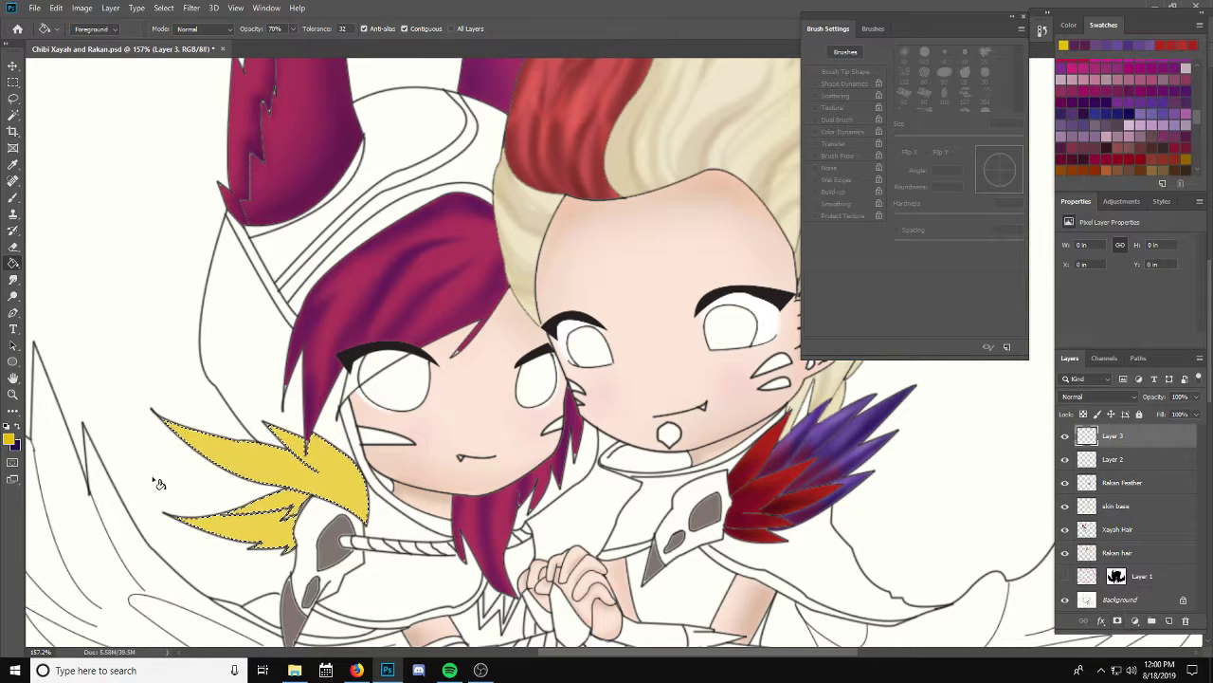
{"action": "left_click", "coordinate": [359, 483]}
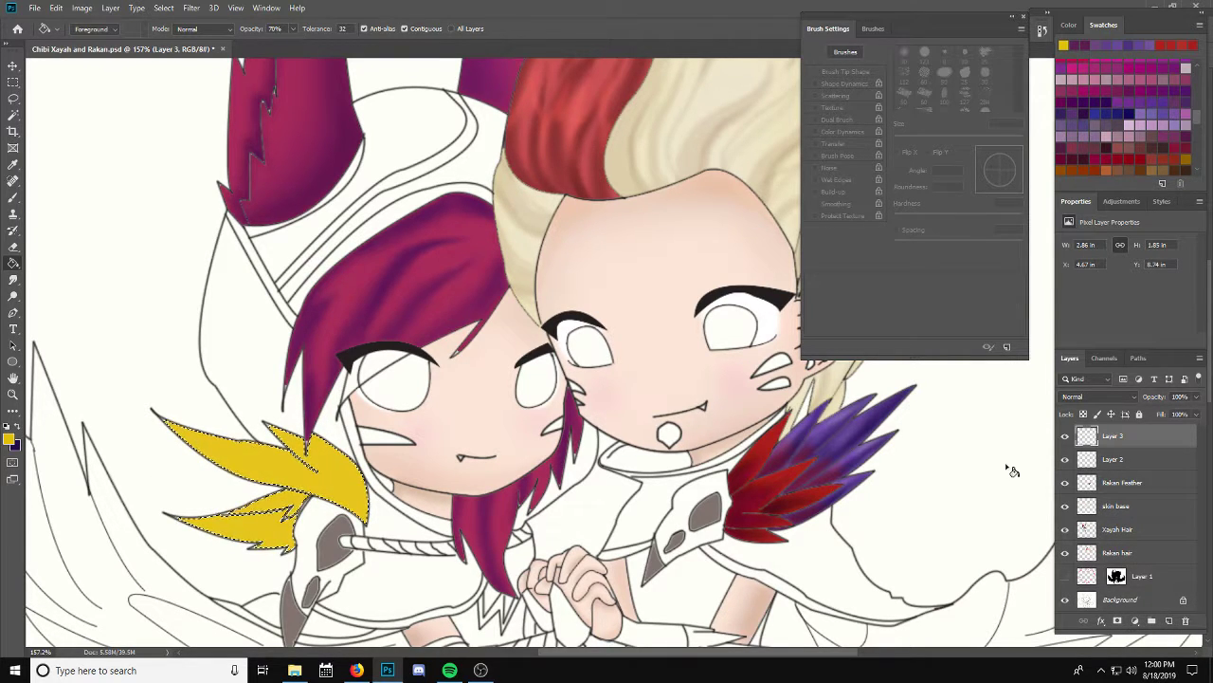
{"action": "left_click", "coordinate": [1200, 404]}
{"action": "left_click_drag", "start_coordinate": [1200, 413], "coordinate": [1183, 413]}
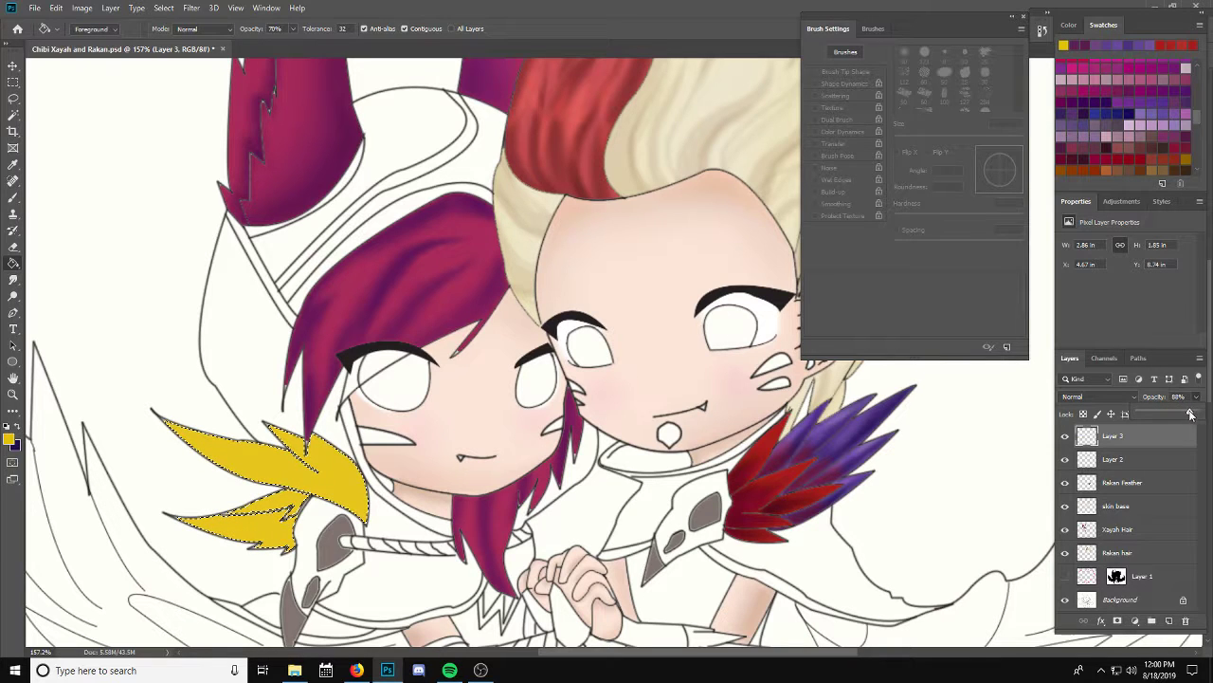
Step: Add a new layer and set the foreground colour to dark olive #75650b
{"action": "left_click", "coordinate": [1171, 621]}
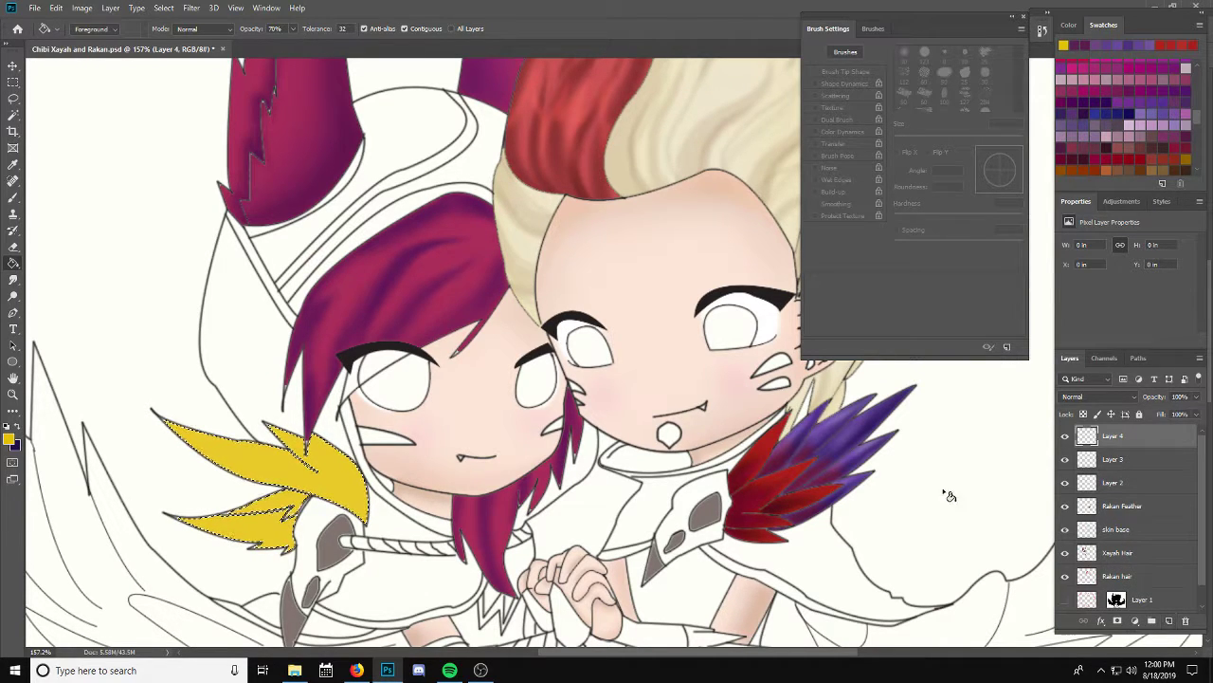
{"action": "left_click", "coordinate": [10, 438]}
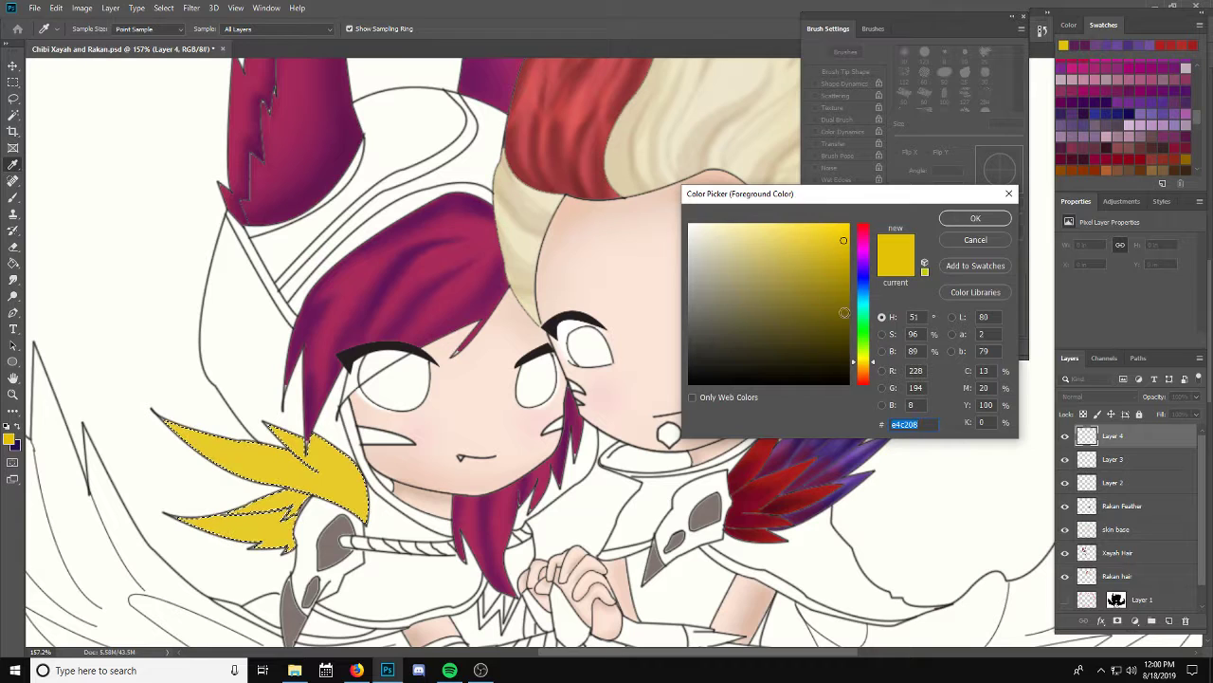
{"action": "left_click_drag", "start_coordinate": [844, 312], "coordinate": [835, 311]}
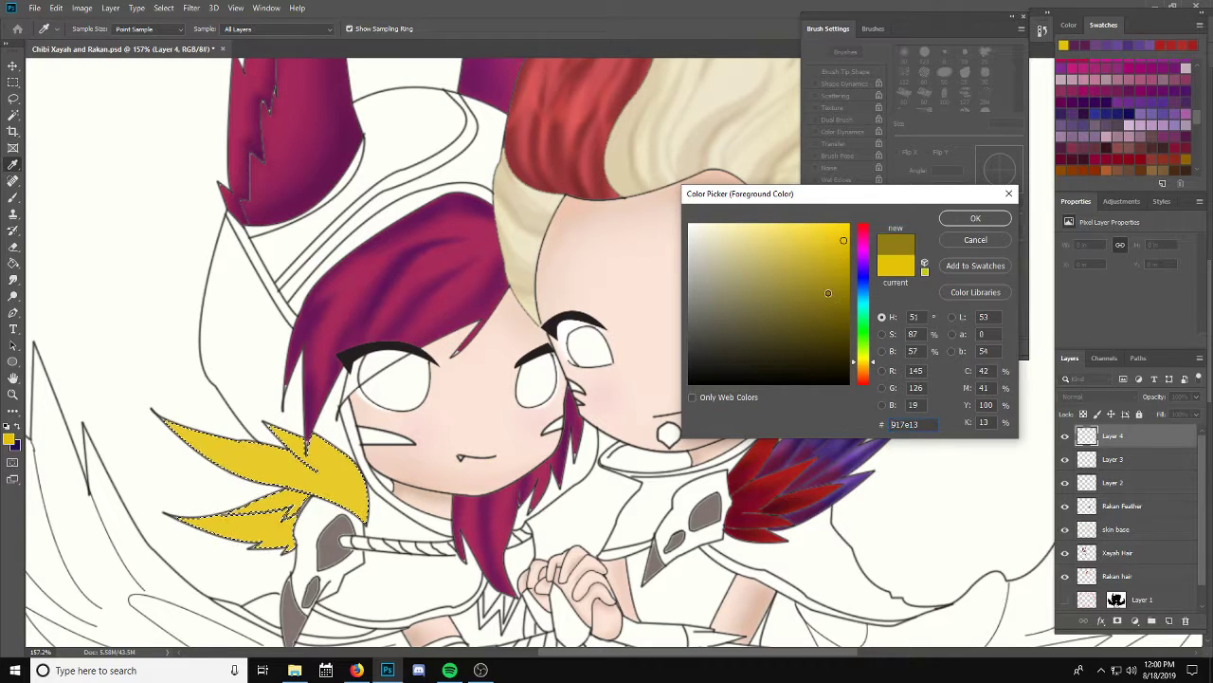
{"action": "left_click", "coordinate": [968, 221]}
Step: Switch to a soft Brush sized 15 px
{"action": "left_click", "coordinate": [12, 197]}
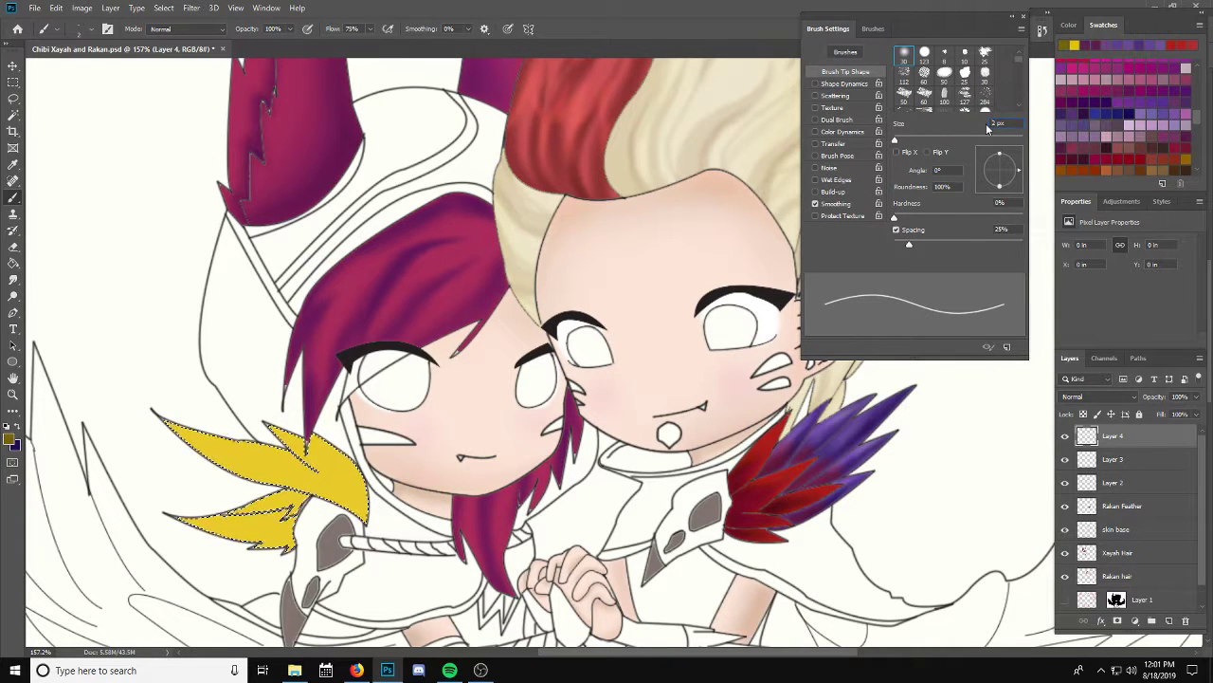
{"action": "type", "text": "152"}
{"action": "key", "text": "Return"}
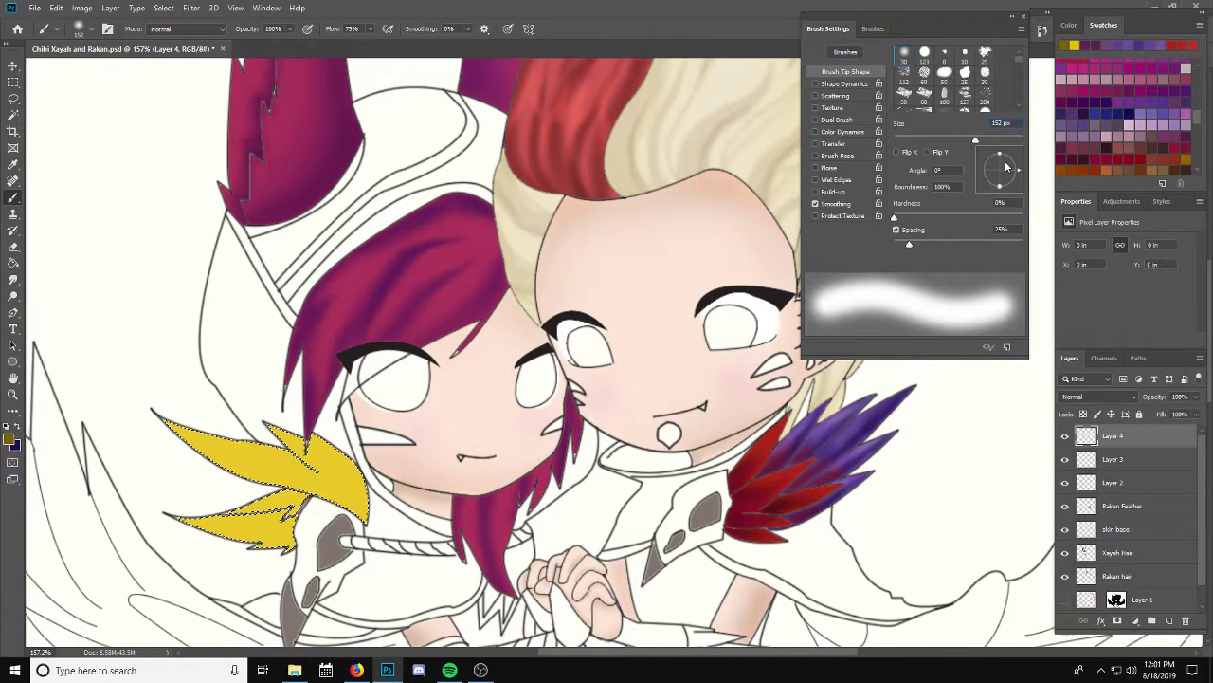
{"action": "type", "text": "15"}
{"action": "key", "text": "Return"}
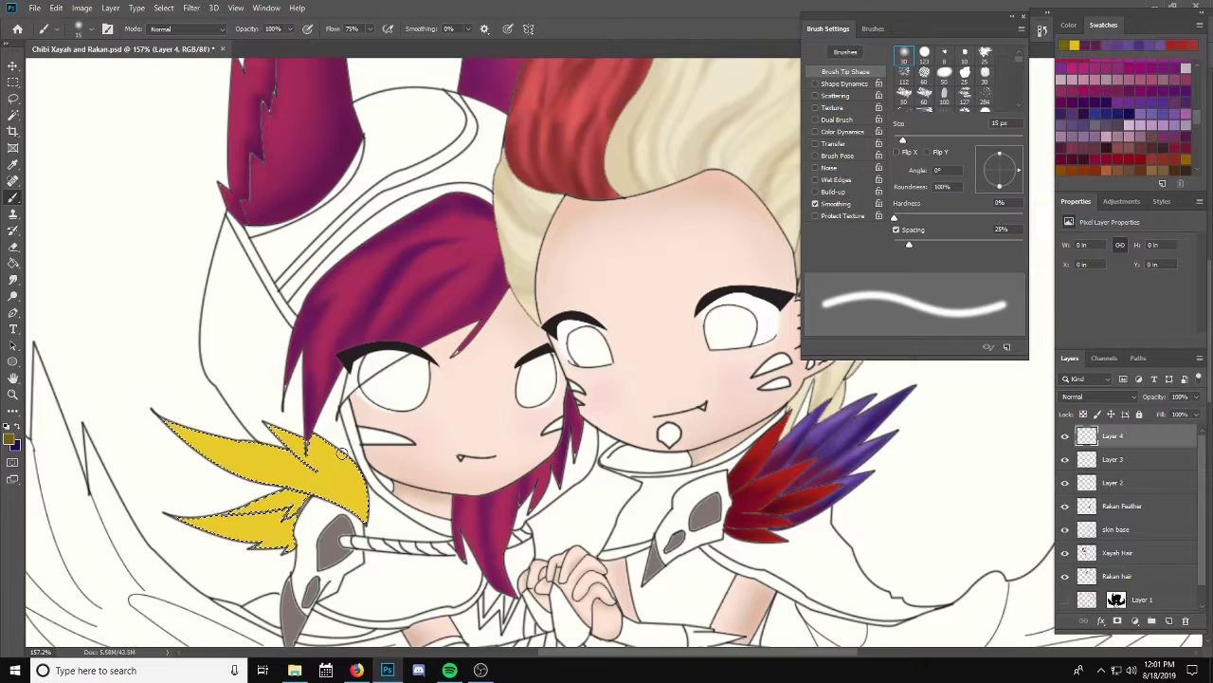
{"action": "scroll", "coordinate": [342, 452], "scroll_direction": "up", "scroll_amount": 3}
{"action": "scroll", "coordinate": [361, 474], "scroll_direction": "up", "scroll_amount": 2}
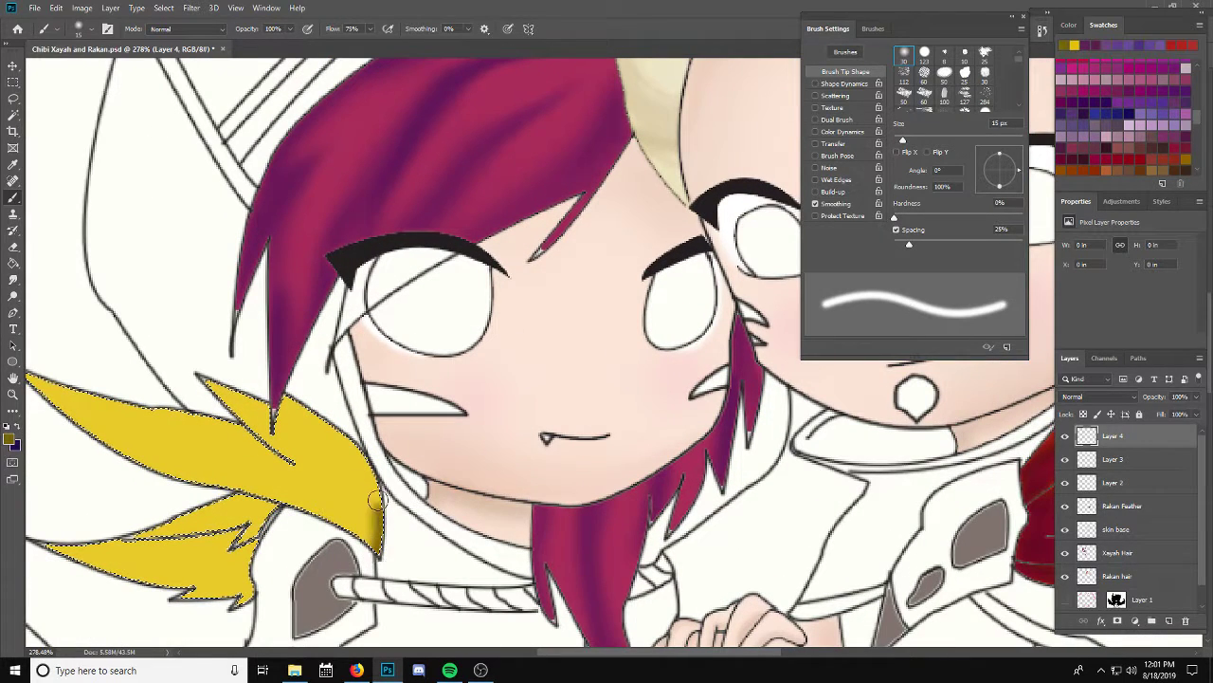
Step: Shade the yellow feathers' edges in olive, undoing the small feather's edge stroke
{"action": "mouse_move", "coordinate": [329, 435]}
{"action": "left_mouse_down"}
{"action": "mouse_move", "coordinate": [281, 398]}
{"action": "mouse_move", "coordinate": [343, 451]}
{"action": "mouse_move", "coordinate": [365, 550]}
{"action": "left_mouse_up"}
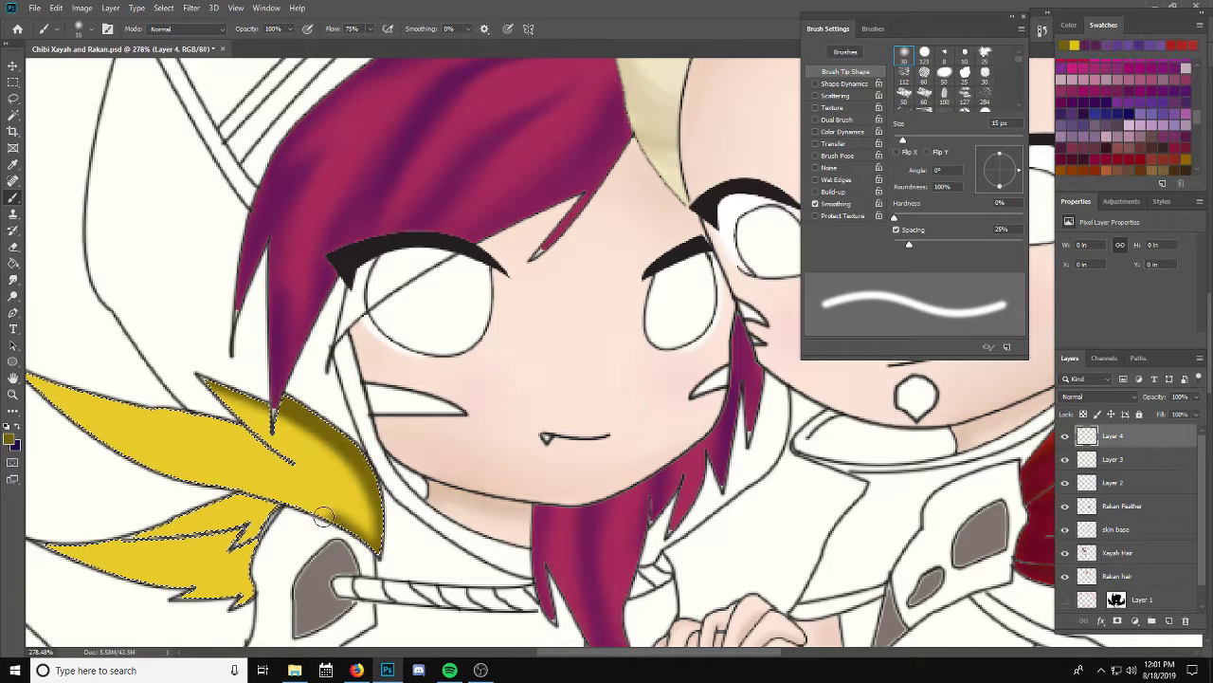
{"action": "mouse_move", "coordinate": [275, 501]}
{"action": "left_mouse_down"}
{"action": "mouse_move", "coordinate": [190, 473]}
{"action": "mouse_move", "coordinate": [109, 417]}
{"action": "left_mouse_up"}
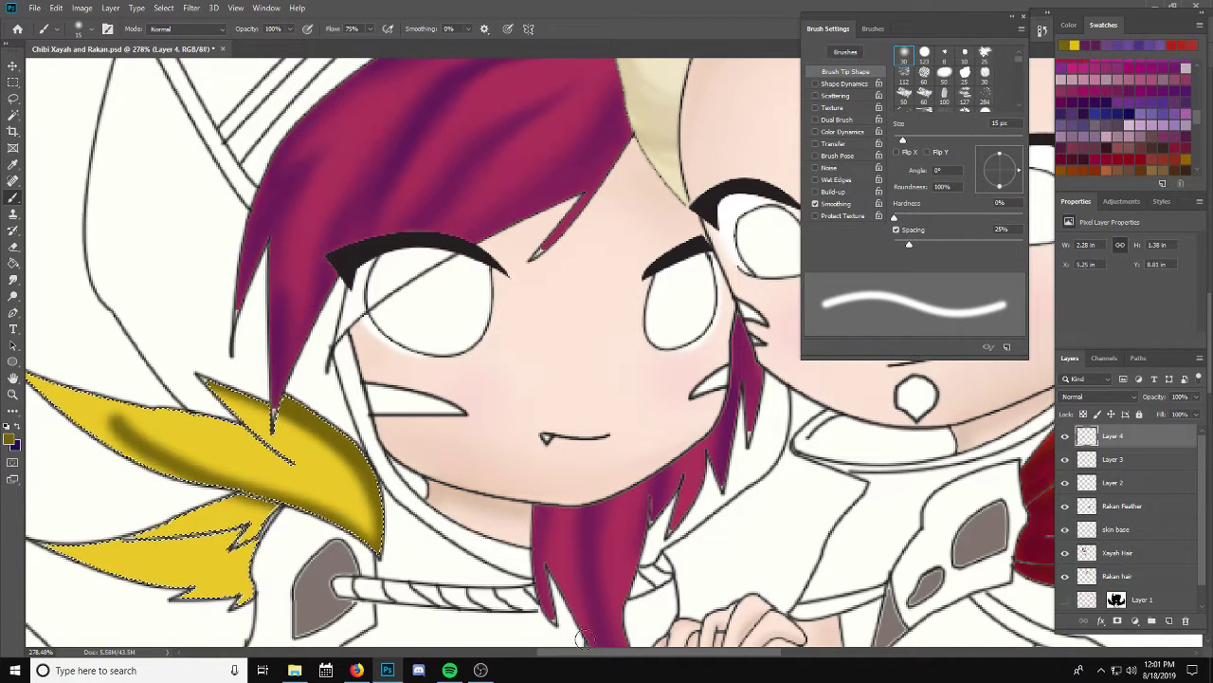
{"action": "scroll", "coordinate": [585, 640], "scroll_direction": "left", "scroll_amount": 3}
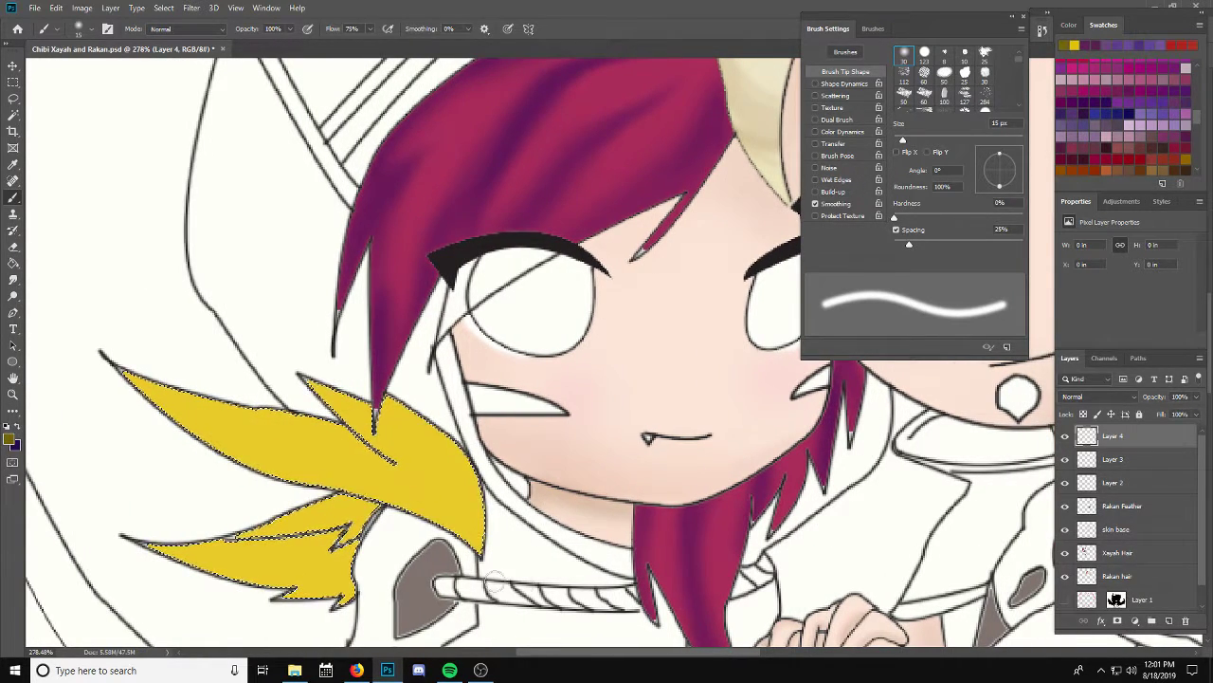
{"action": "mouse_move", "coordinate": [482, 554]}
{"action": "left_mouse_down"}
{"action": "mouse_move", "coordinate": [474, 502]}
{"action": "mouse_move", "coordinate": [445, 455]}
{"action": "mouse_move", "coordinate": [382, 398]}
{"action": "mouse_move", "coordinate": [422, 438]}
{"action": "mouse_move", "coordinate": [485, 552]}
{"action": "mouse_move", "coordinate": [398, 503]}
{"action": "mouse_move", "coordinate": [203, 449]}
{"action": "mouse_move", "coordinate": [142, 370]}
{"action": "mouse_move", "coordinate": [203, 438]}
{"action": "mouse_move", "coordinate": [498, 548]}
{"action": "left_mouse_up"}
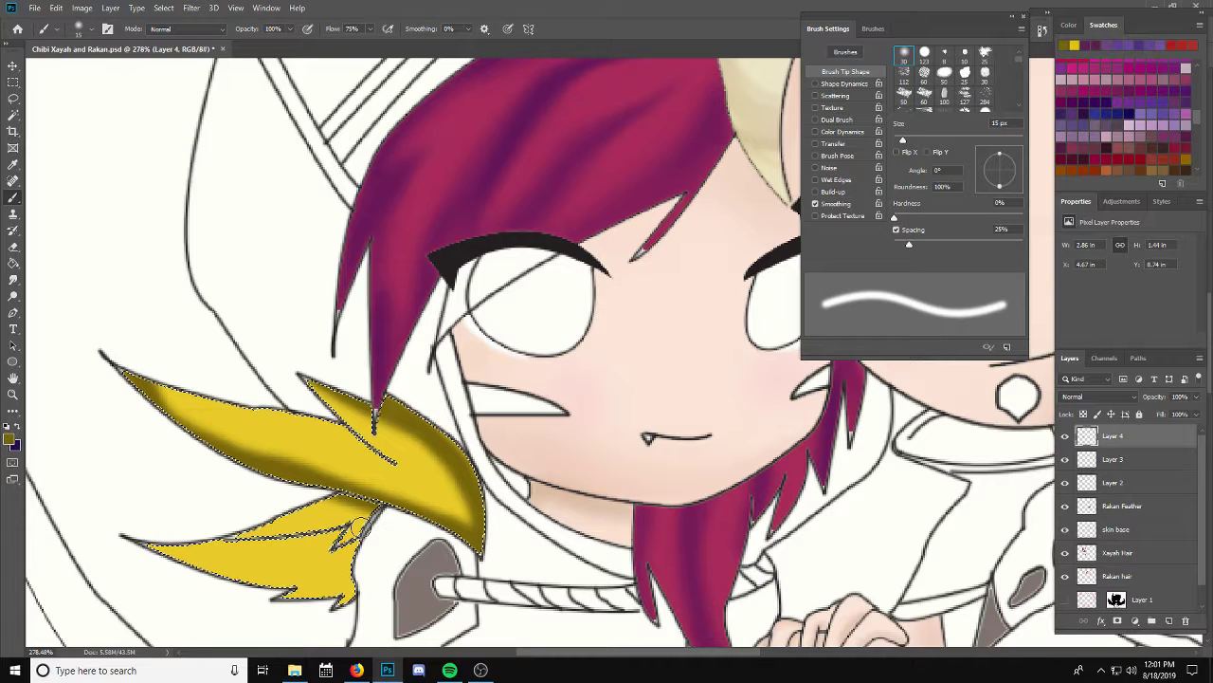
{"action": "left_click_drag", "start_coordinate": [359, 523], "coordinate": [296, 513]}
{"action": "left_click_drag", "start_coordinate": [146, 533], "coordinate": [201, 541]}
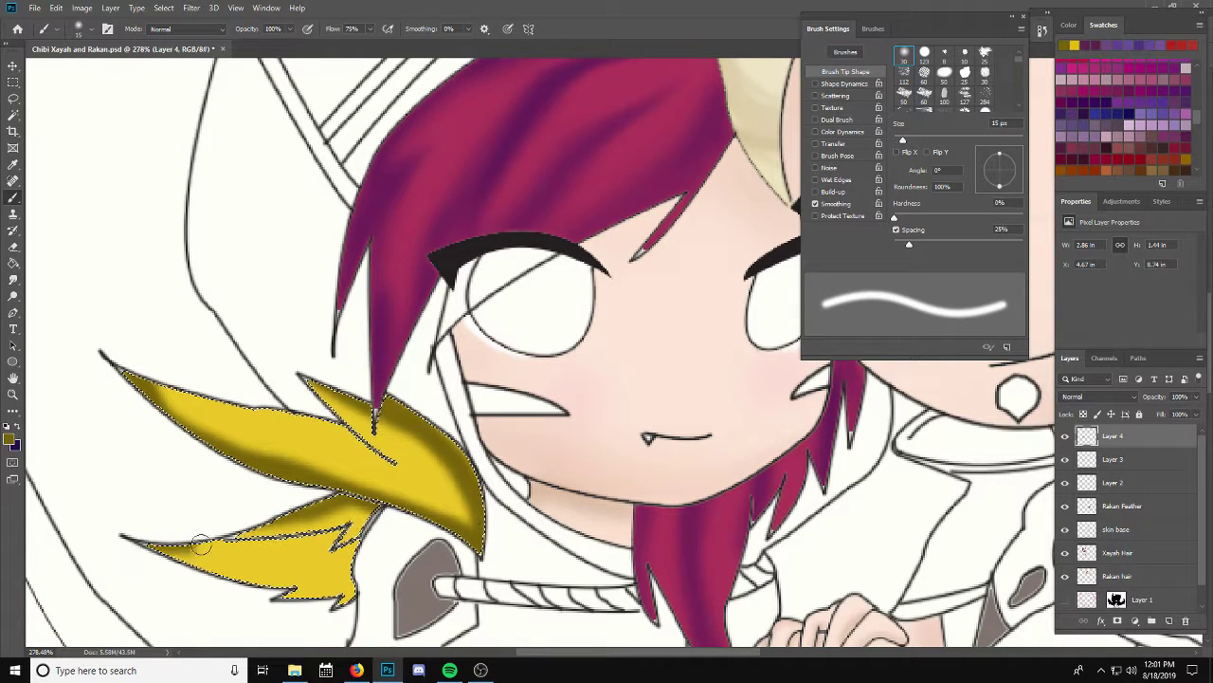
{"action": "key", "text": "ctrl+z"}
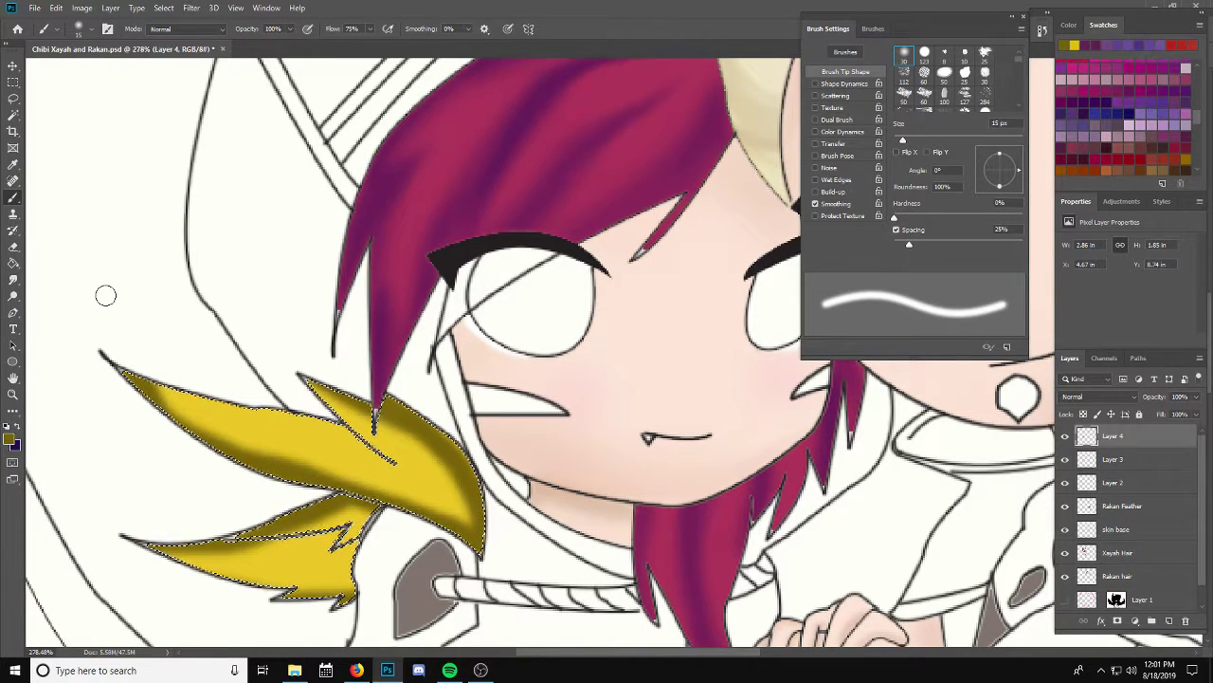
Step: Soften the olive shading with a Gaussian Blur
{"action": "left_click", "coordinate": [191, 7]}
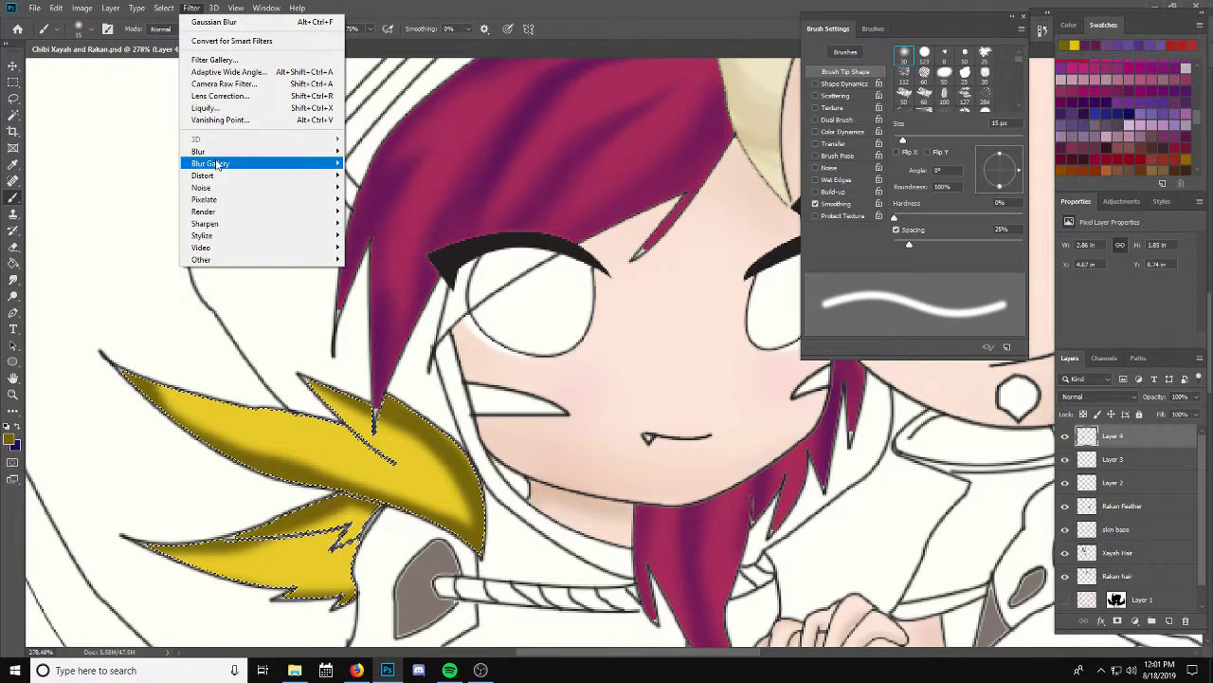
{"action": "mouse_move", "coordinate": [198, 152]}
{"action": "left_click", "coordinate": [361, 199]}
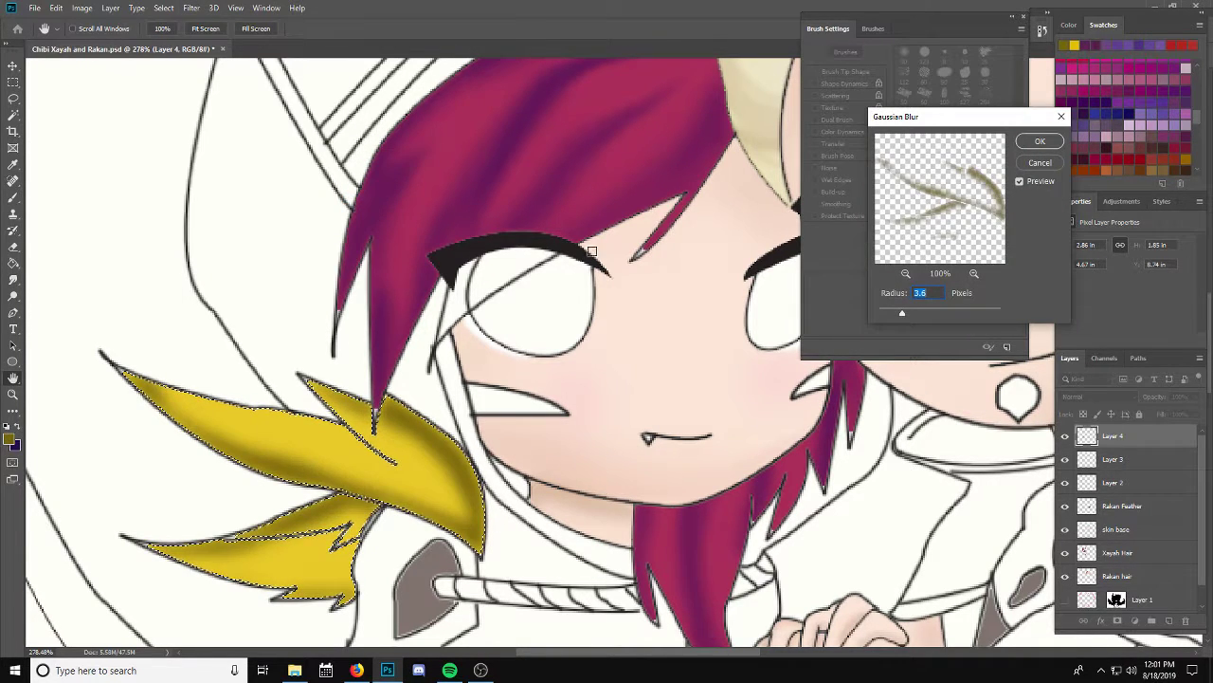
{"action": "left_click_drag", "start_coordinate": [915, 314], "coordinate": [919, 314]}
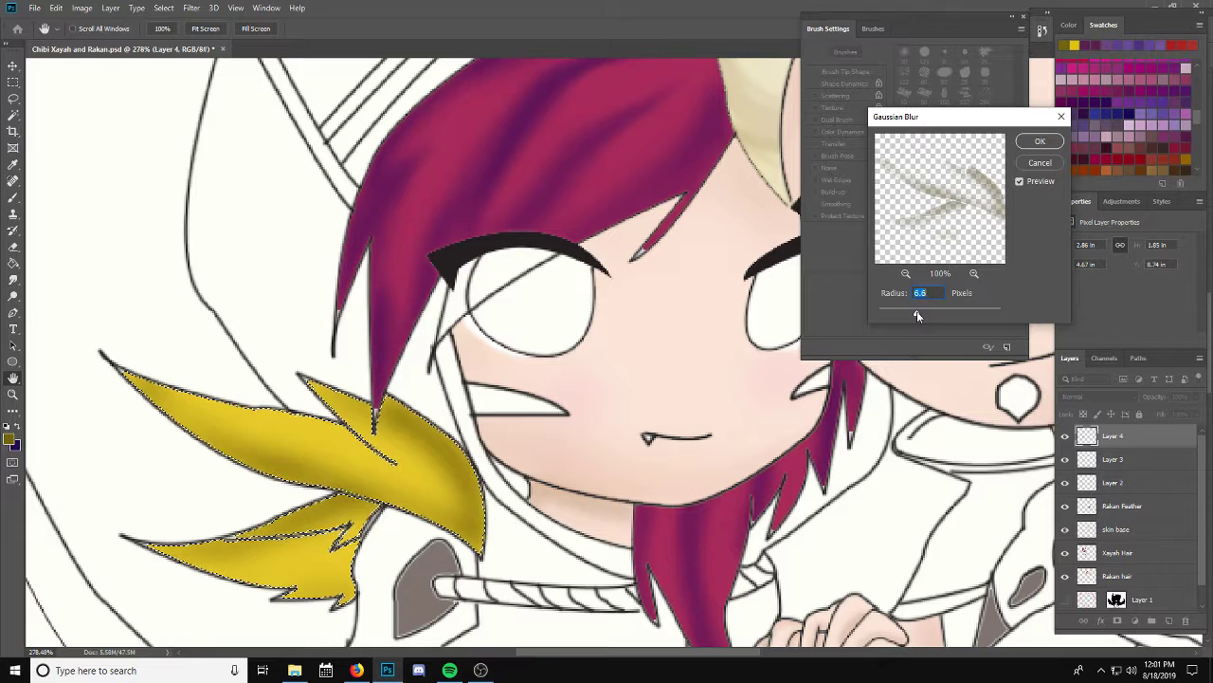
{"action": "left_click", "coordinate": [1042, 142]}
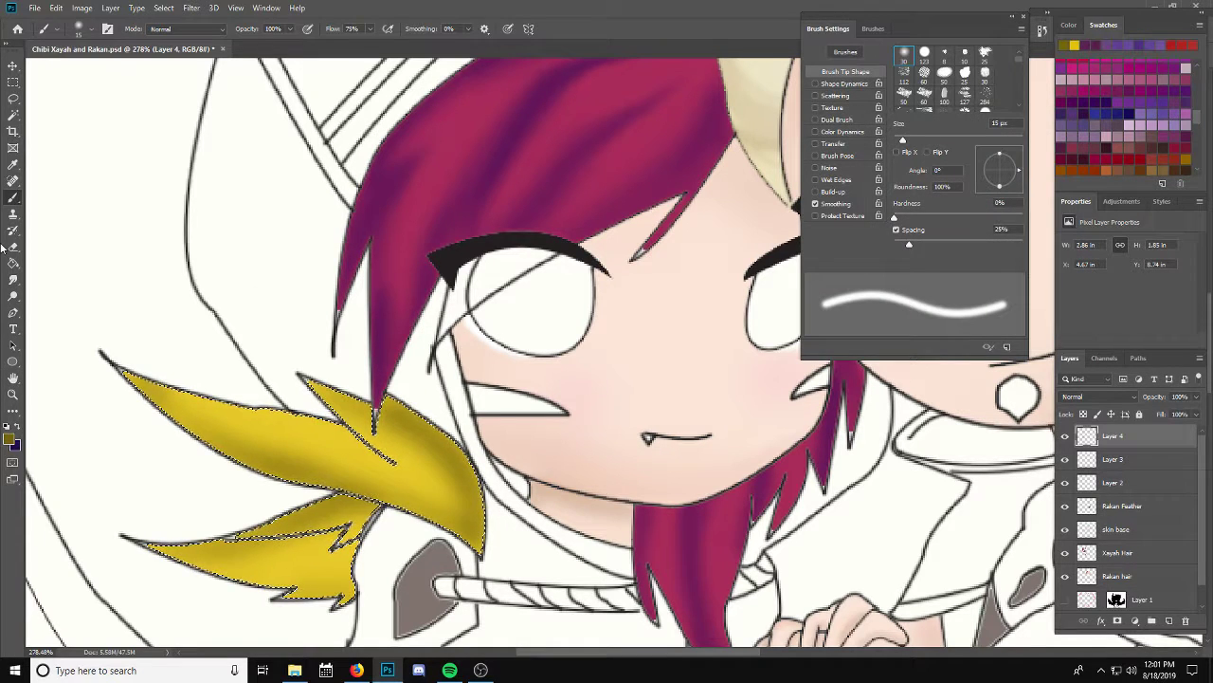
Step: With the Mixer Brush, blend the olive shading smoothly into the yellow feathers
{"action": "right_click", "coordinate": [14, 197]}
{"action": "left_click", "coordinate": [57, 237]}
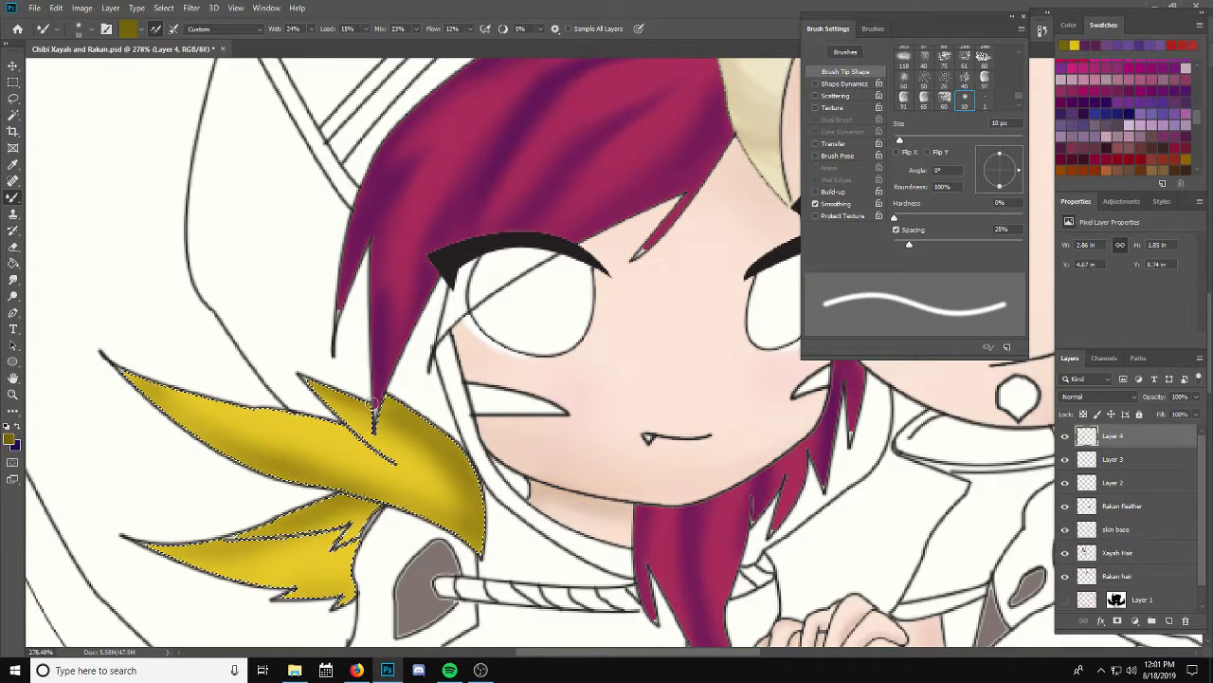
{"action": "left_click_drag", "start_coordinate": [417, 441], "coordinate": [453, 507]}
{"action": "mouse_move", "coordinate": [423, 445]}
{"action": "left_mouse_down"}
{"action": "mouse_move", "coordinate": [455, 512]}
{"action": "mouse_move", "coordinate": [427, 445]}
{"action": "left_mouse_up"}
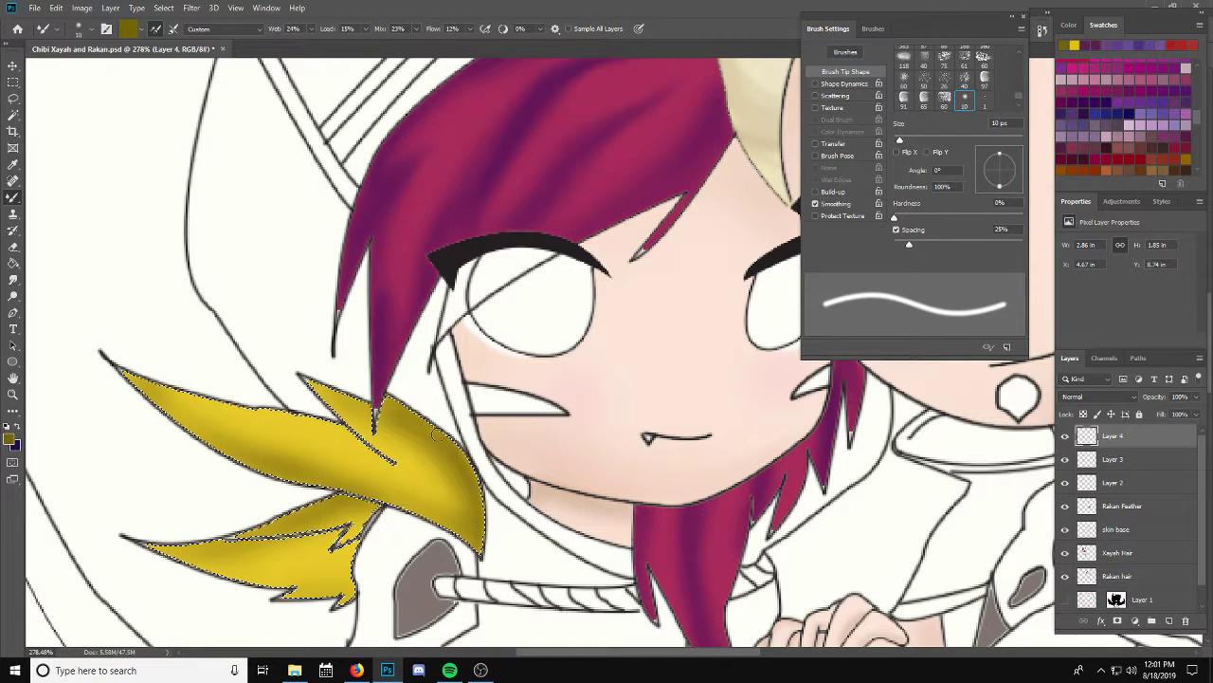
{"action": "left_click_drag", "start_coordinate": [298, 371], "coordinate": [389, 414]}
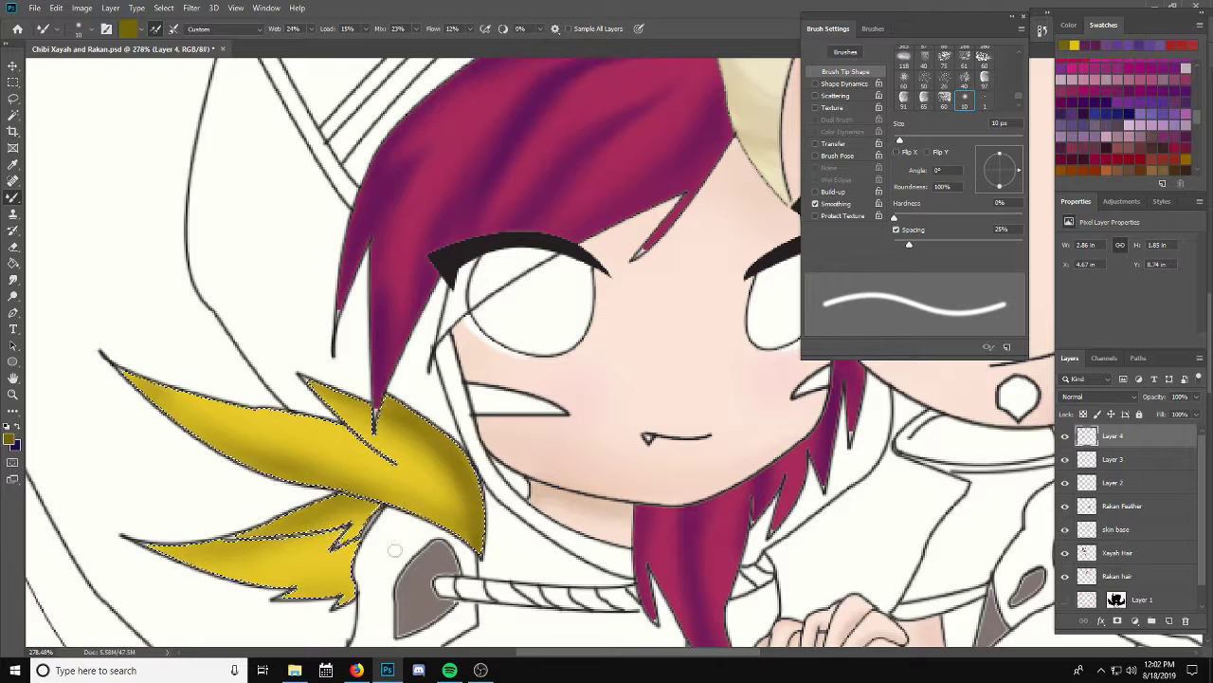
{"action": "mouse_move", "coordinate": [463, 548]}
{"action": "left_mouse_down"}
{"action": "mouse_move", "coordinate": [398, 507]}
{"action": "mouse_move", "coordinate": [238, 456]}
{"action": "mouse_move", "coordinate": [104, 360]}
{"action": "left_mouse_up"}
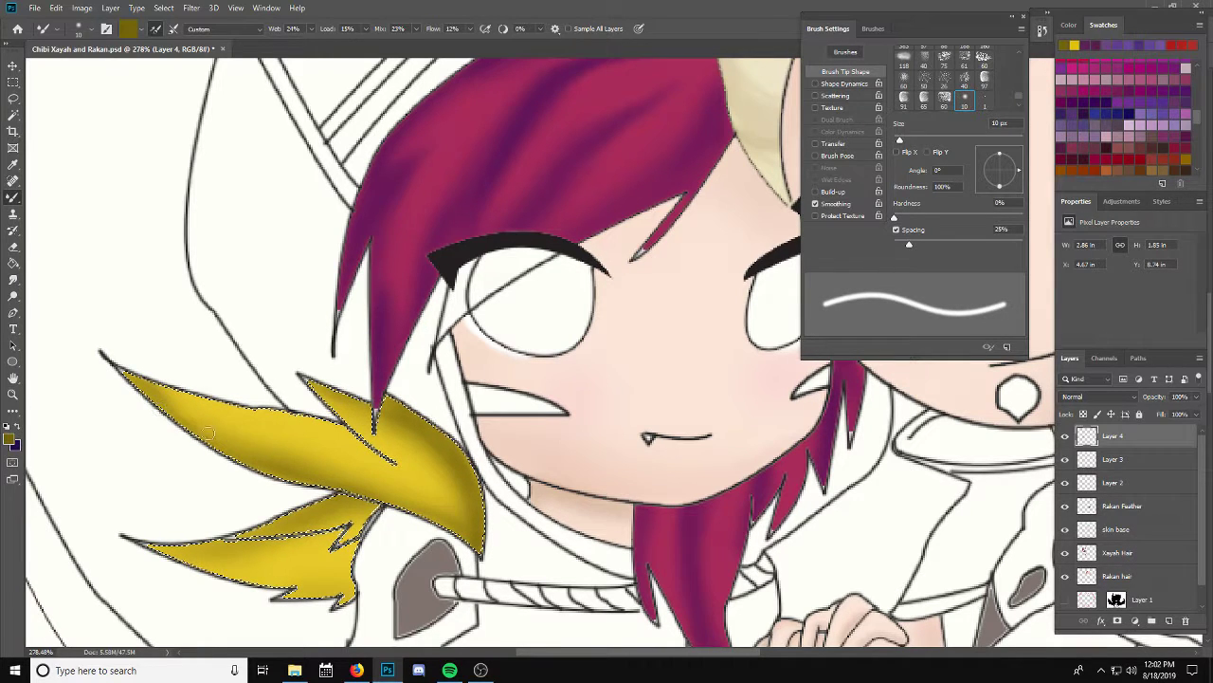
{"action": "mouse_move", "coordinate": [199, 431]}
{"action": "left_mouse_down"}
{"action": "mouse_move", "coordinate": [441, 518]}
{"action": "mouse_move", "coordinate": [330, 508]}
{"action": "mouse_move", "coordinate": [115, 554]}
{"action": "mouse_move", "coordinate": [280, 548]}
{"action": "mouse_move", "coordinate": [339, 503]}
{"action": "mouse_move", "coordinate": [142, 563]}
{"action": "mouse_move", "coordinate": [284, 527]}
{"action": "mouse_move", "coordinate": [267, 535]}
{"action": "mouse_move", "coordinate": [140, 560]}
{"action": "mouse_move", "coordinate": [224, 546]}
{"action": "mouse_move", "coordinate": [133, 554]}
{"action": "mouse_move", "coordinate": [174, 559]}
{"action": "left_mouse_up"}
{"action": "mouse_move", "coordinate": [366, 569]}
{"action": "left_mouse_down"}
{"action": "mouse_move", "coordinate": [260, 601]}
{"action": "mouse_move", "coordinate": [356, 582]}
{"action": "left_mouse_up"}
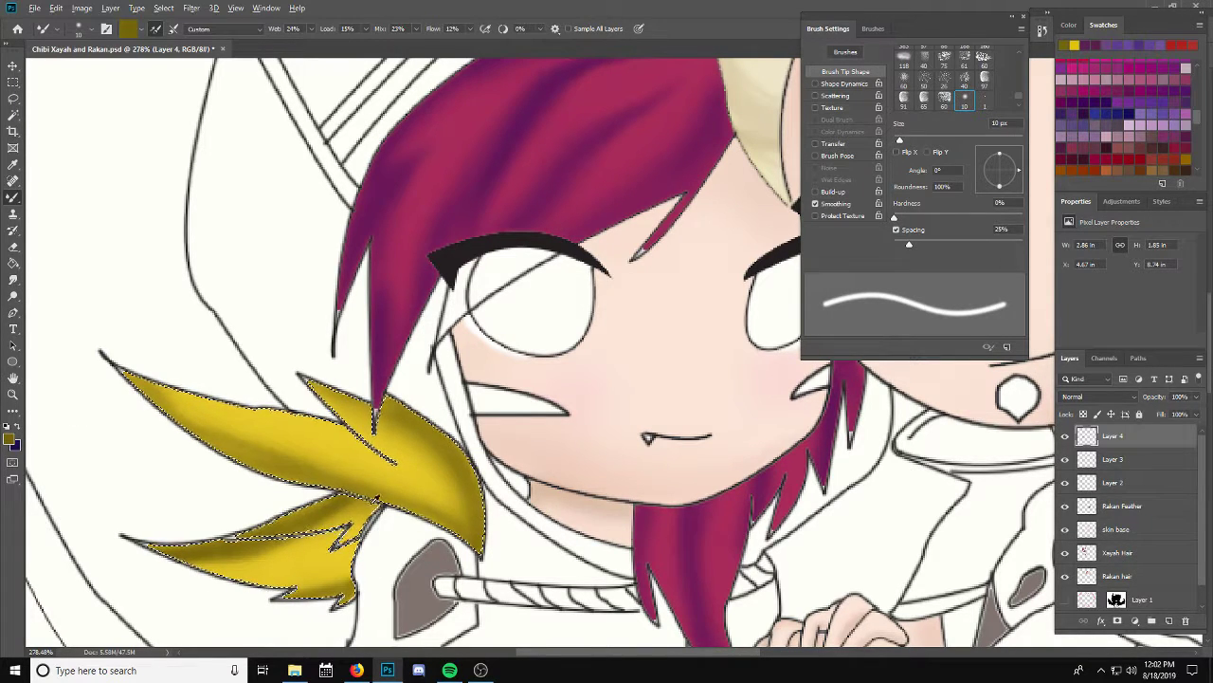
Step: Lighten the upper feather's lower-right edge with bright yellow
{"action": "left_click", "coordinate": [420, 461], "text": "alt"}
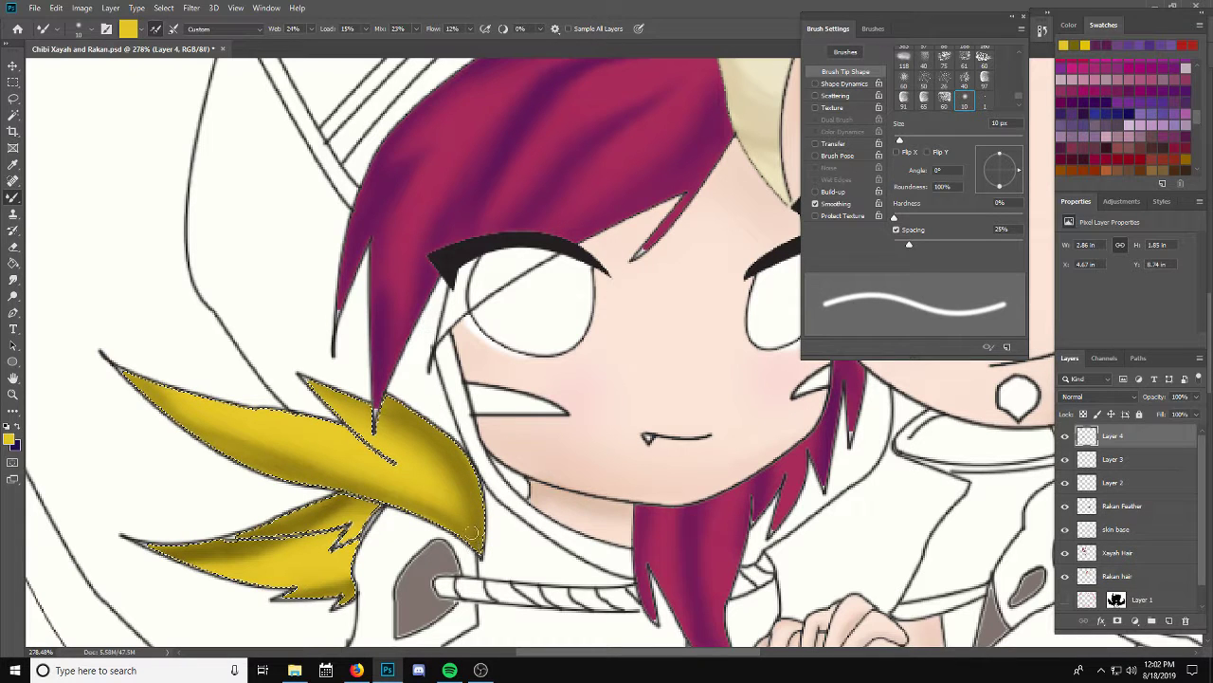
{"action": "left_click_drag", "start_coordinate": [439, 463], "coordinate": [302, 393]}
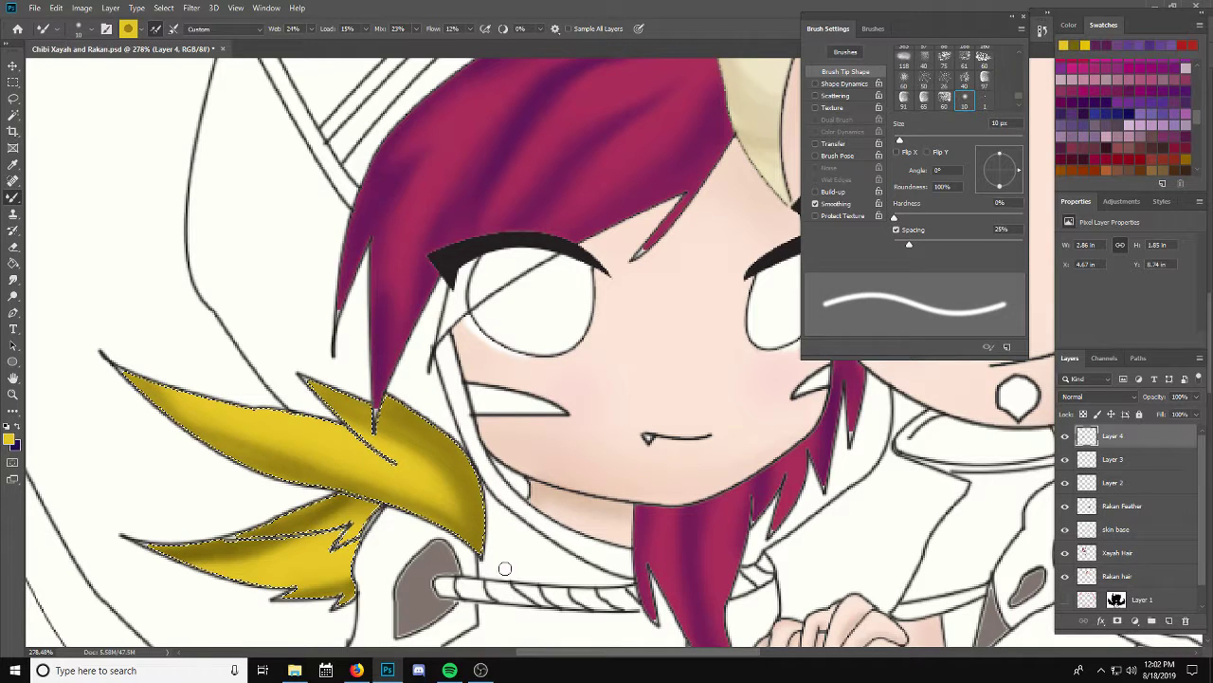
{"action": "key", "text": "ctrl+z"}
{"action": "key", "text": "ctrl+z"}
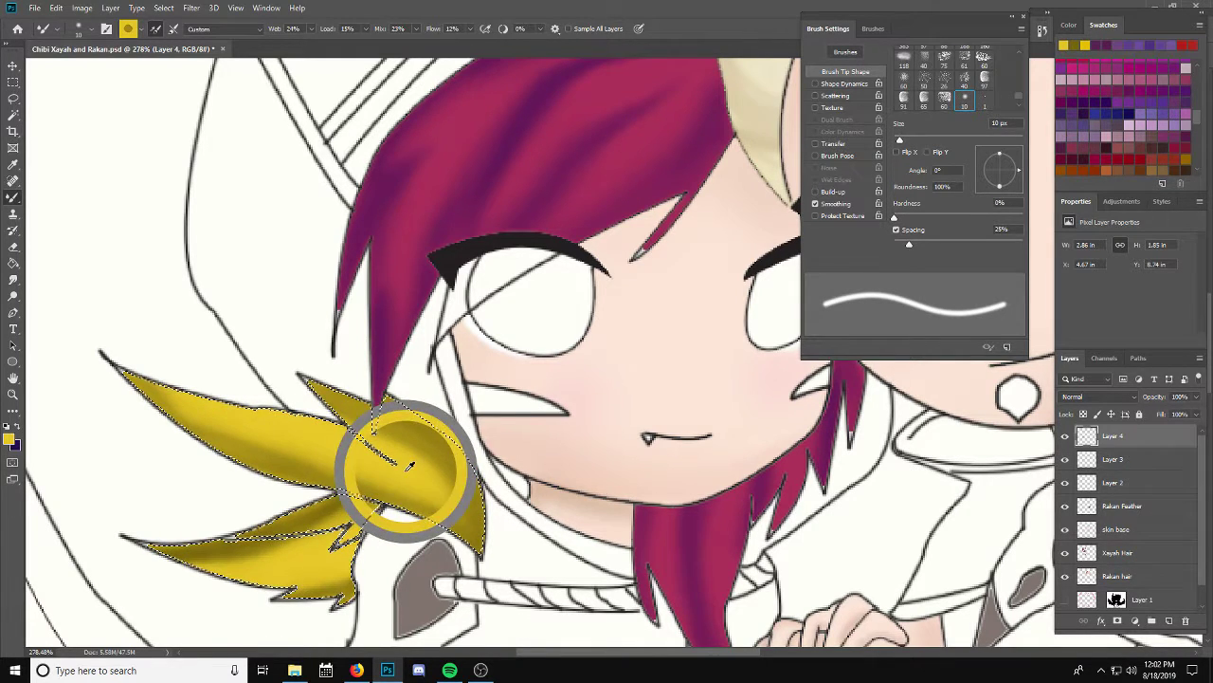
{"action": "left_click_drag", "start_coordinate": [398, 462], "coordinate": [466, 522]}
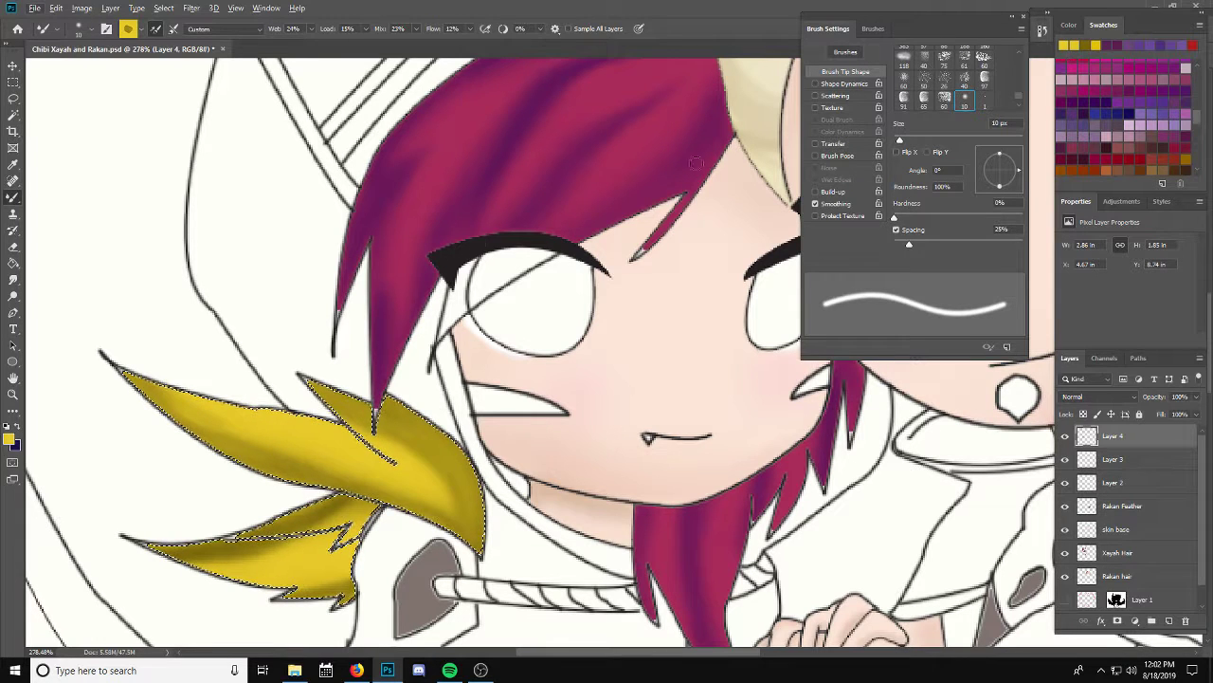
{"action": "left_click", "coordinate": [8, 437]}
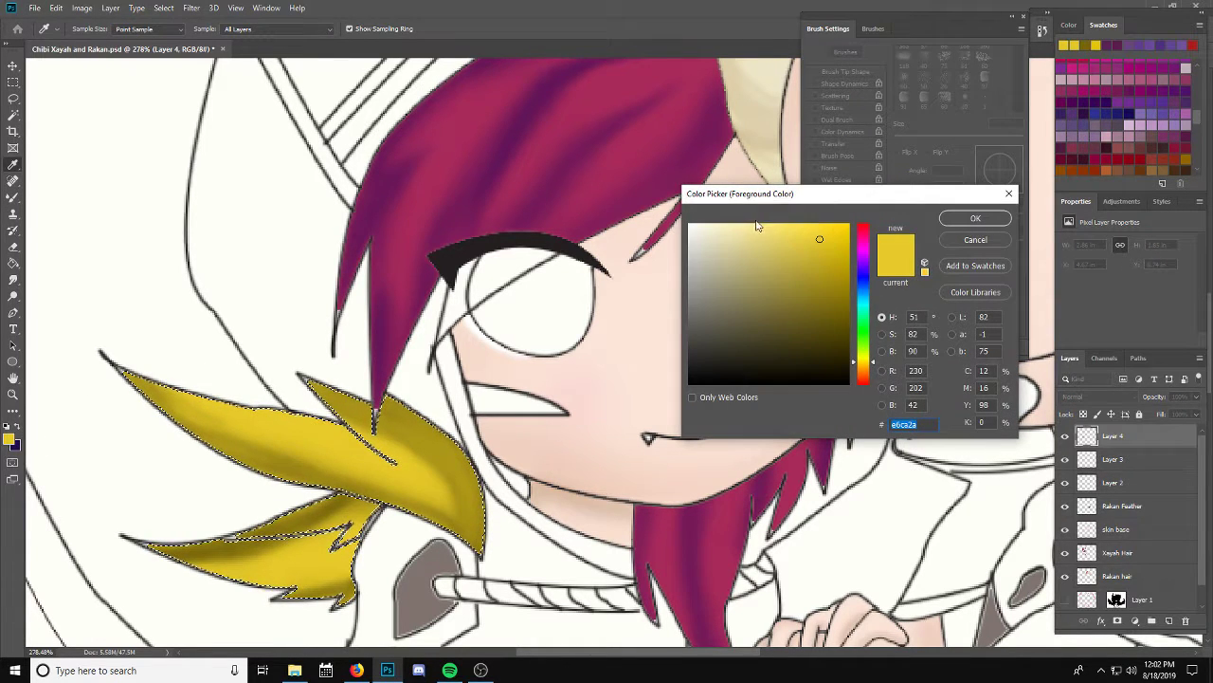
Step: Paint pale-yellow highlights along both feathers with the Brush at 50% opacity
{"action": "left_click", "coordinate": [761, 229]}
{"action": "left_click", "coordinate": [976, 218]}
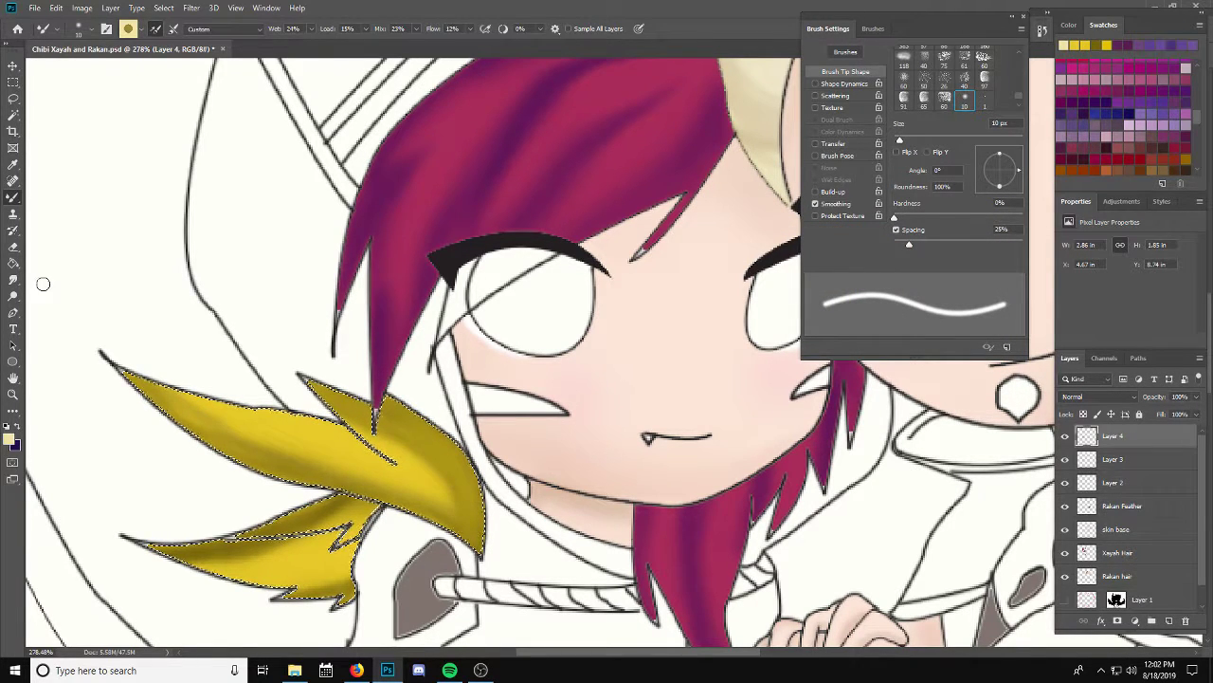
{"action": "right_click", "coordinate": [13, 204]}
{"action": "left_click", "coordinate": [62, 197]}
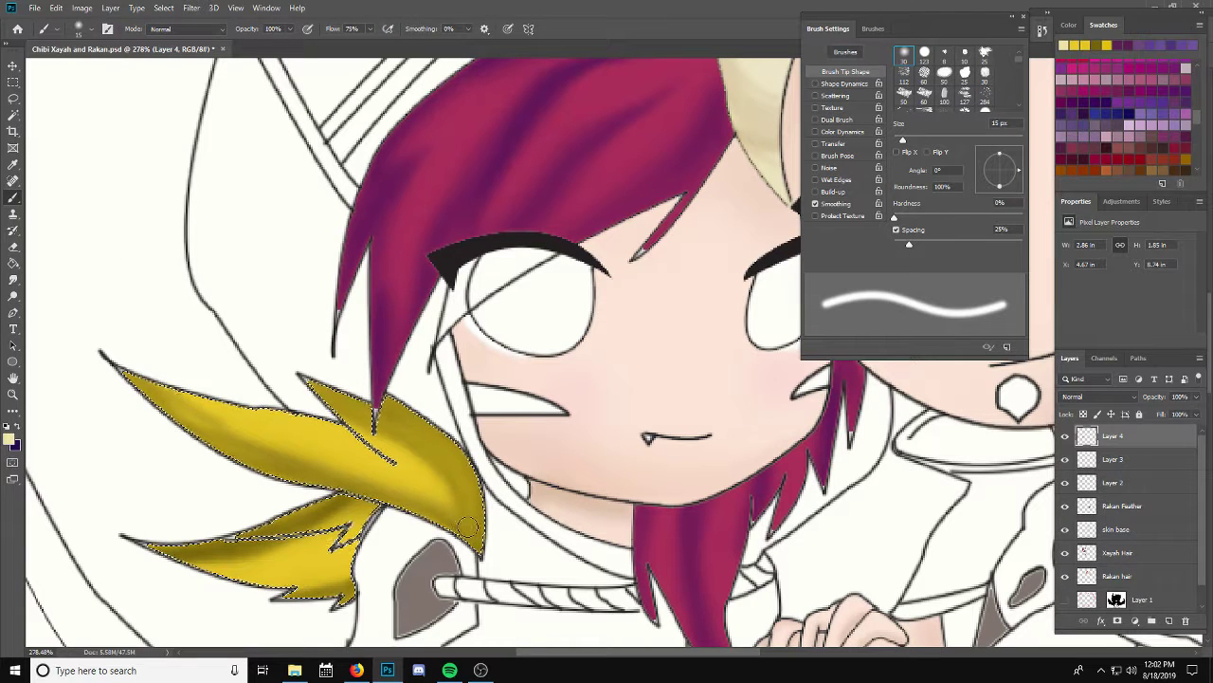
{"action": "left_click_drag", "start_coordinate": [467, 525], "coordinate": [397, 486]}
{"action": "key", "text": "ctrl+z"}
{"action": "key", "text": "5"}
{"action": "mouse_move", "coordinate": [469, 527]}
{"action": "left_mouse_down"}
{"action": "mouse_move", "coordinate": [422, 493]}
{"action": "mouse_move", "coordinate": [248, 432]}
{"action": "left_mouse_up"}
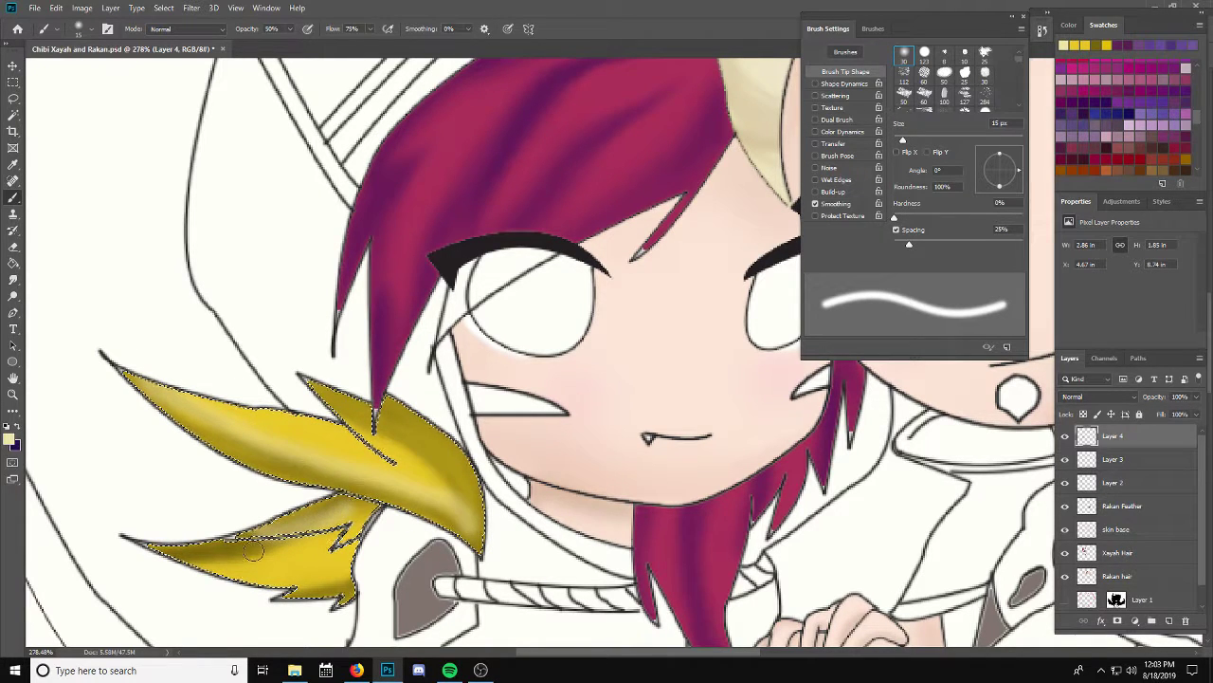
{"action": "left_click_drag", "start_coordinate": [217, 554], "coordinate": [328, 545]}
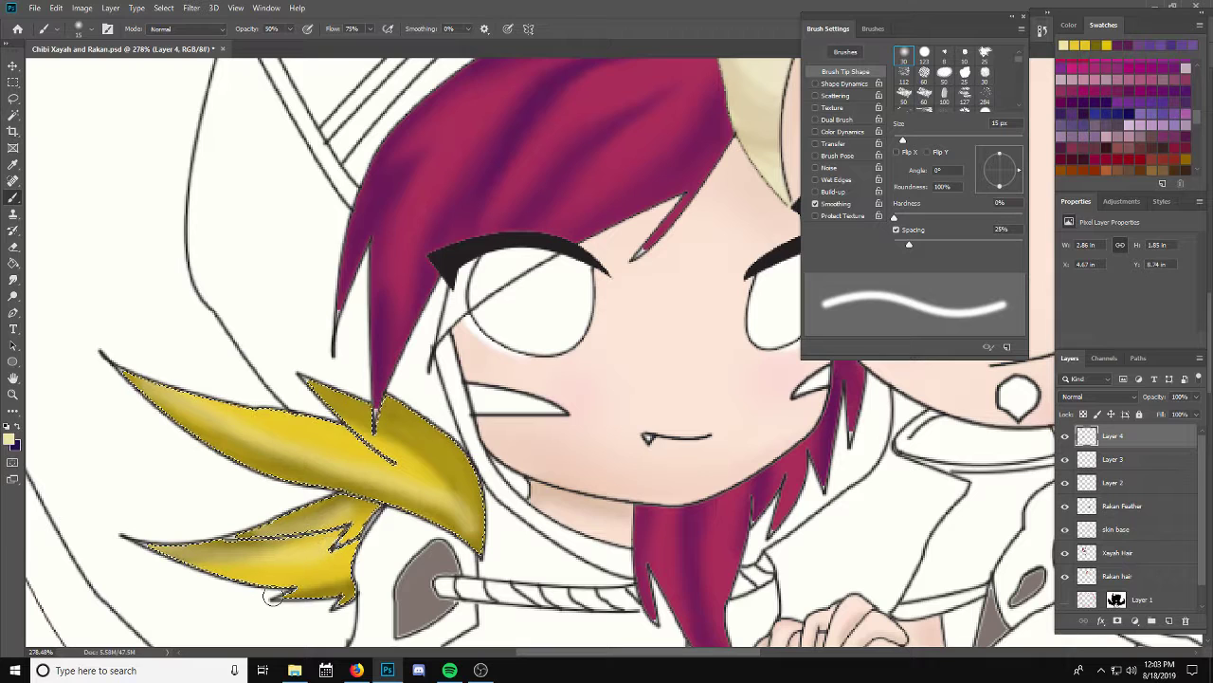
Step: Blur the highlights with a ~4 px Gaussian Blur and lower Layer 4 to 67% opacity
{"action": "left_click", "coordinate": [193, 8]}
{"action": "mouse_move", "coordinate": [219, 152]}
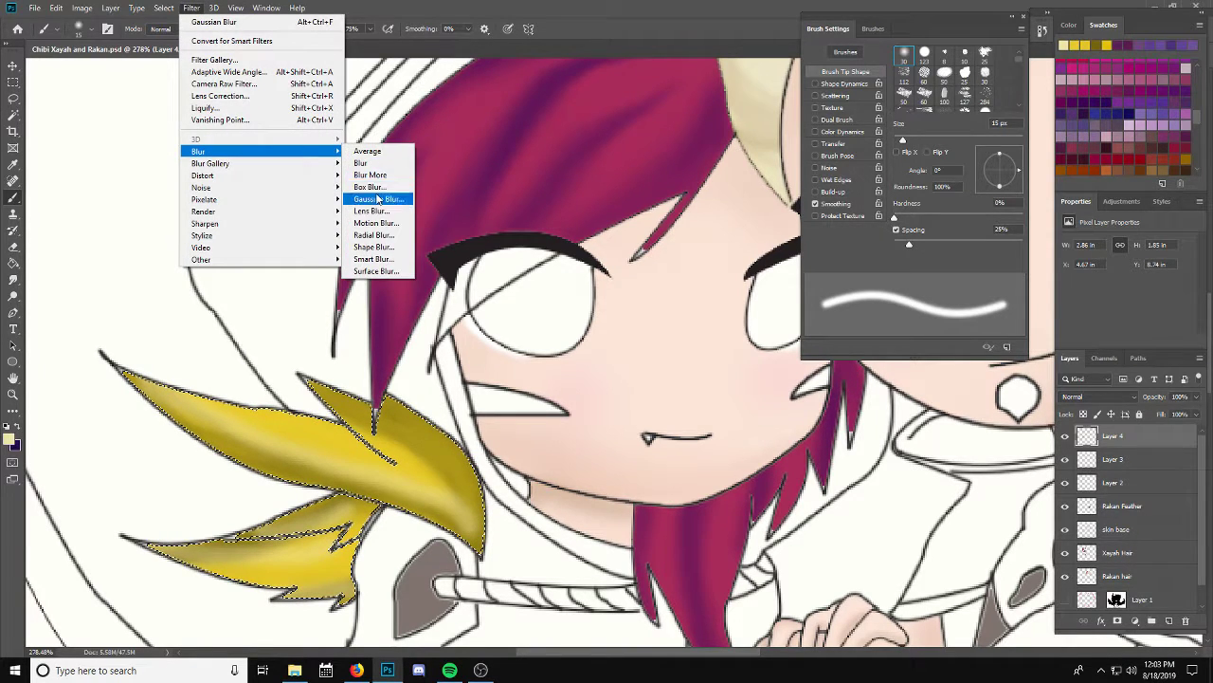
{"action": "left_click", "coordinate": [379, 197]}
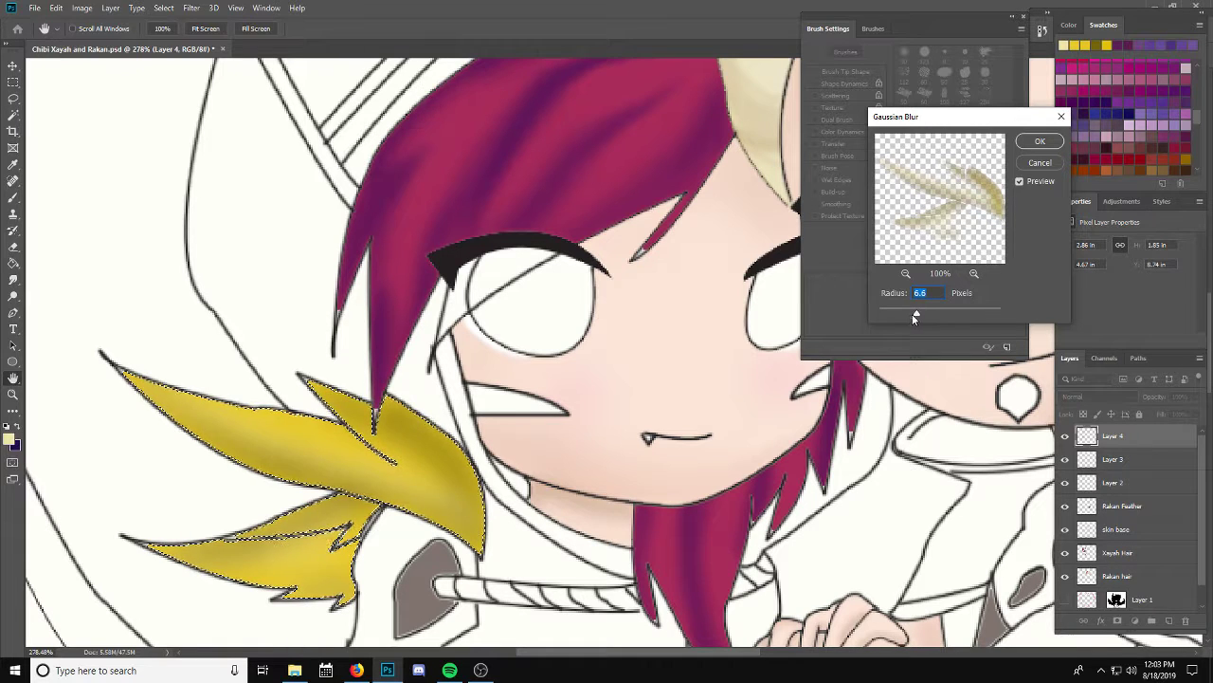
{"action": "left_click_drag", "start_coordinate": [912, 314], "coordinate": [908, 314]}
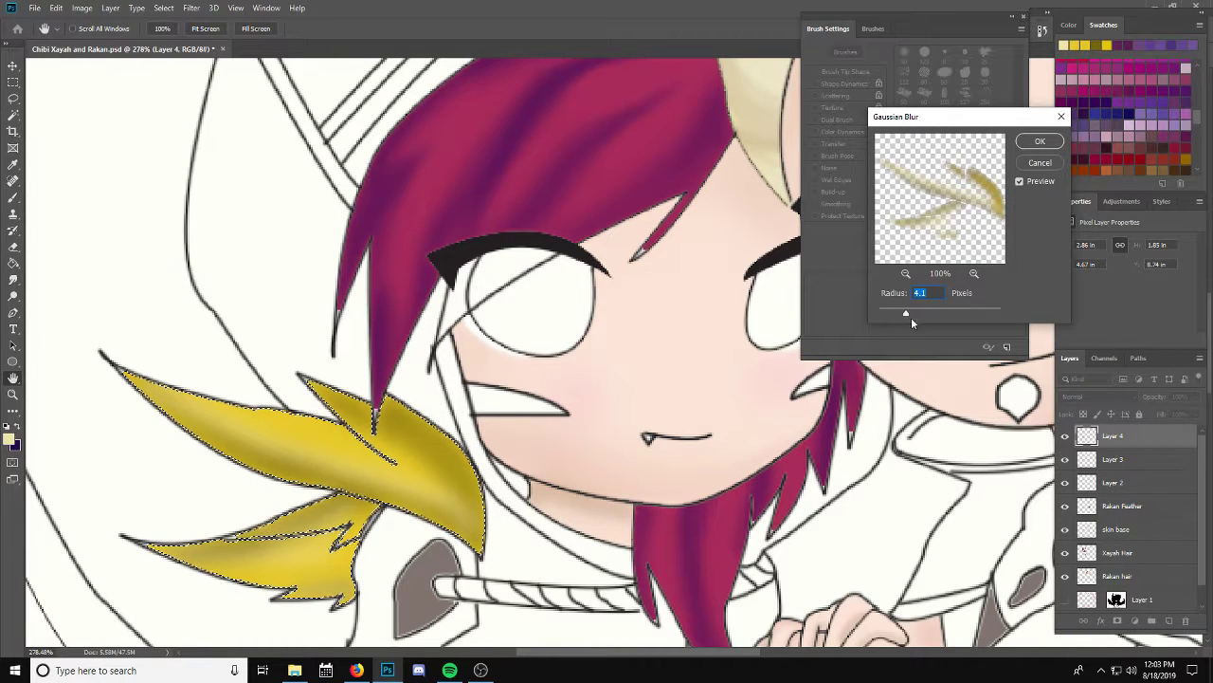
{"action": "left_click", "coordinate": [1040, 141]}
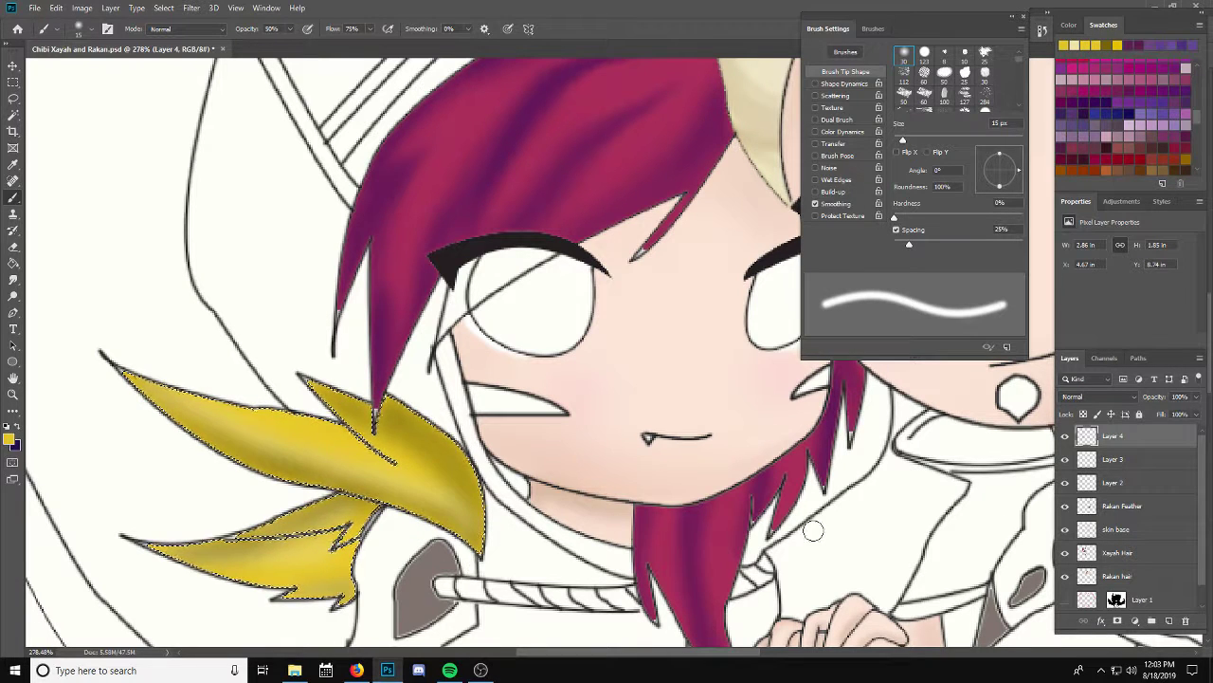
{"action": "left_click", "coordinate": [1197, 397]}
{"action": "left_click_drag", "start_coordinate": [1196, 414], "coordinate": [1179, 414]}
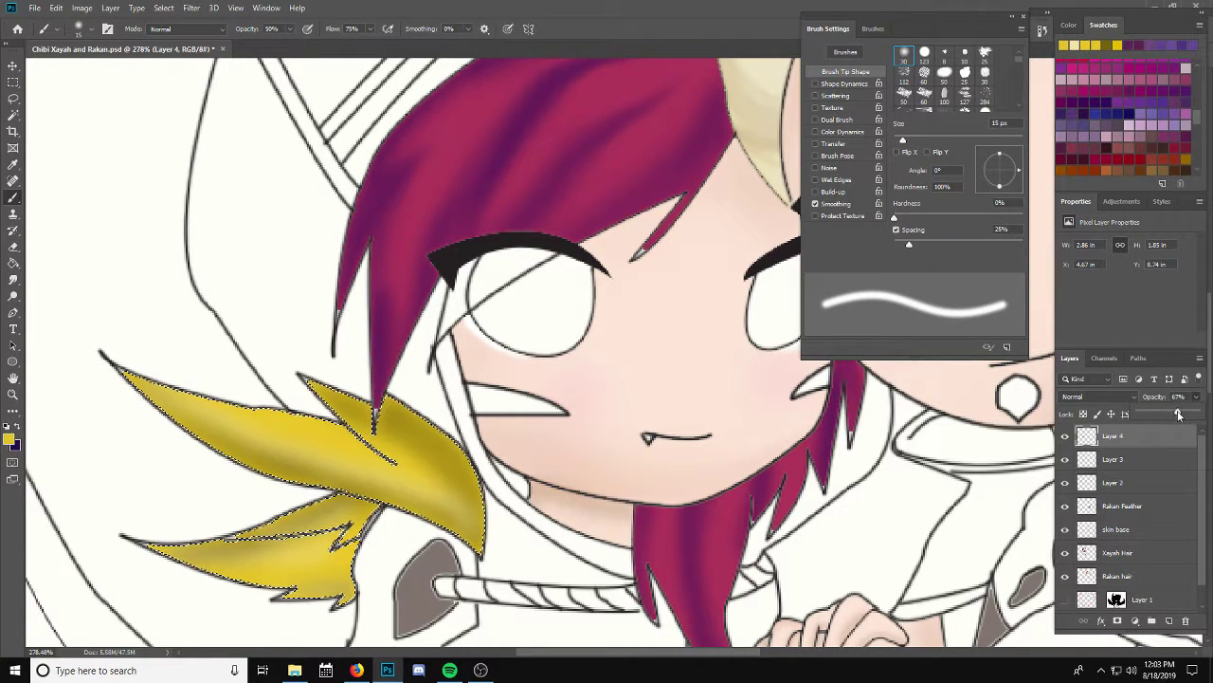
Step: Add Layer 5 and set its blend mode to Color Burn
{"action": "left_click", "coordinate": [1169, 620]}
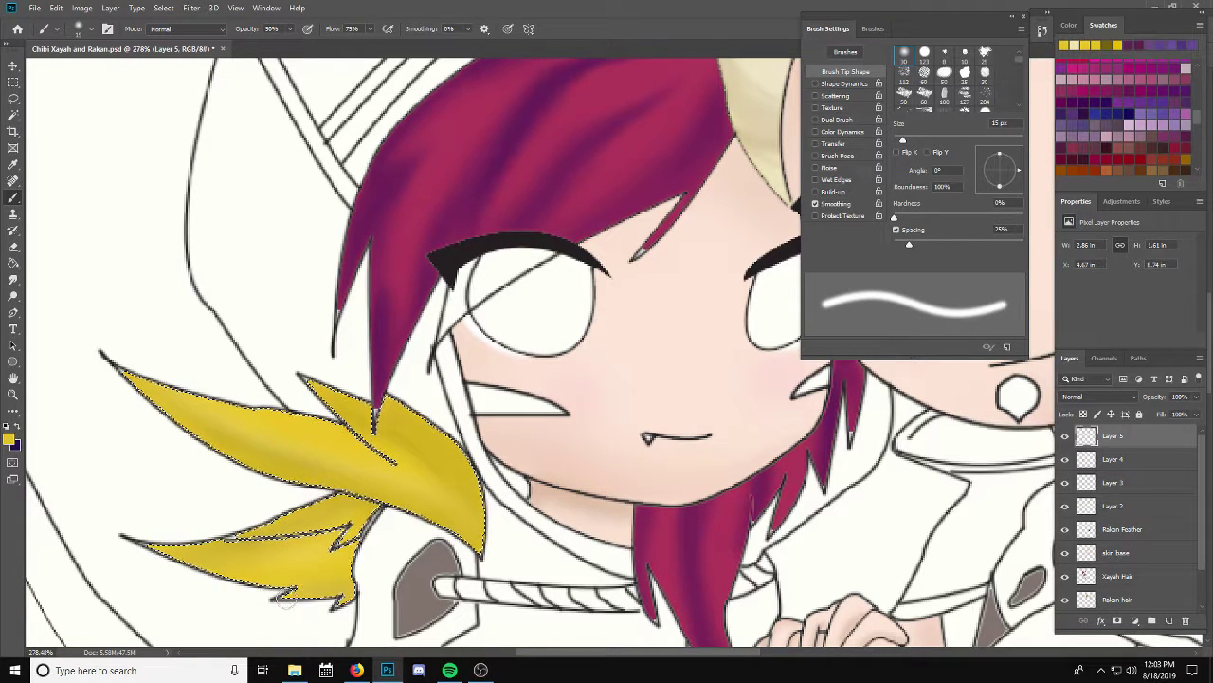
{"action": "left_click", "coordinate": [1095, 397]}
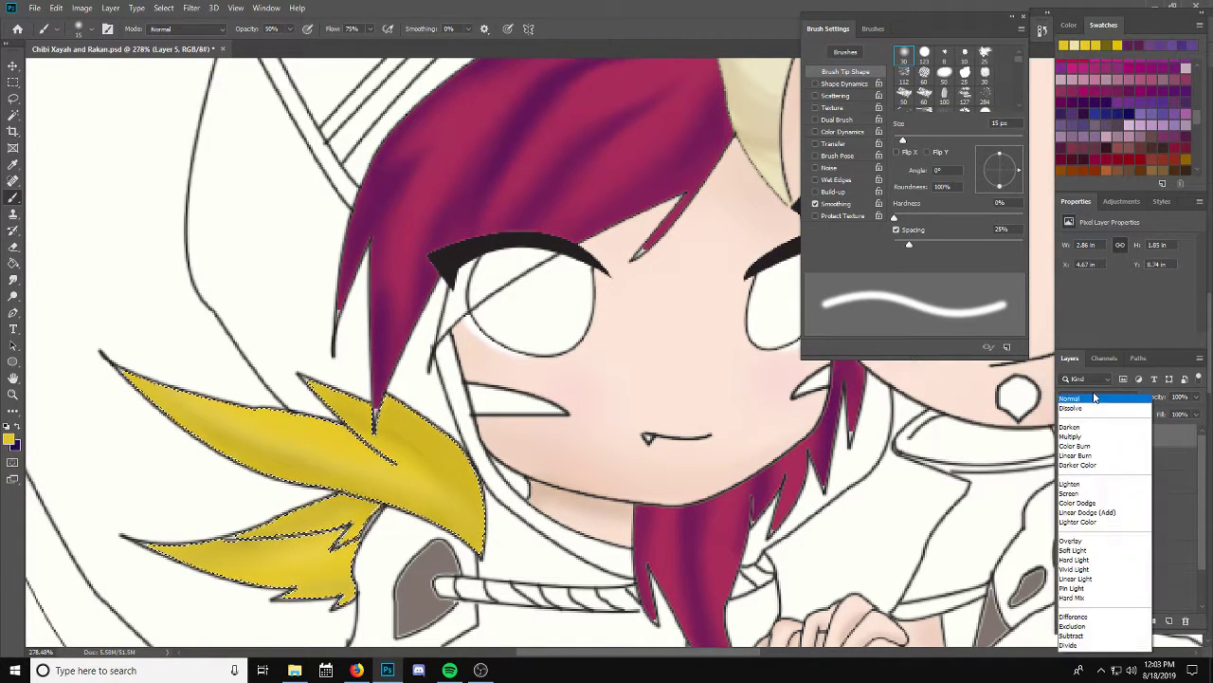
{"action": "scroll", "coordinate": [1095, 397], "scroll_direction": "down", "scroll_amount": 2}
{"action": "left_click", "coordinate": [1095, 407]}
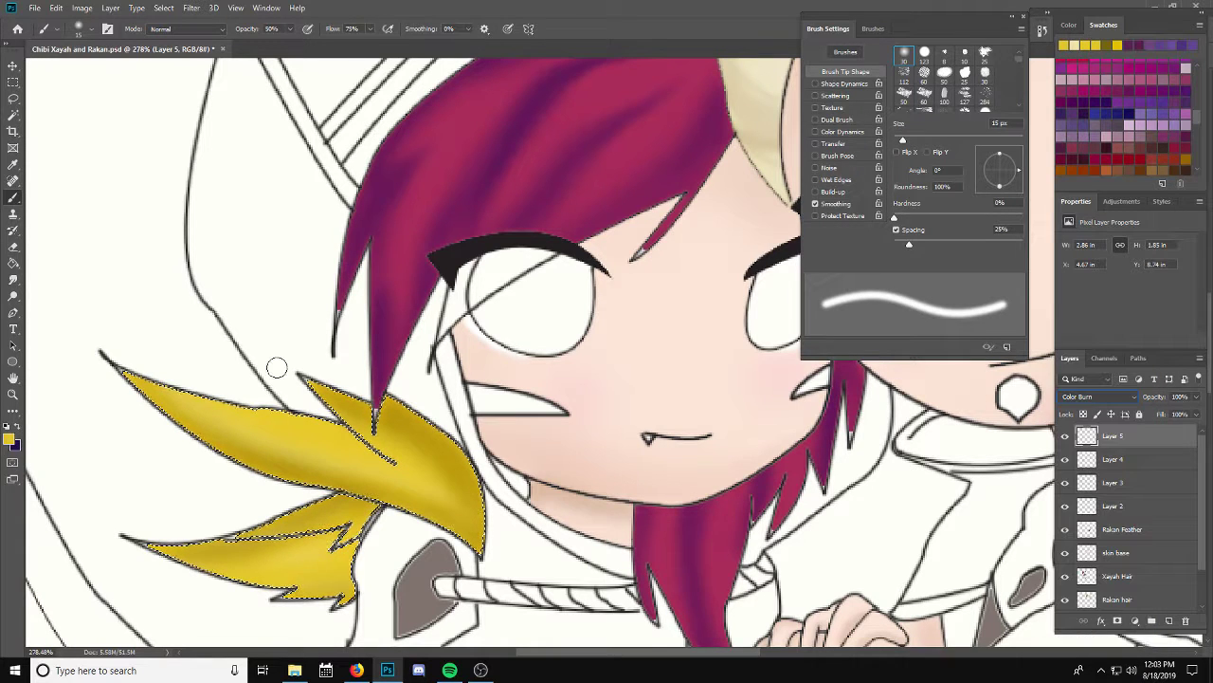
Step: Set up the Smudge tool at 5 px with a dark olive colour, then add Layer 6
{"action": "left_click", "coordinate": [13, 280]}
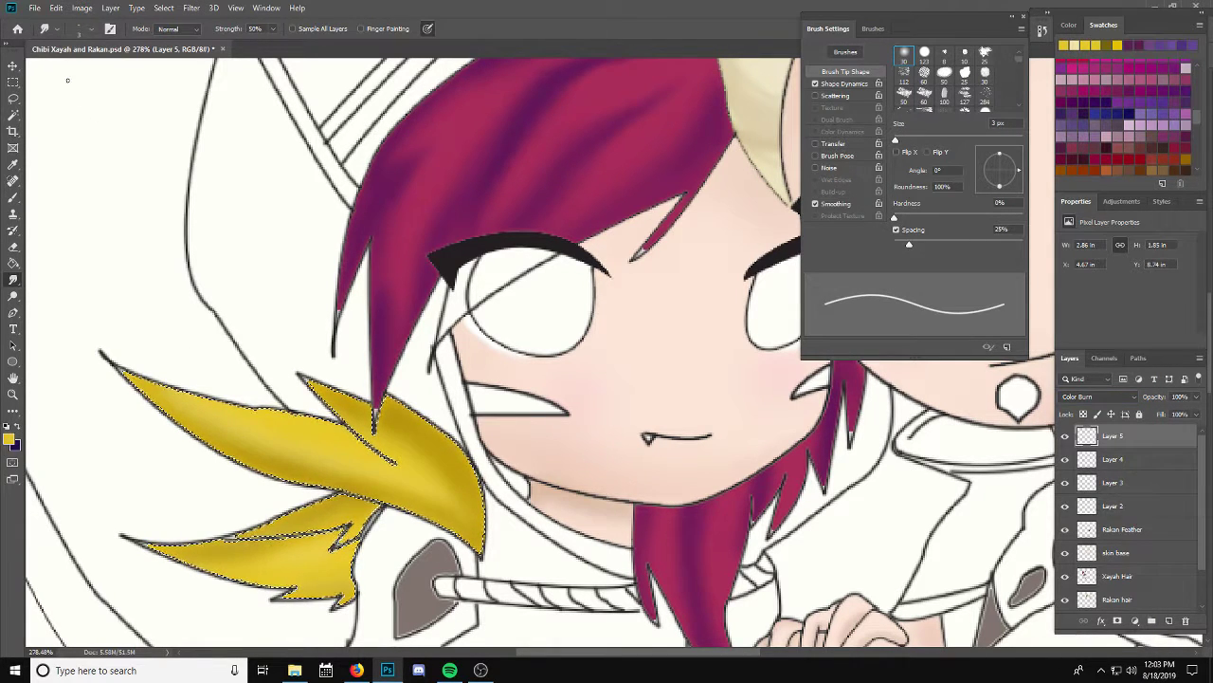
{"action": "left_click_drag", "start_coordinate": [974, 135], "coordinate": [954, 136]}
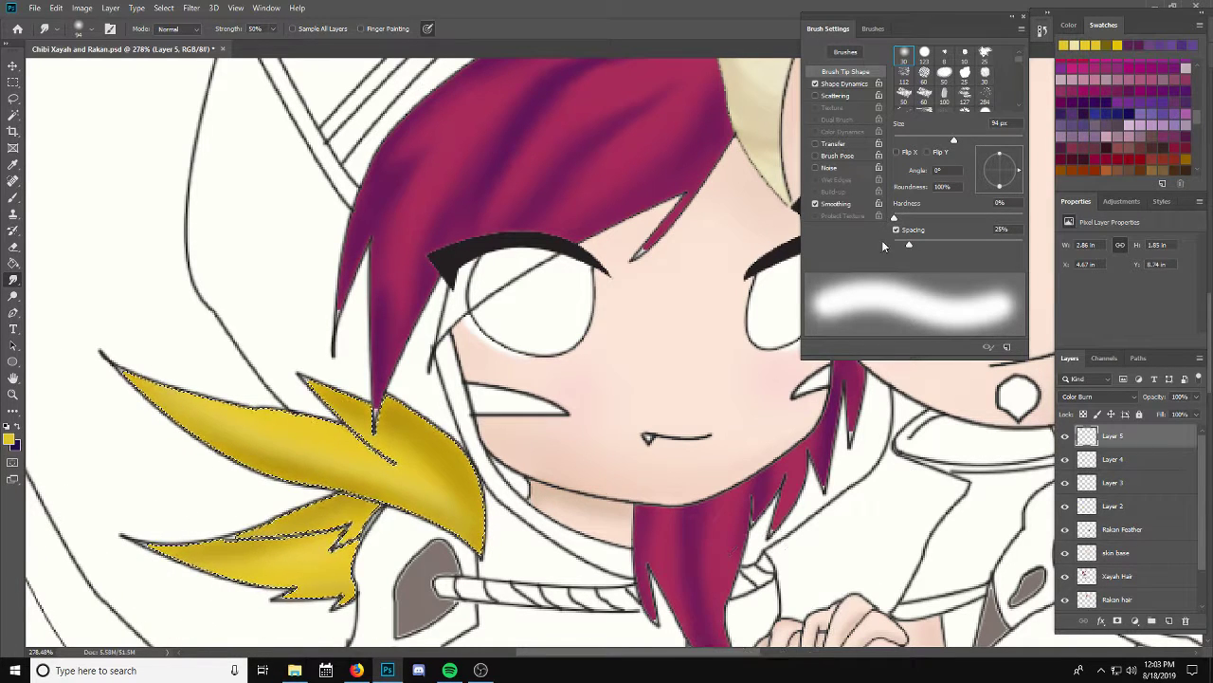
{"action": "left_click_drag", "start_coordinate": [936, 142], "coordinate": [911, 140]}
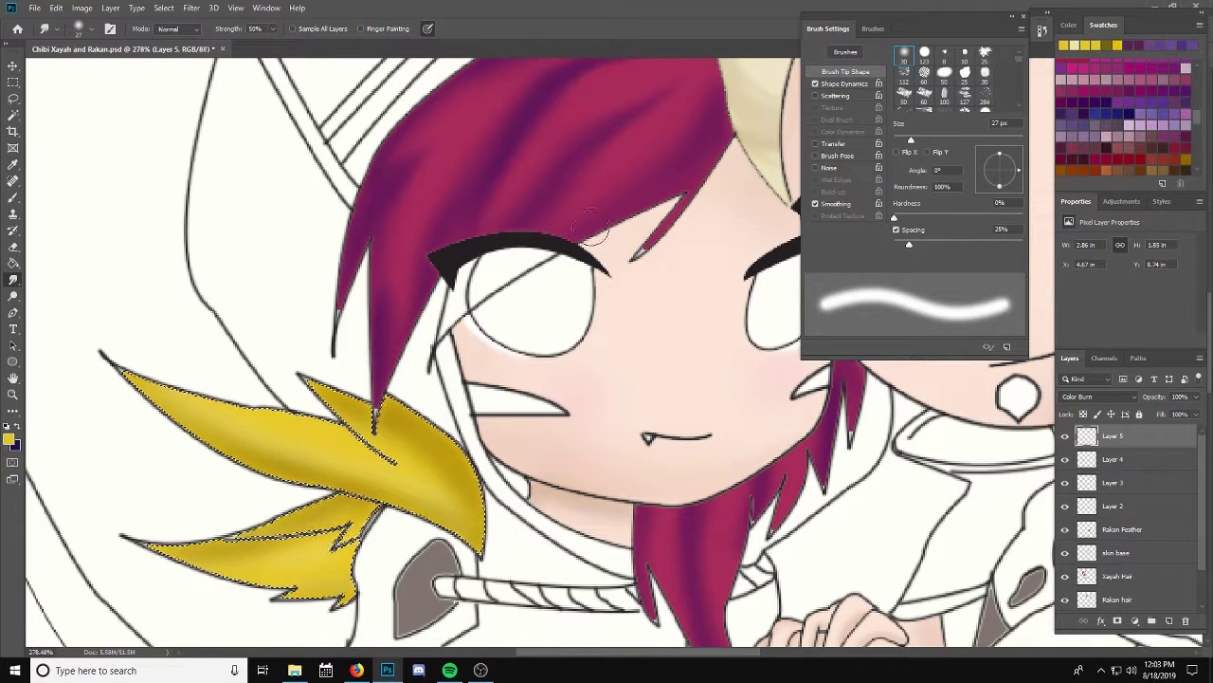
{"action": "left_click", "coordinate": [9, 439]}
{"action": "left_click_drag", "start_coordinate": [801, 339], "coordinate": [810, 337]}
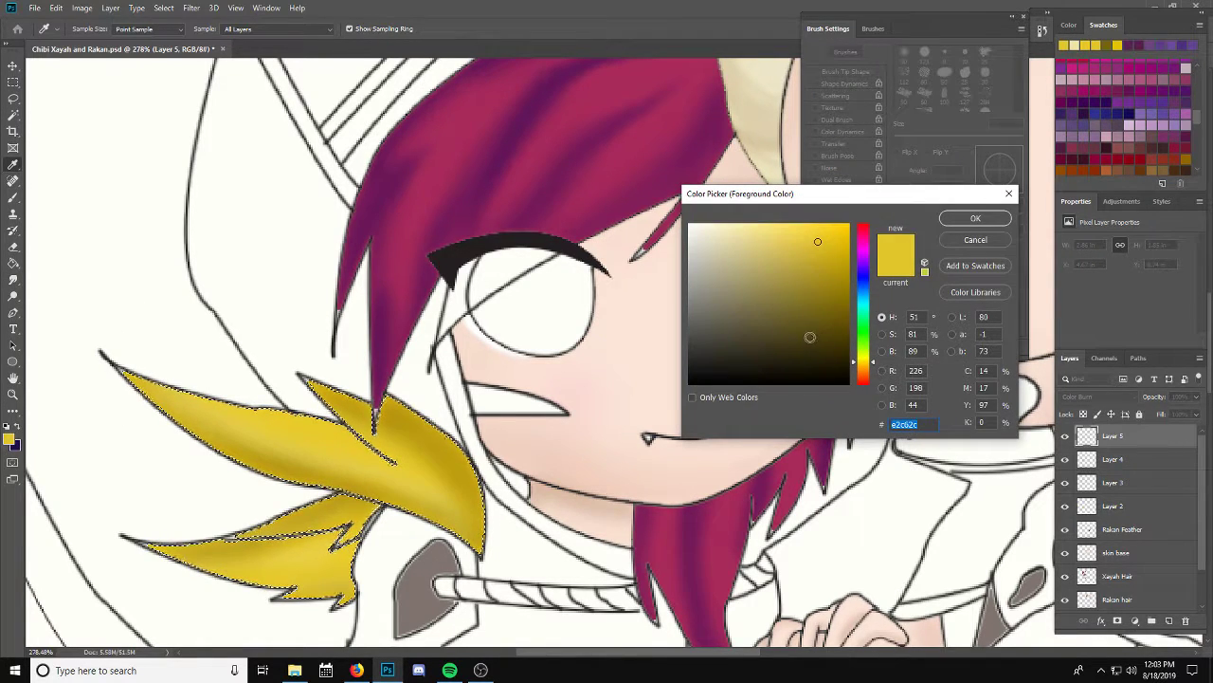
{"action": "left_click", "coordinate": [943, 220]}
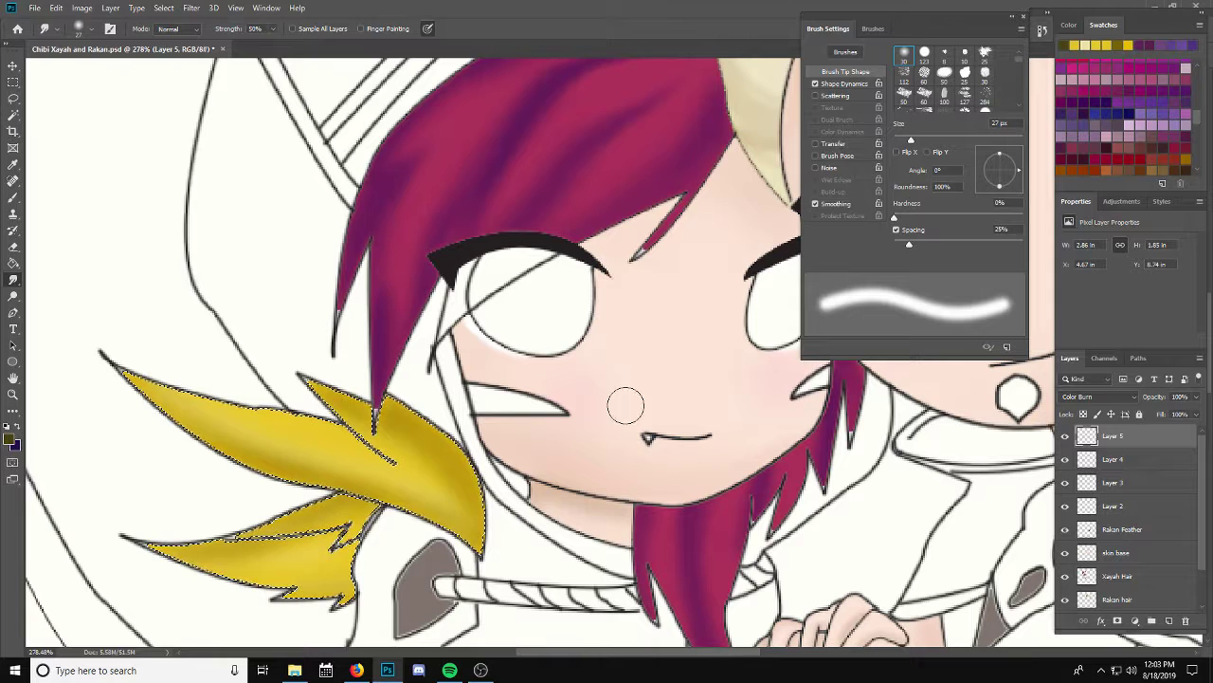
{"action": "left_click", "coordinate": [998, 123]}
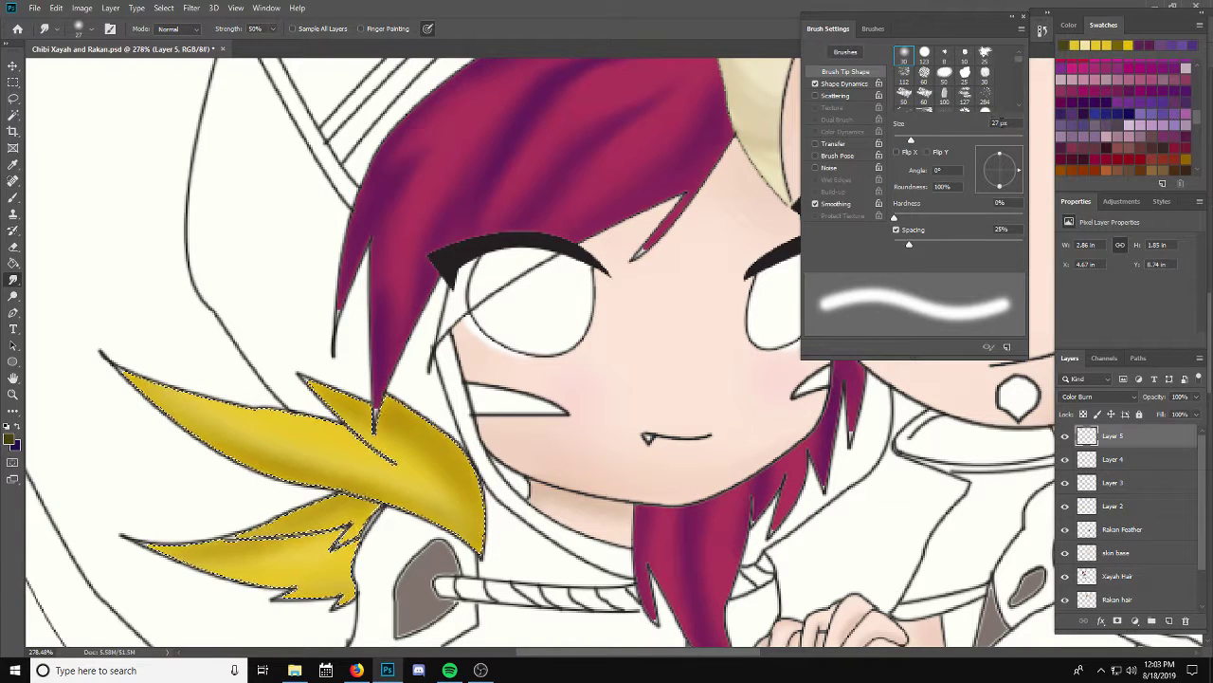
{"action": "type", "text": "5"}
{"action": "key", "text": "Return"}
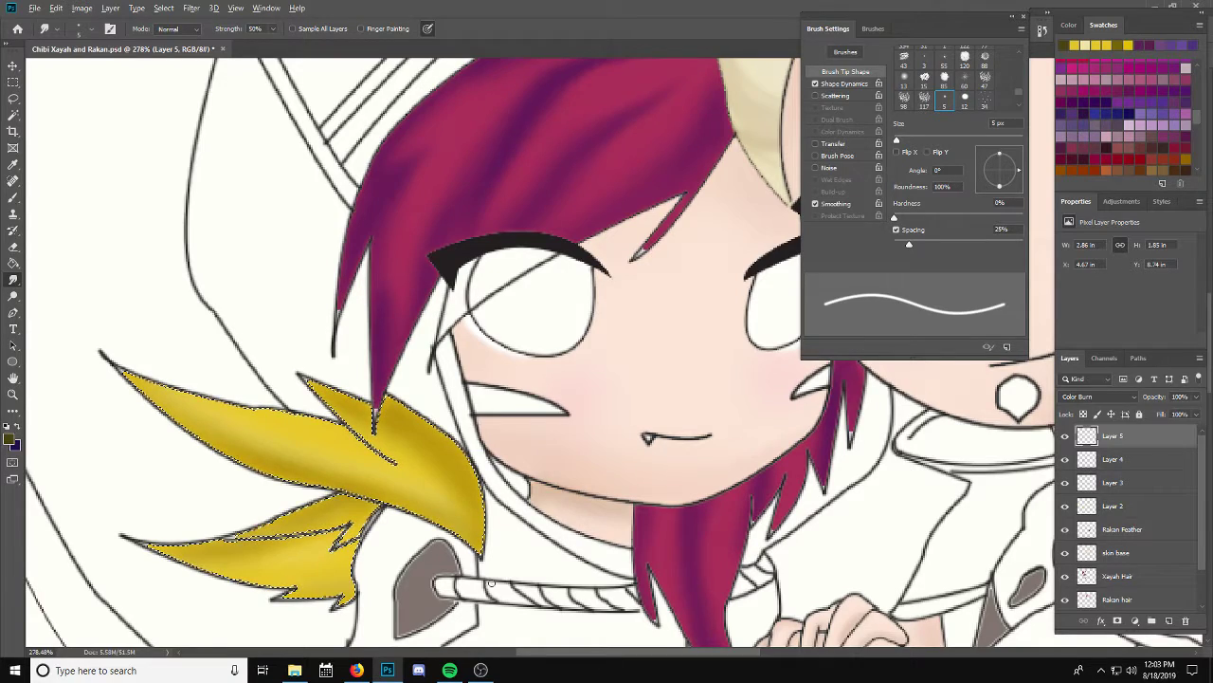
{"action": "scroll", "coordinate": [491, 582], "scroll_direction": "up", "scroll_amount": 3}
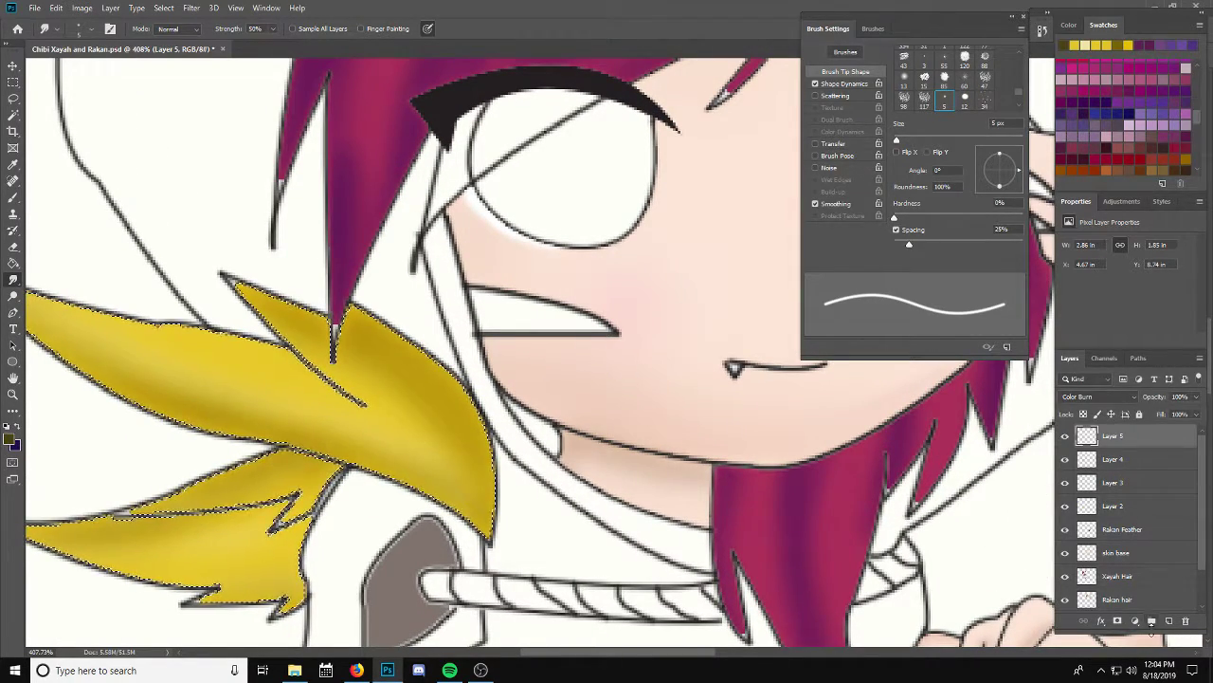
{"action": "left_click", "coordinate": [1169, 620]}
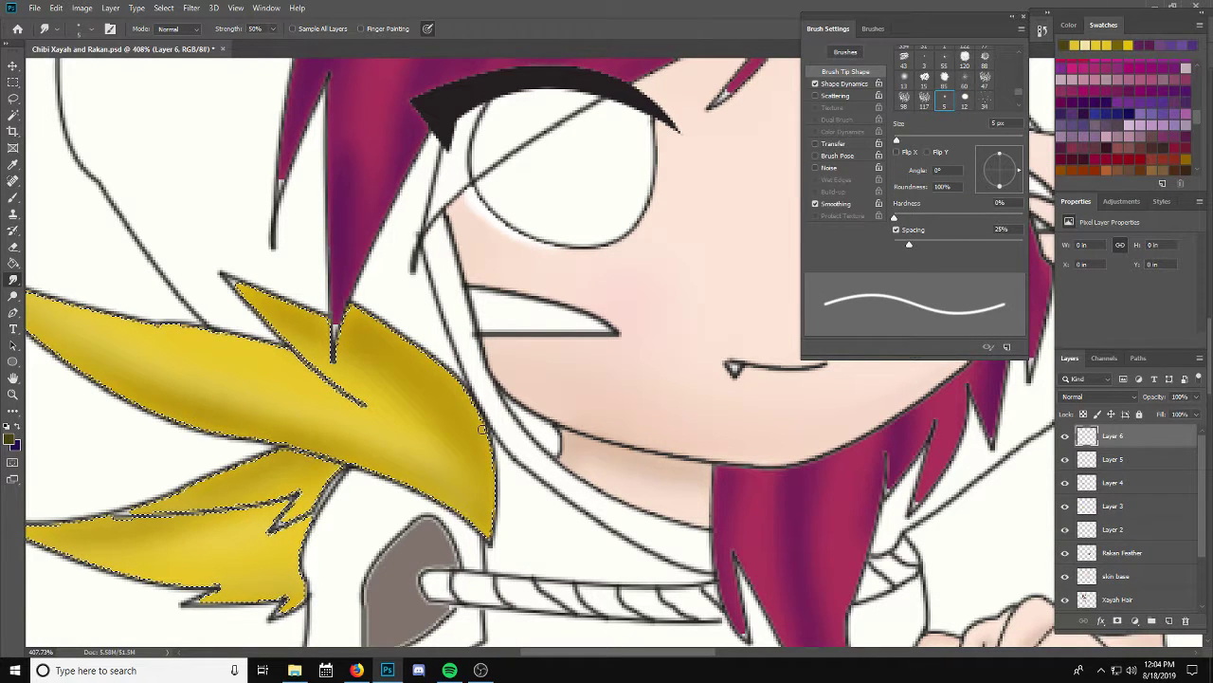
Step: Paint thin 5 px dark olive strokes along the lower feather's bottom edge
{"action": "left_click", "coordinate": [12, 199]}
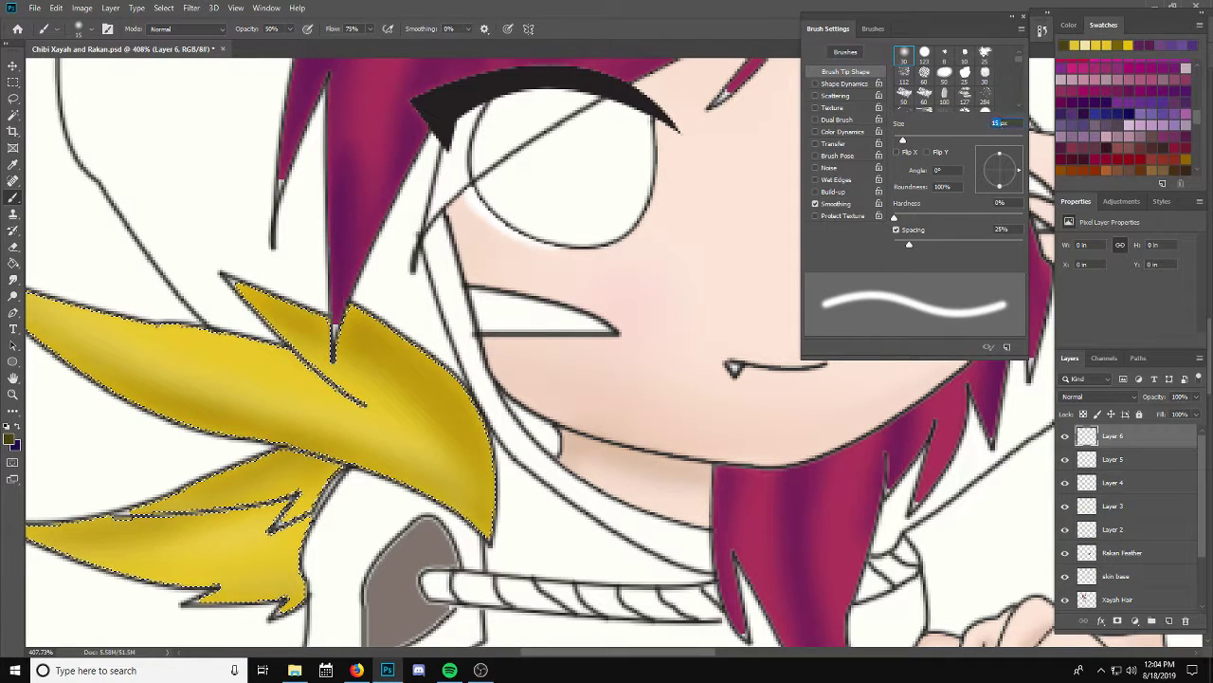
{"action": "left_click_drag", "start_coordinate": [999, 122], "coordinate": [954, 126]}
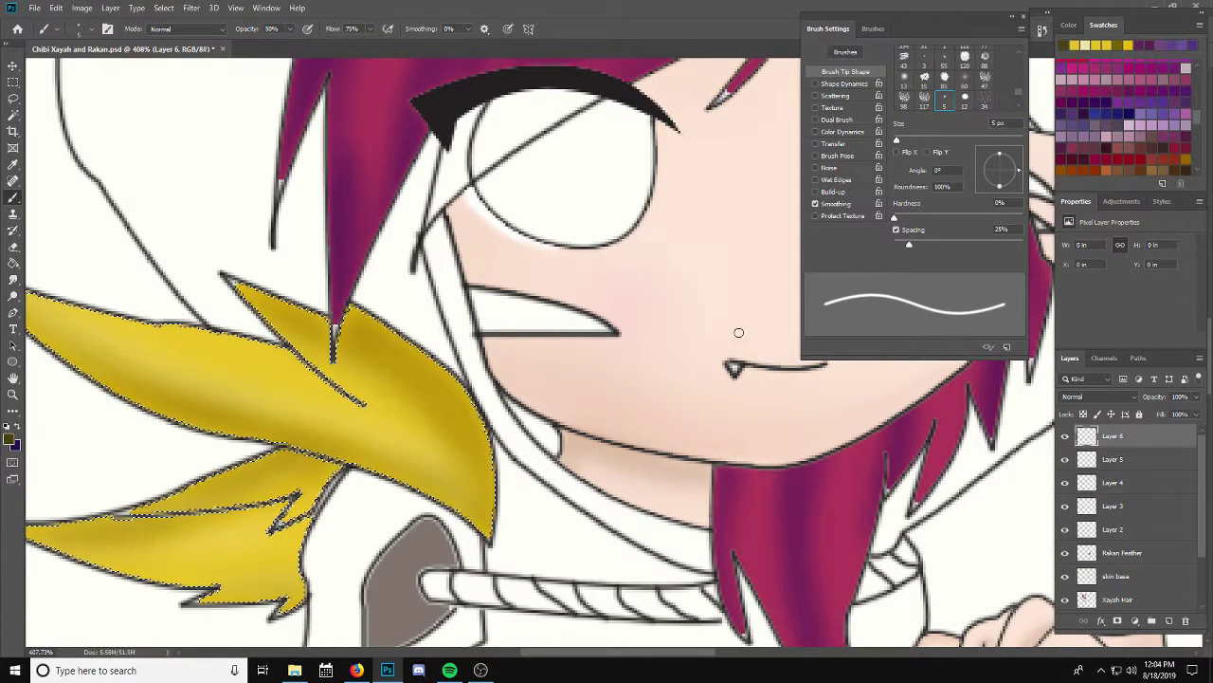
{"action": "left_click_drag", "start_coordinate": [617, 652], "coordinate": [569, 662]}
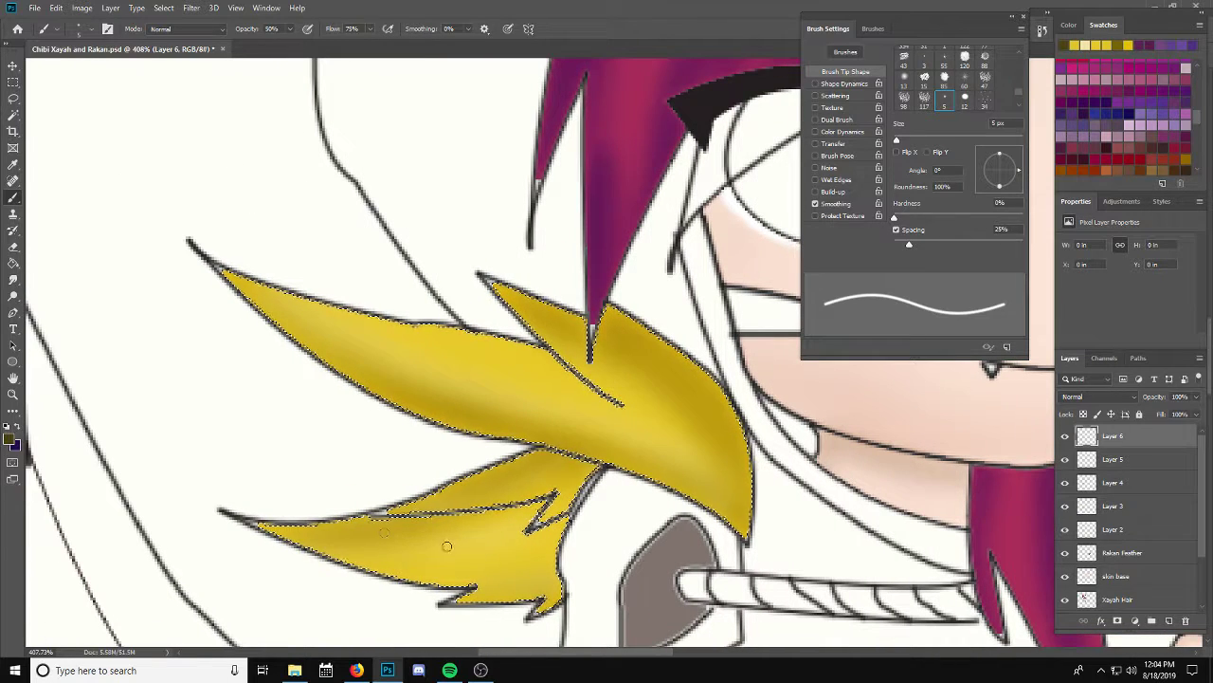
{"action": "left_click_drag", "start_coordinate": [417, 500], "coordinate": [527, 535]}
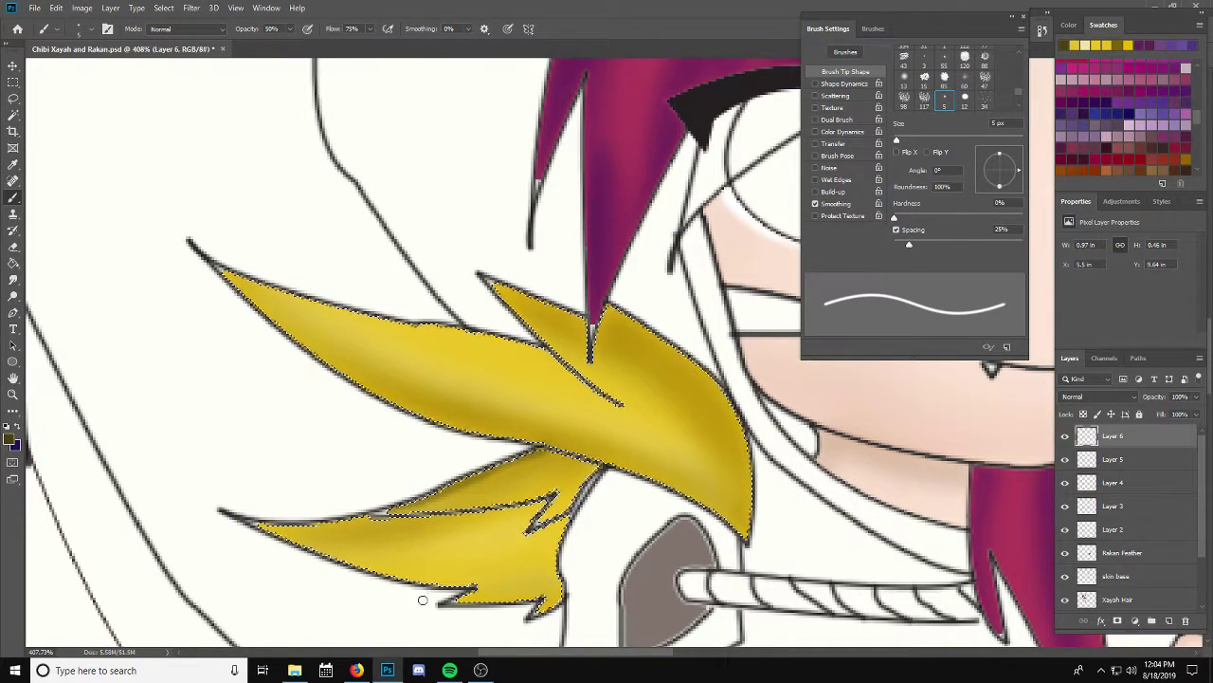
{"action": "mouse_move", "coordinate": [445, 599]}
{"action": "left_mouse_down"}
{"action": "mouse_move", "coordinate": [550, 597]}
{"action": "mouse_move", "coordinate": [533, 612]}
{"action": "mouse_move", "coordinate": [562, 595]}
{"action": "mouse_move", "coordinate": [561, 549]}
{"action": "mouse_move", "coordinate": [531, 502]}
{"action": "left_mouse_up"}
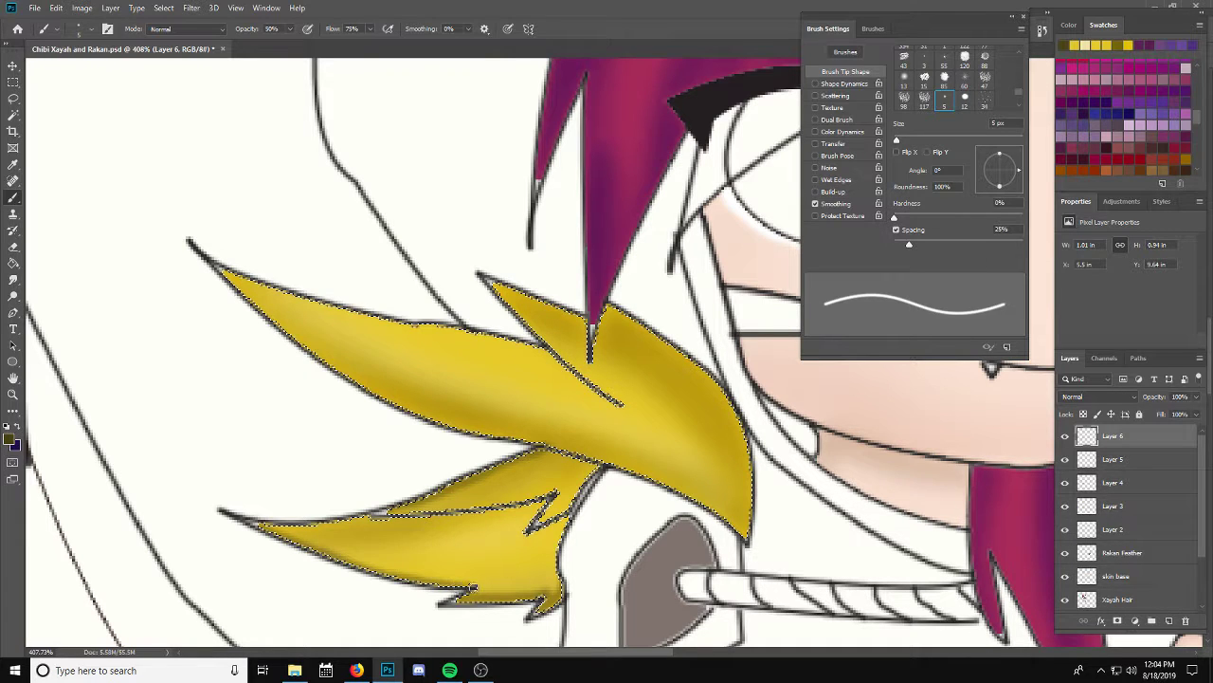
{"action": "left_click_drag", "start_coordinate": [441, 601], "coordinate": [327, 597]}
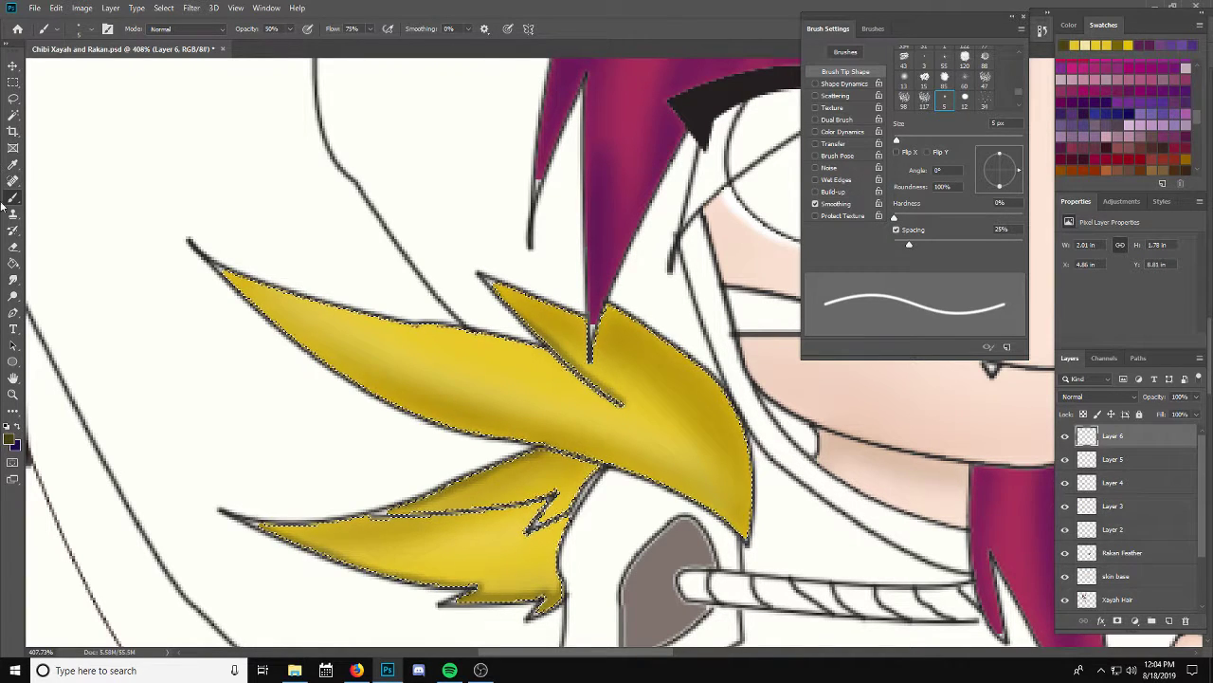
Step: Smudge the Layer 6 edge strokes into the feathers with a 10 px Smudge, then add Layer 7
{"action": "left_click", "coordinate": [13, 280]}
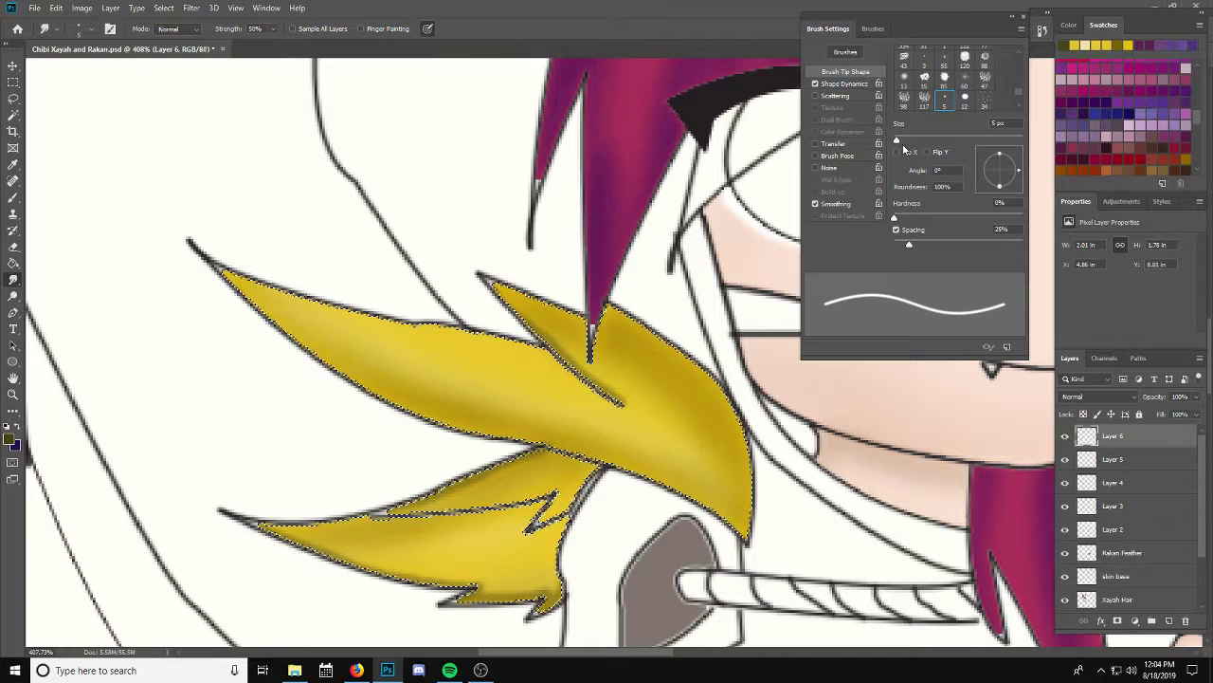
{"action": "double_click", "coordinate": [999, 122]}
{"action": "type", "text": "10"}
{"action": "key", "text": "Return"}
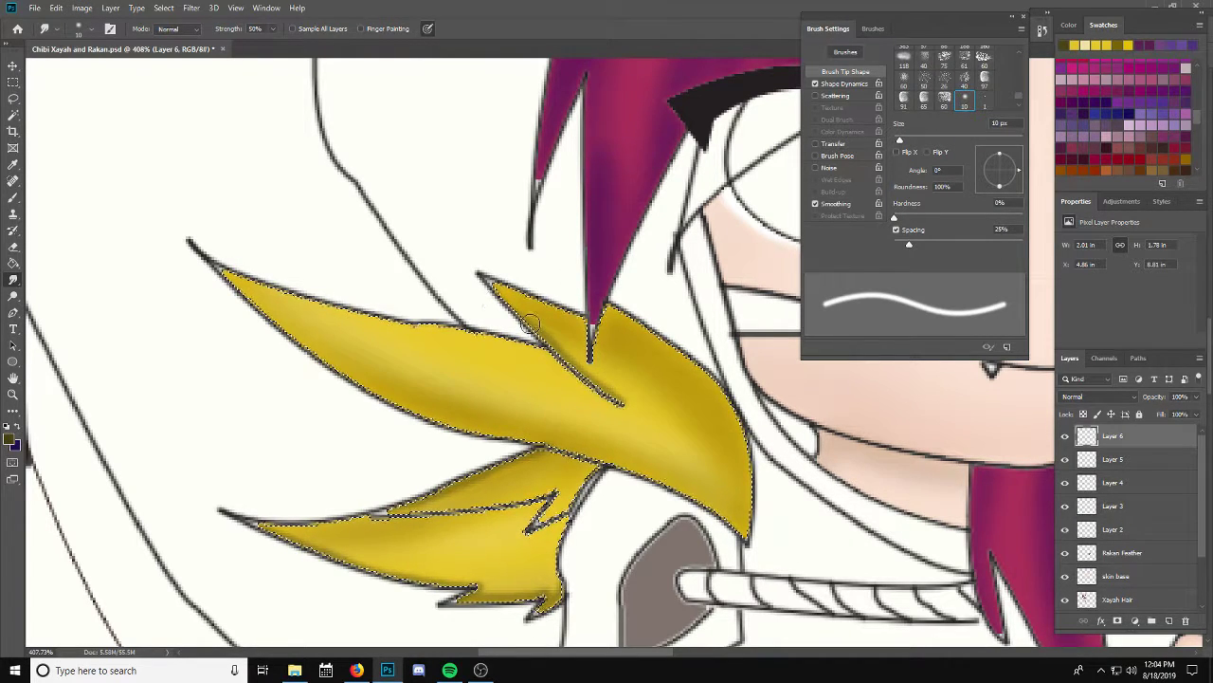
{"action": "mouse_move", "coordinate": [460, 254]}
{"action": "left_mouse_down"}
{"action": "mouse_move", "coordinate": [615, 414]}
{"action": "mouse_move", "coordinate": [655, 411]}
{"action": "mouse_move", "coordinate": [617, 395]}
{"action": "mouse_move", "coordinate": [666, 428]}
{"action": "mouse_move", "coordinate": [645, 410]}
{"action": "mouse_move", "coordinate": [672, 455]}
{"action": "mouse_move", "coordinate": [685, 446]}
{"action": "mouse_move", "coordinate": [614, 401]}
{"action": "mouse_move", "coordinate": [682, 431]}
{"action": "mouse_move", "coordinate": [638, 491]}
{"action": "left_mouse_up"}
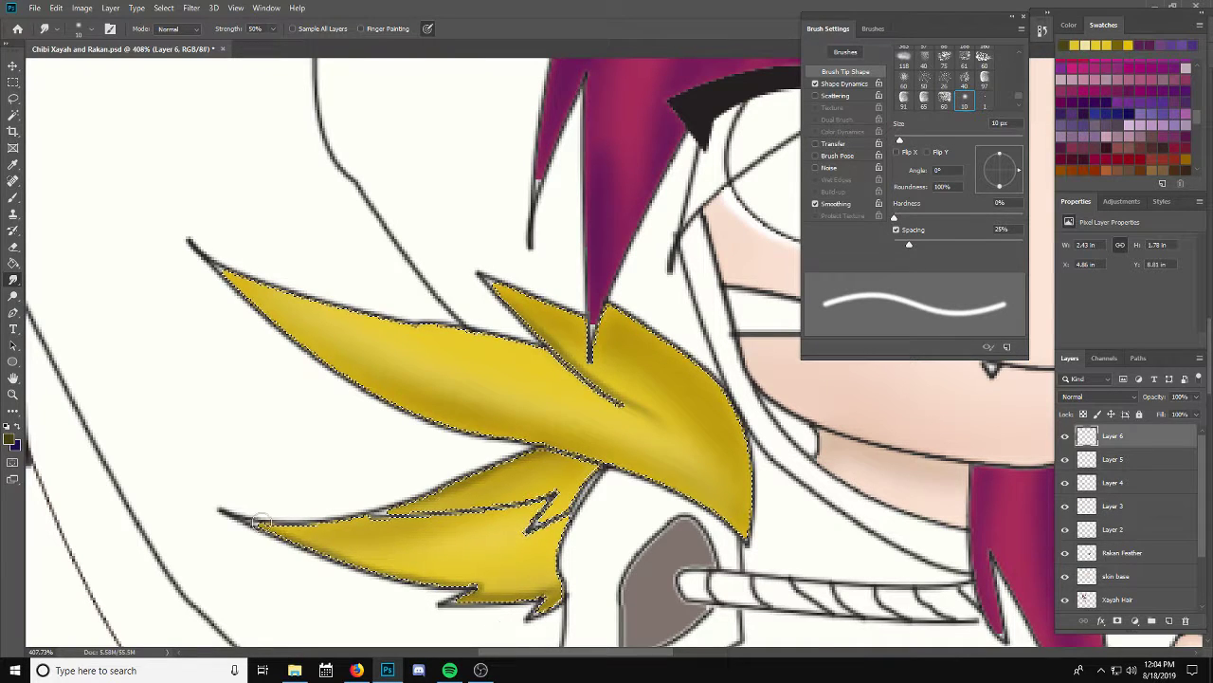
{"action": "left_click", "coordinate": [1169, 620]}
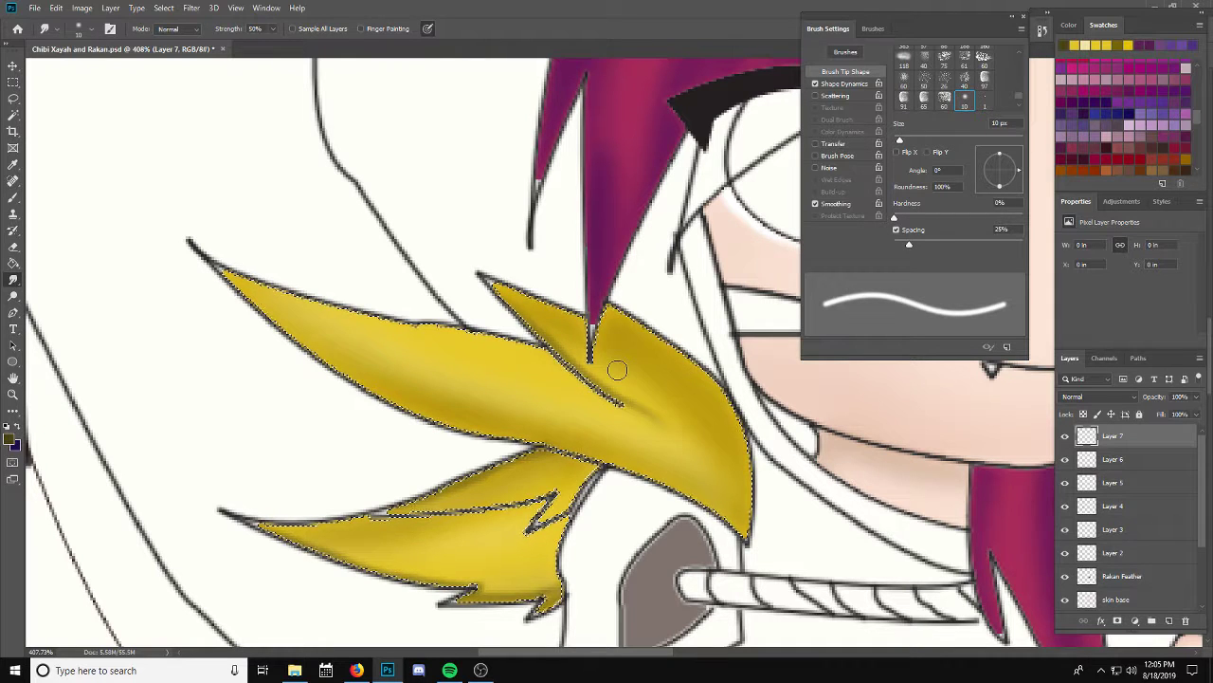
Step: Deselect, set a 2 px Brush, and fill the light gap at the magenta hair tip
{"action": "key", "text": "ctrl+d"}
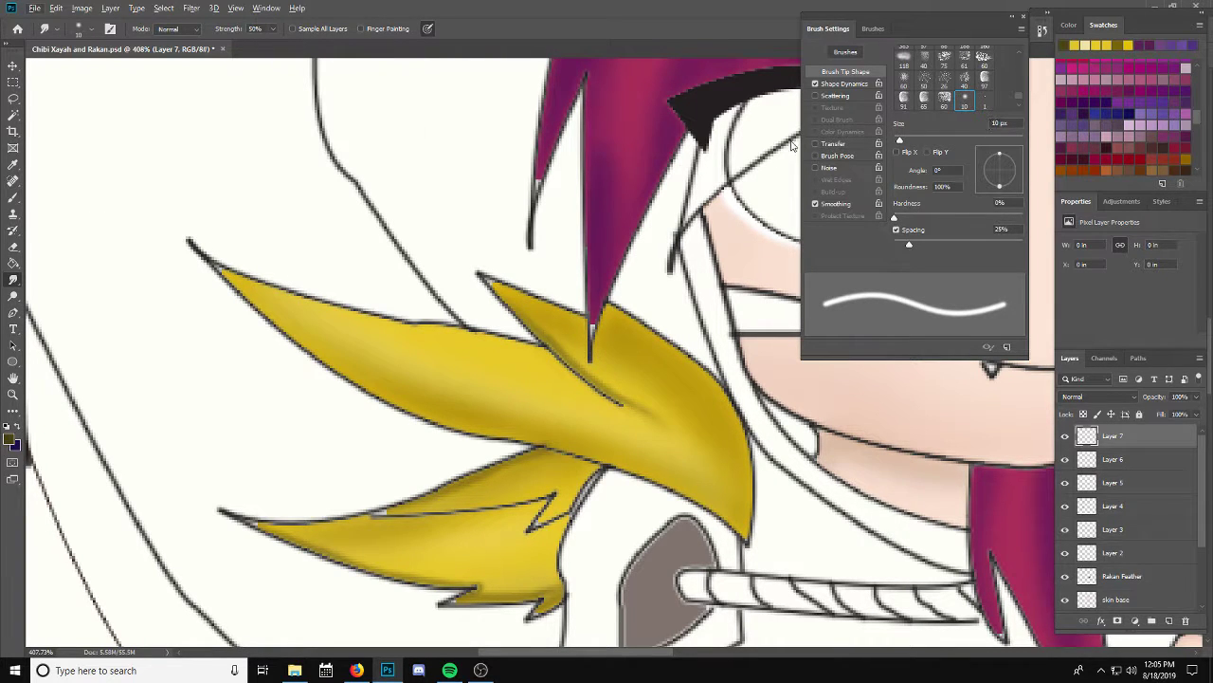
{"action": "left_click", "coordinate": [13, 197]}
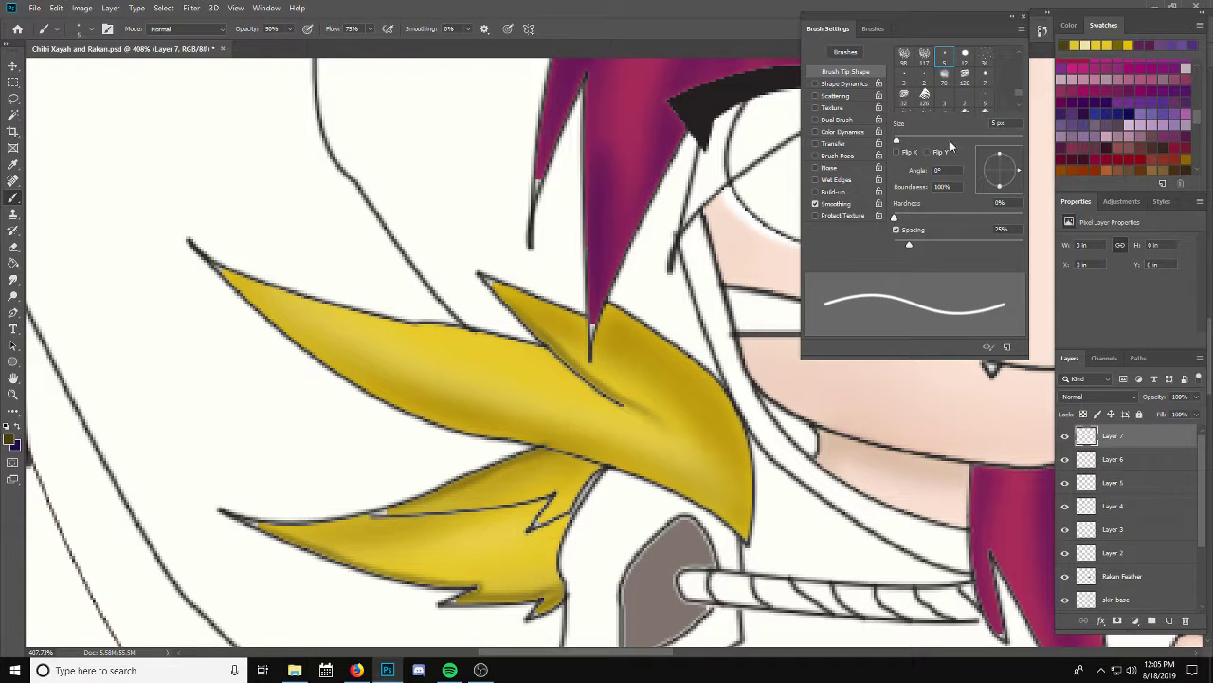
{"action": "type", "text": "2"}
{"action": "key", "text": "Return"}
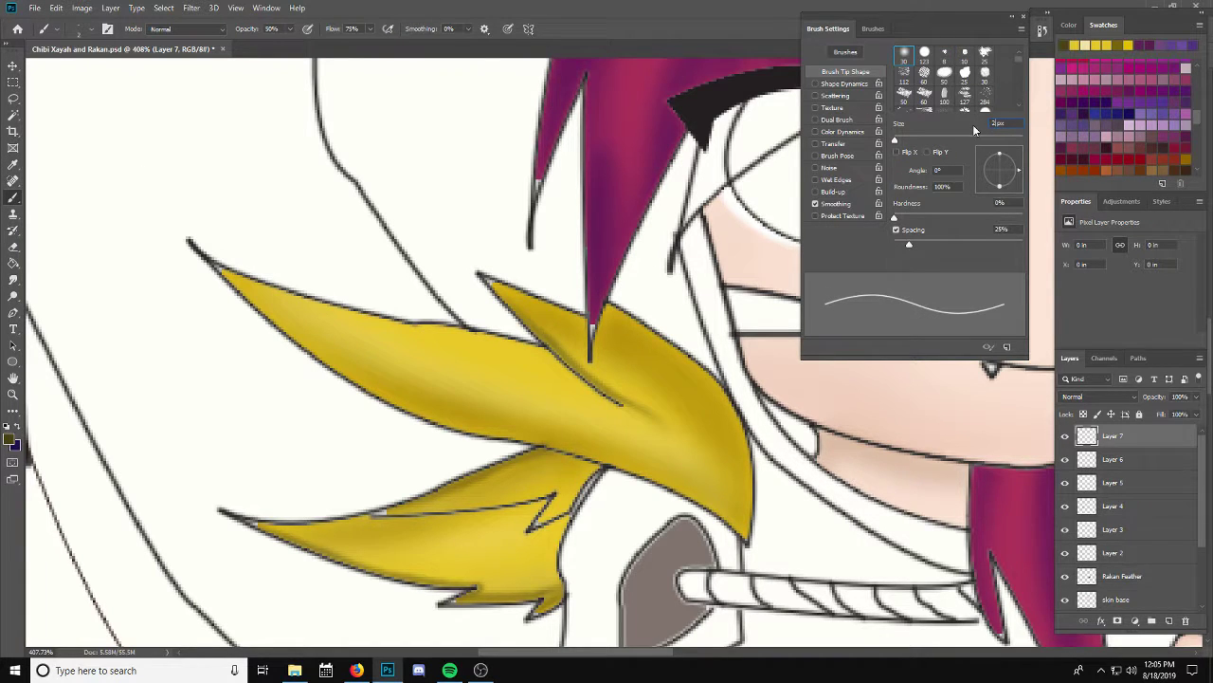
{"action": "left_click", "coordinate": [499, 286], "text": "alt"}
{"action": "scroll", "coordinate": [501, 286], "scroll_direction": "up", "scroll_amount": 3}
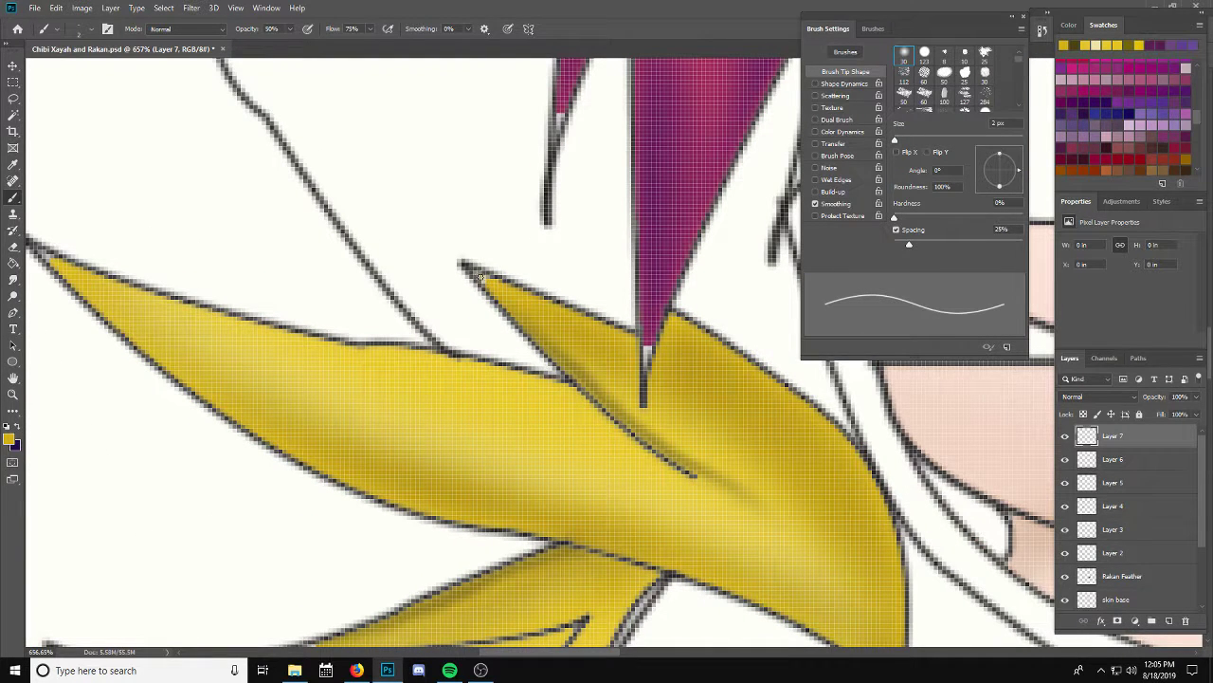
{"action": "left_click", "coordinate": [652, 339], "text": "alt"}
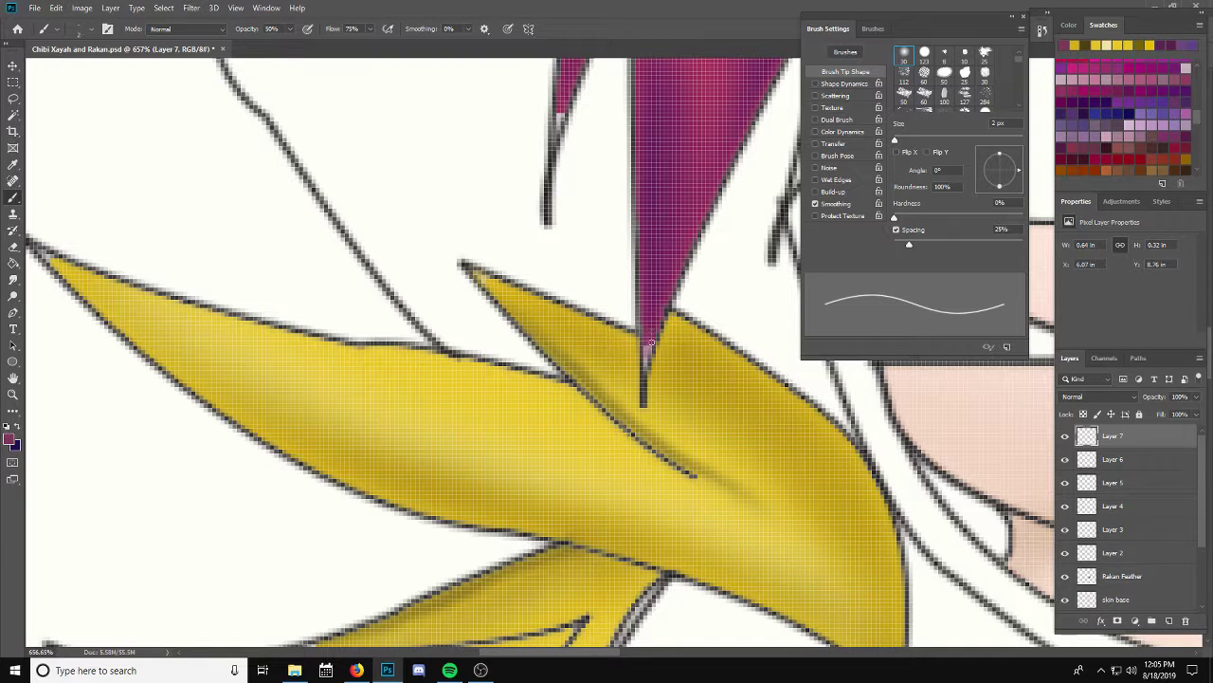
{"action": "left_click_drag", "start_coordinate": [651, 343], "coordinate": [649, 341]}
Step: Raise brush opacity to 100% and fill yellow into the feather's narrow left tip
{"action": "left_click", "coordinate": [281, 29]}
{"action": "left_click_drag", "start_coordinate": [289, 43], "coordinate": [377, 47]}
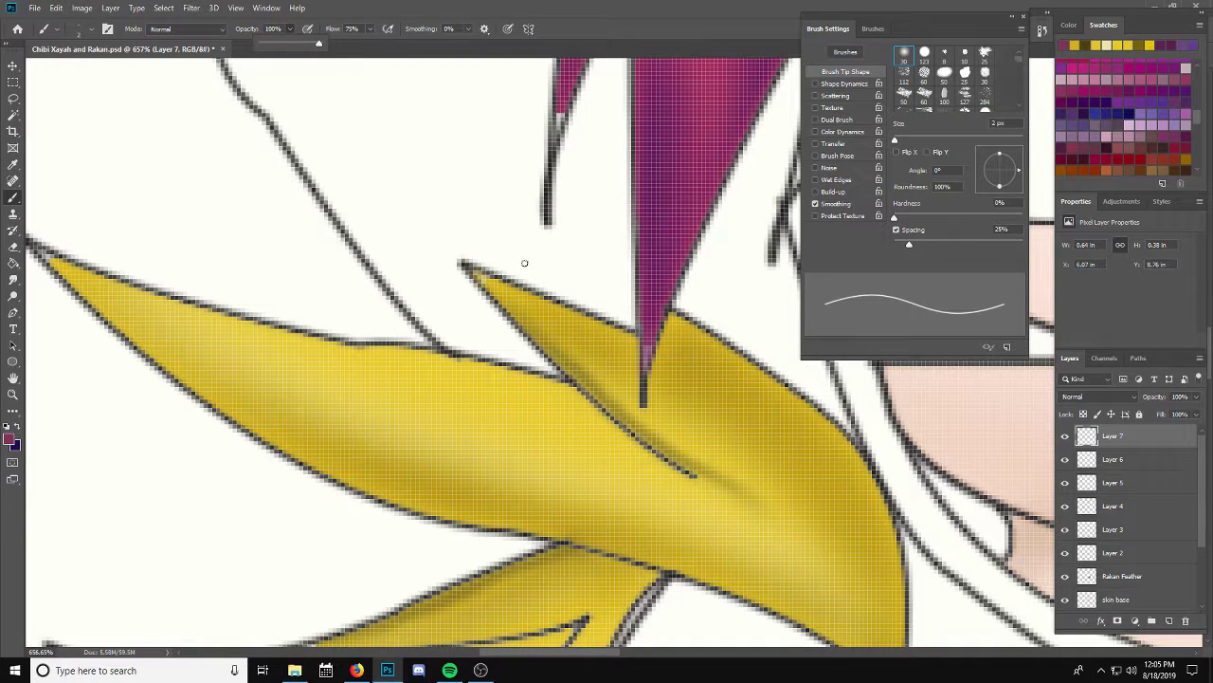
{"action": "left_click", "coordinate": [649, 346]}
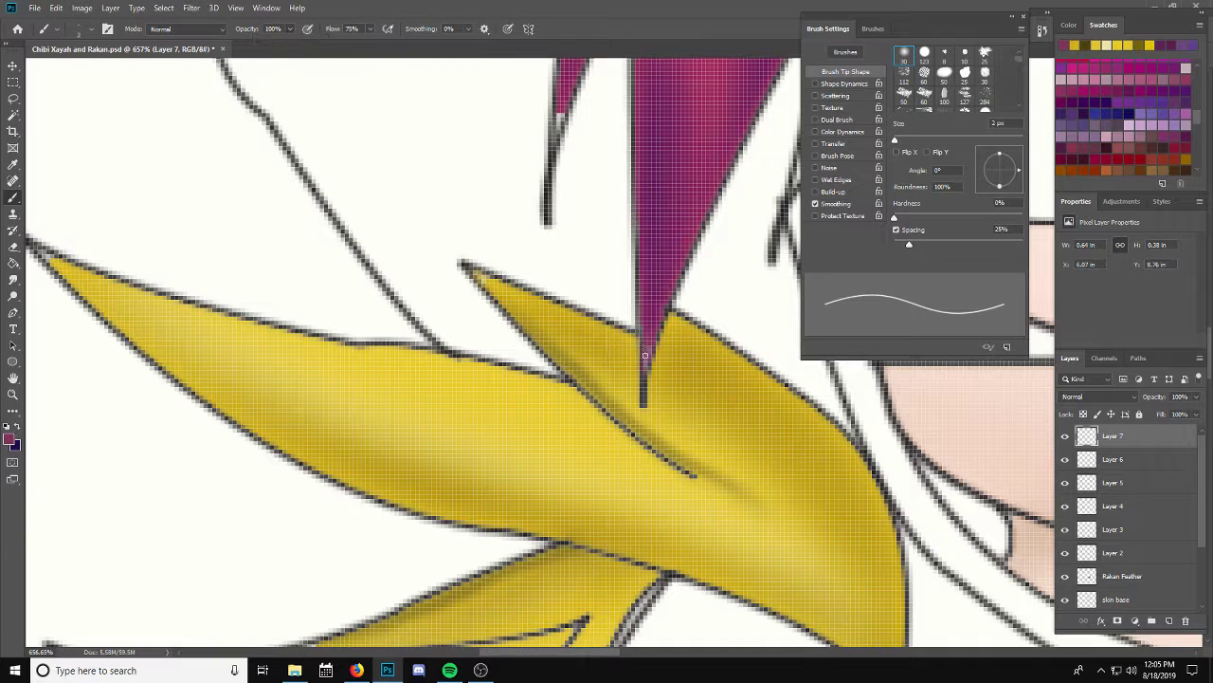
{"action": "left_click", "coordinate": [487, 283], "text": "alt"}
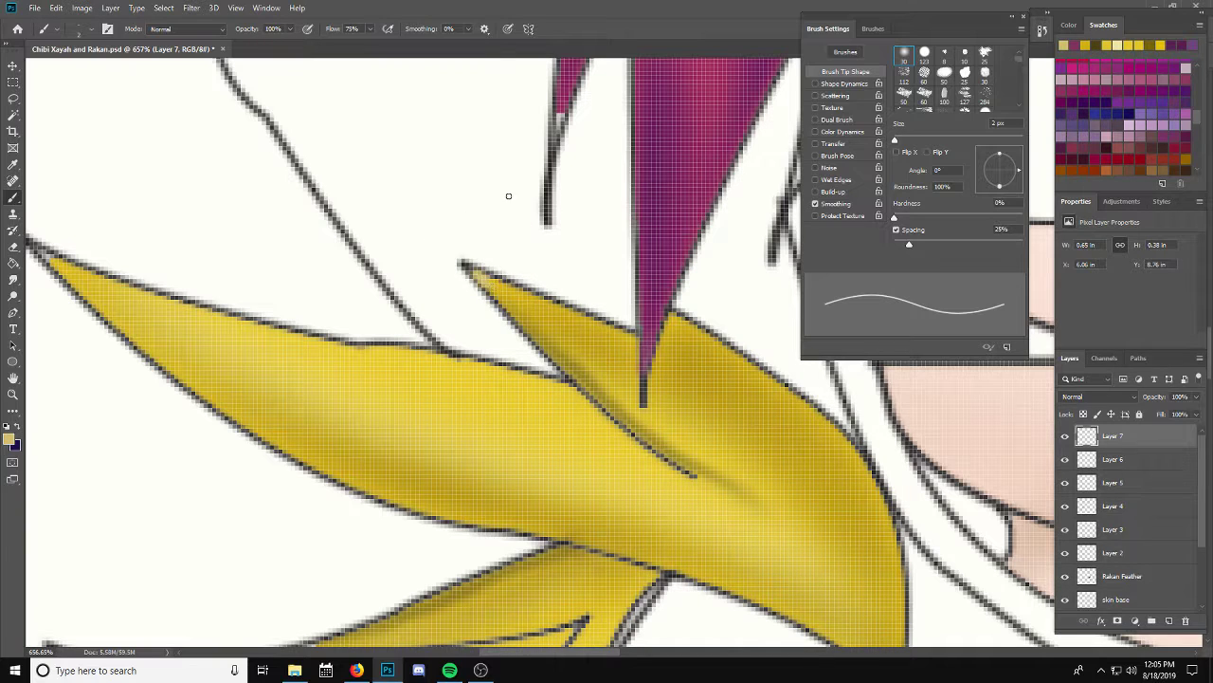
{"action": "left_click", "coordinate": [560, 108], "text": "alt"}
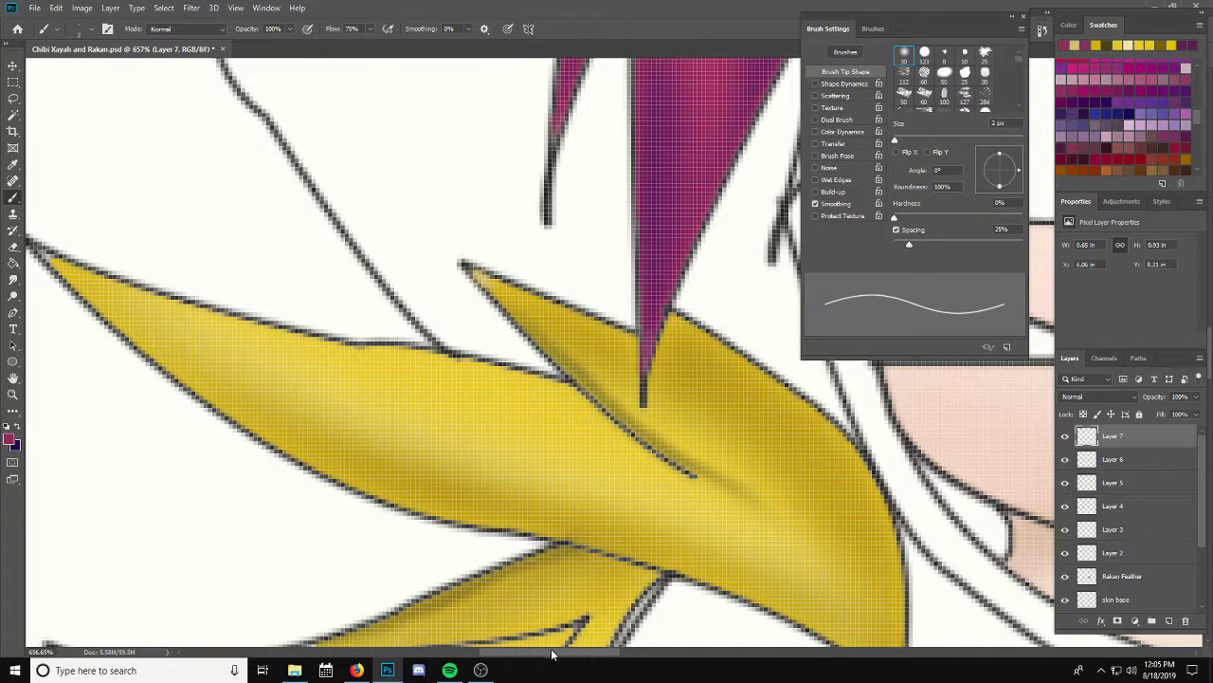
{"action": "left_click_drag", "start_coordinate": [552, 654], "coordinate": [528, 654]}
{"action": "left_click", "coordinate": [270, 264], "text": "alt"}
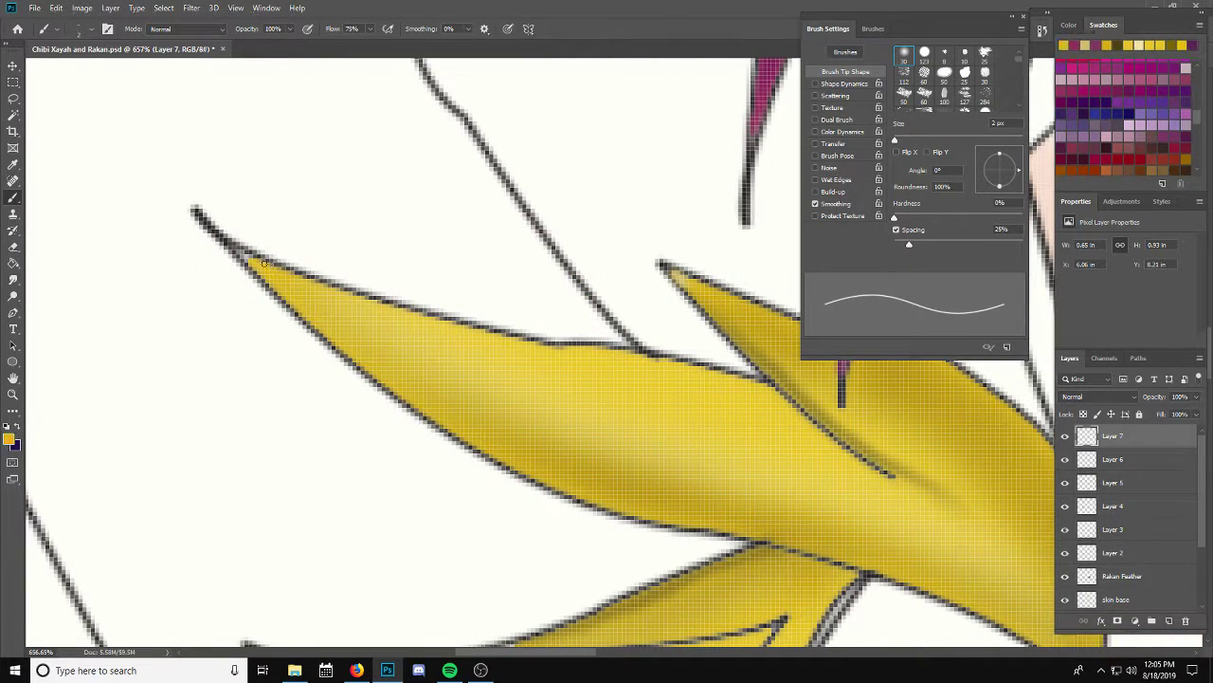
{"action": "left_click_drag", "start_coordinate": [248, 257], "coordinate": [235, 245]}
Step: Patch the gap in the lower feather's grey outline and check the feathers
{"action": "scroll", "coordinate": [461, 477], "scroll_direction": "down", "scroll_amount": 1}
{"action": "scroll", "coordinate": [565, 482], "scroll_direction": "down", "scroll_amount": 2}
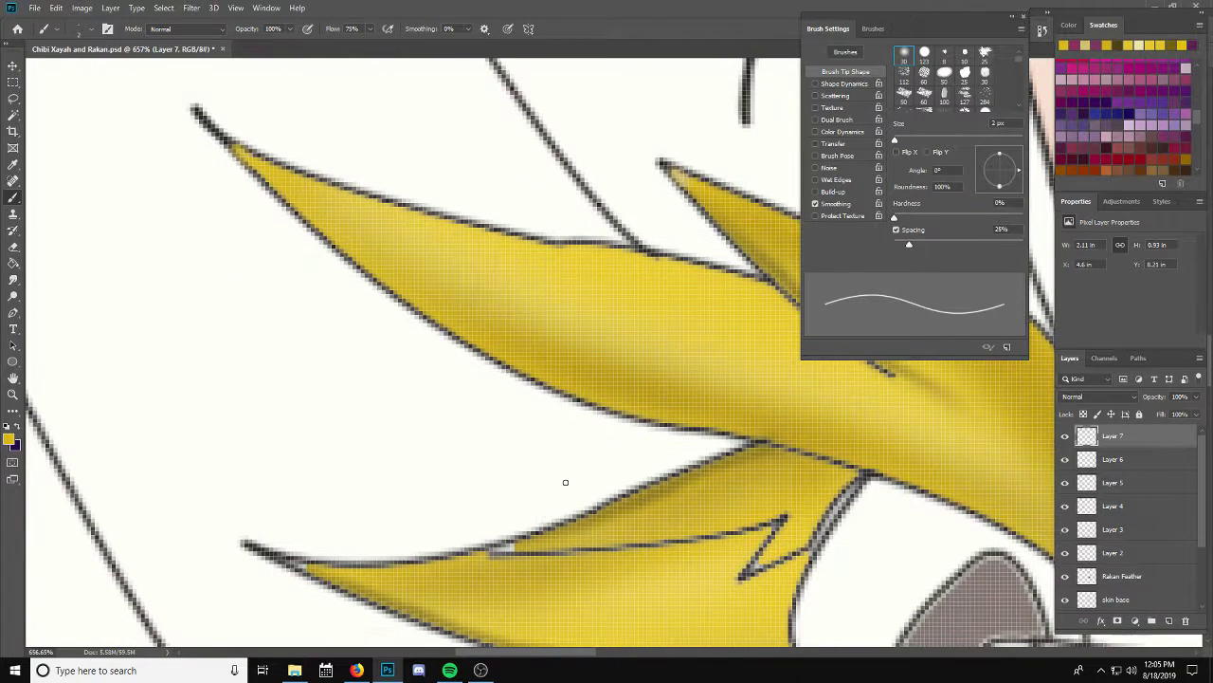
{"action": "left_click", "coordinate": [518, 543], "text": "alt"}
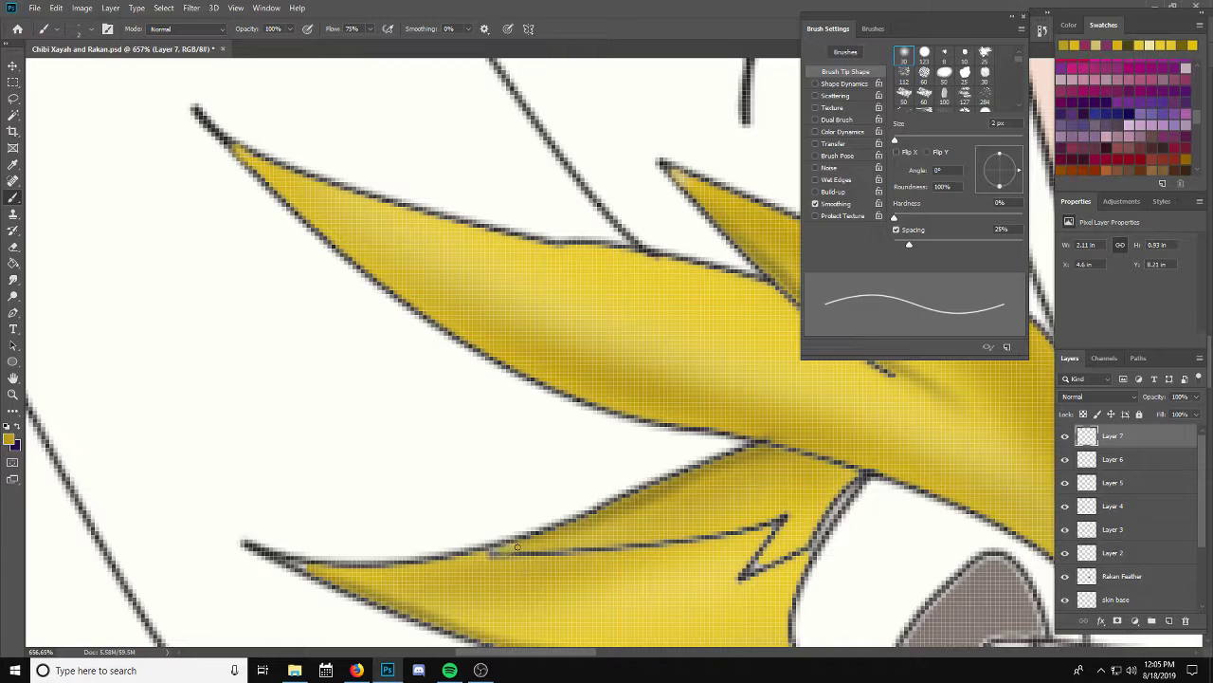
{"action": "left_click_drag", "start_coordinate": [491, 550], "coordinate": [524, 547]}
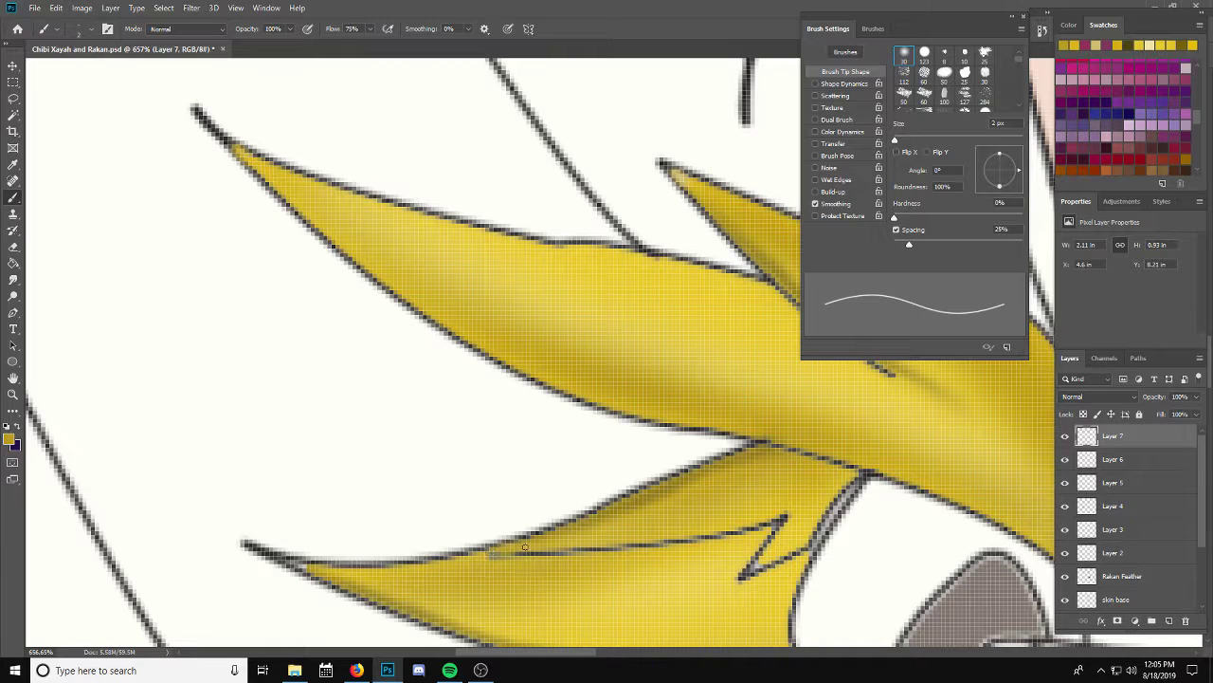
{"action": "left_click", "coordinate": [761, 563], "text": "alt"}
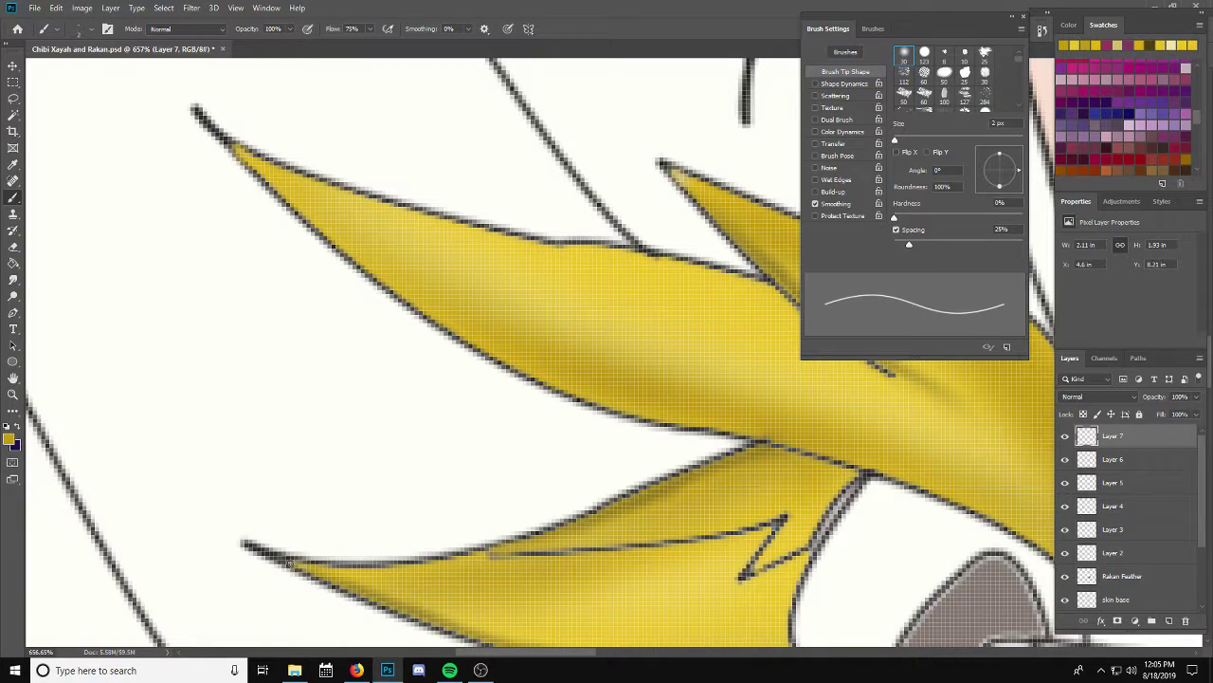
{"action": "scroll", "coordinate": [583, 575], "scroll_direction": "down", "scroll_amount": 1}
{"action": "scroll", "coordinate": [583, 575], "scroll_direction": "down", "scroll_amount": 5}
{"action": "scroll", "coordinate": [591, 577], "scroll_direction": "up", "scroll_amount": 1}
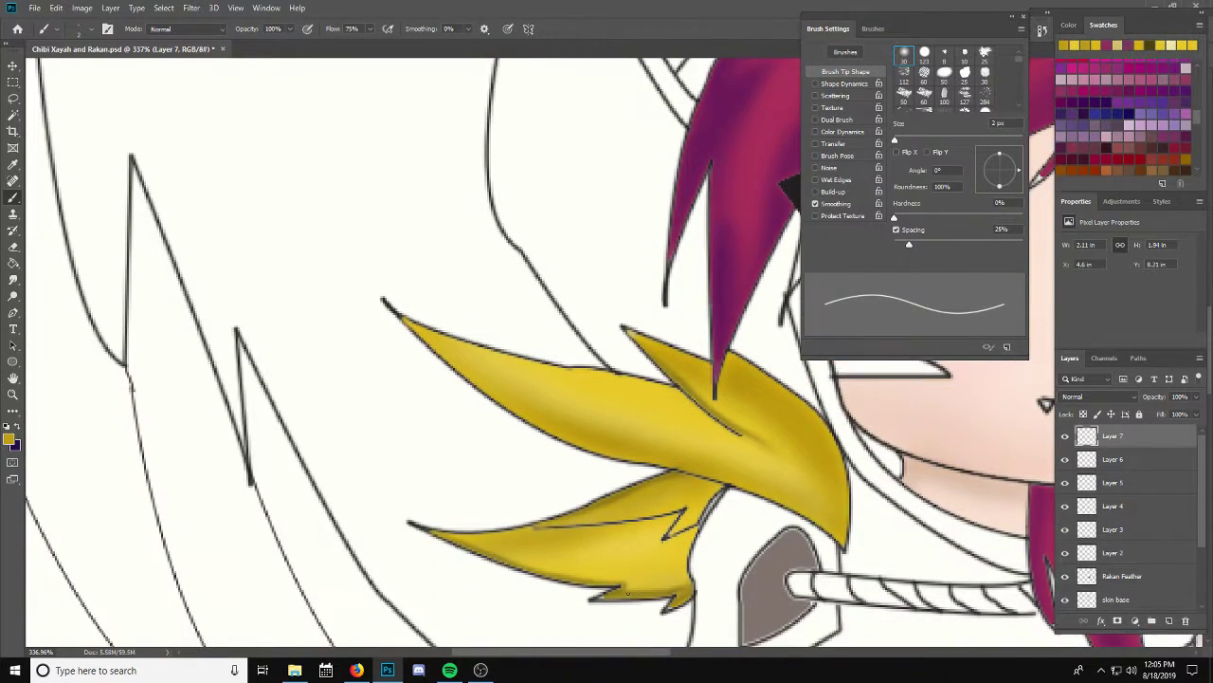
{"action": "scroll", "coordinate": [597, 577], "scroll_direction": "up", "scroll_amount": 2}
{"action": "scroll", "coordinate": [616, 578], "scroll_direction": "up", "scroll_amount": 3}
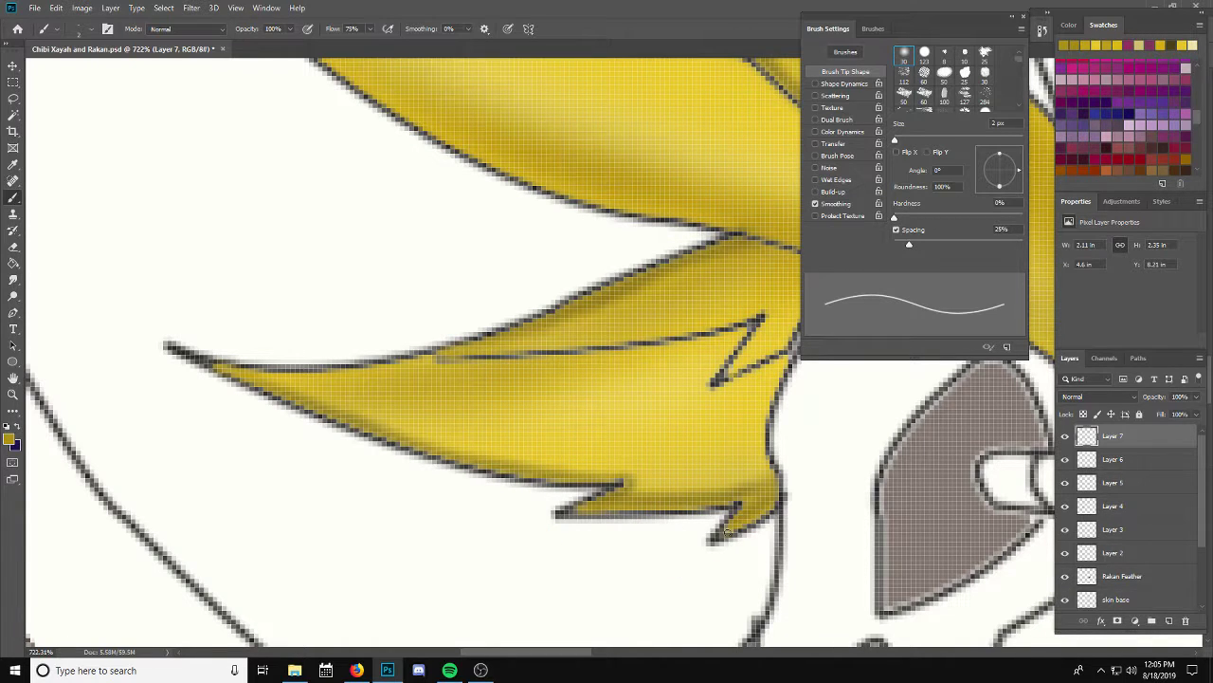
{"action": "scroll", "coordinate": [733, 524], "scroll_direction": "down", "scroll_amount": 2}
{"action": "scroll", "coordinate": [733, 523], "scroll_direction": "down", "scroll_amount": 2}
{"action": "scroll", "coordinate": [731, 517], "scroll_direction": "down", "scroll_amount": 2}
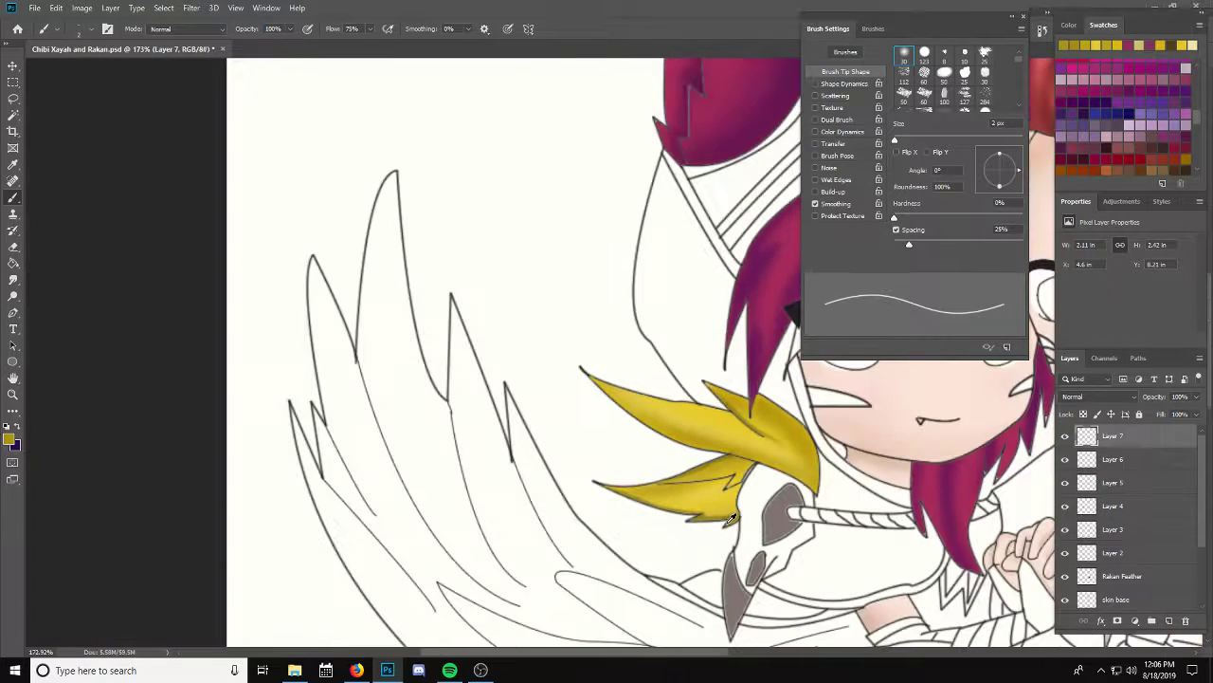
Step: Hide the skin base, Xayah Hair, Rakan hair, line art and background layers
{"action": "left_click", "coordinate": [1042, 29]}
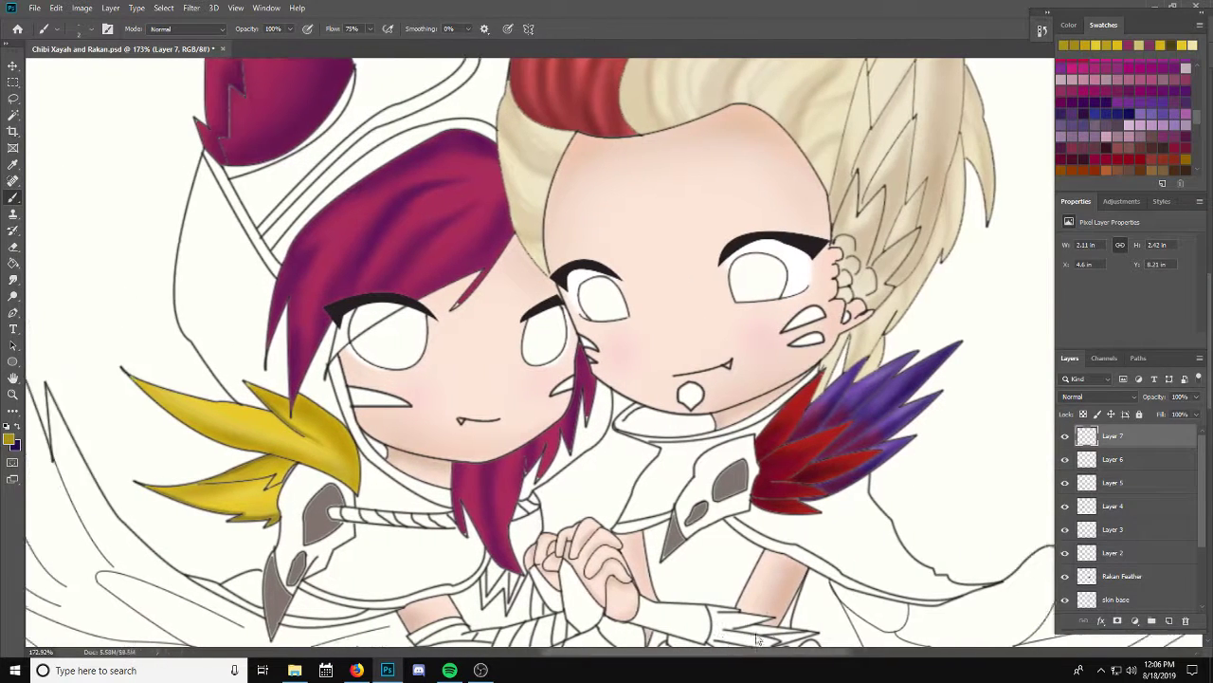
{"action": "left_click_drag", "start_coordinate": [632, 653], "coordinate": [755, 653]}
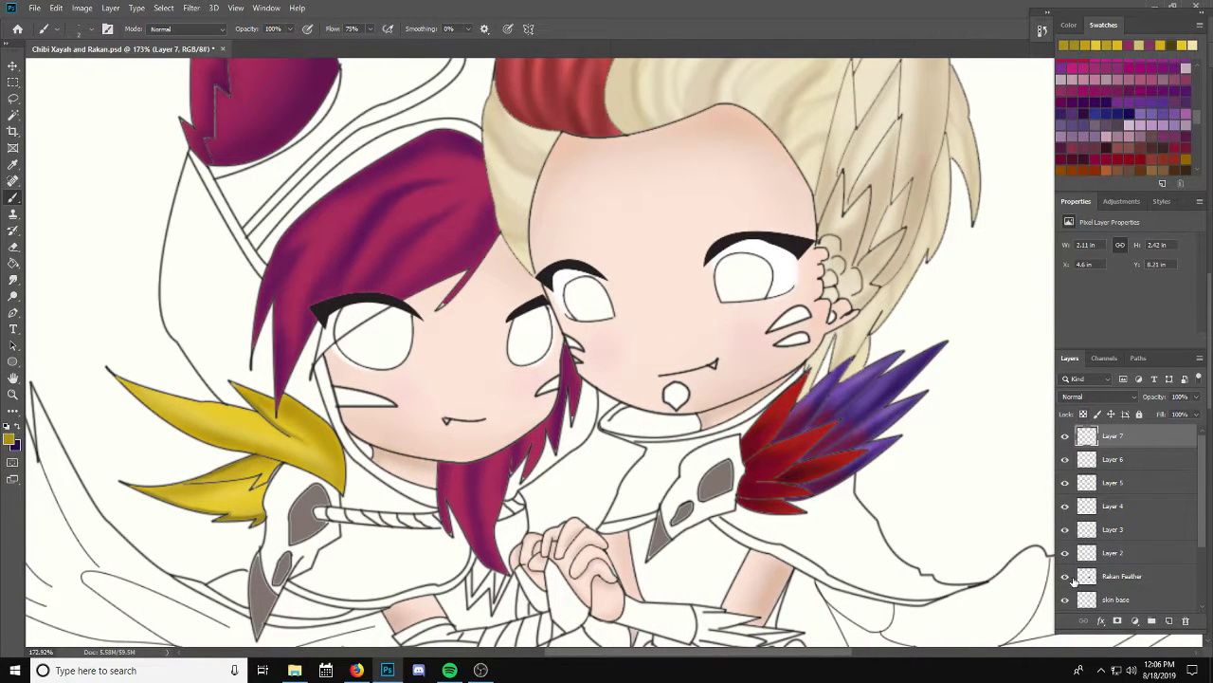
{"action": "scroll", "coordinate": [1071, 595], "scroll_direction": "down", "scroll_amount": 1}
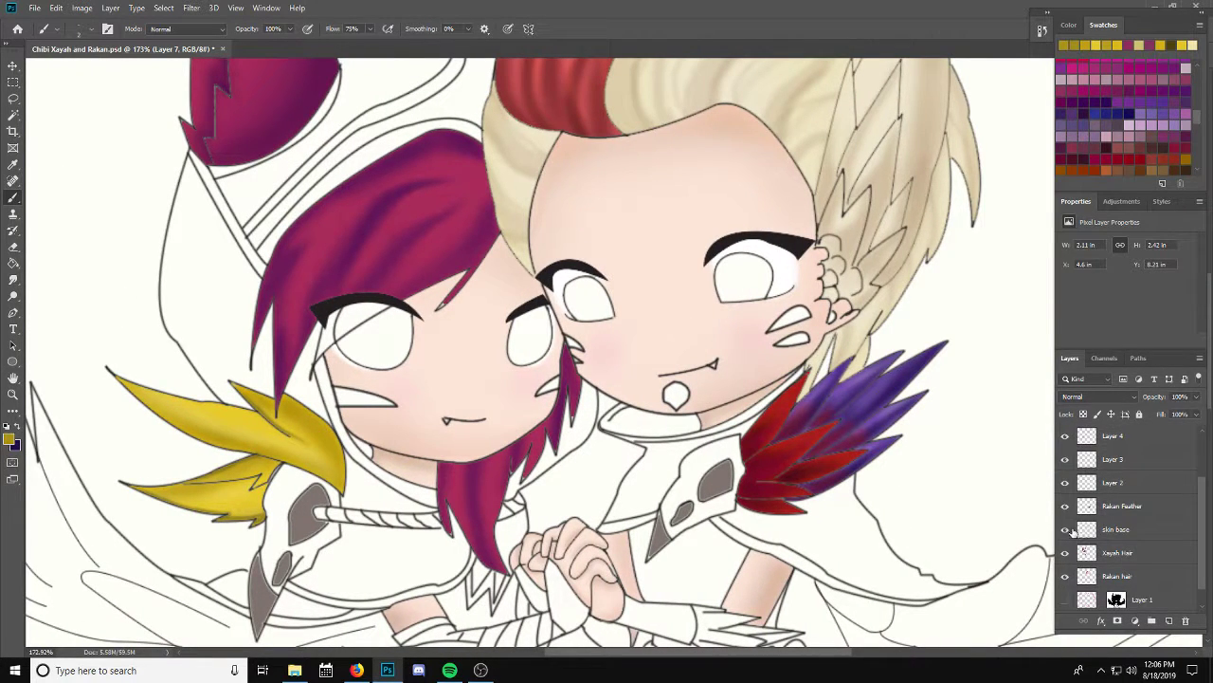
{"action": "left_click", "coordinate": [1065, 529]}
{"action": "left_click", "coordinate": [1064, 553]}
{"action": "left_click", "coordinate": [1065, 576]}
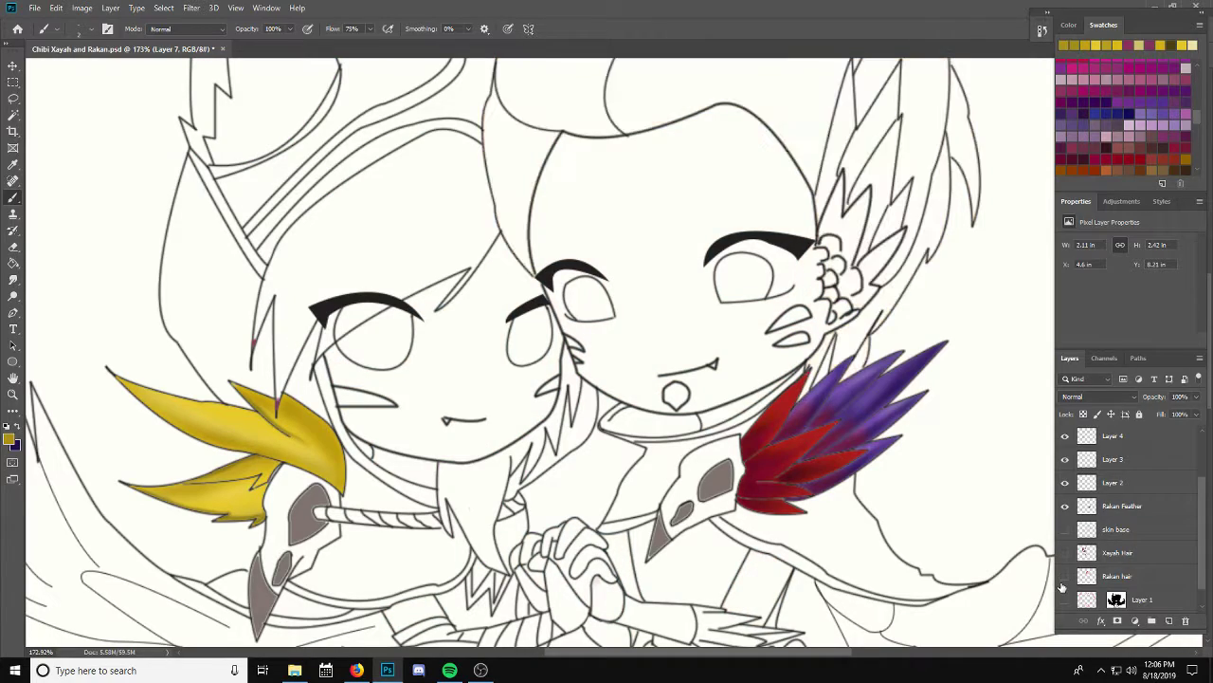
{"action": "scroll", "coordinate": [1064, 588], "scroll_direction": "down", "scroll_amount": 1}
{"action": "left_click", "coordinate": [1064, 601]}
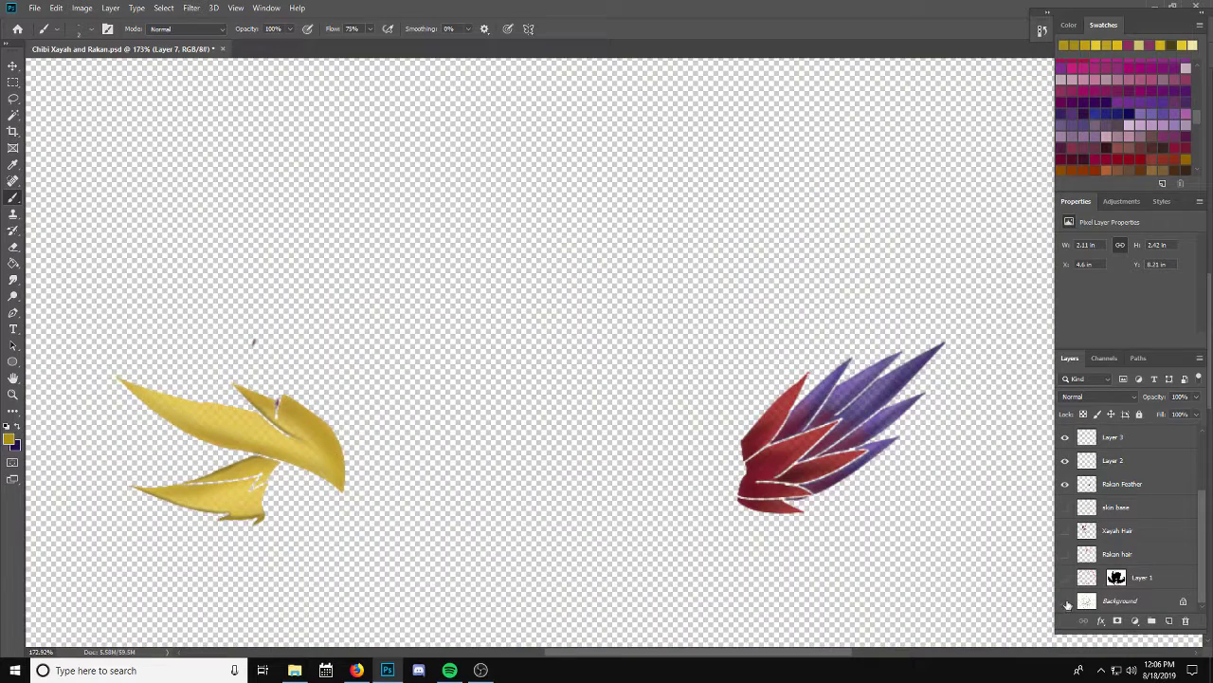
Step: Merge the visible feather layers, show the hidden layers again, and rename the result 'feathers'
{"action": "right_click", "coordinate": [1133, 485]}
{"action": "left_click", "coordinate": [1036, 507]}
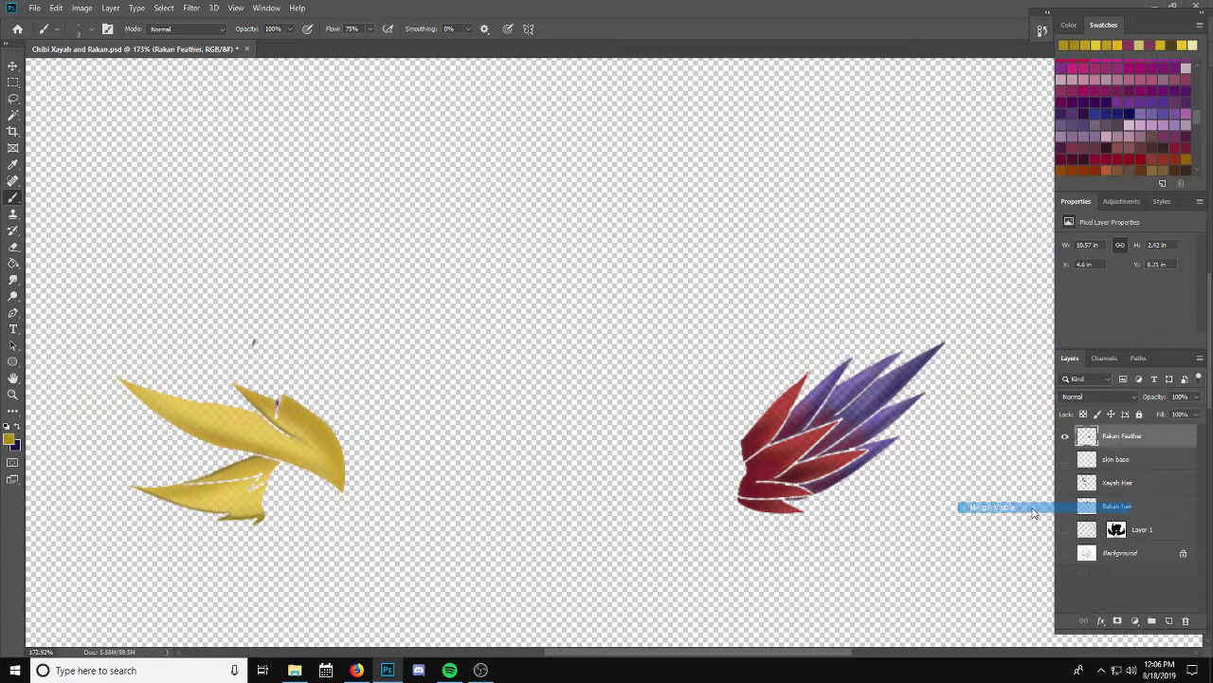
{"action": "left_click", "coordinate": [1065, 459]}
{"action": "left_click", "coordinate": [1065, 482]}
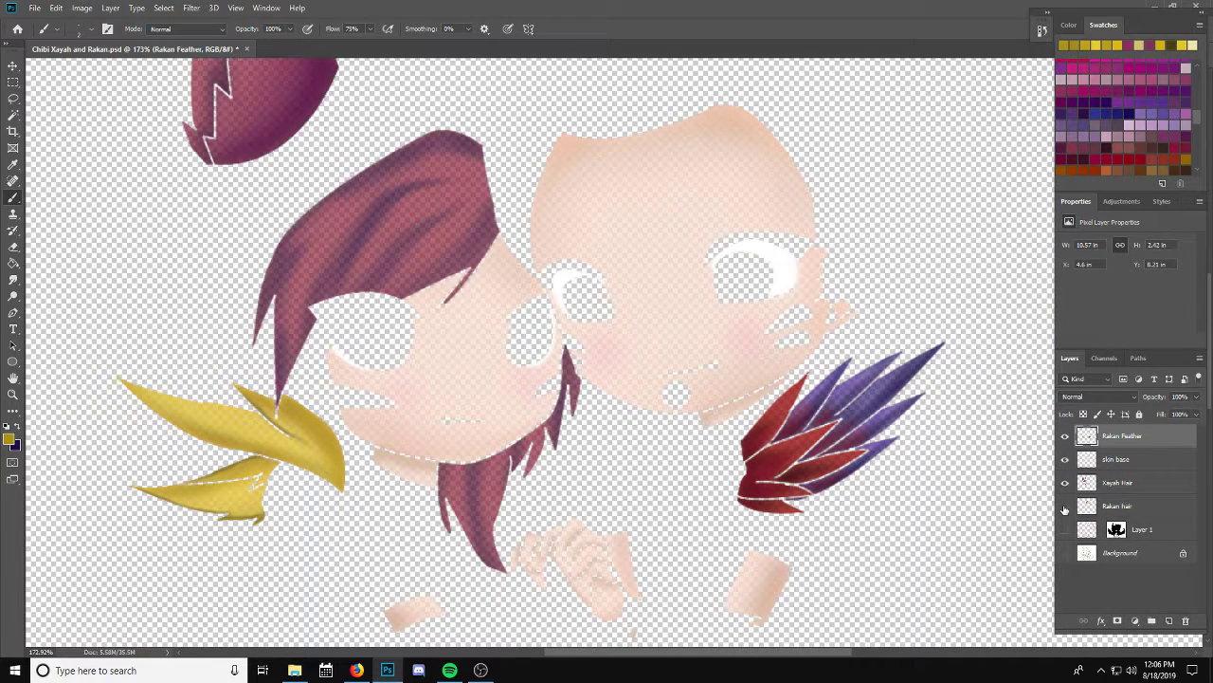
{"action": "left_click", "coordinate": [1065, 505]}
{"action": "left_click", "coordinate": [1065, 553]}
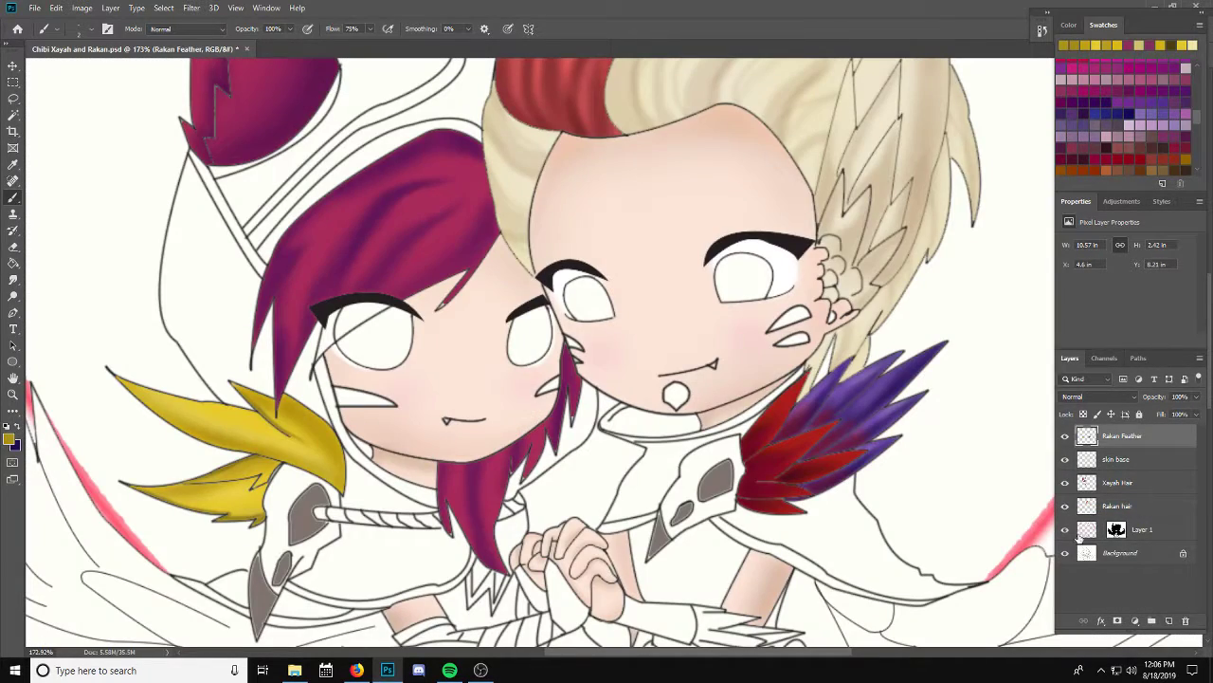
{"action": "double_click", "coordinate": [1127, 437]}
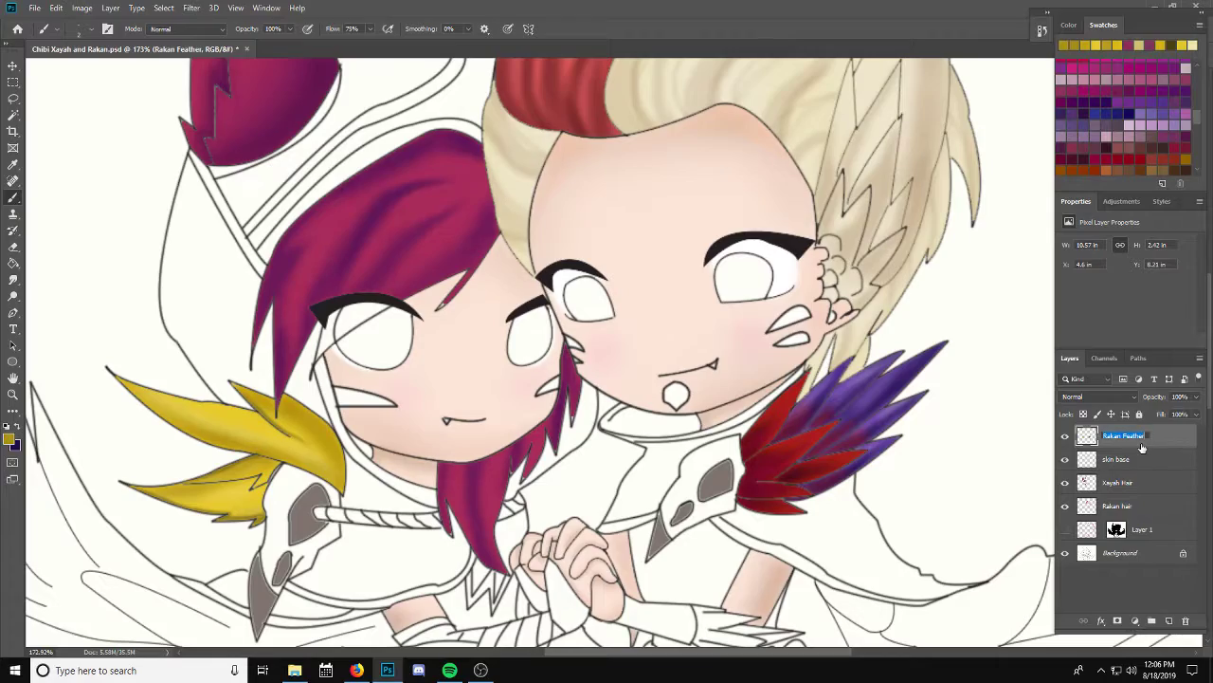
{"action": "type", "text": "Rers"}
{"action": "key", "text": "Return"}
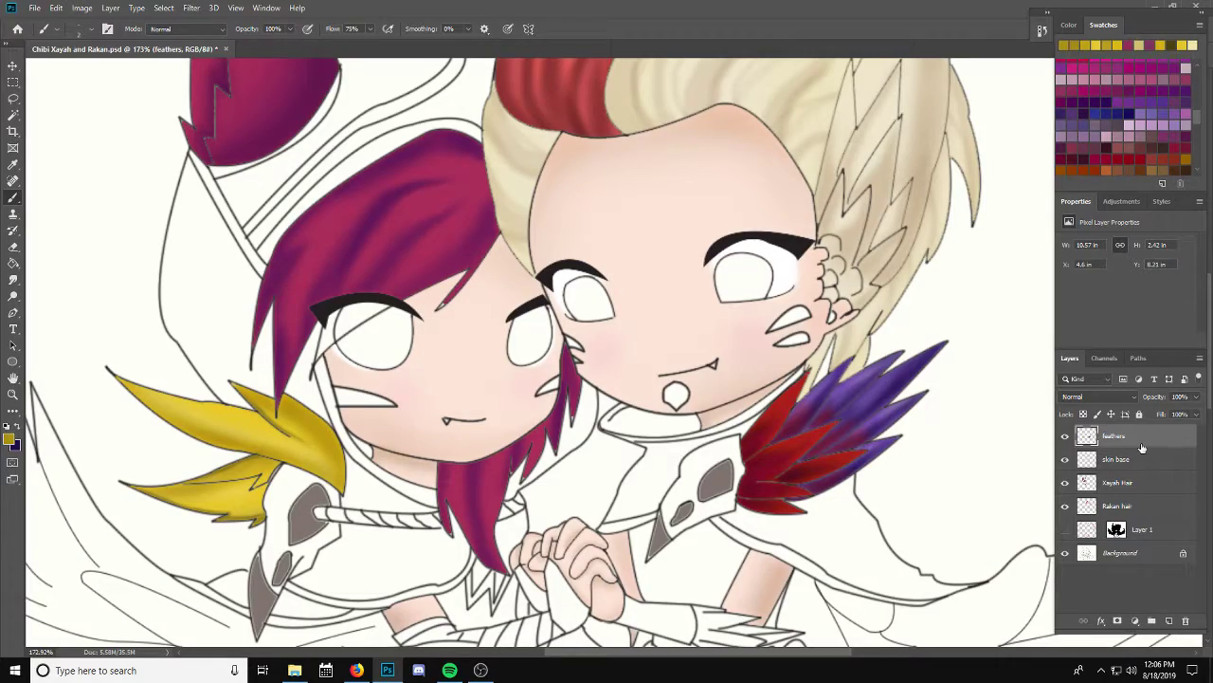